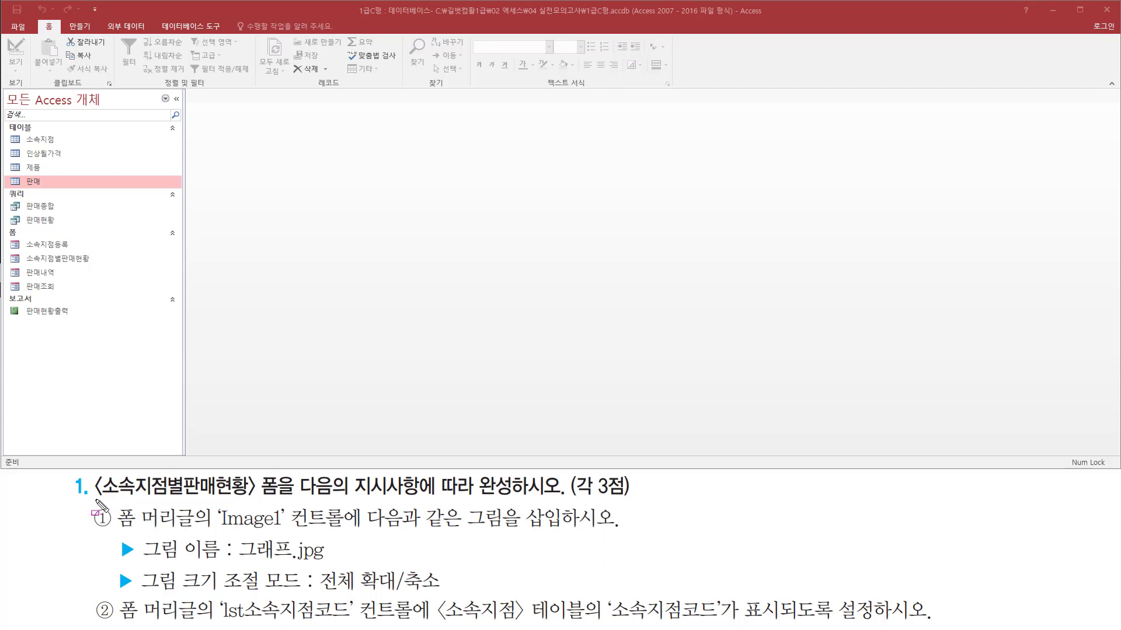
pyautogui.moveTo(96, 500)
pyautogui.mouseDown()
pyautogui.moveTo(249, 505)
pyautogui.moveTo(274, 501)
pyautogui.moveTo(282, 473)
pyautogui.mouseUp()
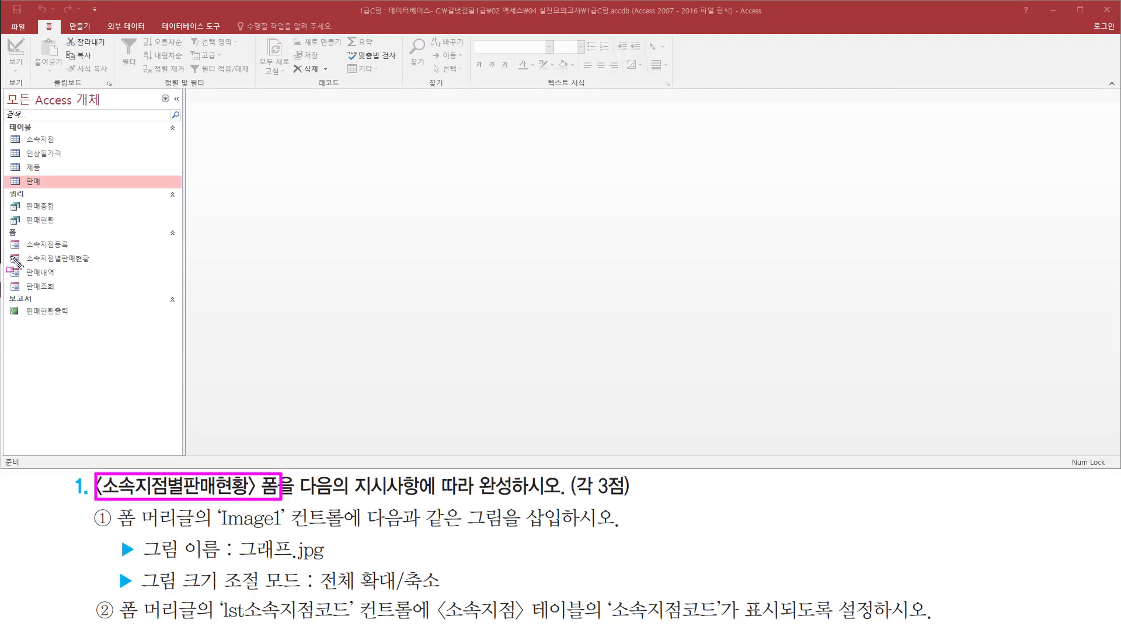
pyautogui.moveTo(10, 250); pyautogui.dragTo(95, 266)
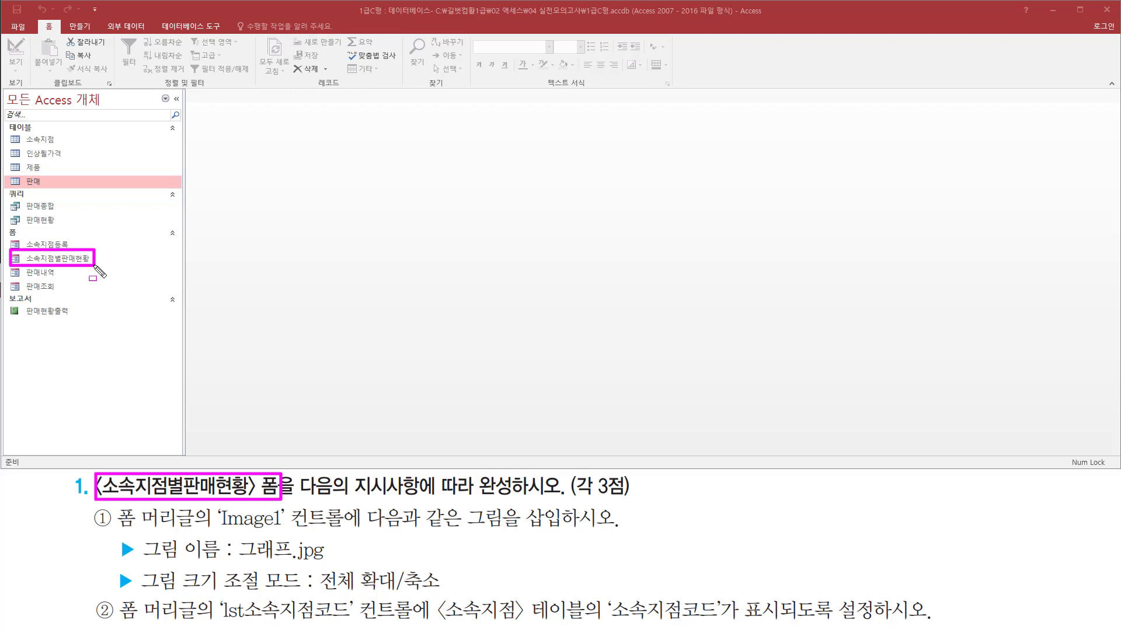
pyautogui.moveTo(299, 498); pyautogui.dragTo(562, 505)
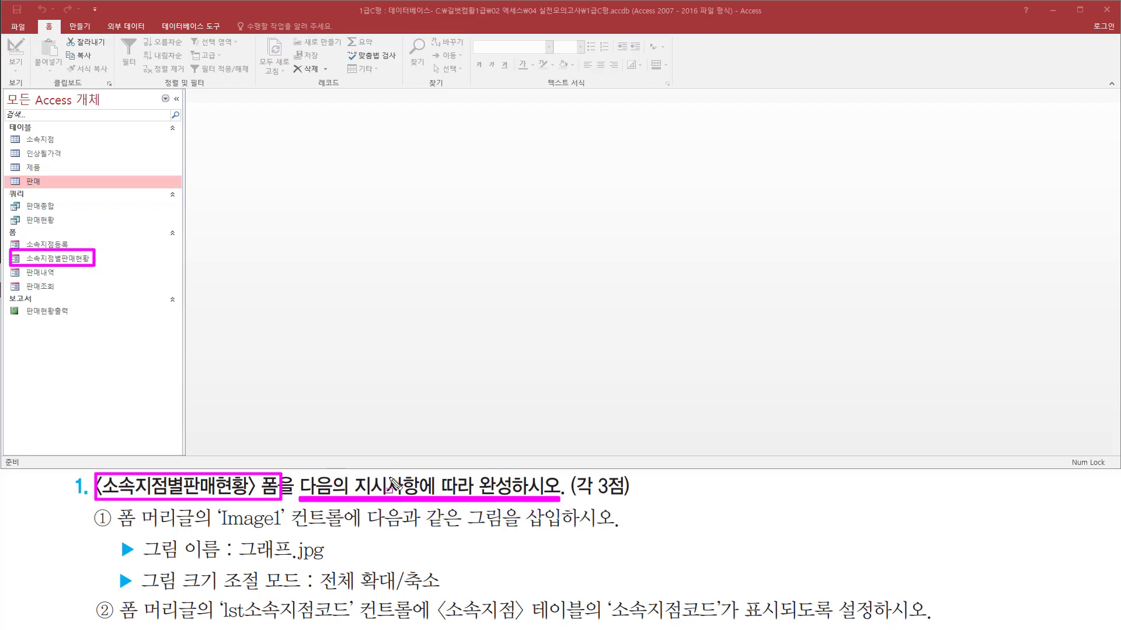
pyautogui.press('Escape')
# - Open the 소속지점별판매현황 form and switch it to Design view
pyautogui.doubleClick(78, 258)
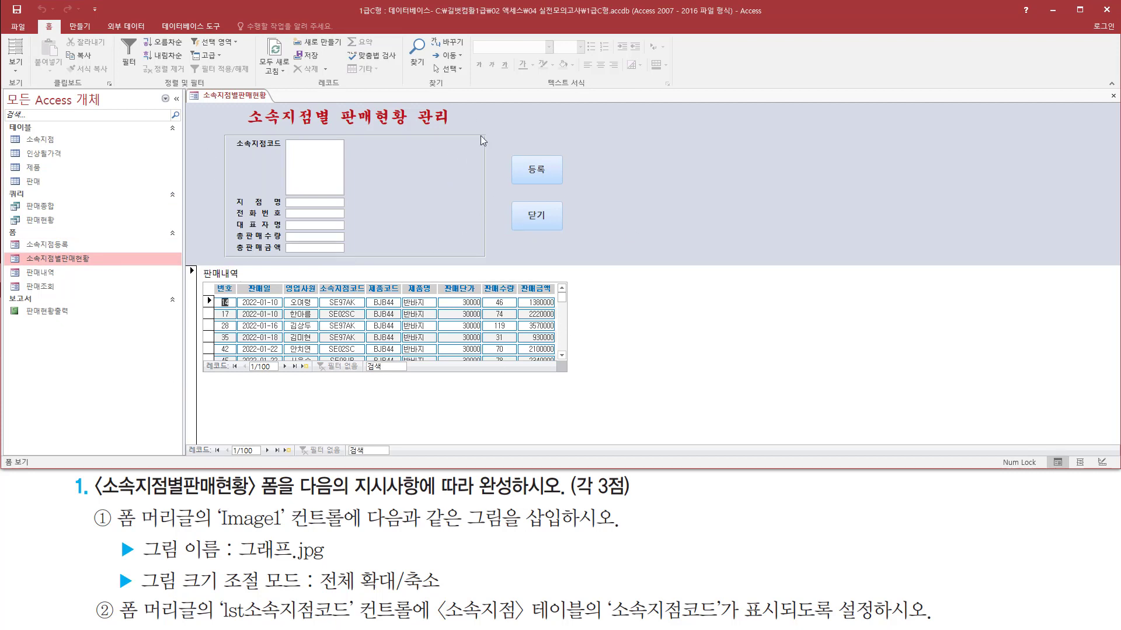
pyautogui.rightClick(484, 115)
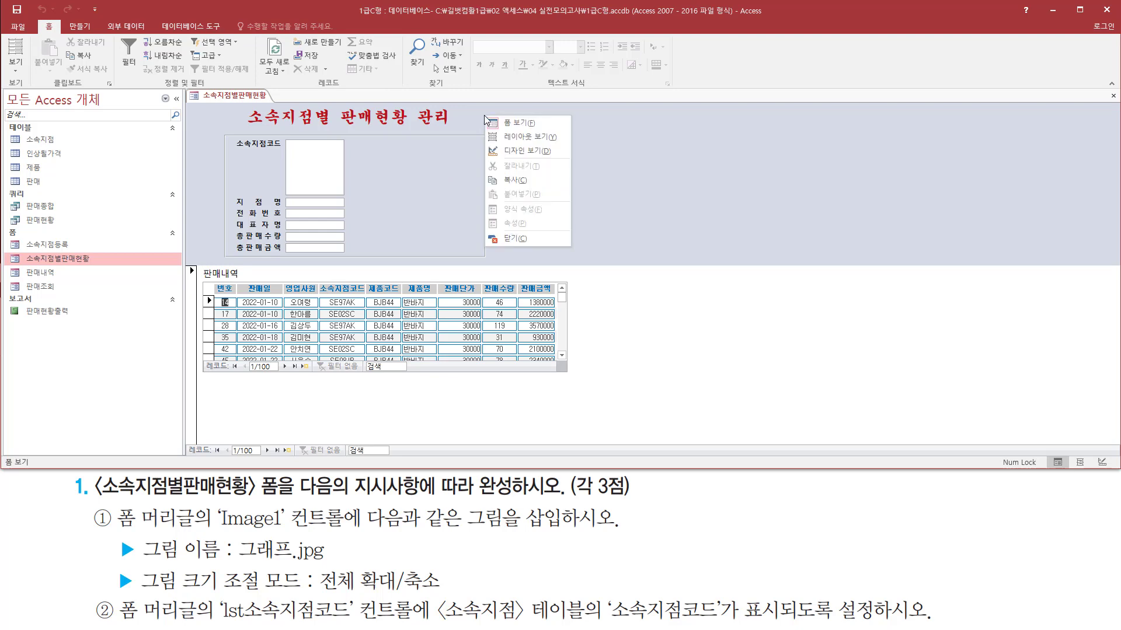
pyautogui.click(511, 151)
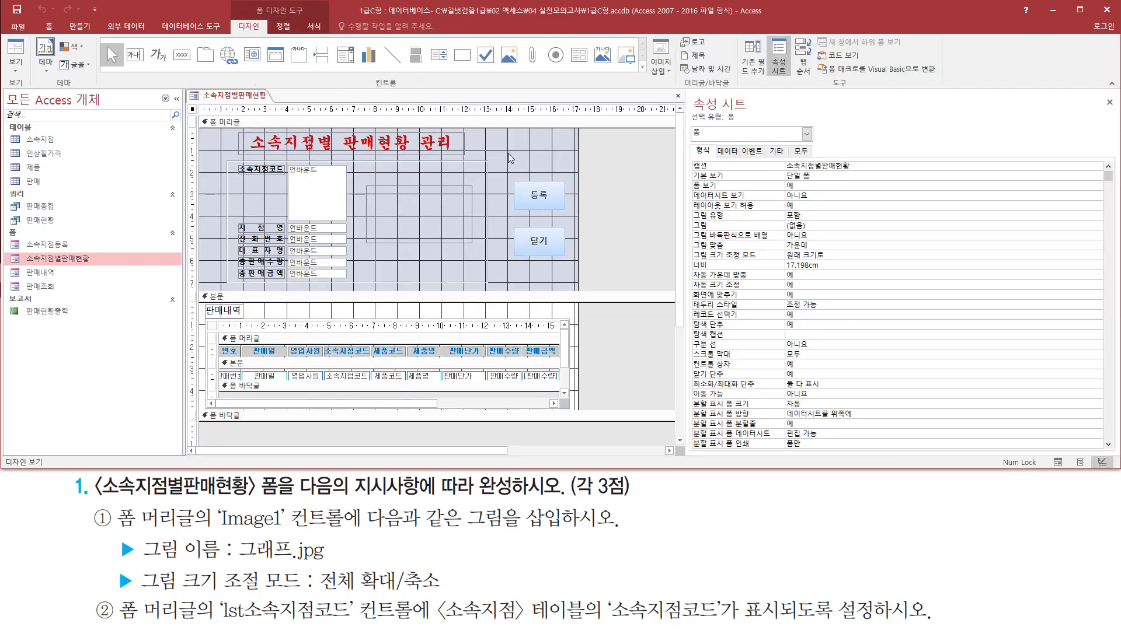
pyautogui.moveTo(117, 531); pyautogui.dragTo(349, 534)
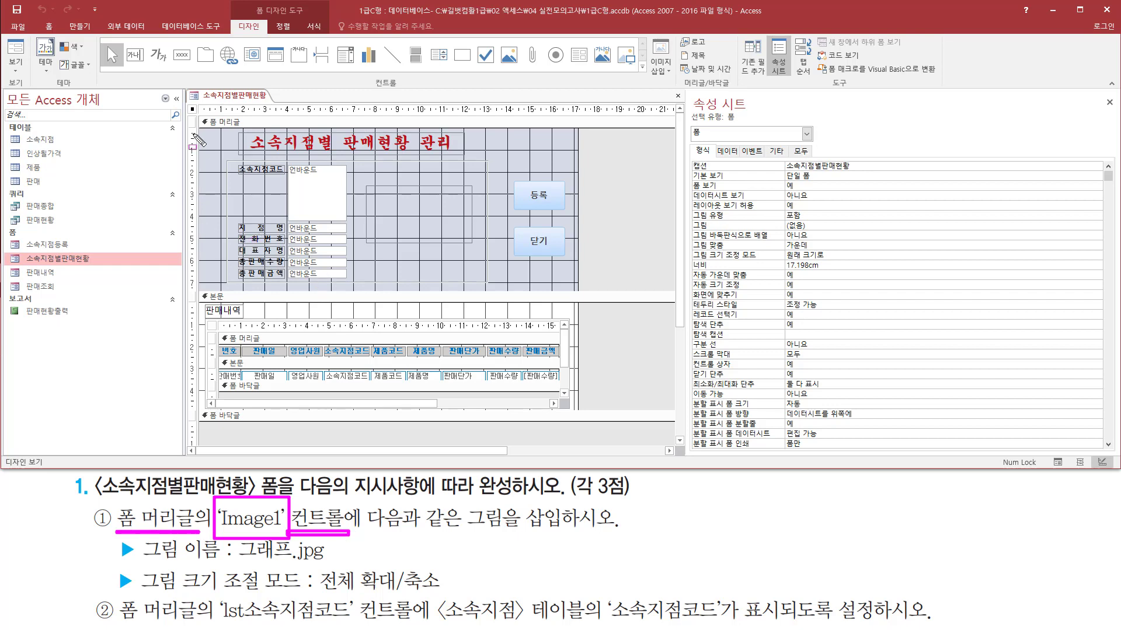
pyautogui.moveTo(197, 117); pyautogui.dragTo(582, 294)
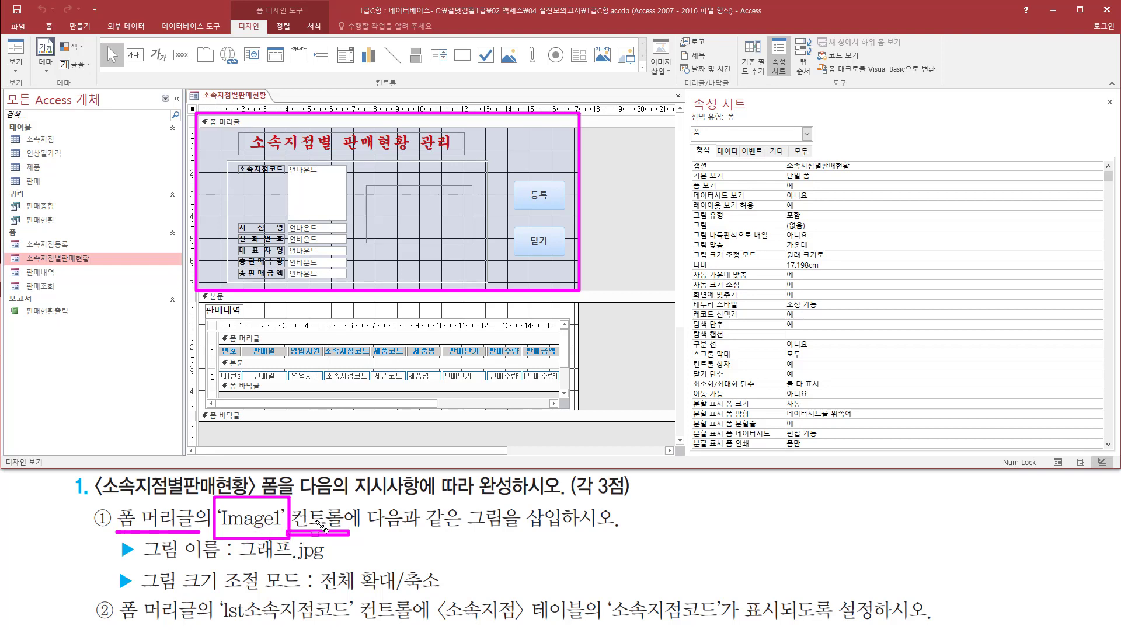
pyautogui.moveTo(368, 186); pyautogui.dragTo(481, 246)
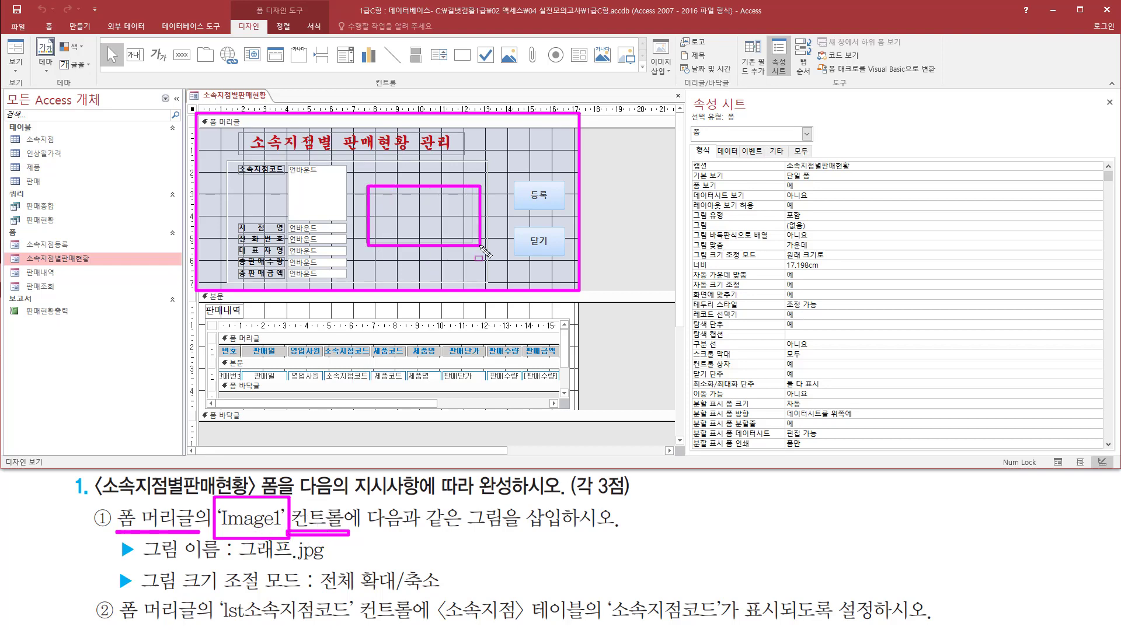
pyautogui.press('Escape')
# - Select the Image1 control in the form header and open the file chooser for its picture (그림) property
pyautogui.click(438, 217)
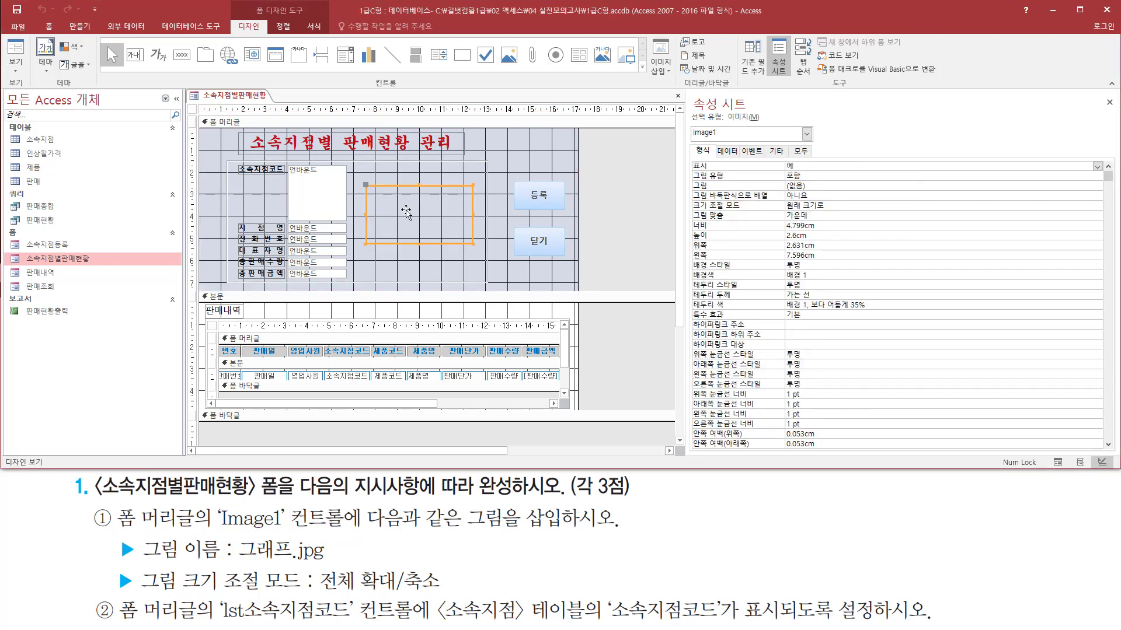
pyautogui.moveTo(683, 125)
pyautogui.mouseDown()
pyautogui.moveTo(750, 153)
pyautogui.moveTo(730, 140)
pyautogui.mouseUp()
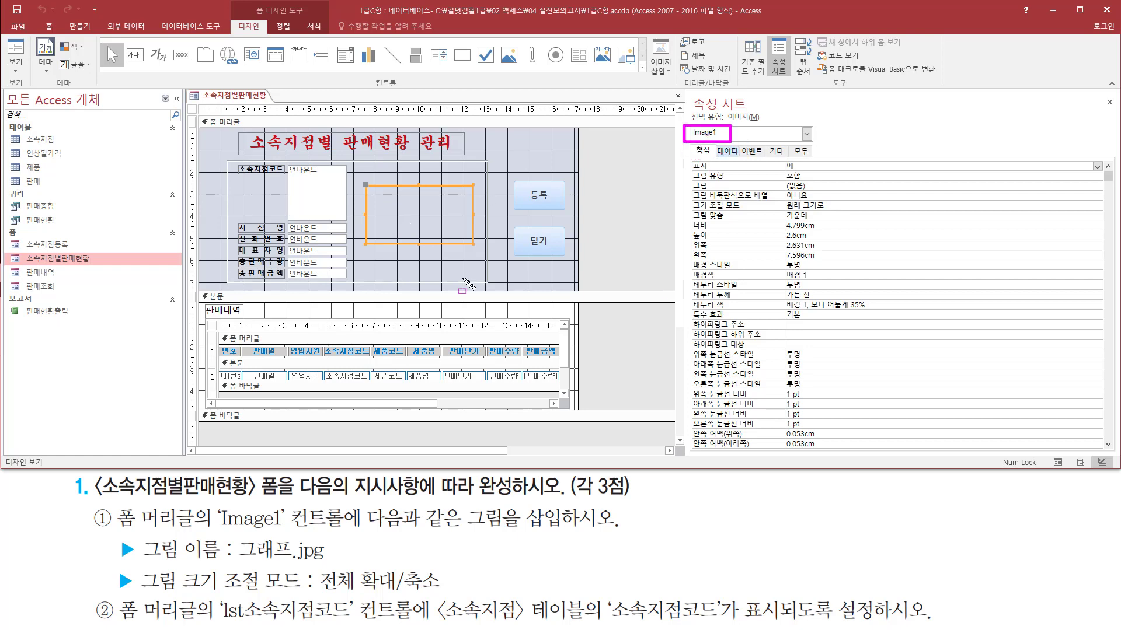
pyautogui.moveTo(363, 529); pyautogui.dragTo(612, 529)
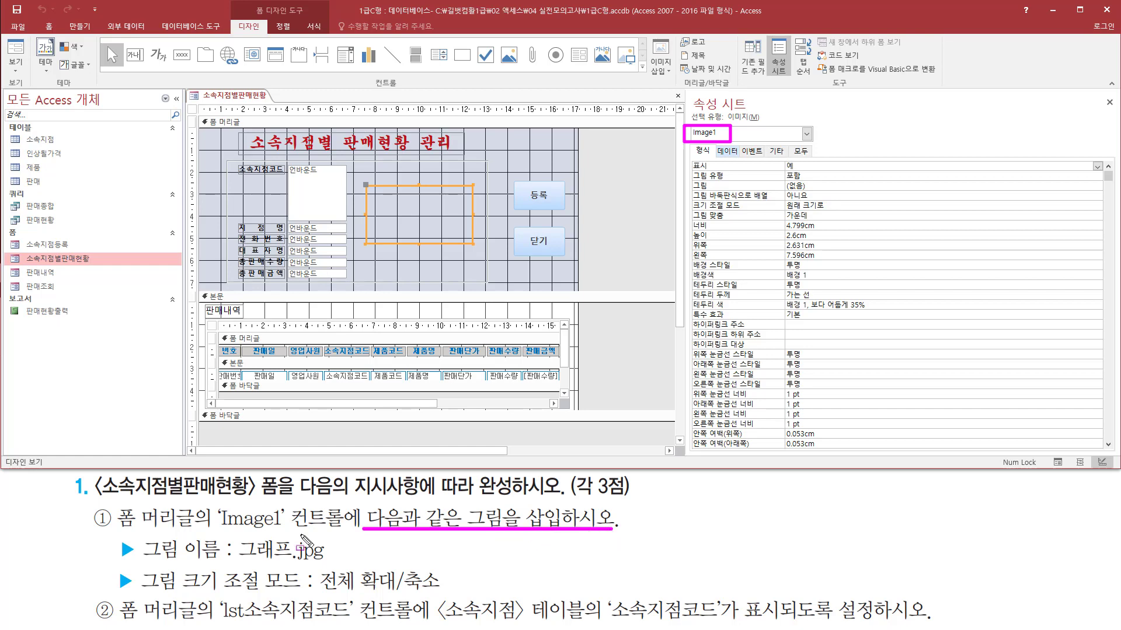
pyautogui.moveTo(112, 533)
pyautogui.mouseDown()
pyautogui.moveTo(319, 608)
pyautogui.moveTo(459, 601)
pyautogui.mouseUp()
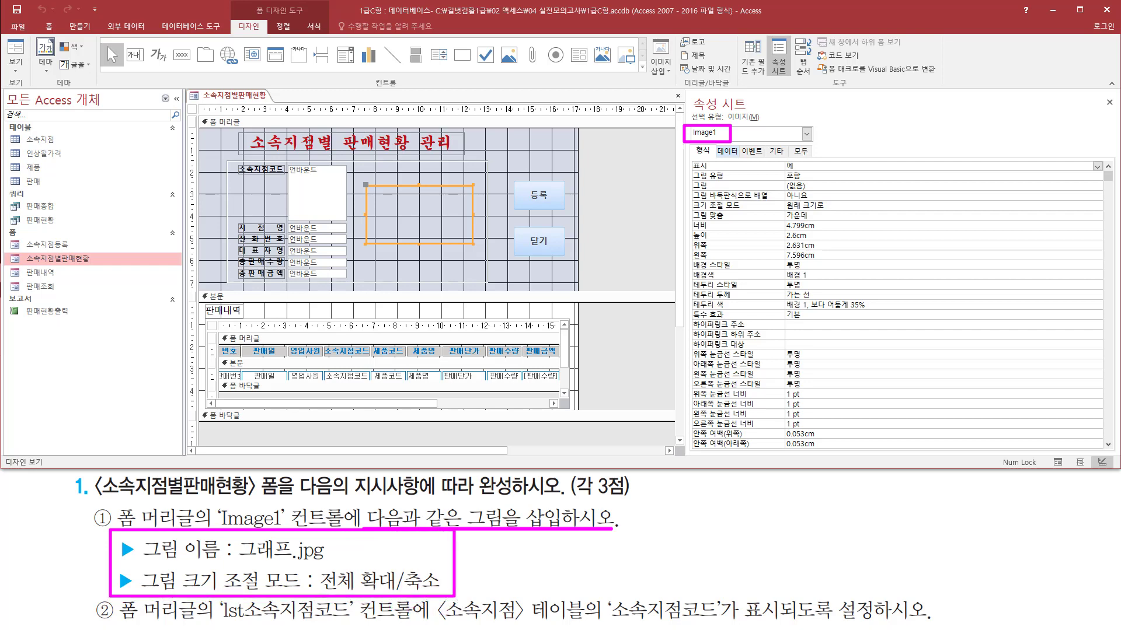
pyautogui.moveTo(686, 162)
pyautogui.mouseDown()
pyautogui.moveTo(713, 156)
pyautogui.moveTo(689, 189)
pyautogui.moveTo(720, 195)
pyautogui.mouseUp()
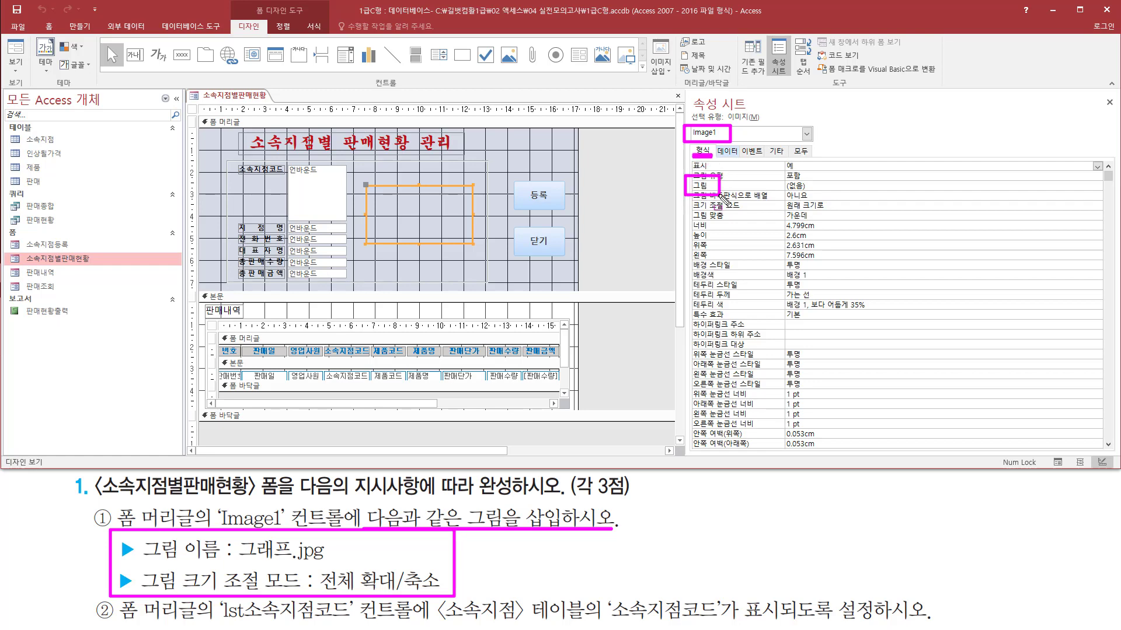
pyautogui.moveTo(787, 192); pyautogui.dragTo(816, 192)
pyautogui.press('Escape')
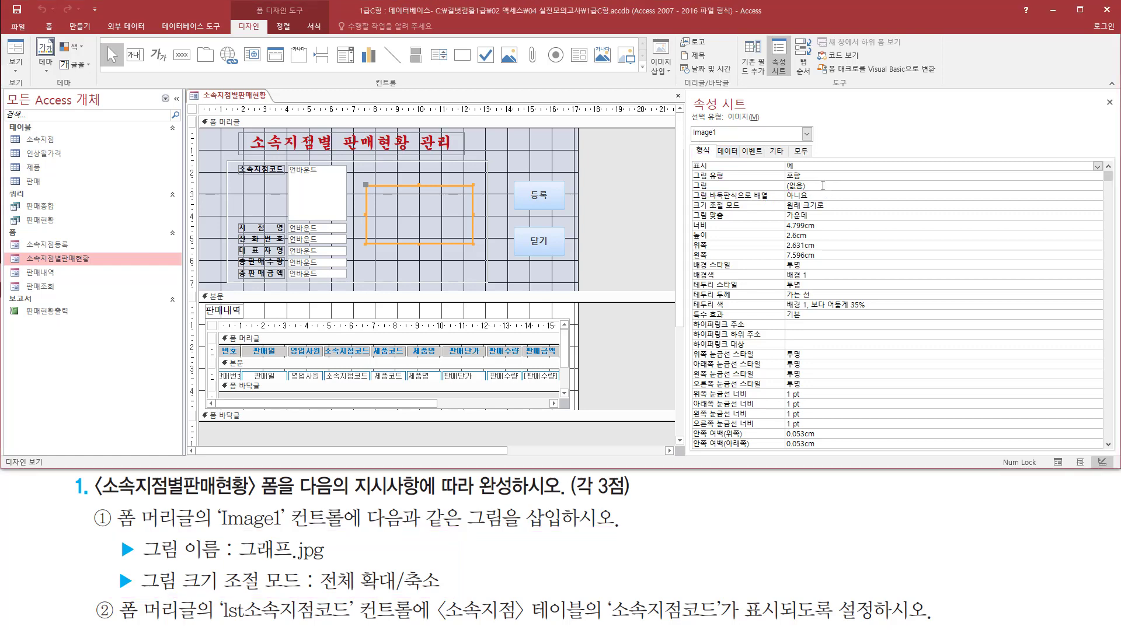
pyautogui.click(822, 187)
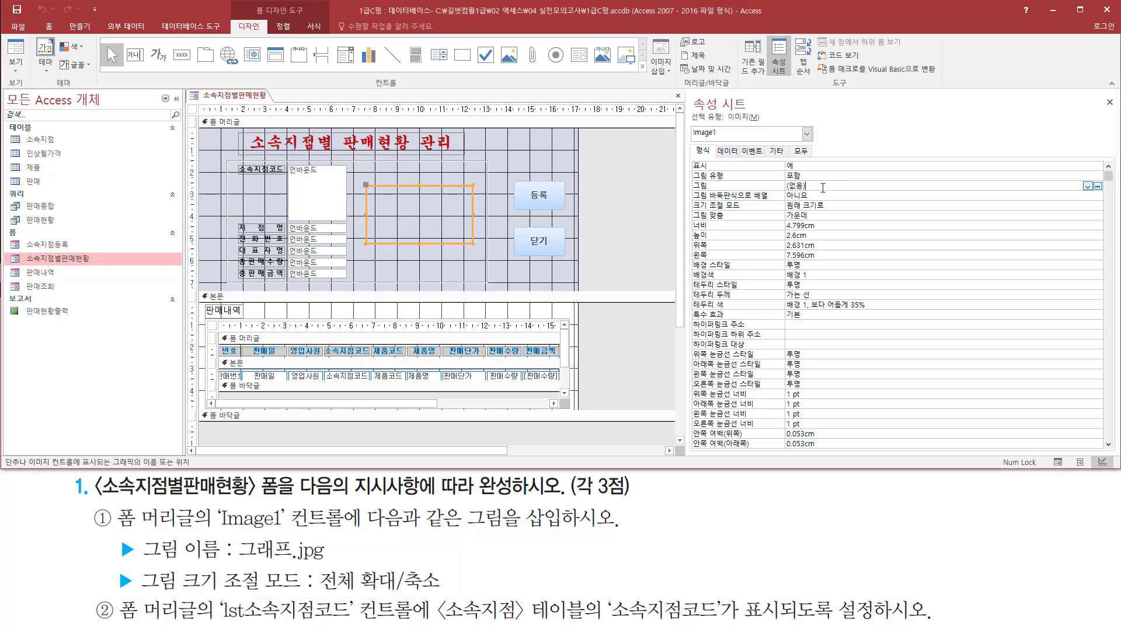
pyautogui.click(1098, 186)
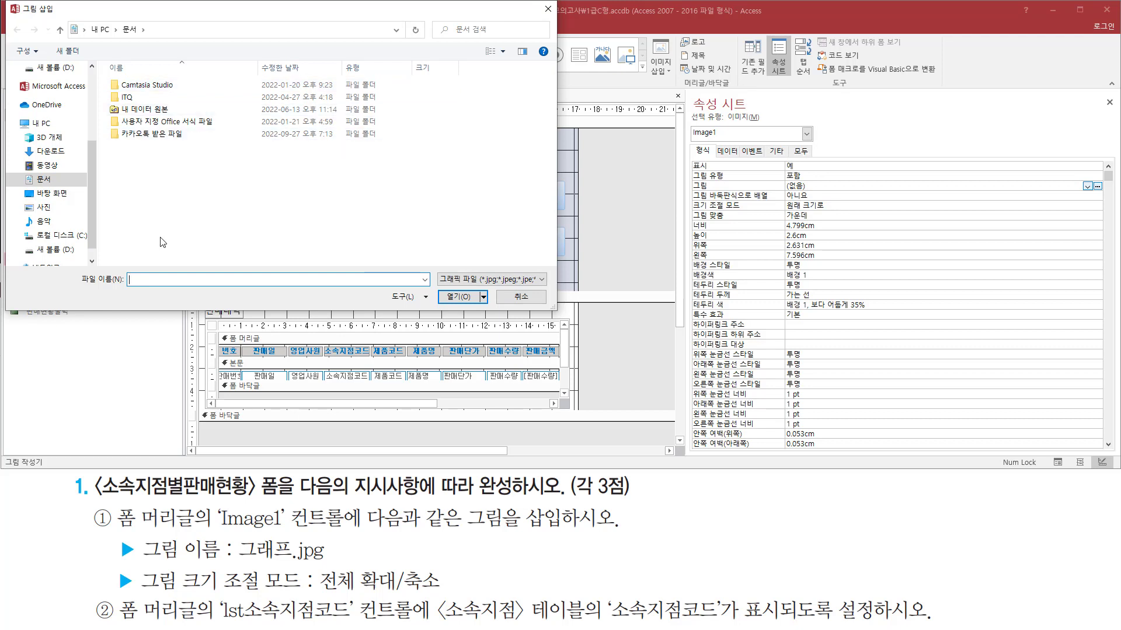
# - Browse to the folder 길벗컴활1급\02 액세스\04 실전모의고사 on drive C
pyautogui.click(71, 240)
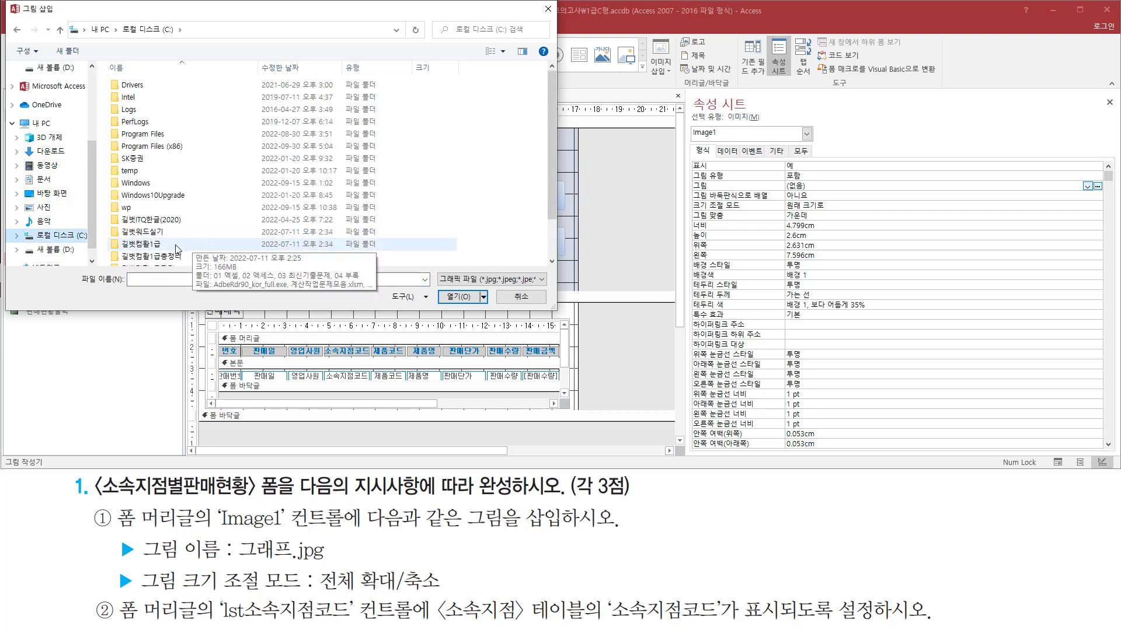
pyautogui.click(173, 246)
pyautogui.doubleClick(169, 248)
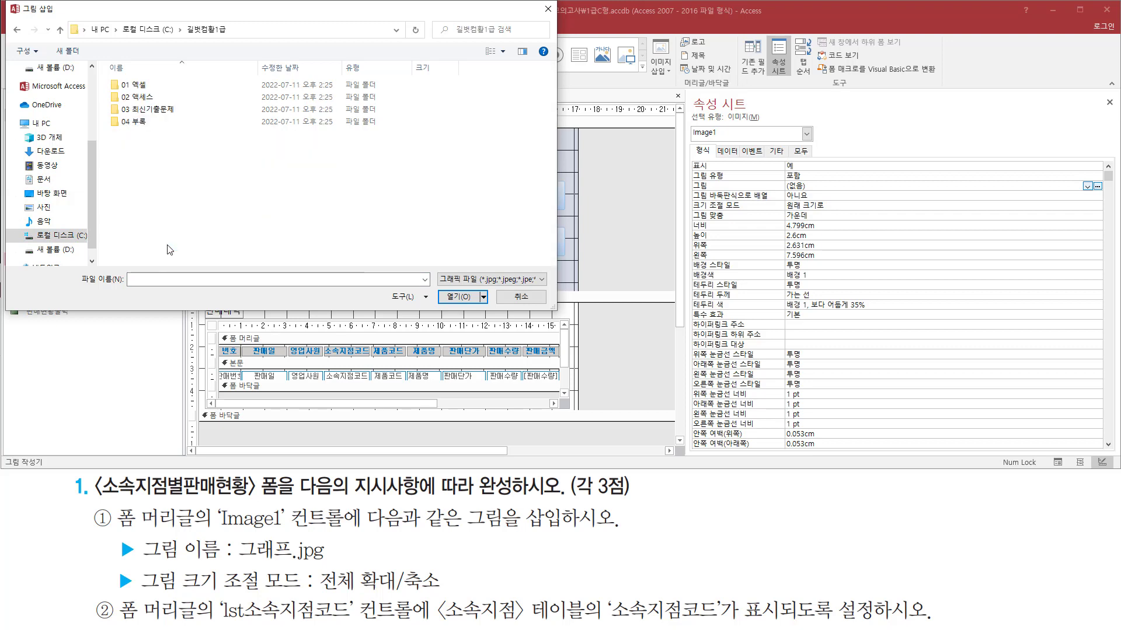
pyautogui.click(159, 101)
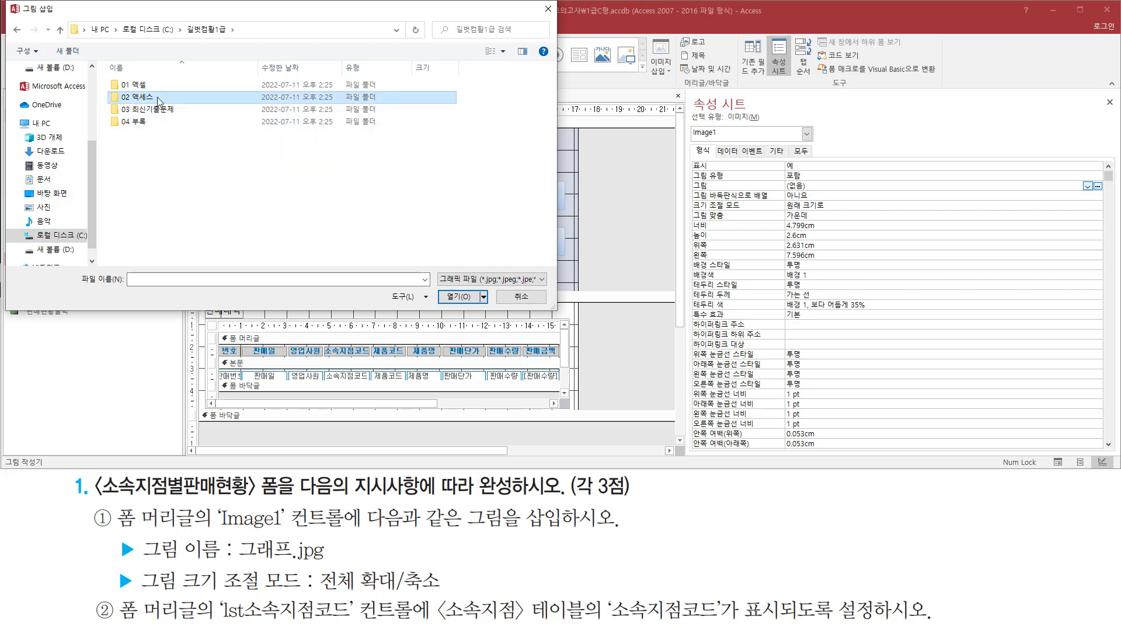
pyautogui.doubleClick(159, 101)
pyautogui.click(163, 123)
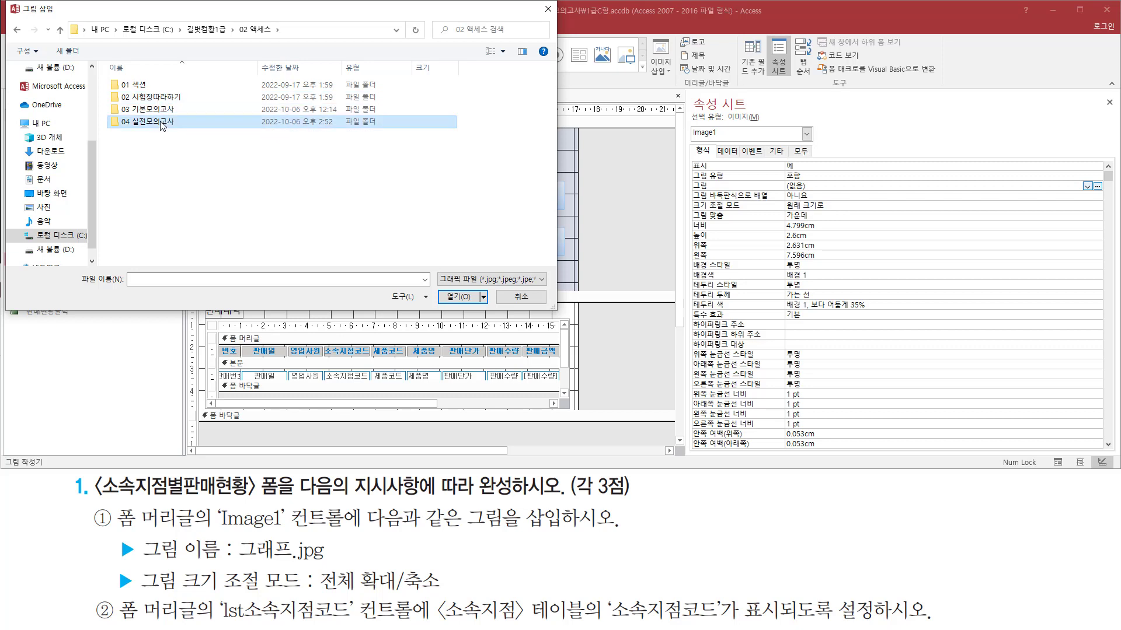
pyautogui.doubleClick(163, 123)
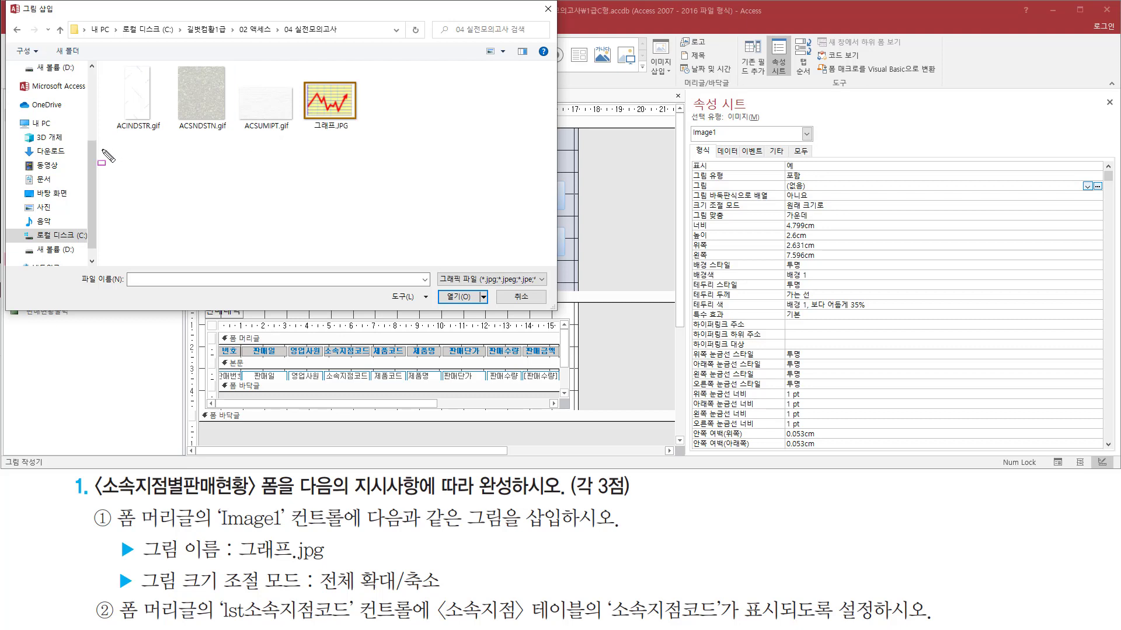
pyautogui.moveTo(102, 150)
pyautogui.mouseDown()
pyautogui.moveTo(409, 95)
pyautogui.moveTo(403, 59)
pyautogui.mouseUp()
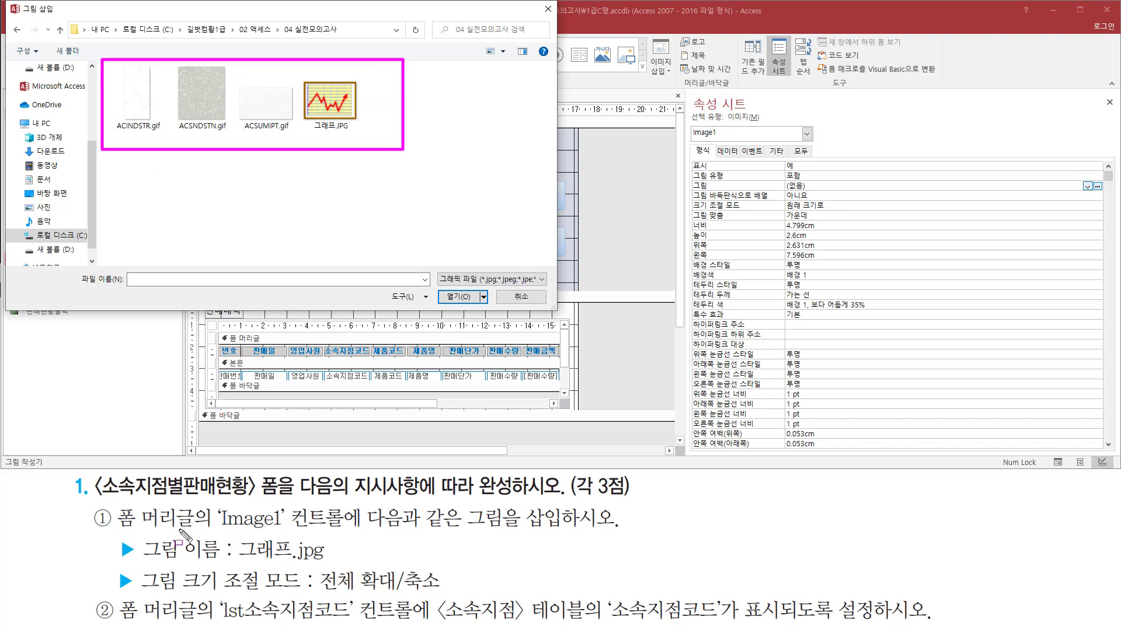
pyautogui.moveTo(235, 564); pyautogui.dragTo(327, 565)
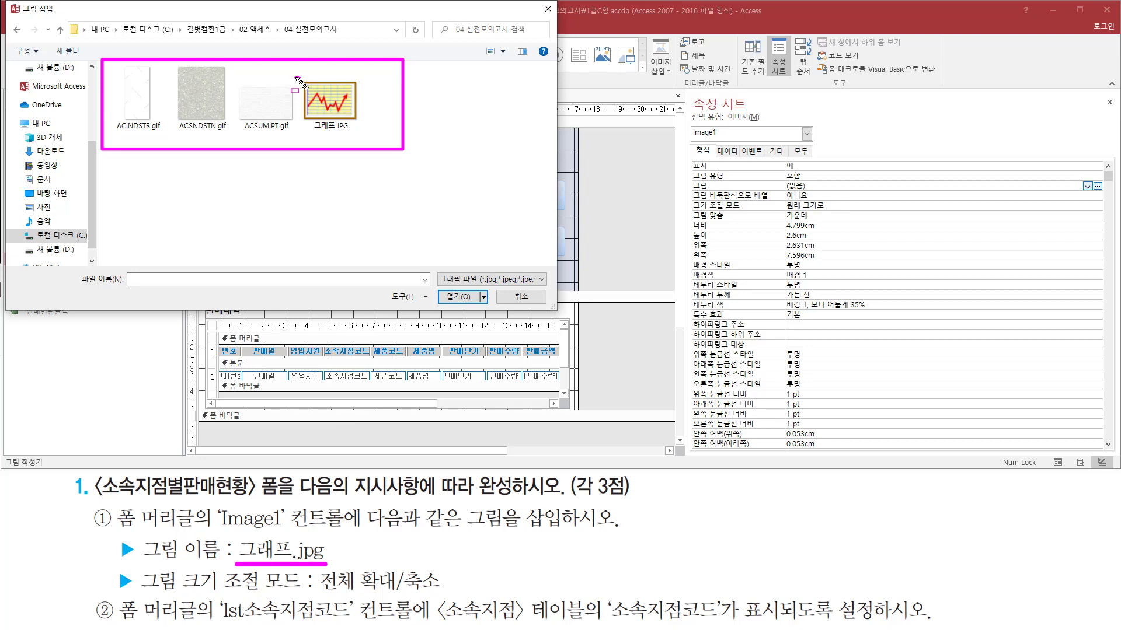
pyautogui.moveTo(297, 77)
pyautogui.mouseDown()
pyautogui.moveTo(300, 145)
pyautogui.moveTo(369, 139)
pyautogui.mouseUp()
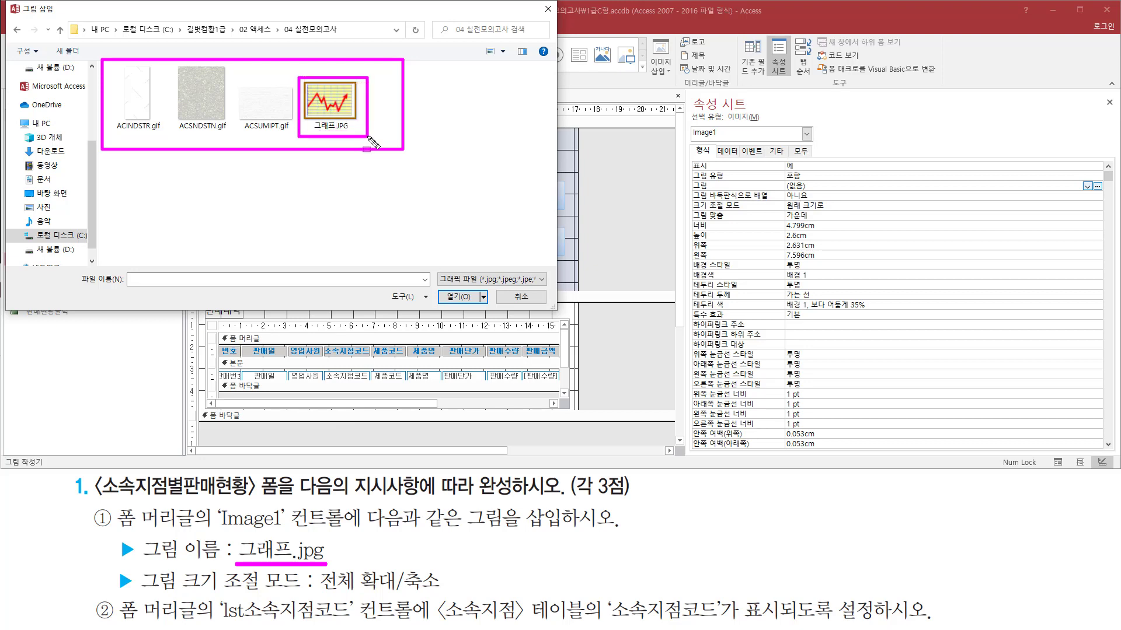
# - Insert the file 그래프.JPG as the picture of the Image1 control
pyautogui.click(302, 104)
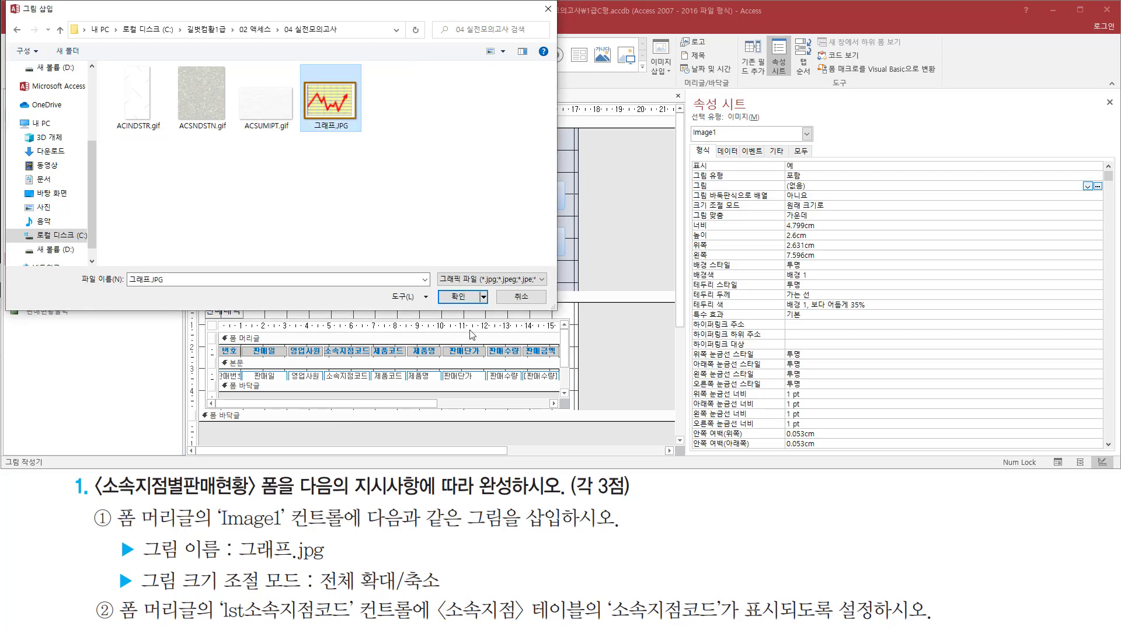
pyautogui.moveTo(442, 288); pyautogui.dragTo(478, 308)
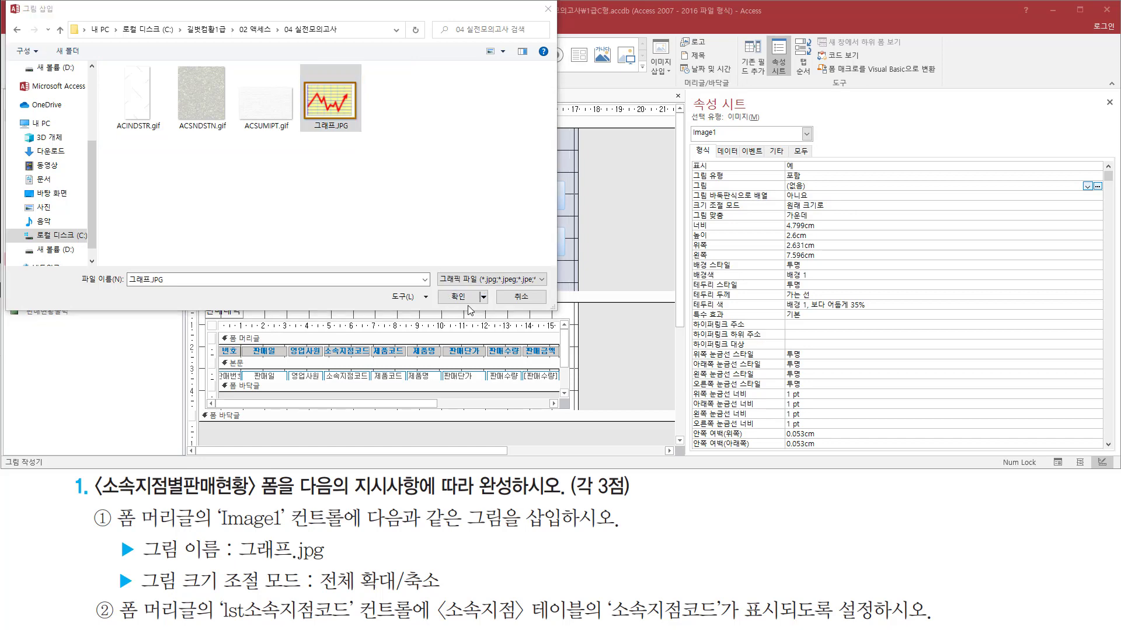
pyautogui.click(460, 298)
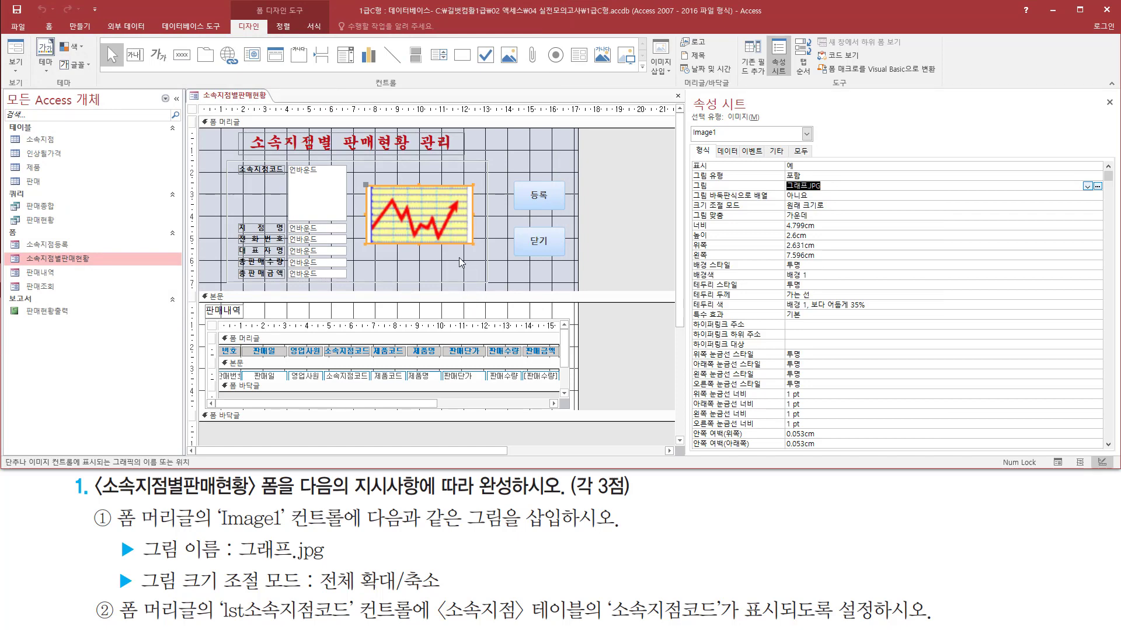
pyautogui.moveTo(357, 177); pyautogui.dragTo(486, 252)
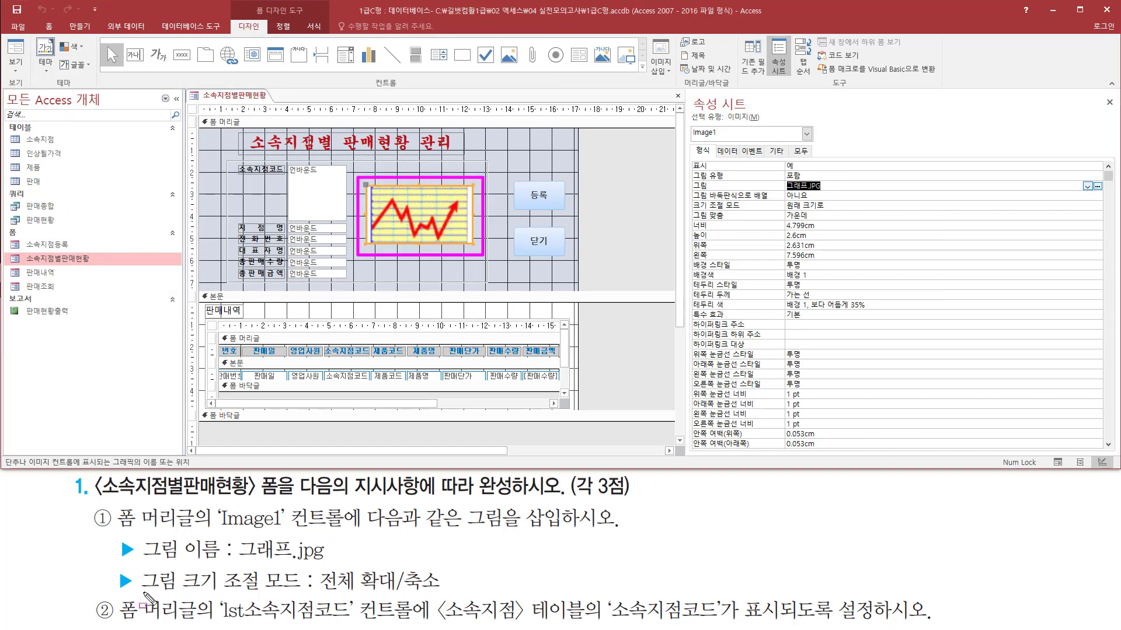
pyautogui.moveTo(140, 595); pyautogui.dragTo(302, 593)
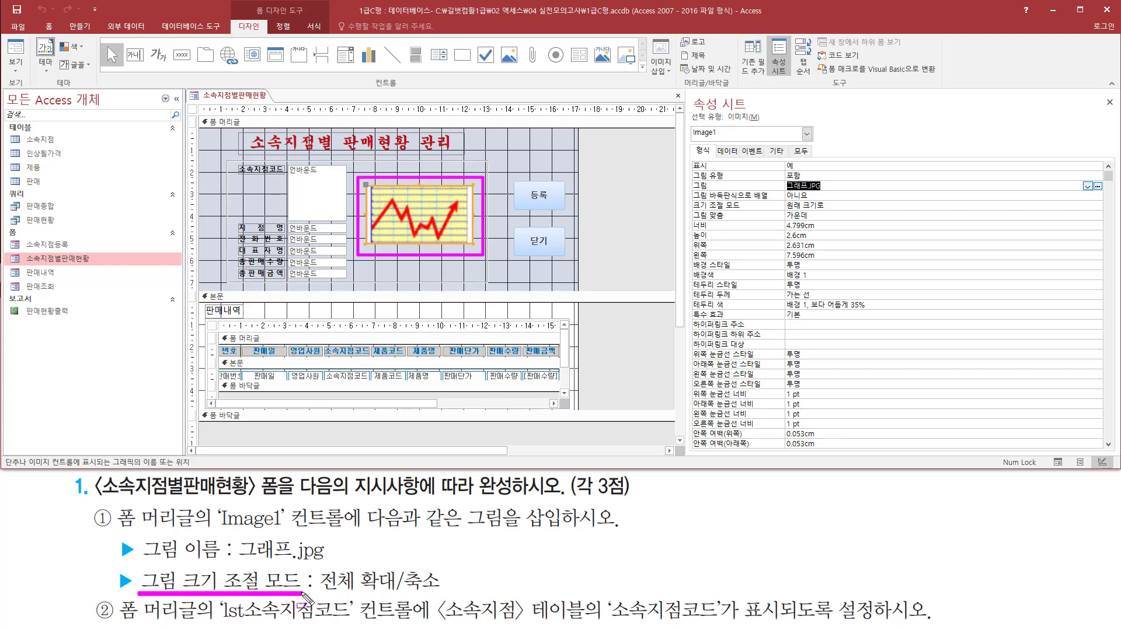
pyautogui.moveTo(689, 198)
pyautogui.mouseDown()
pyautogui.moveTo(700, 216)
pyautogui.moveTo(826, 211)
pyautogui.mouseUp()
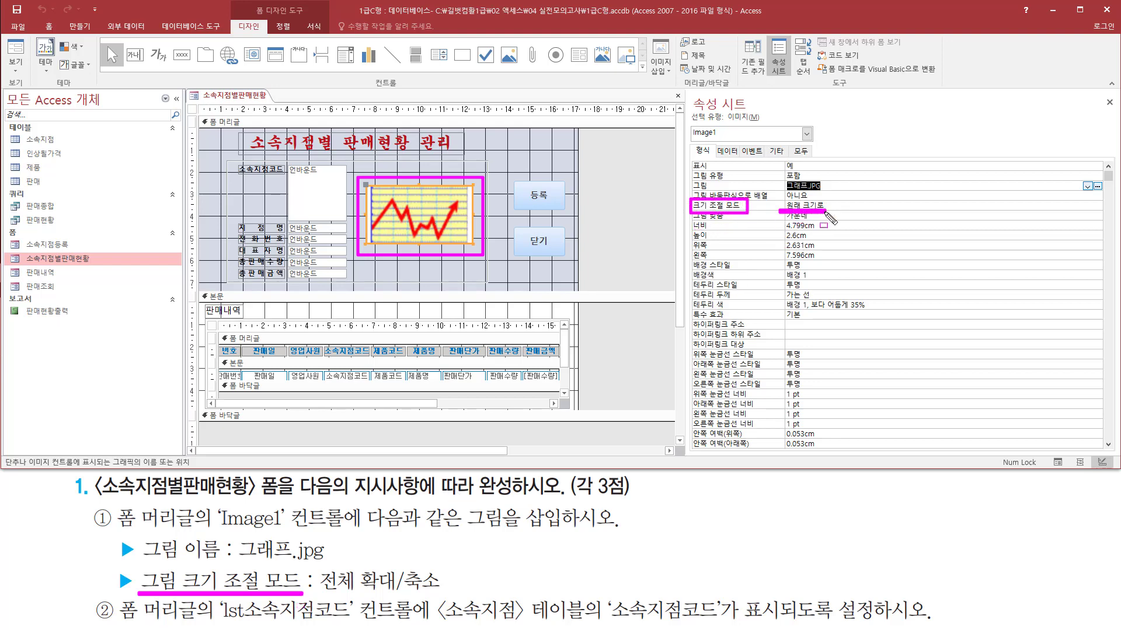
pyautogui.moveTo(318, 563); pyautogui.dragTo(446, 597)
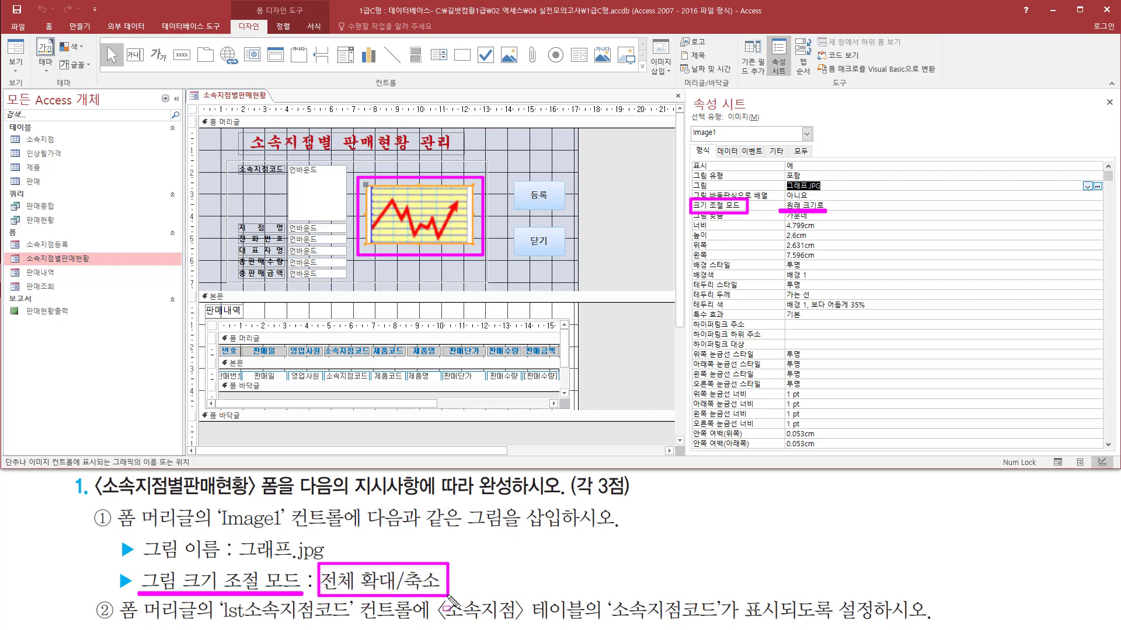
pyautogui.press('Escape')
# - Set the Image1 control's size mode (크기 조절 모드) to 전체 확대/축소
pyautogui.click(853, 209)
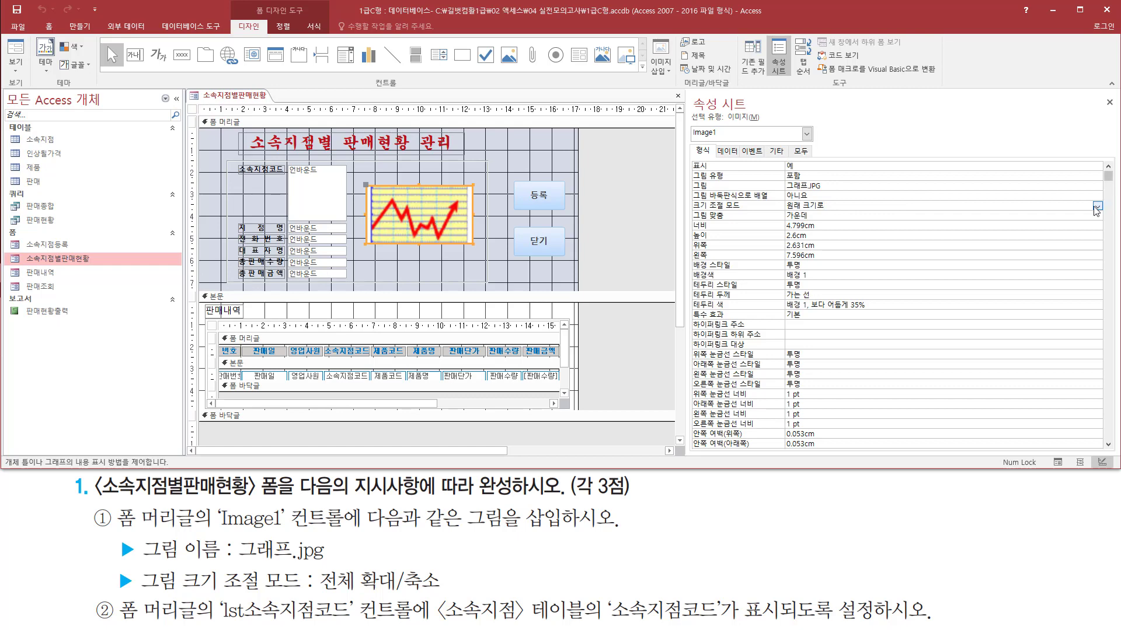
pyautogui.click(1097, 207)
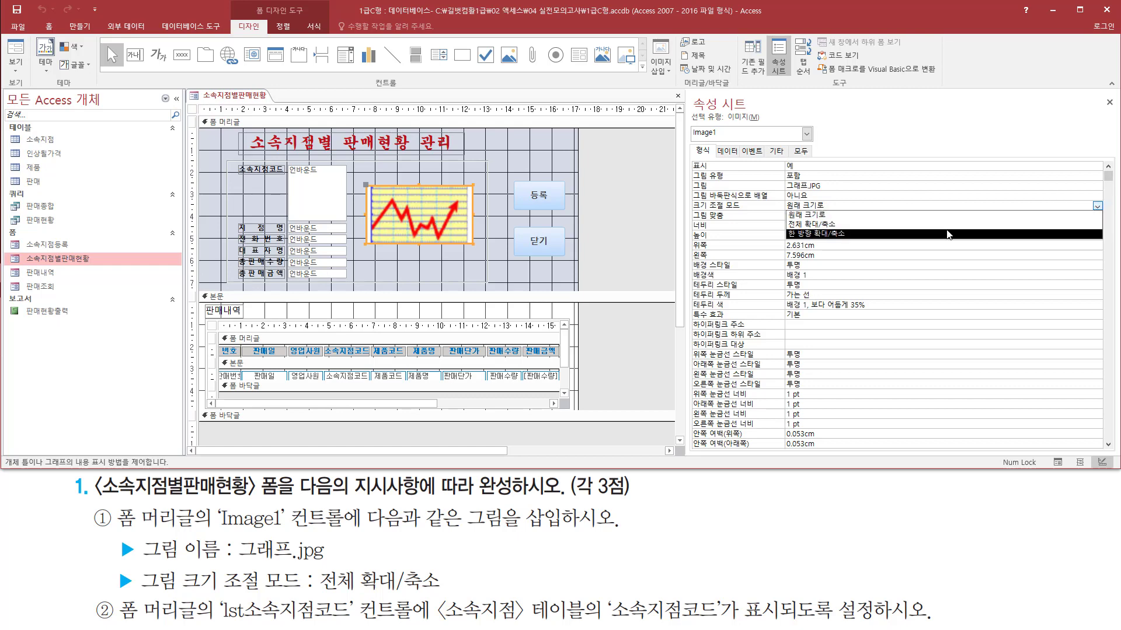
pyautogui.click(840, 225)
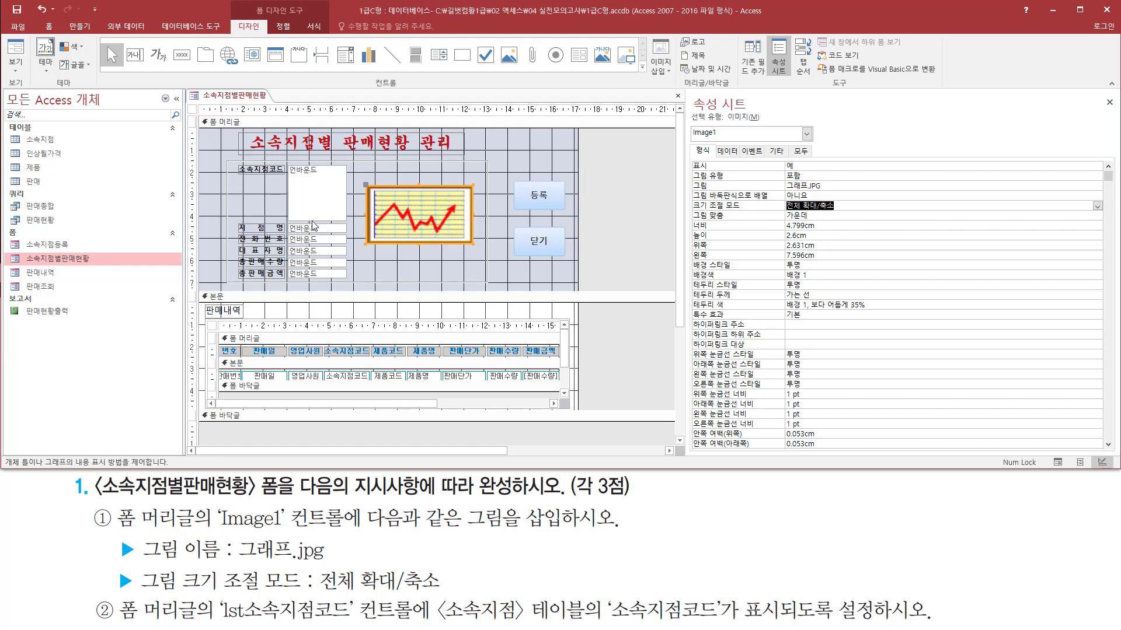
pyautogui.moveTo(354, 172); pyautogui.dragTo(483, 255)
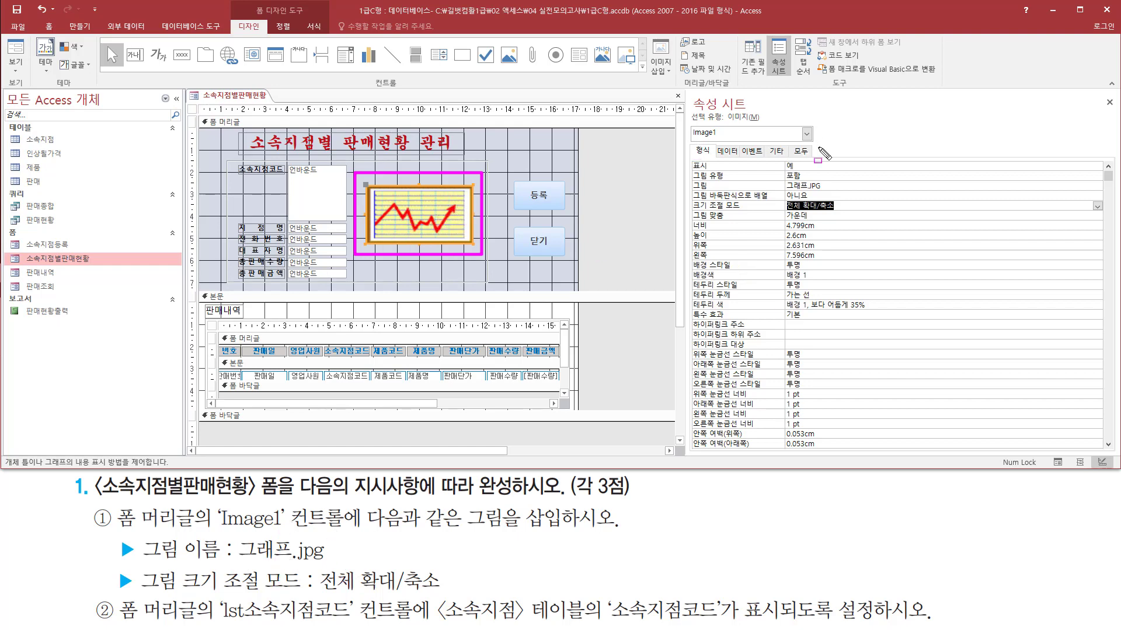
pyautogui.press('Escape')
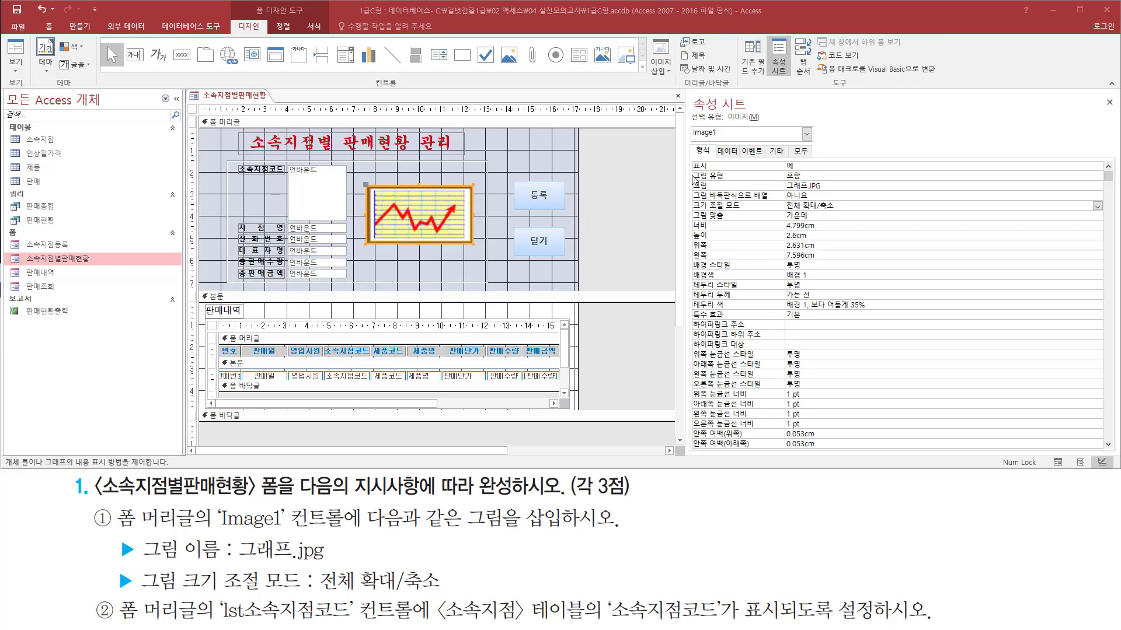
pyautogui.hotkey('ctrl', '2')
pyautogui.moveTo(690, 173)
pyautogui.mouseDown()
pyautogui.moveTo(753, 200)
pyautogui.moveTo(856, 195)
pyautogui.mouseUp()
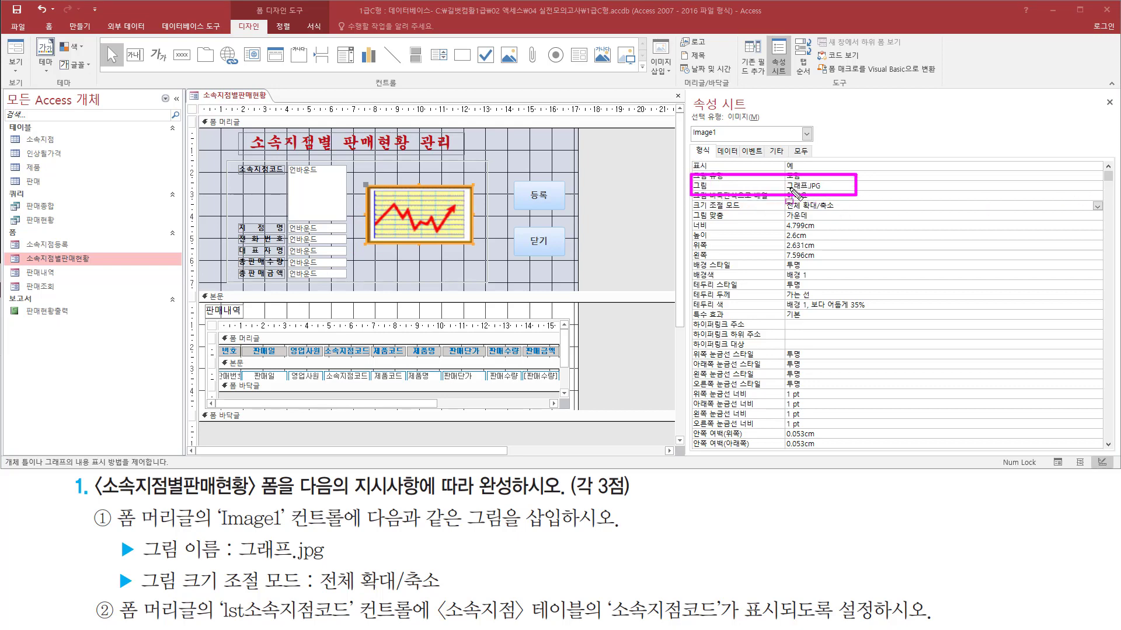
pyautogui.moveTo(691, 199)
pyautogui.mouseDown()
pyautogui.moveTo(692, 220)
pyautogui.moveTo(854, 213)
pyautogui.moveTo(855, 198)
pyautogui.moveTo(856, 224)
pyautogui.mouseUp()
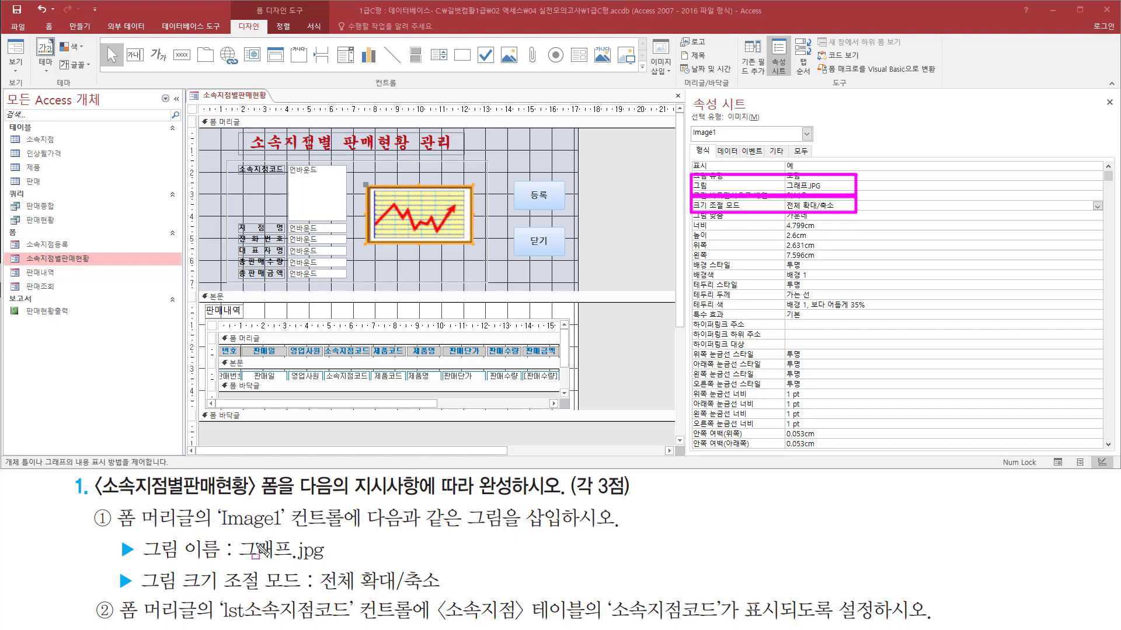
pyautogui.press('Escape')
# - Select the lst소속지점코드 list box in the form header and display its data (데이터) properties
pyautogui.moveTo(110, 594)
pyautogui.mouseDown()
pyautogui.moveTo(136, 618)
pyautogui.moveTo(200, 628)
pyautogui.moveTo(354, 623)
pyautogui.mouseUp()
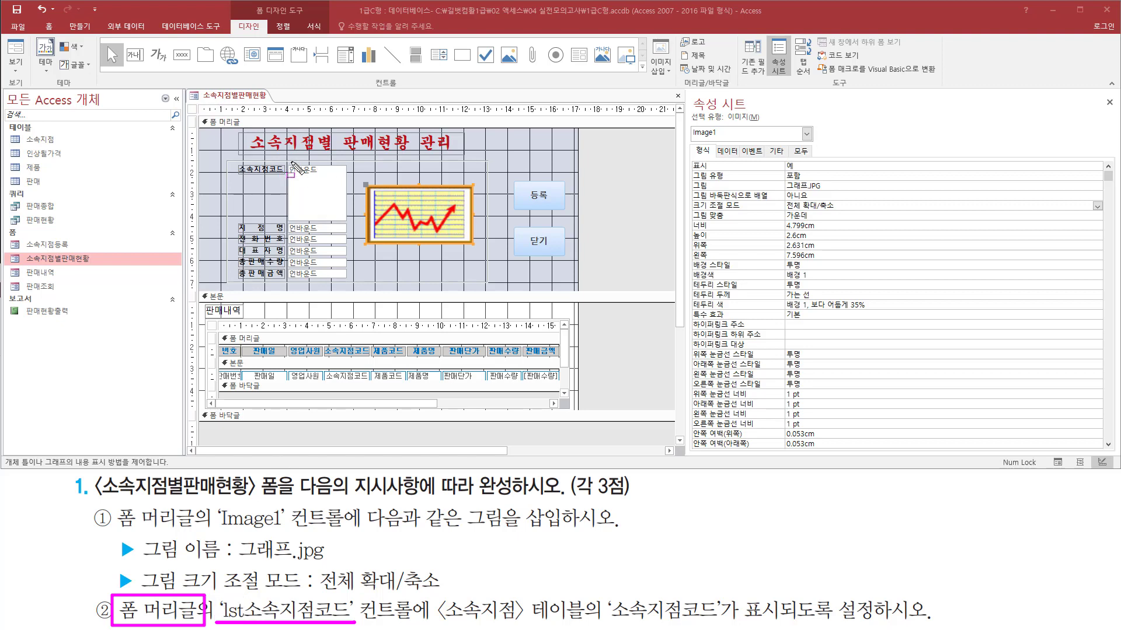
pyautogui.moveTo(290, 161)
pyautogui.mouseDown()
pyautogui.moveTo(311, 202)
pyautogui.moveTo(344, 223)
pyautogui.mouseUp()
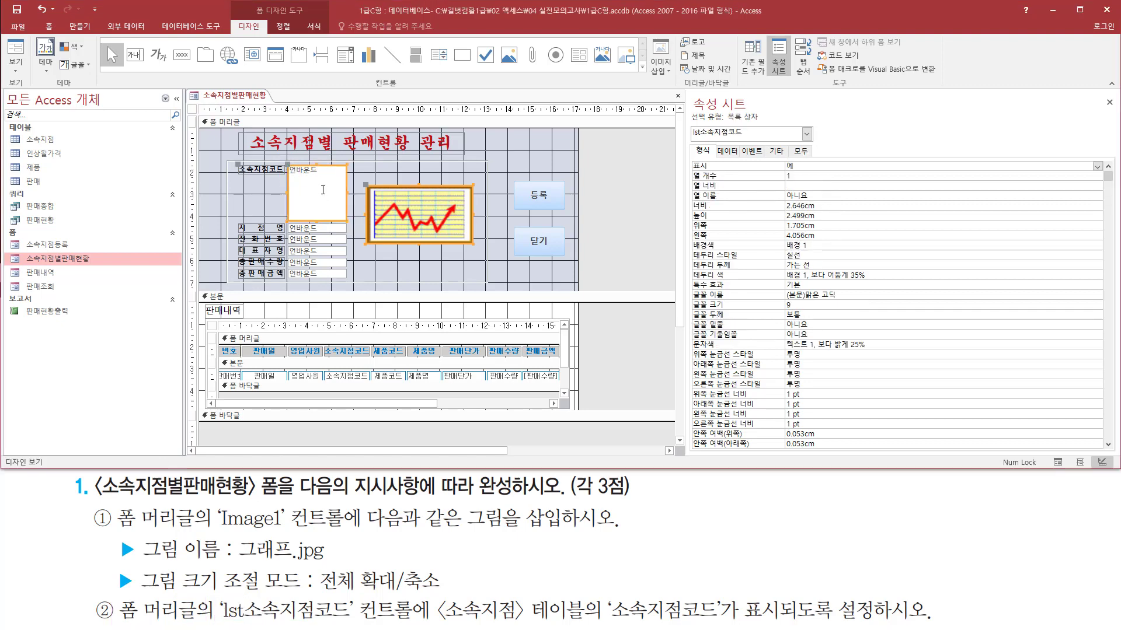
pyautogui.click(296, 200)
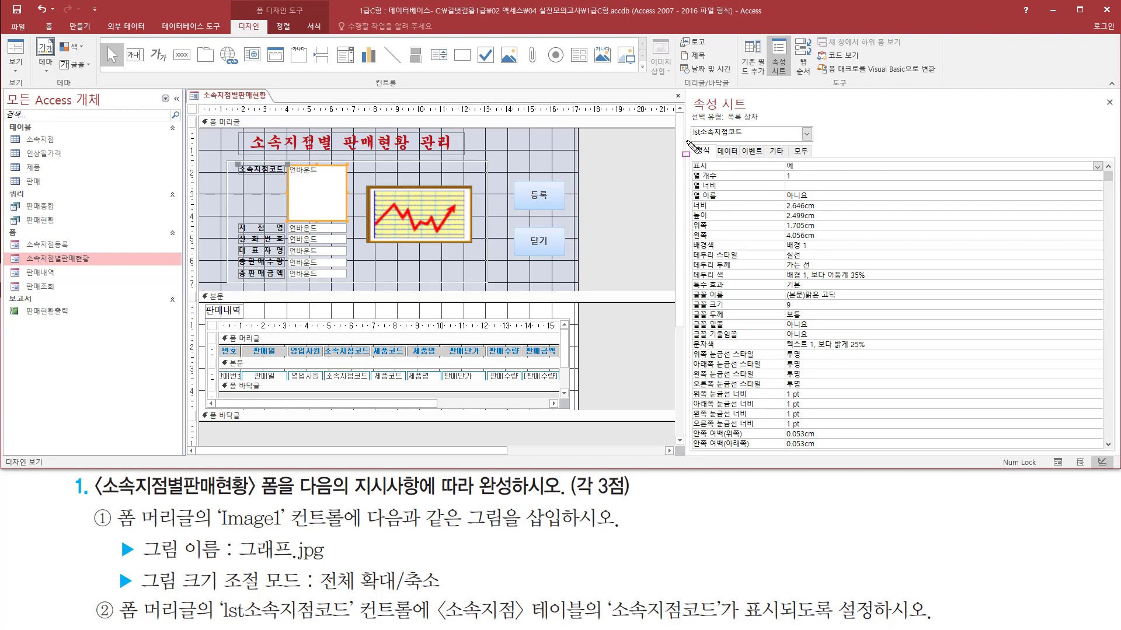
pyautogui.moveTo(678, 140); pyautogui.dragTo(743, 141)
pyautogui.moveTo(434, 593)
pyautogui.mouseDown()
pyautogui.moveTo(566, 622)
pyautogui.moveTo(718, 624)
pyautogui.mouseUp()
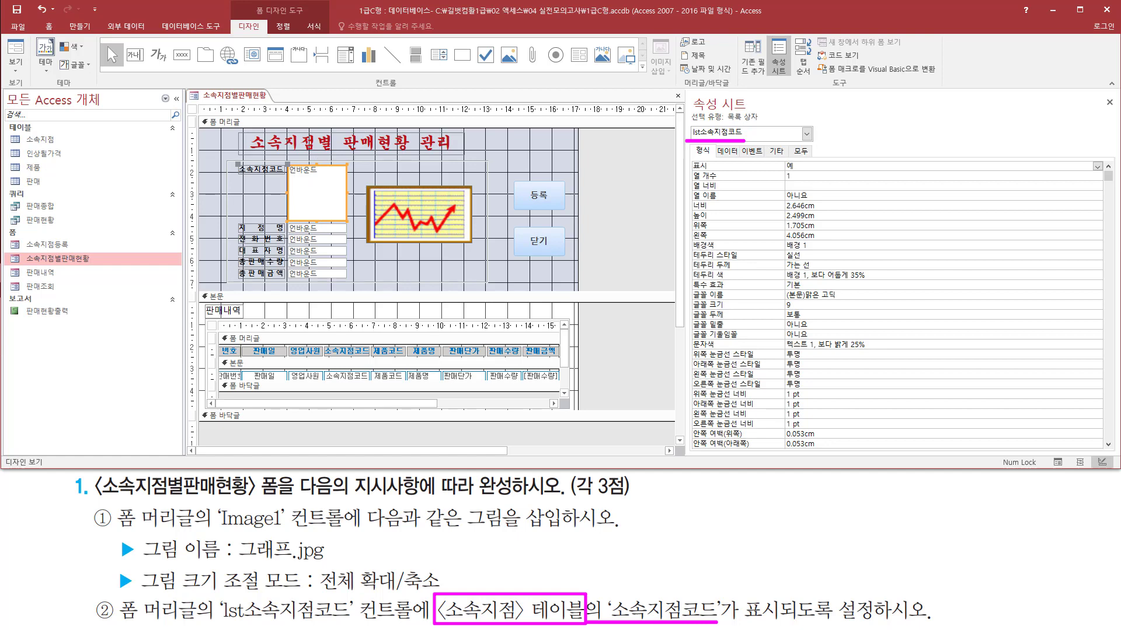
pyautogui.press('Escape')
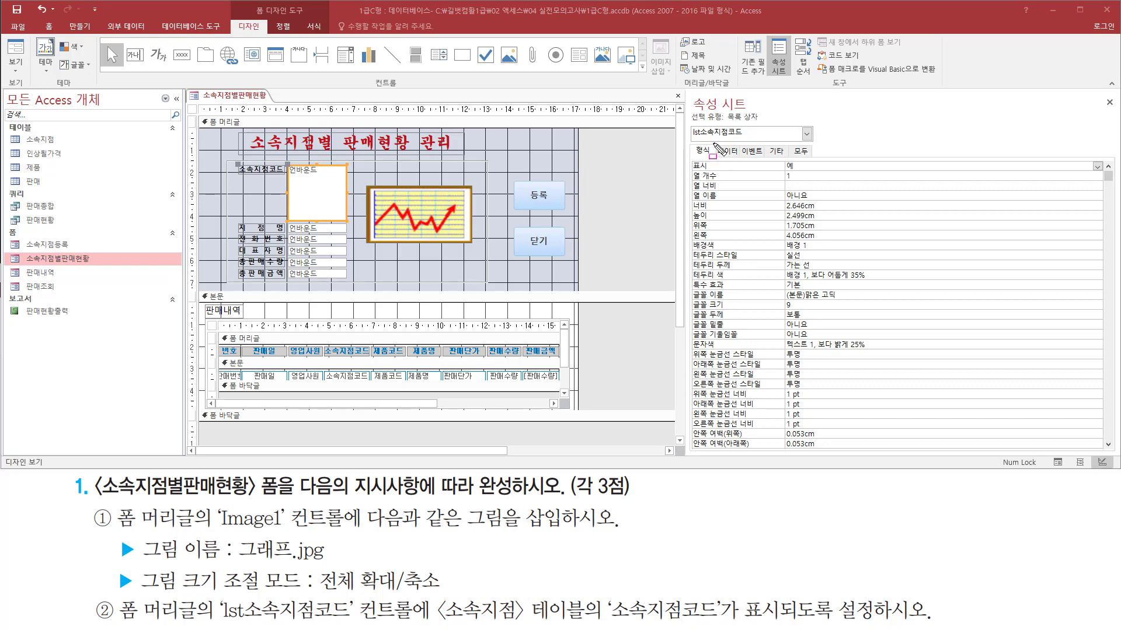
pyautogui.moveTo(713, 143); pyautogui.dragTo(739, 159)
pyautogui.press('Escape')
pyautogui.click(727, 153)
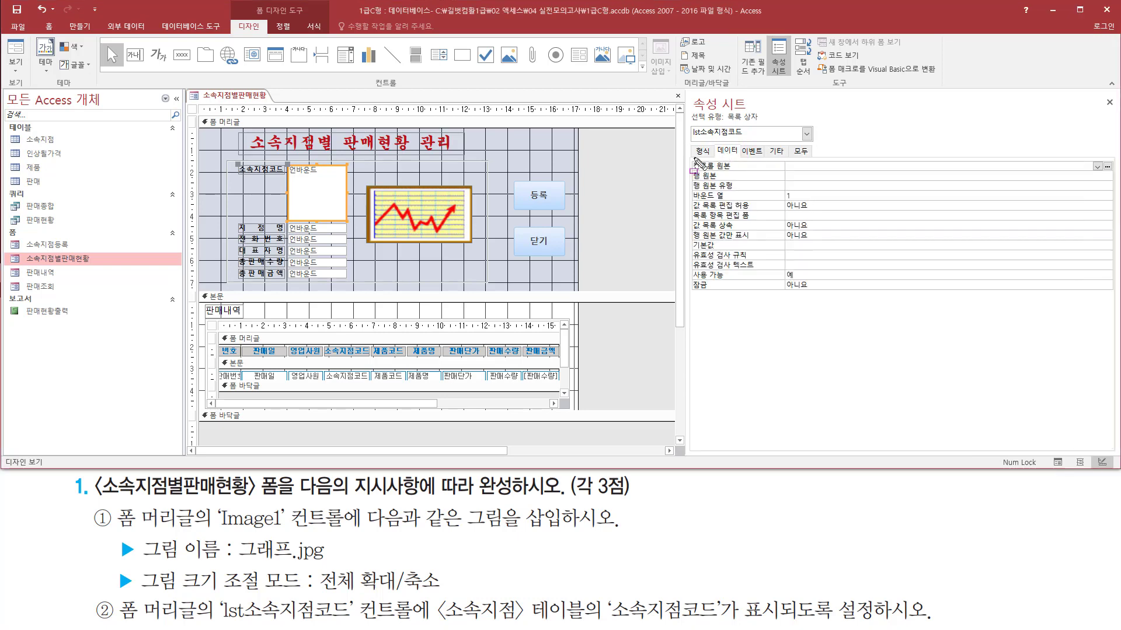
# - Set the row source type (행 원본 유형) of the lst소속지점코드 list box to 테이블/쿼리
pyautogui.moveTo(689, 169)
pyautogui.mouseDown()
pyautogui.moveTo(694, 191)
pyautogui.moveTo(1030, 196)
pyautogui.mouseUp()
pyautogui.moveTo(1103, 196); pyautogui.dragTo(1111, 195)
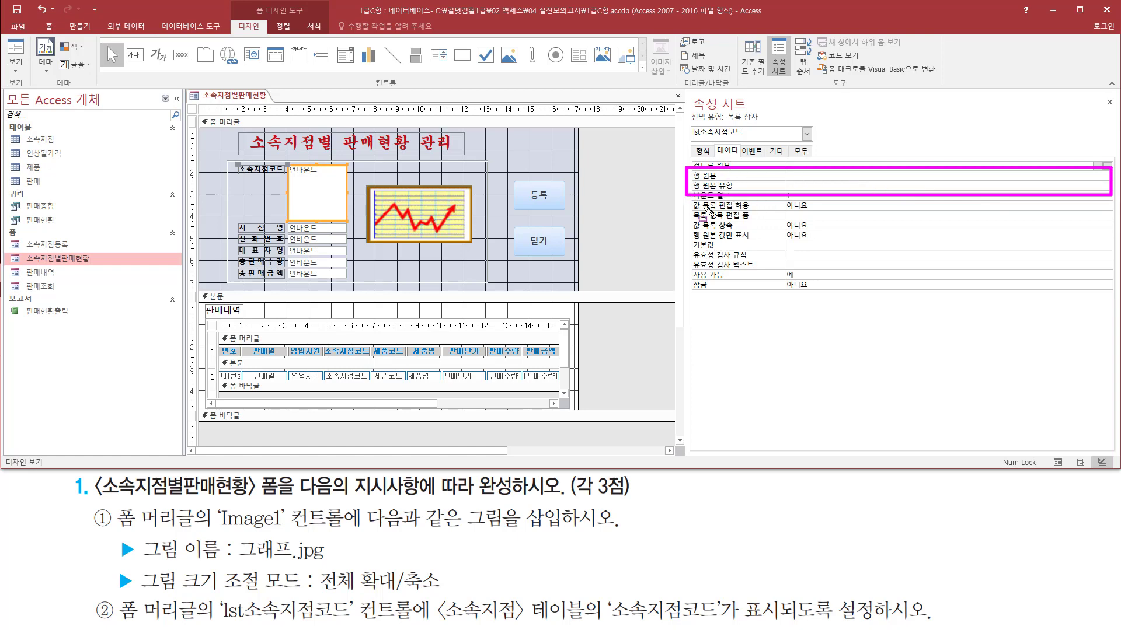
pyautogui.moveTo(434, 593); pyautogui.dragTo(588, 627)
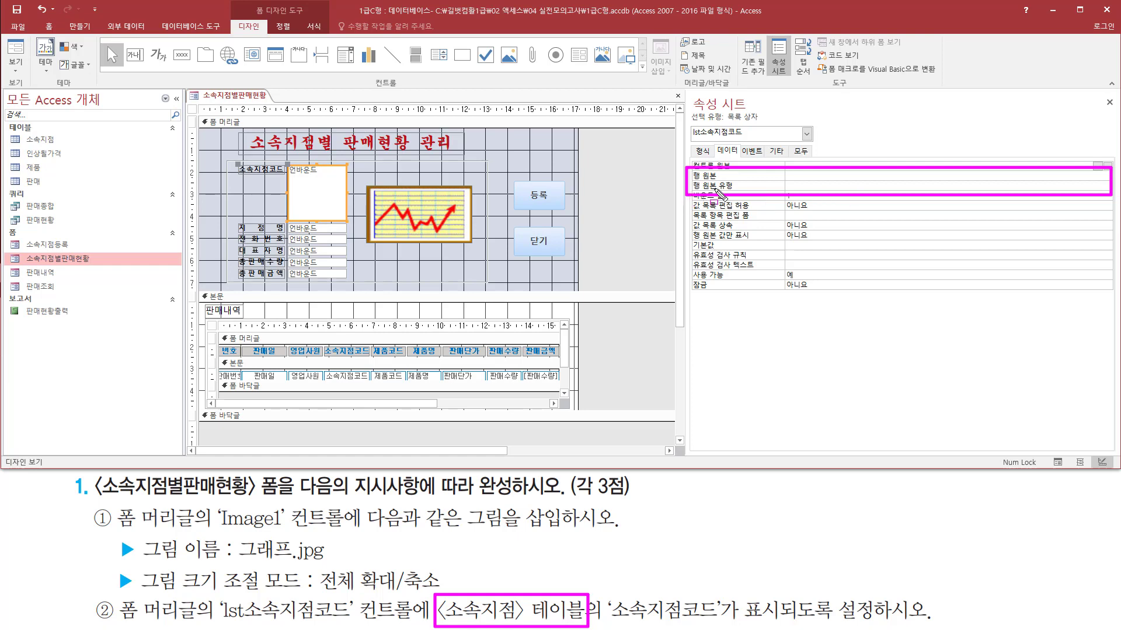
pyautogui.press('Escape')
pyautogui.click(900, 185)
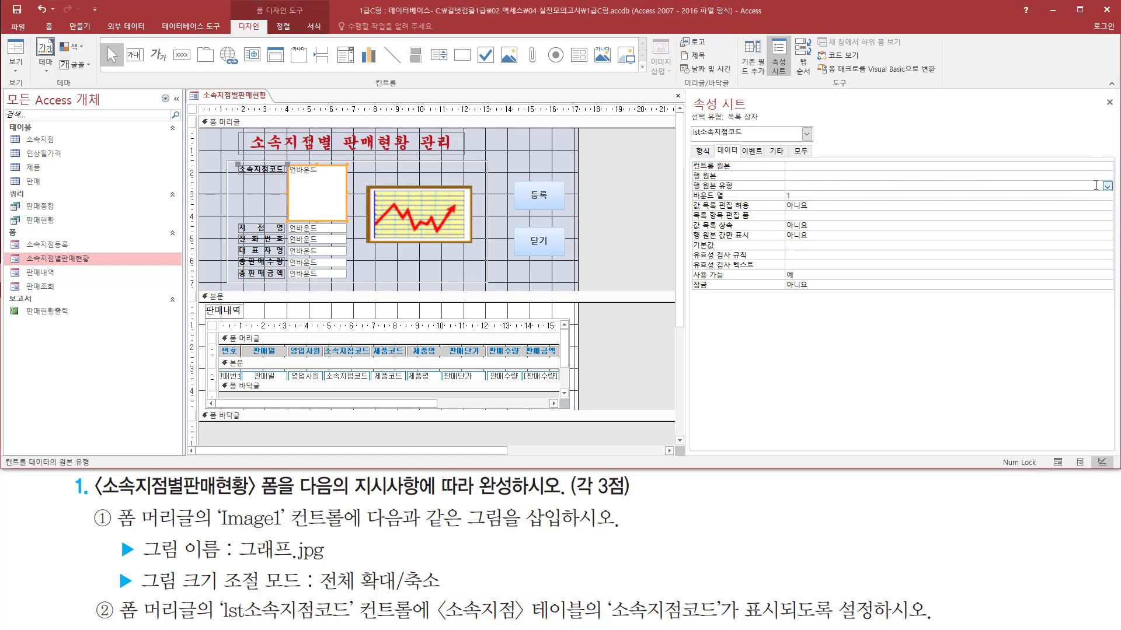
pyautogui.click(1107, 187)
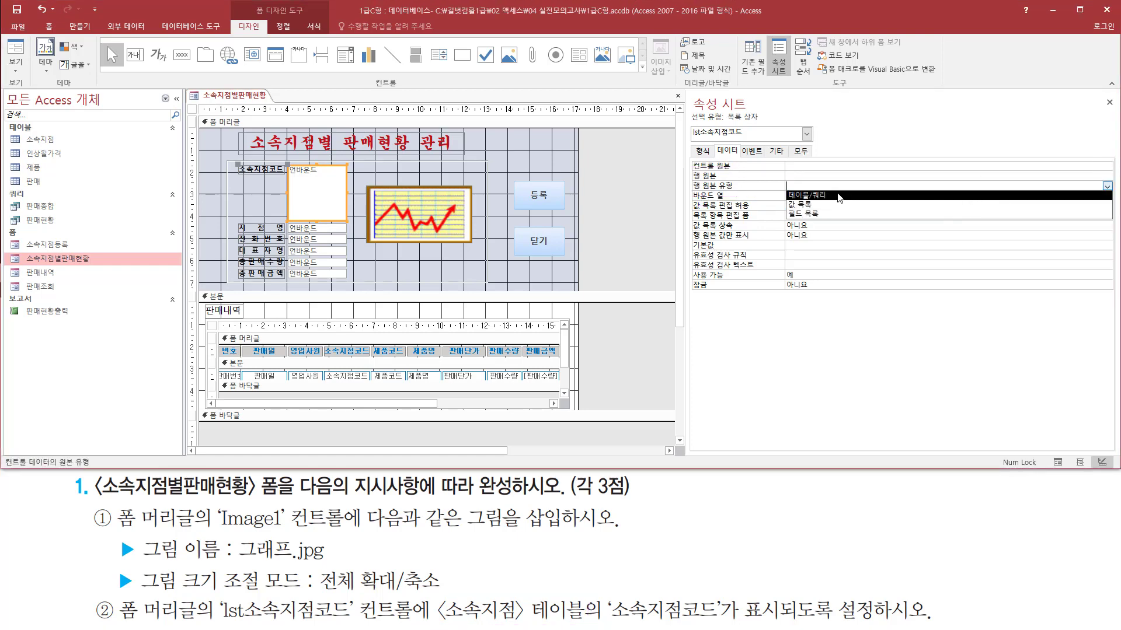
pyautogui.click(825, 197)
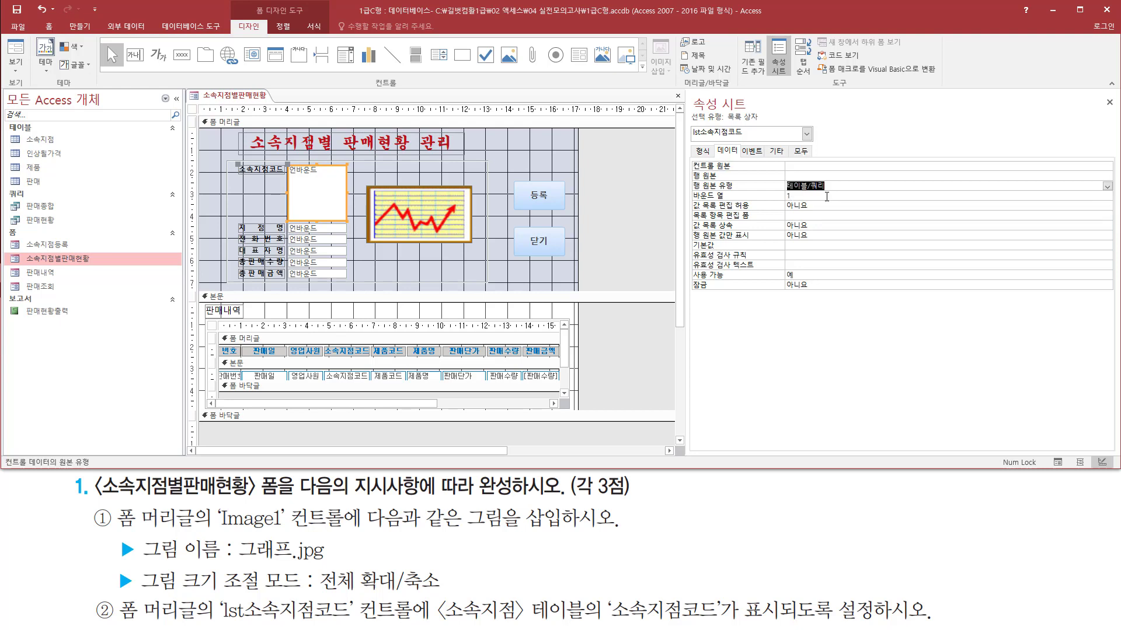
pyautogui.hotkey('ctrl', 'shift', 'd')
pyautogui.moveTo(688, 177); pyautogui.dragTo(836, 196)
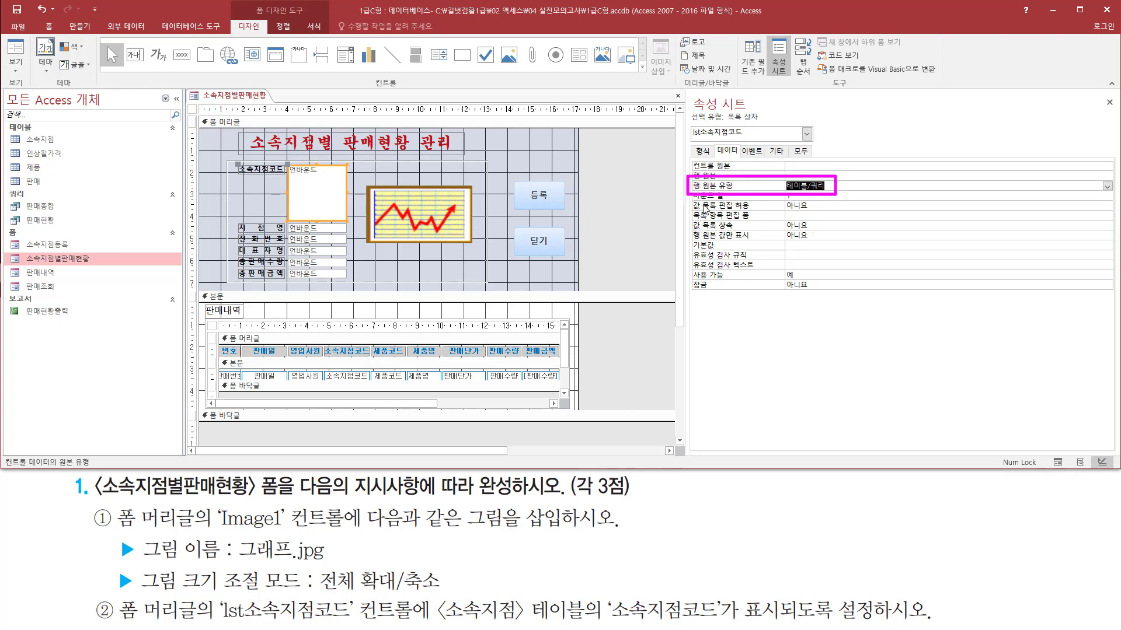
pyautogui.press('Escape')
# - Open the query builder for the row source (행 원본) property of the lst소속지점코드 list box
pyautogui.hotkey('ctrl', 'shift', 'd')
pyautogui.moveTo(690, 164); pyautogui.dragTo(723, 186)
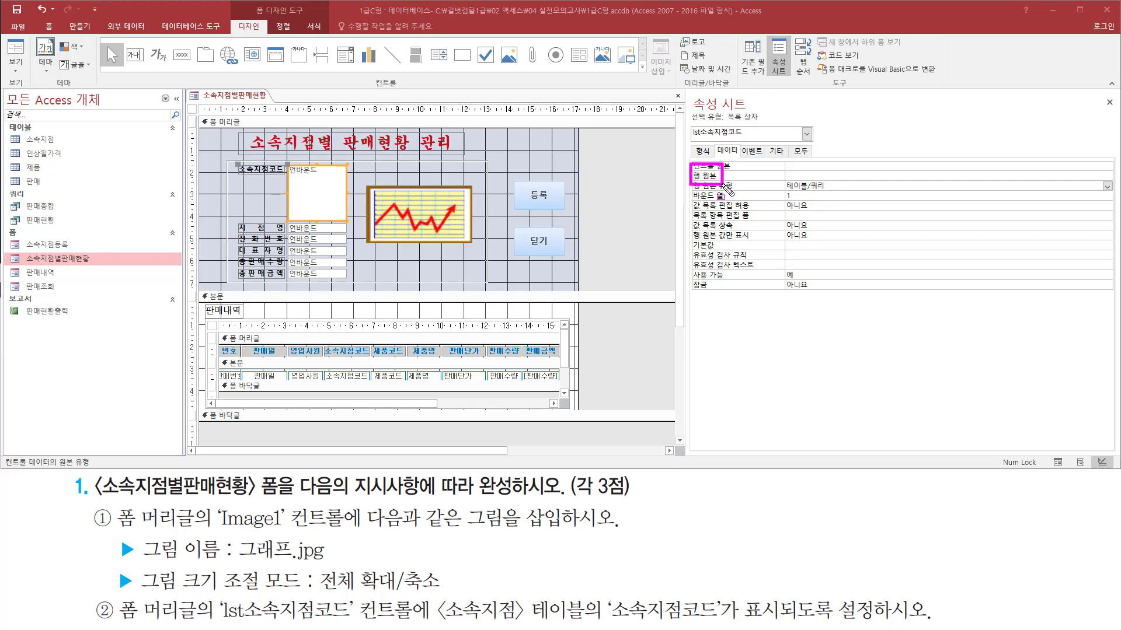
pyautogui.press('Escape')
pyautogui.click(854, 175)
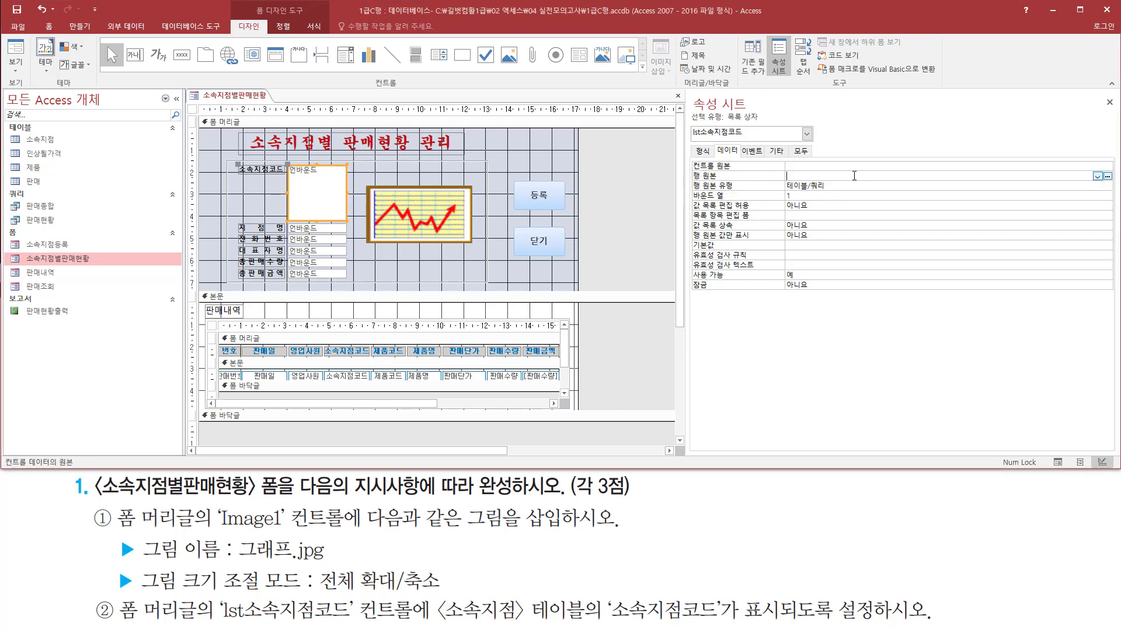
pyautogui.moveTo(691, 180); pyautogui.dragTo(996, 180)
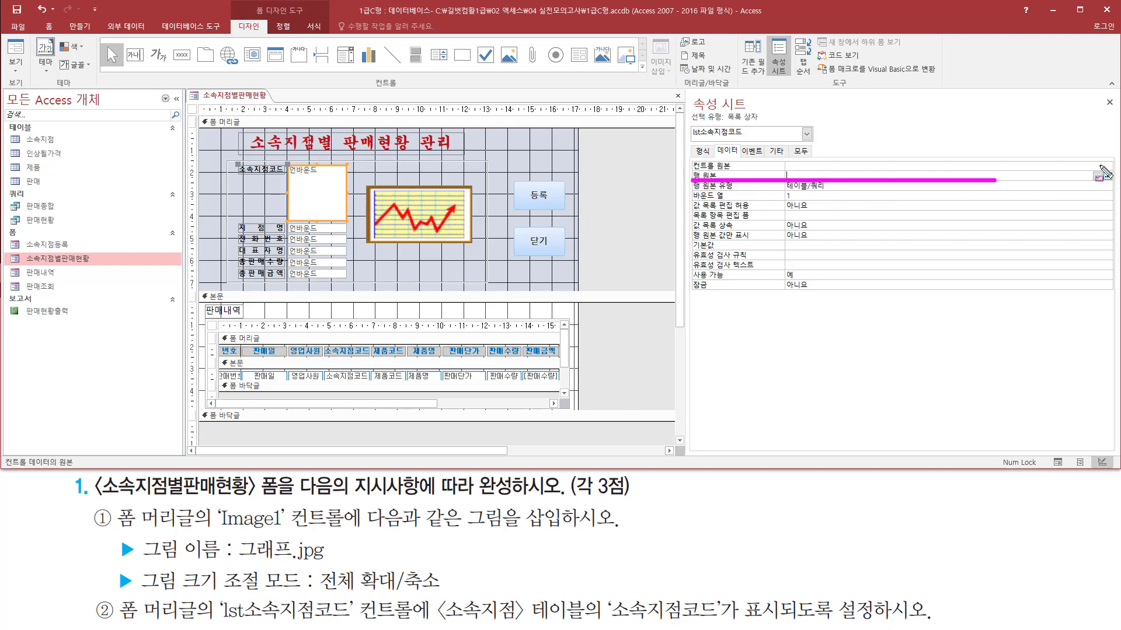
pyautogui.moveTo(1099, 164); pyautogui.dragTo(1115, 190)
pyautogui.press('Escape')
pyautogui.click(1107, 177)
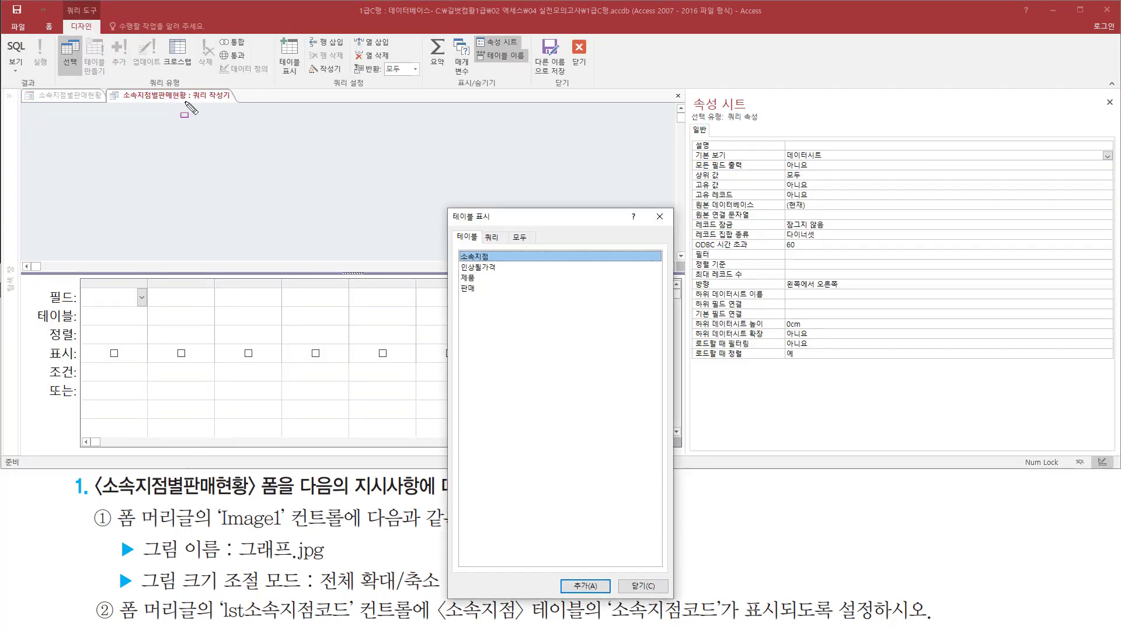
# - Add the 소속지점 table to the row source query and close the table selection dialog
pyautogui.moveTo(188, 103)
pyautogui.mouseDown()
pyautogui.moveTo(231, 103)
pyautogui.moveTo(238, 82)
pyautogui.mouseUp()
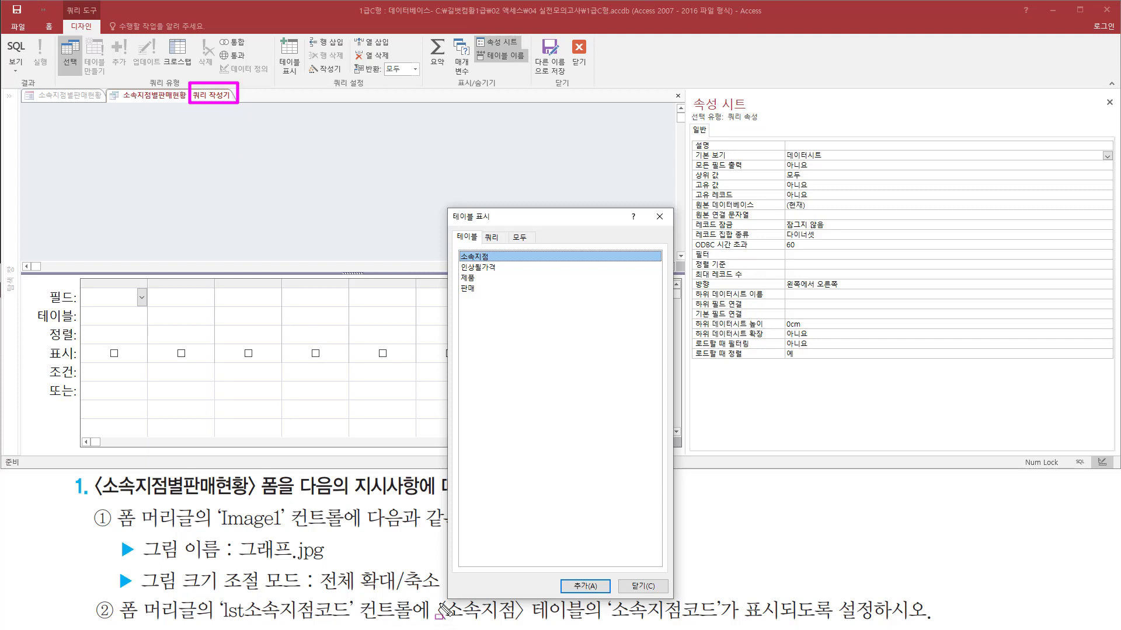
pyautogui.moveTo(433, 612)
pyautogui.mouseDown()
pyautogui.moveTo(466, 595)
pyautogui.moveTo(589, 625)
pyautogui.mouseUp()
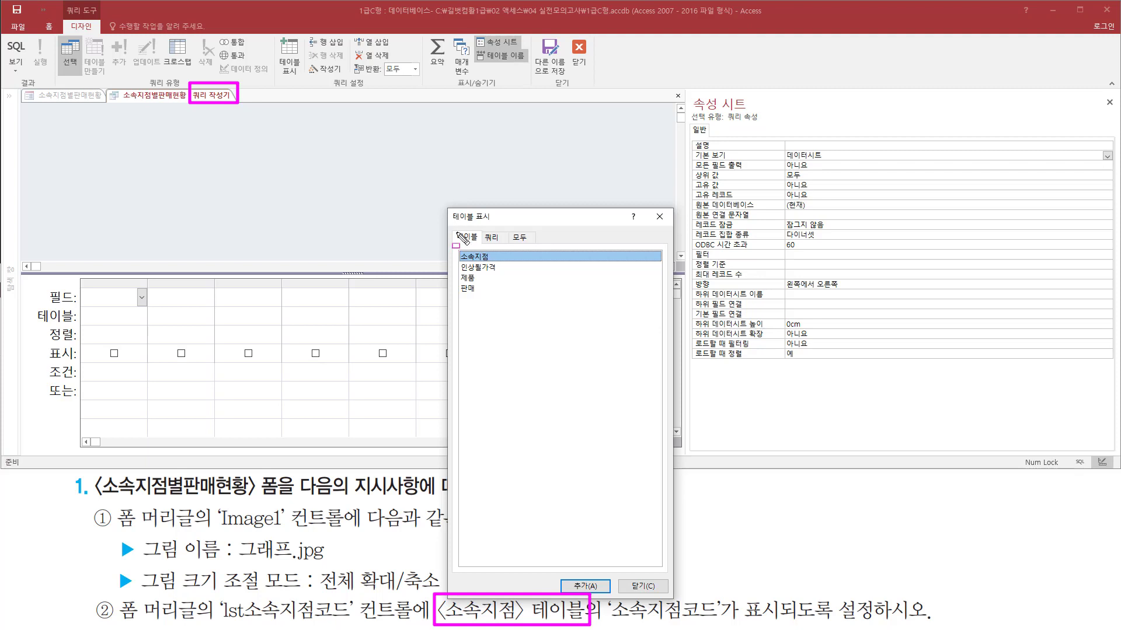
pyautogui.moveTo(455, 226)
pyautogui.mouseDown()
pyautogui.moveTo(487, 235)
pyautogui.moveTo(498, 264)
pyautogui.mouseUp()
pyautogui.press('Escape')
pyautogui.doubleClick(484, 261)
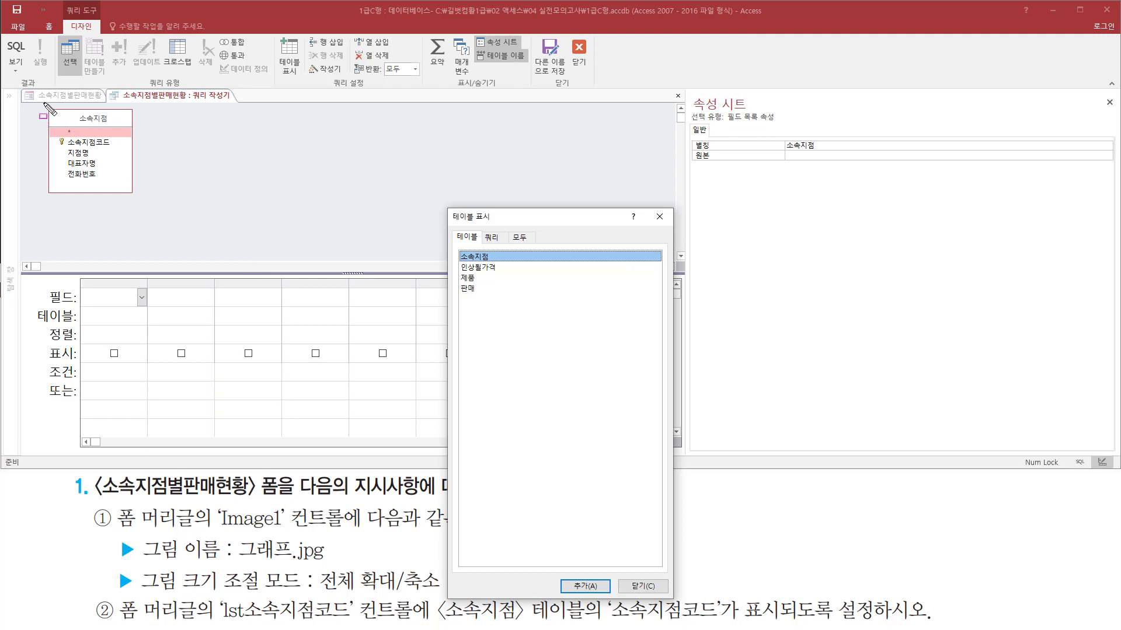
pyautogui.moveTo(43, 103); pyautogui.dragTo(136, 203)
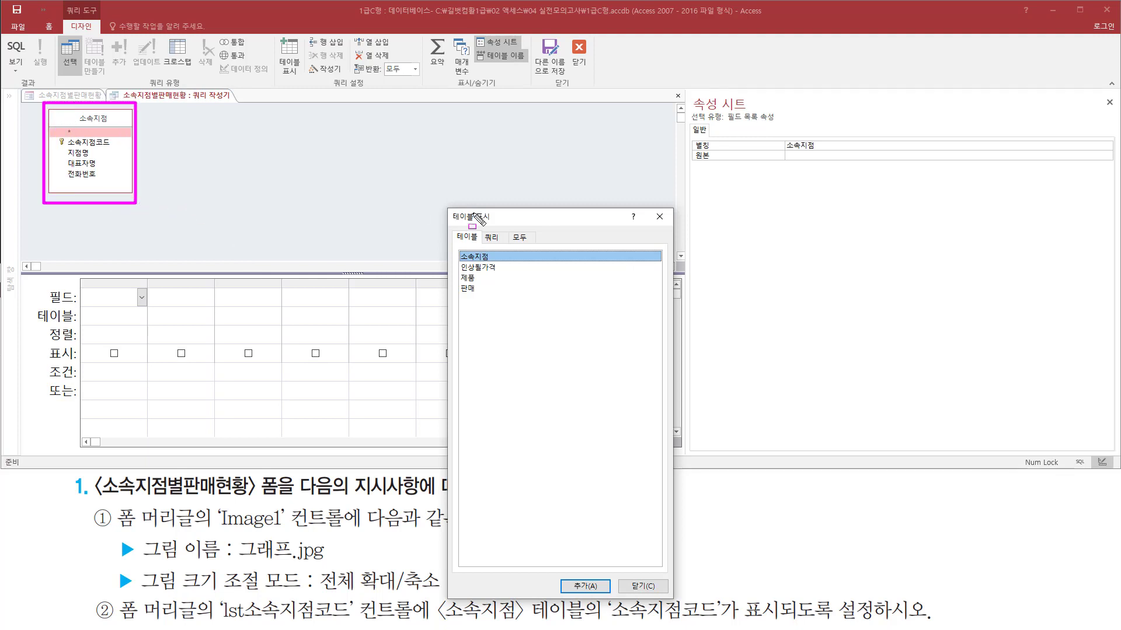
pyautogui.moveTo(645, 203); pyautogui.dragTo(674, 231)
pyautogui.press('Escape')
pyautogui.click(661, 218)
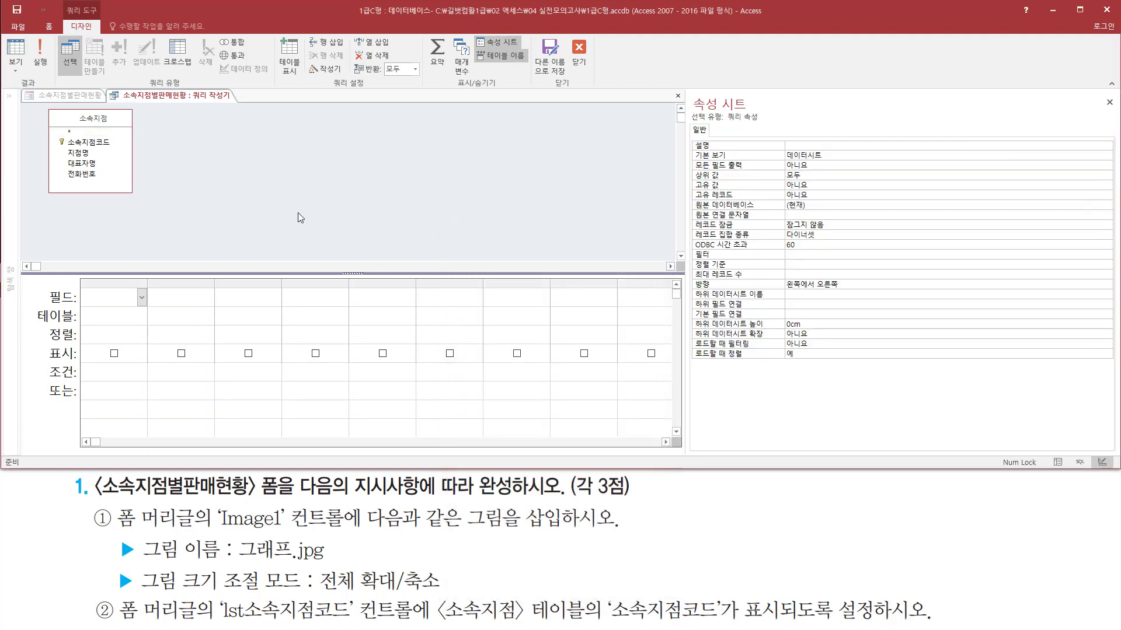
# - Add the 소속지점코드 field of the 소속지점 table to the first column of the query grid
pyautogui.moveTo(50, 105); pyautogui.dragTo(135, 201)
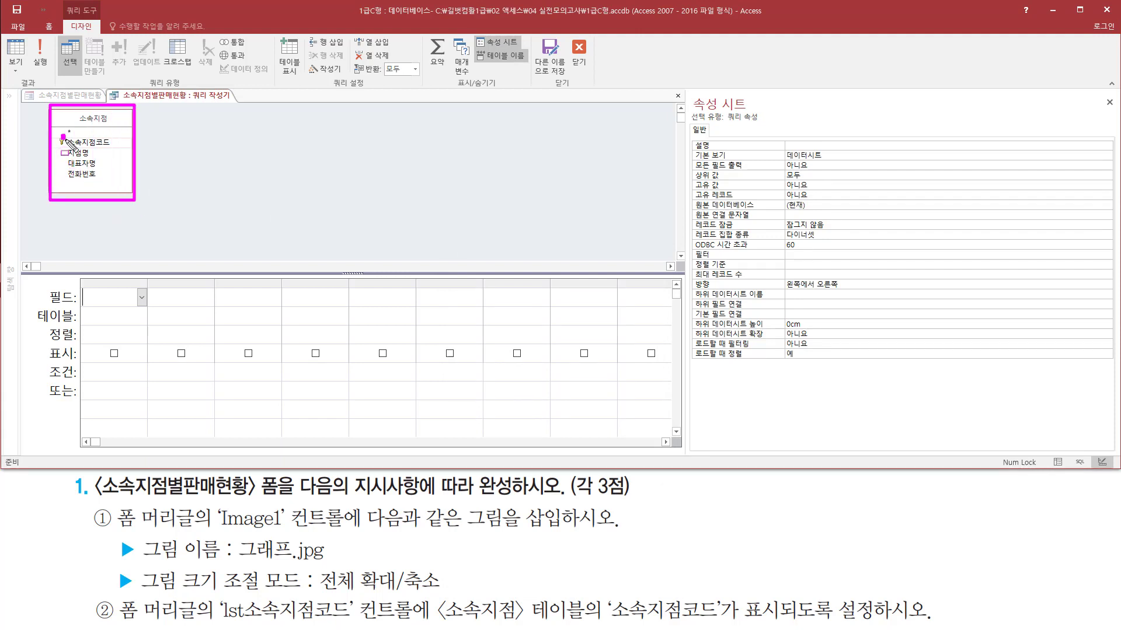
pyautogui.moveTo(62, 134); pyautogui.dragTo(118, 152)
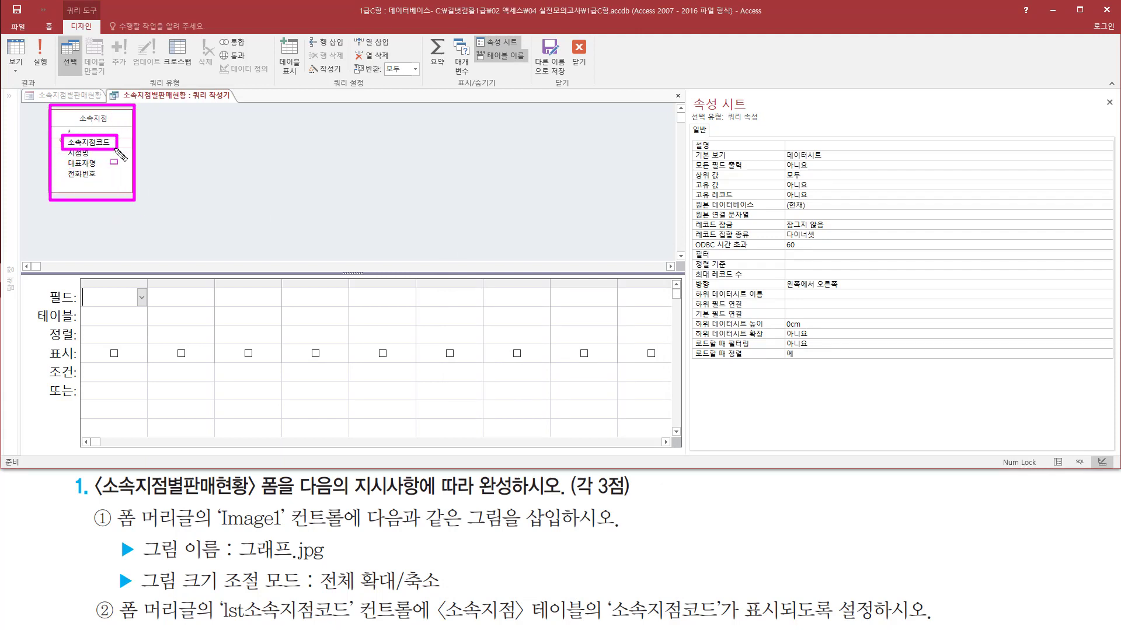
pyautogui.press('Escape')
pyautogui.click(103, 144)
pyautogui.doubleClick(103, 144)
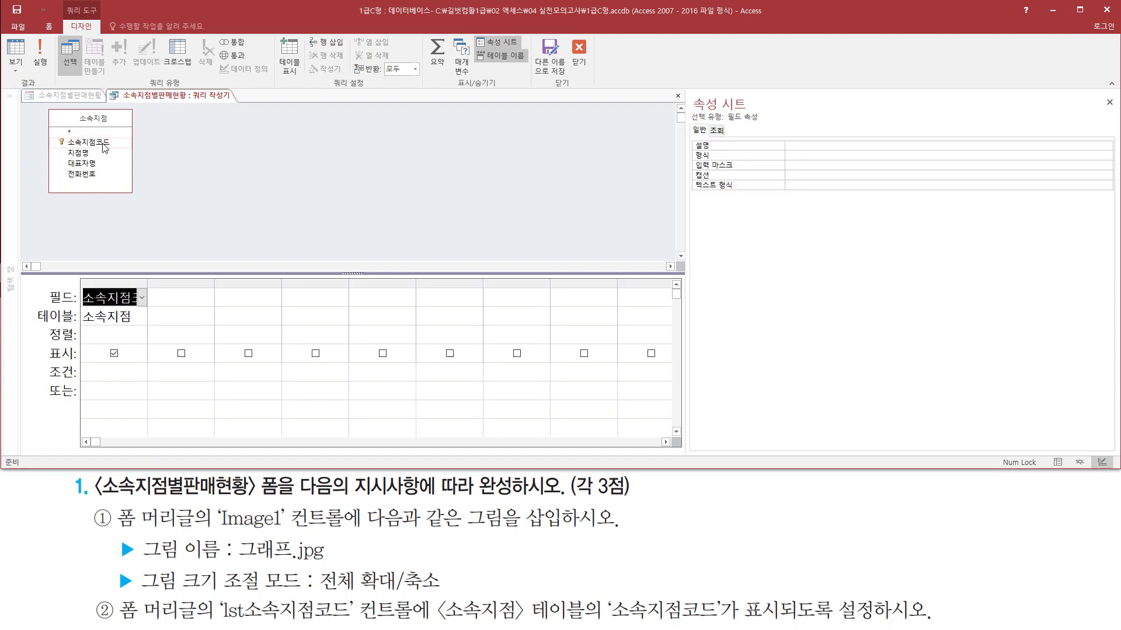
# - Close the query builder, saving the SQL statement and updating the list box's row source property
pyautogui.moveTo(75, 274)
pyautogui.mouseDown()
pyautogui.moveTo(110, 338)
pyautogui.moveTo(153, 338)
pyautogui.mouseUp()
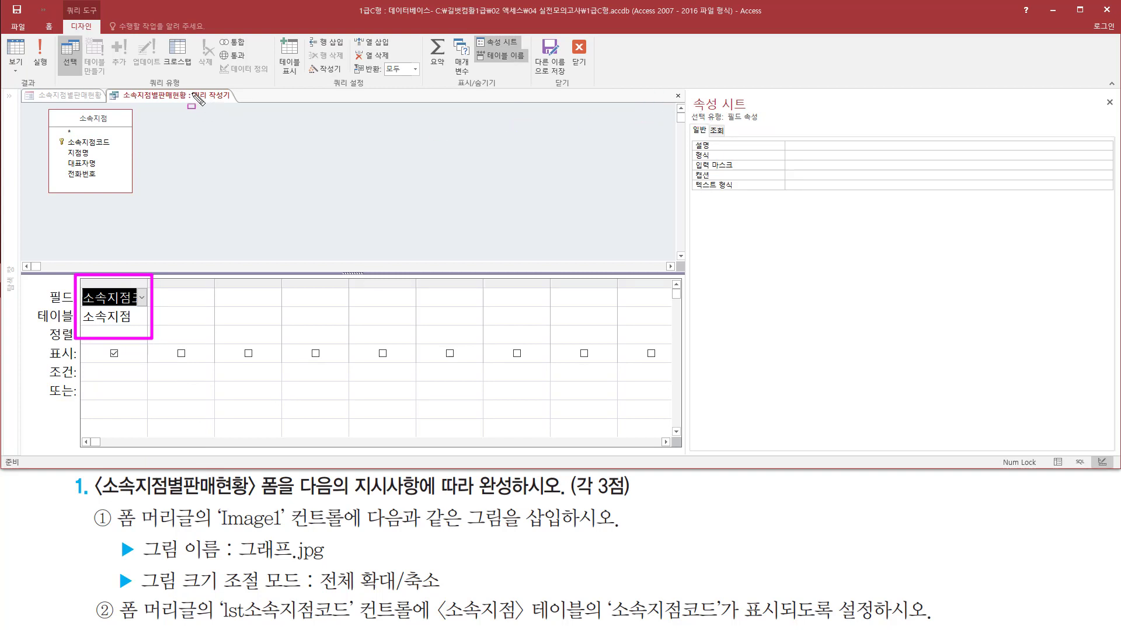
pyautogui.moveTo(188, 83)
pyautogui.mouseDown()
pyautogui.moveTo(213, 108)
pyautogui.moveTo(239, 109)
pyautogui.mouseUp()
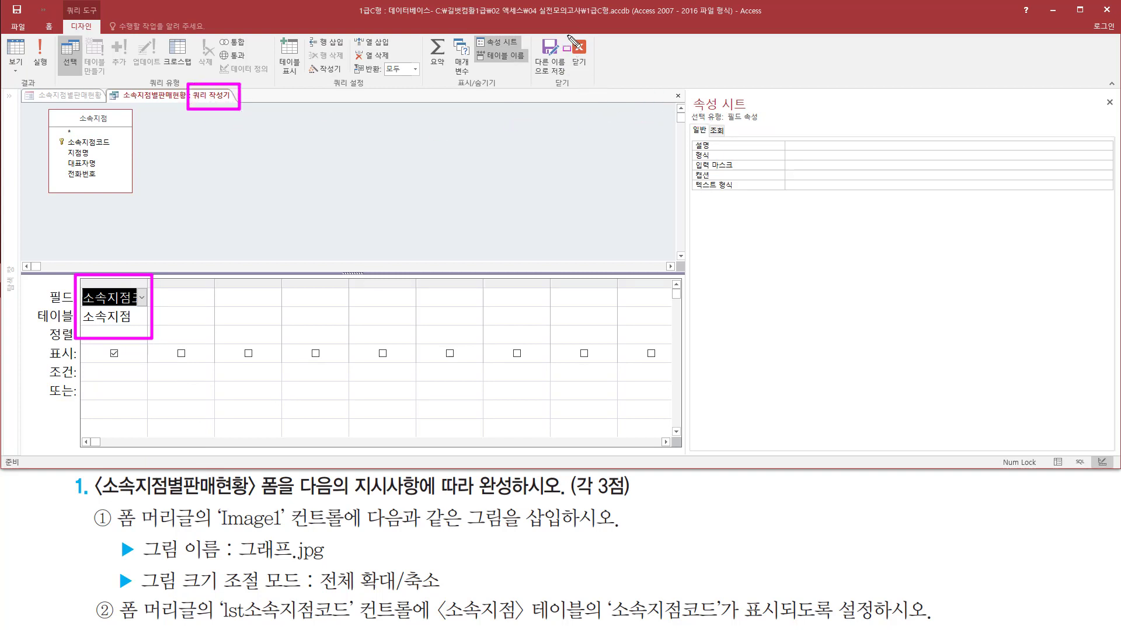
pyautogui.moveTo(566, 34); pyautogui.dragTo(597, 79)
pyautogui.press('Escape')
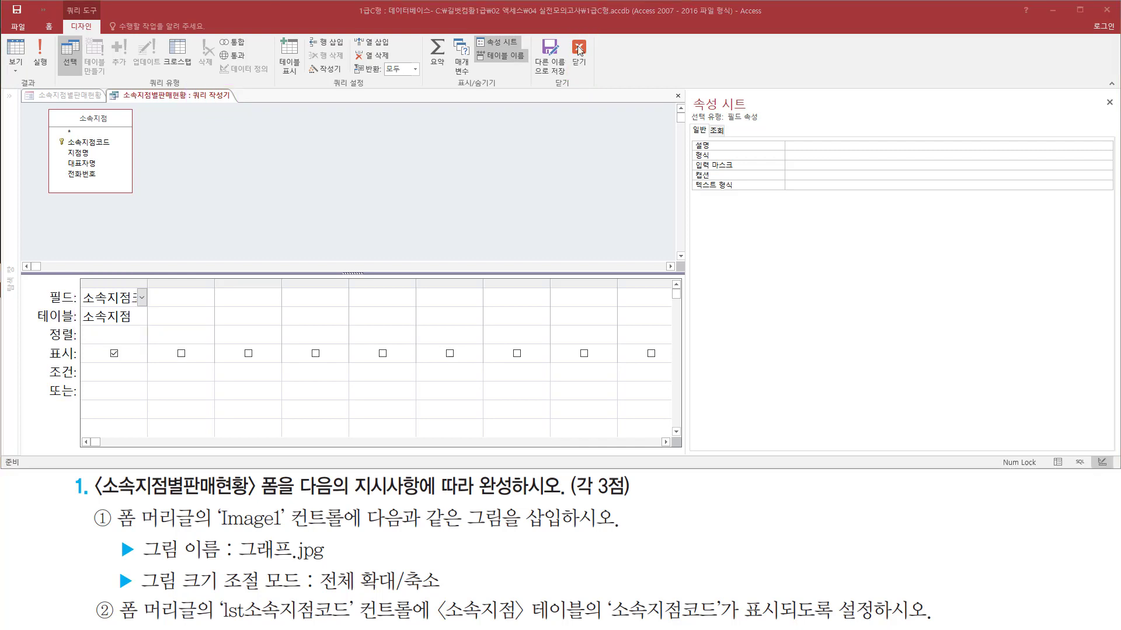
pyautogui.click(578, 55)
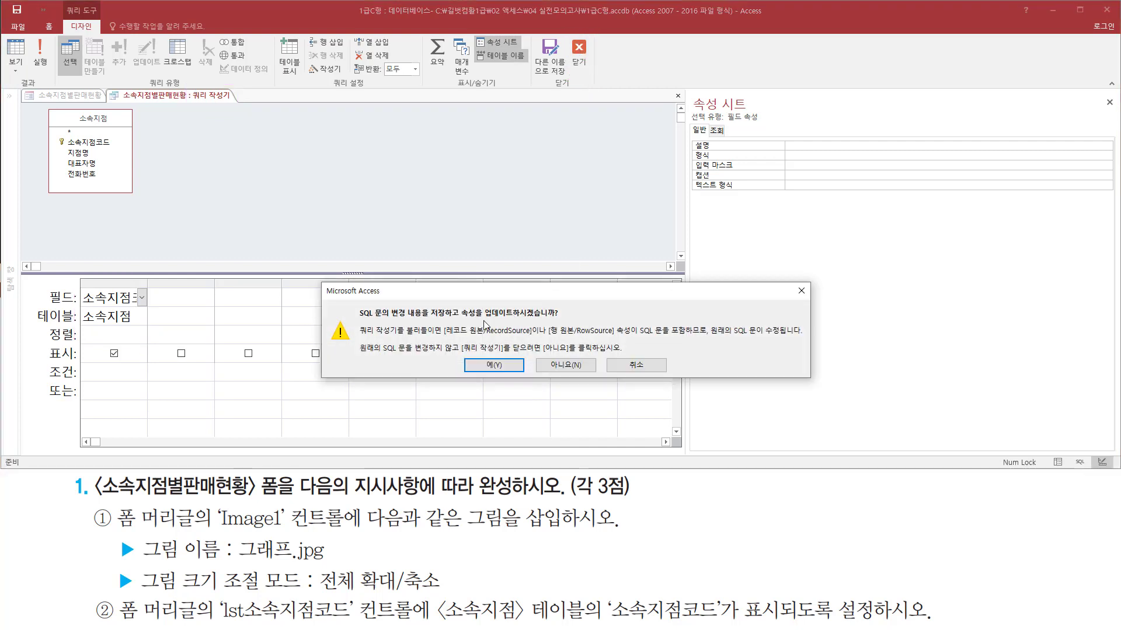
pyautogui.moveTo(482, 321); pyautogui.dragTo(569, 321)
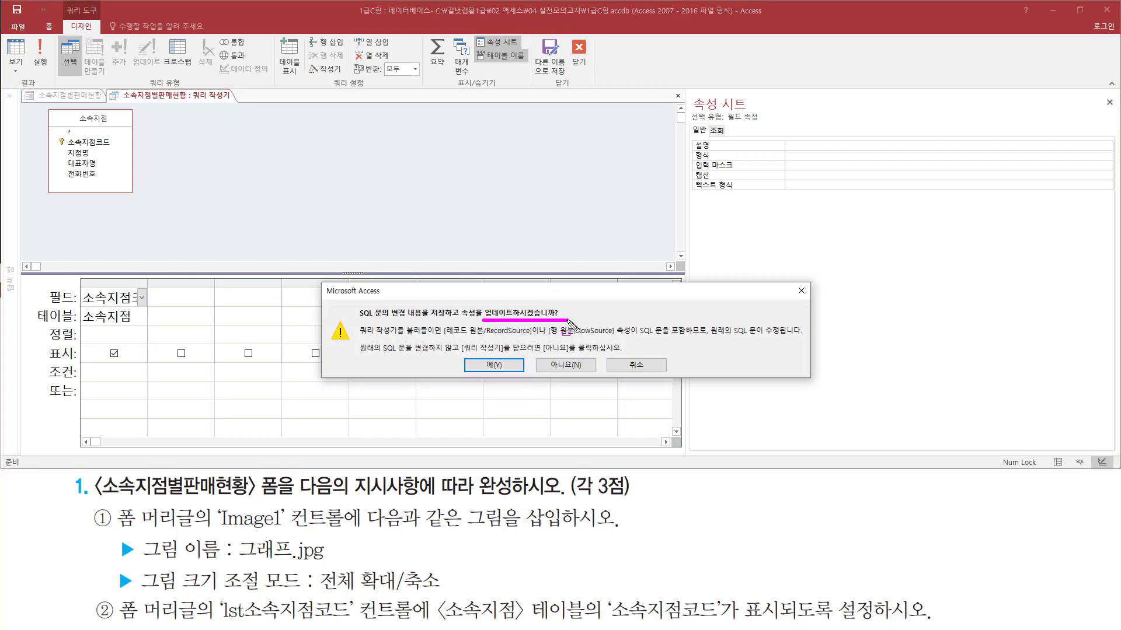
pyautogui.moveTo(466, 354); pyautogui.dragTo(525, 376)
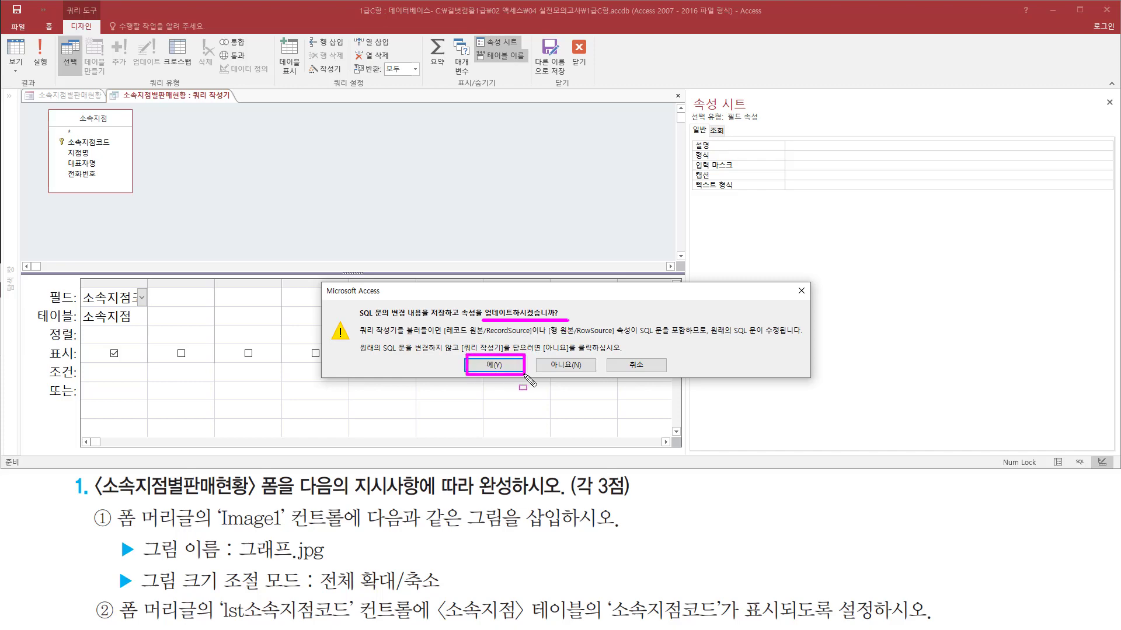
pyautogui.click(494, 365)
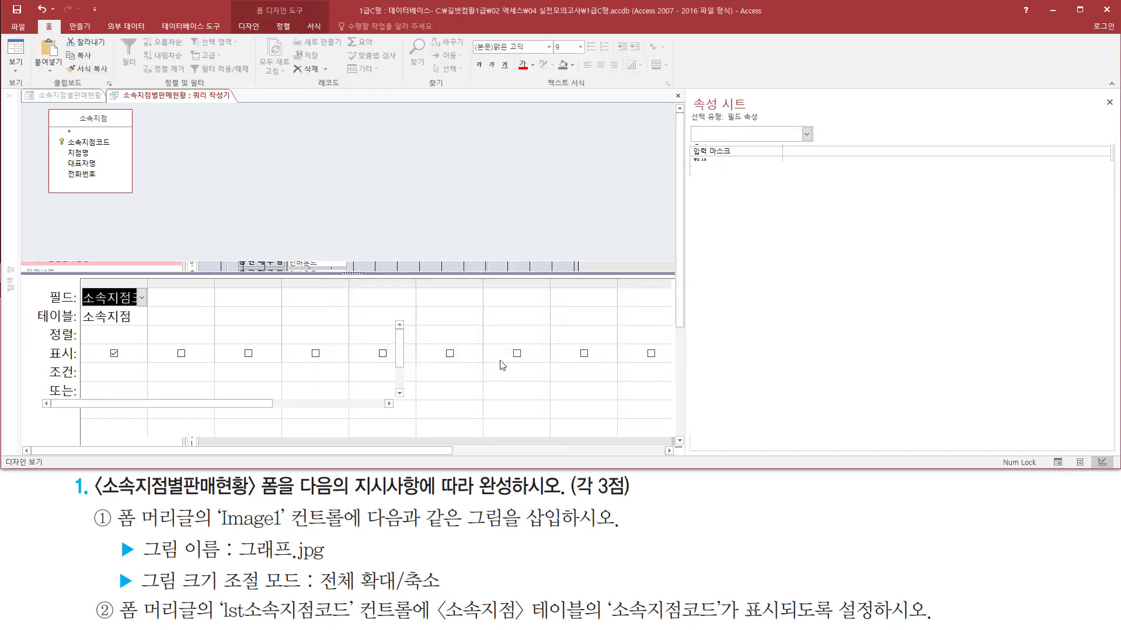
pyautogui.hotkey('ctrl', 'shift', 'd')
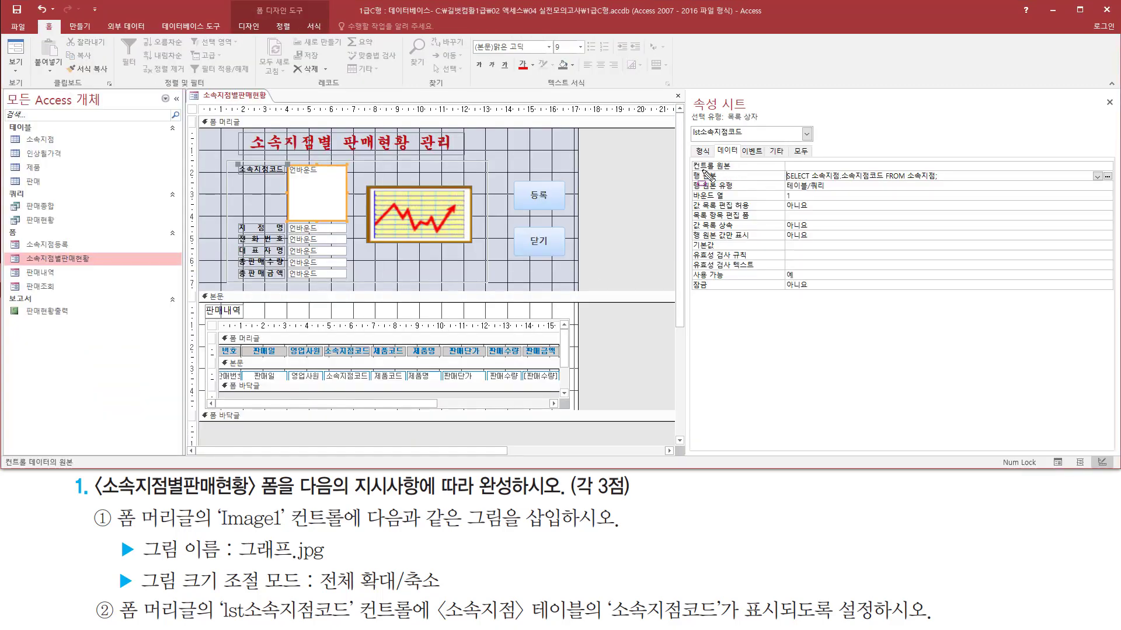
pyautogui.moveTo(787, 183); pyautogui.dragTo(947, 184)
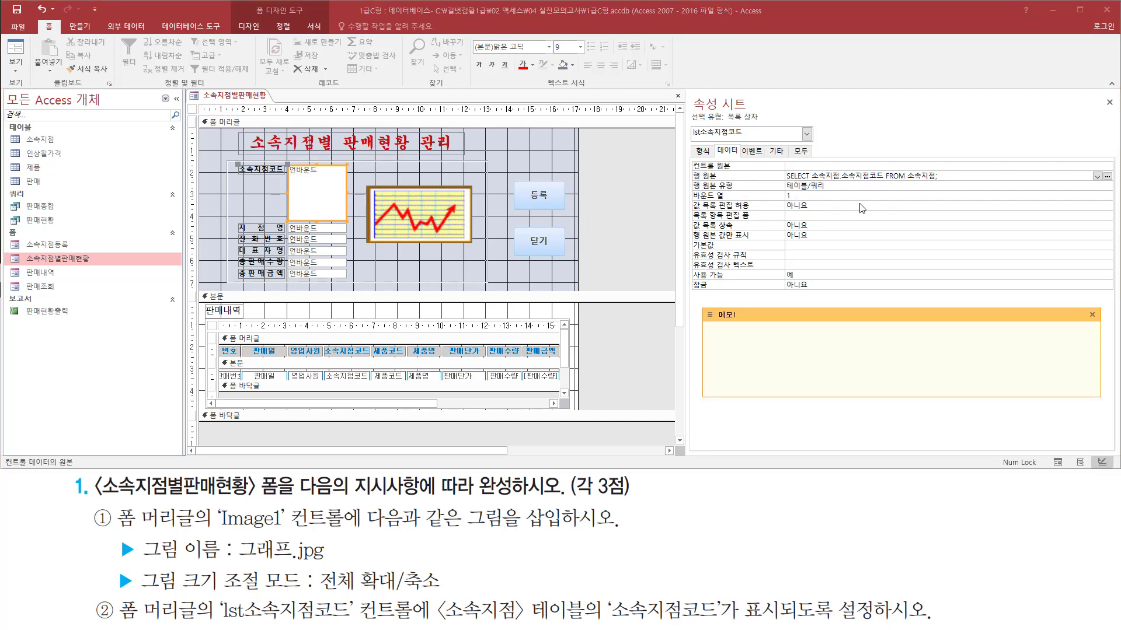
pyautogui.hotkey('ctrl', 'shift', 'd')
pyautogui.moveTo(689, 183); pyautogui.dragTo(981, 183)
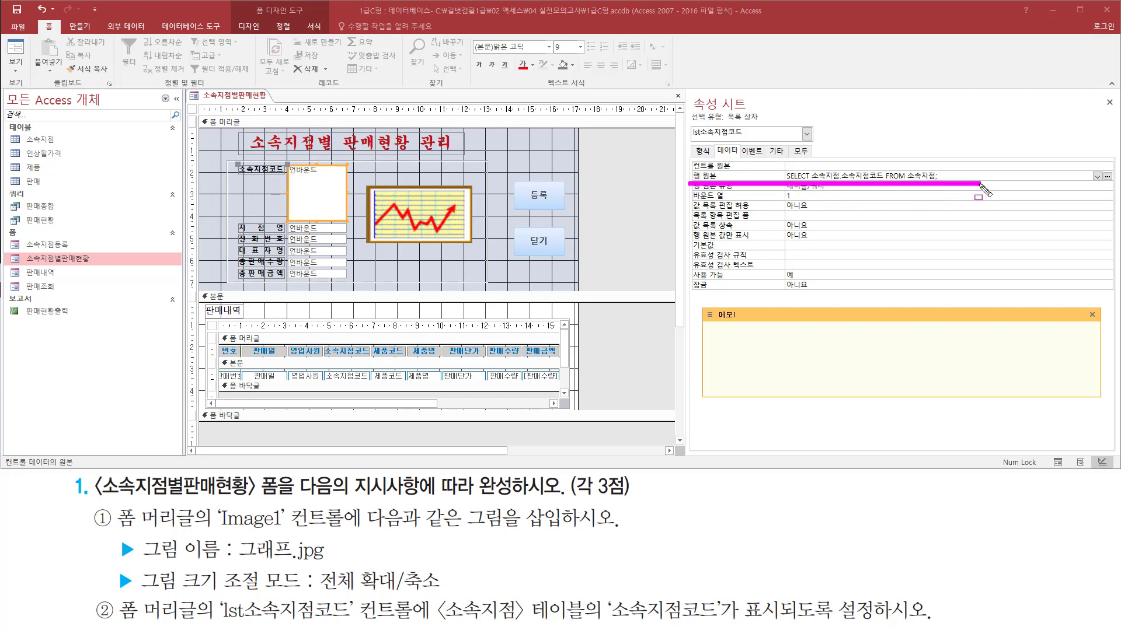
pyautogui.moveTo(1100, 163); pyautogui.dragTo(1117, 187)
# - Write the SQL statement "select 소속지점코드 from 소속지점;" in the memo note and leave the note
pyautogui.click(759, 336)
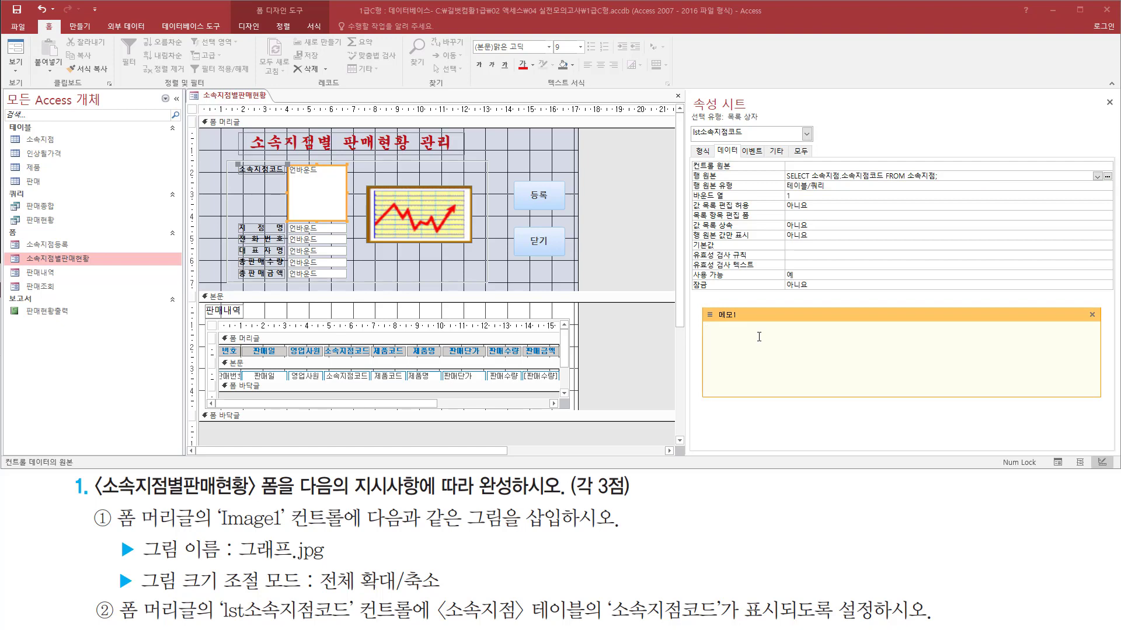
pyautogui.write('select 소속지점코')
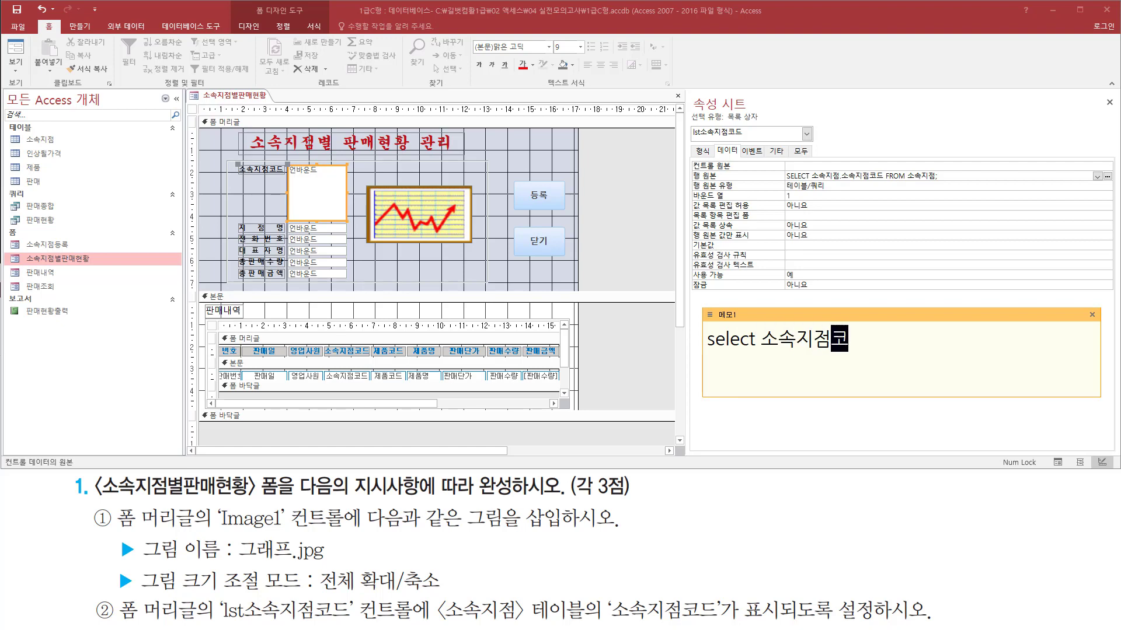
pyautogui.write('드')
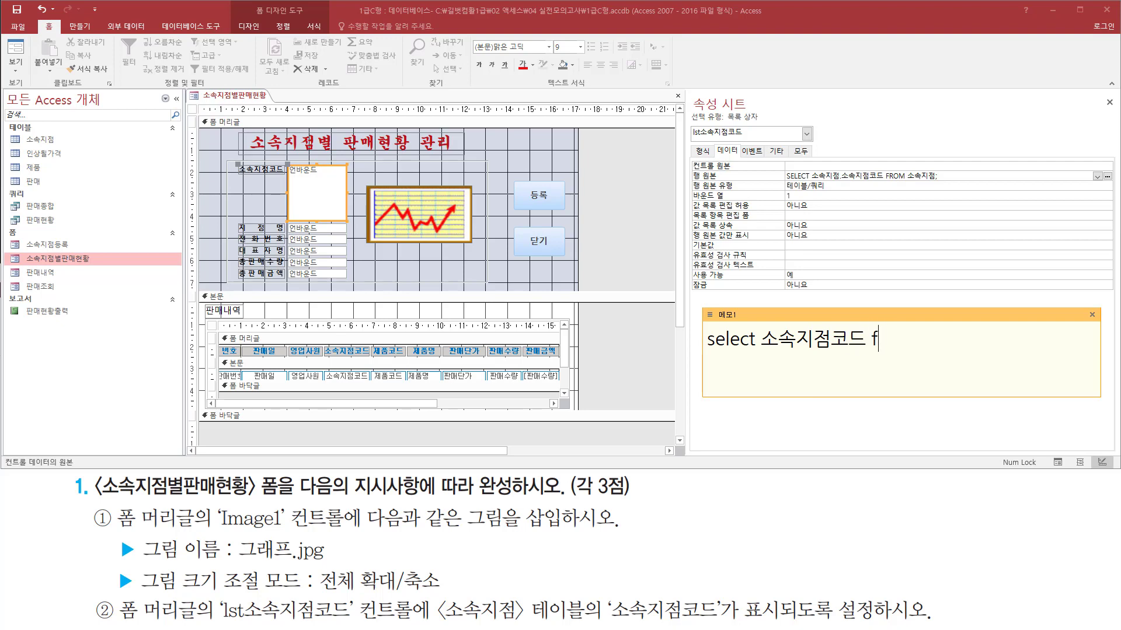
pyautogui.write(' from t')
pyautogui.press('BackSpace')
pyautogui.write('소')
pyautogui.write('속지저')
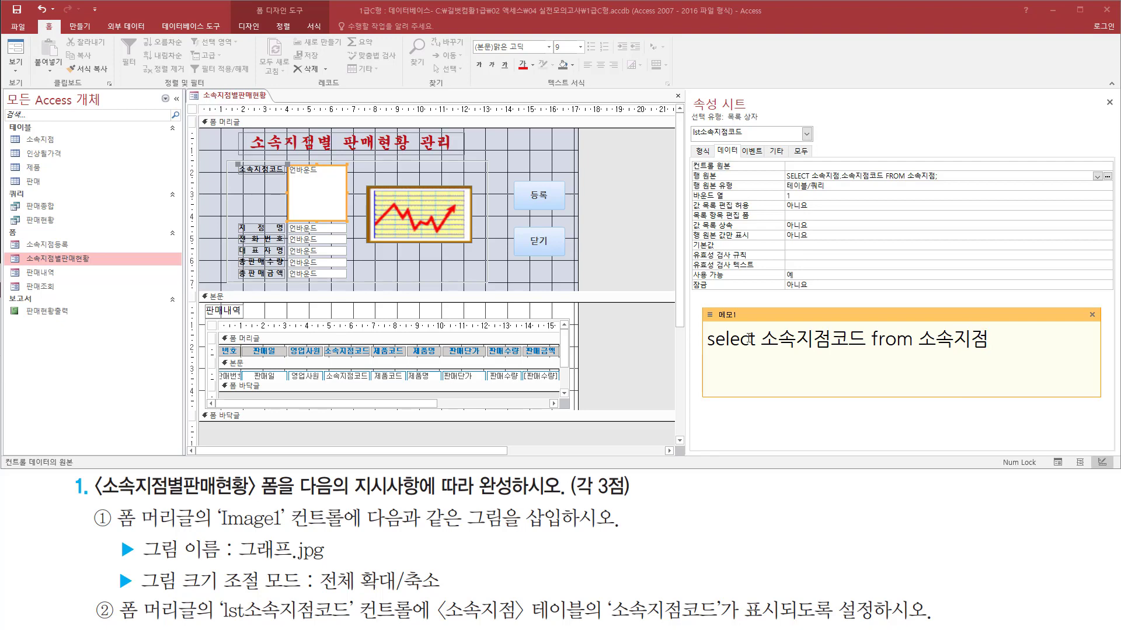
pyautogui.moveTo(704, 357); pyautogui.dragTo(999, 357)
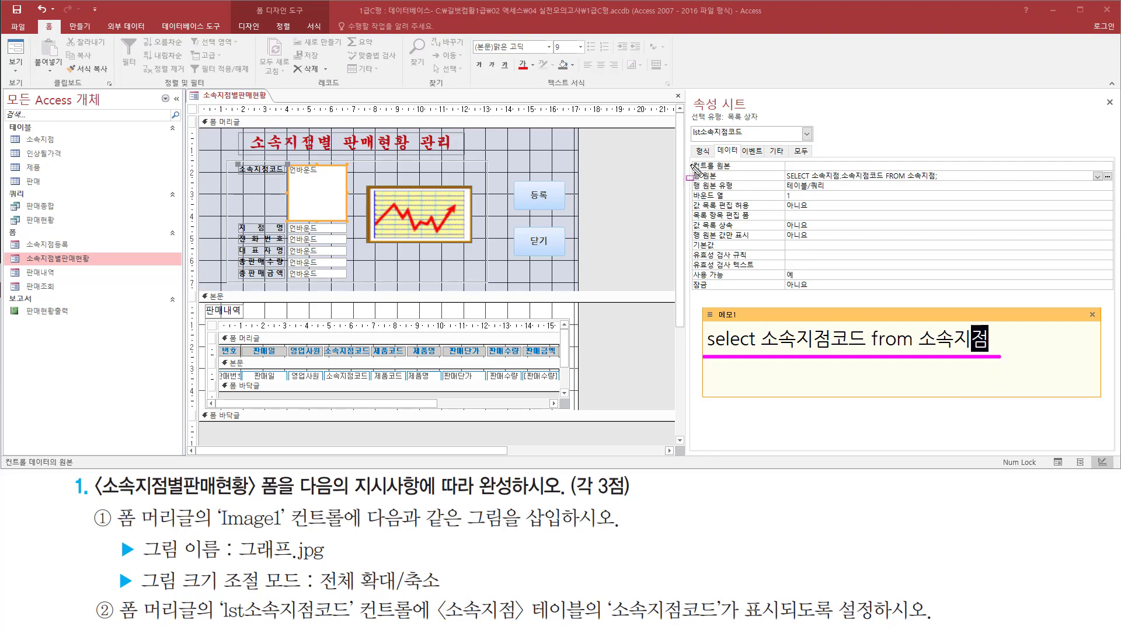
pyautogui.moveTo(689, 168); pyautogui.dragTo(947, 182)
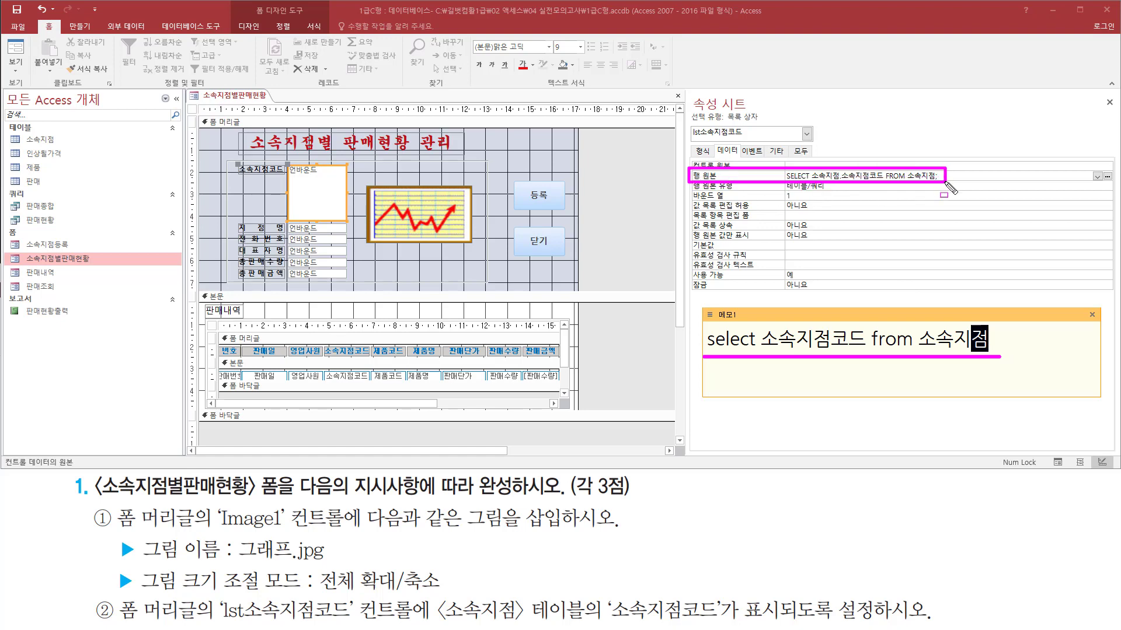
pyautogui.press('Escape')
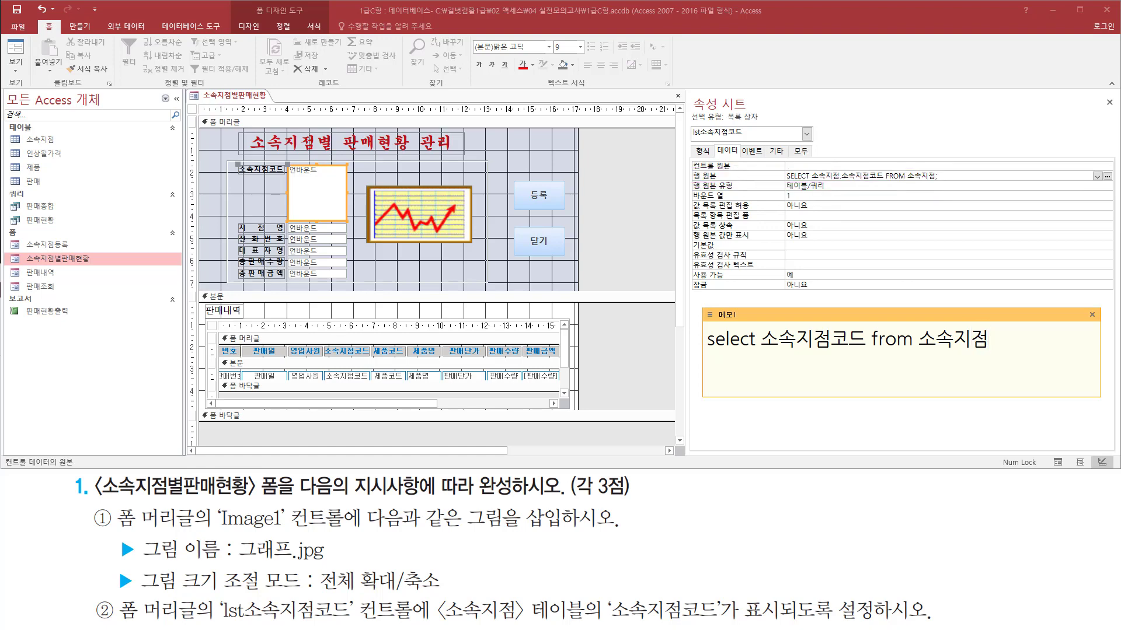
pyautogui.hotkey('ctrl', 'a')
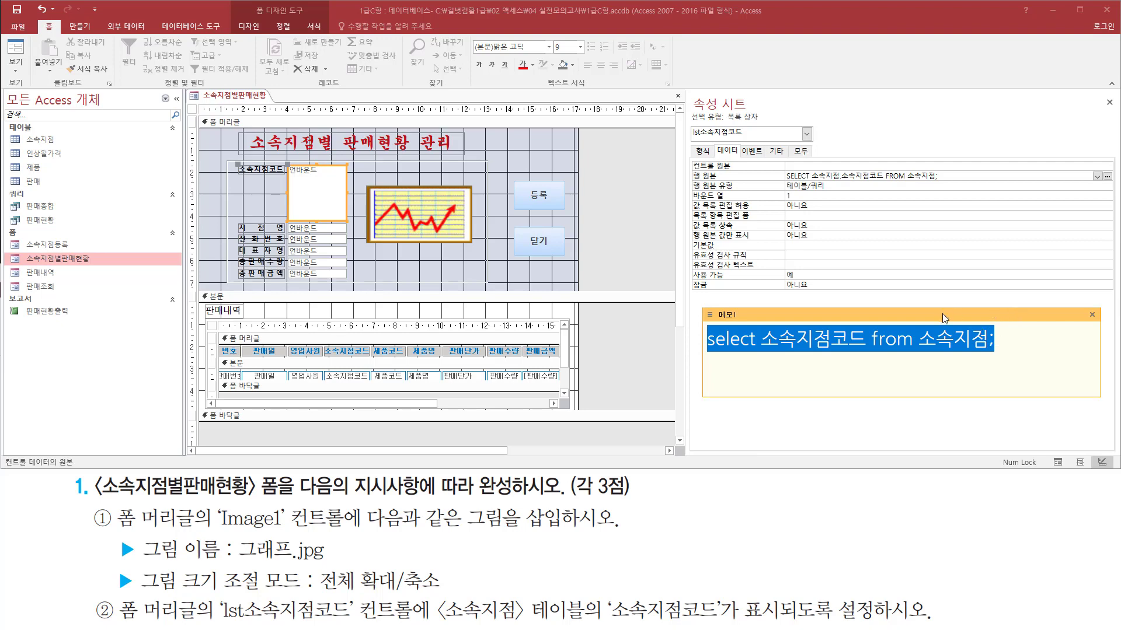
pyautogui.click(880, 124)
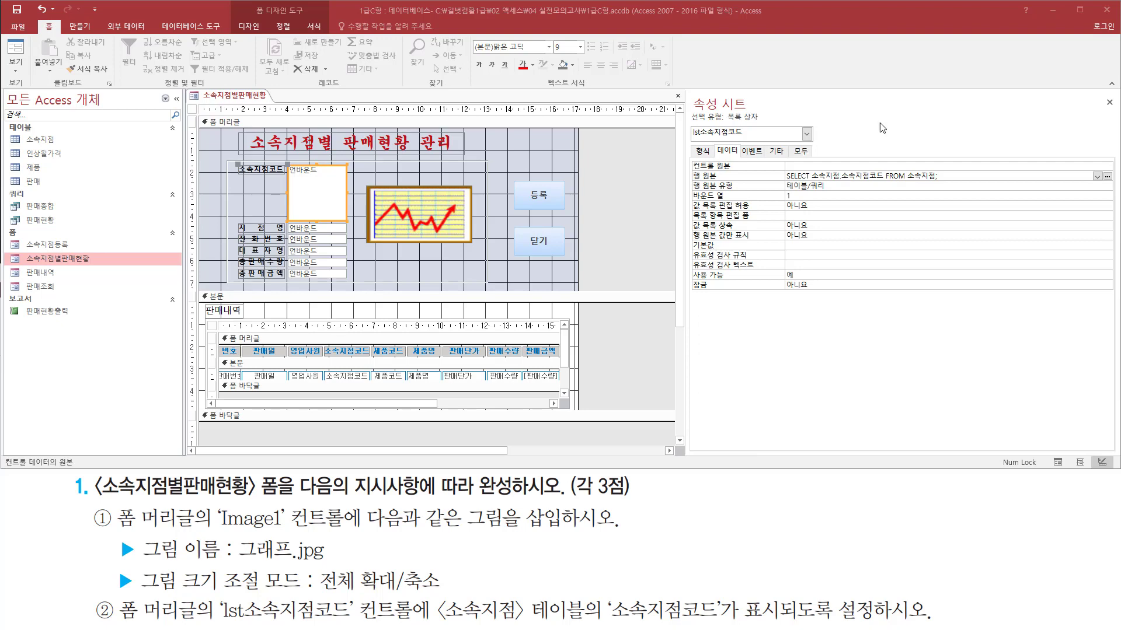
# - Show the 소속지점별판매현황 form in Form view and look through the codes in the 소속지점코드 list box
pyautogui.rightClick(607, 156)
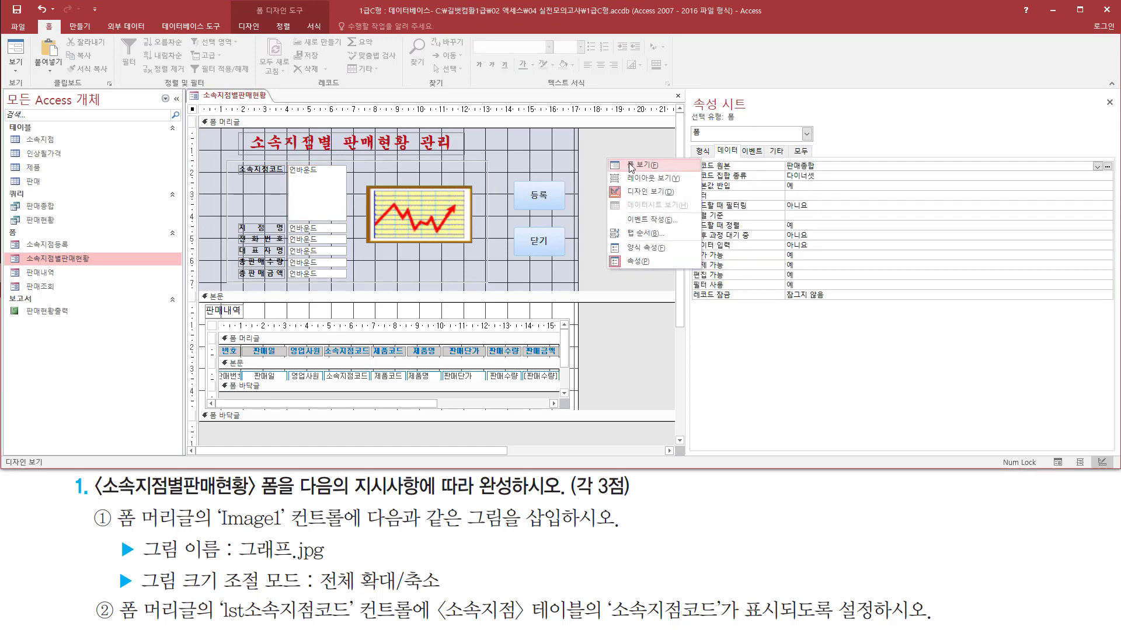
pyautogui.click(631, 167)
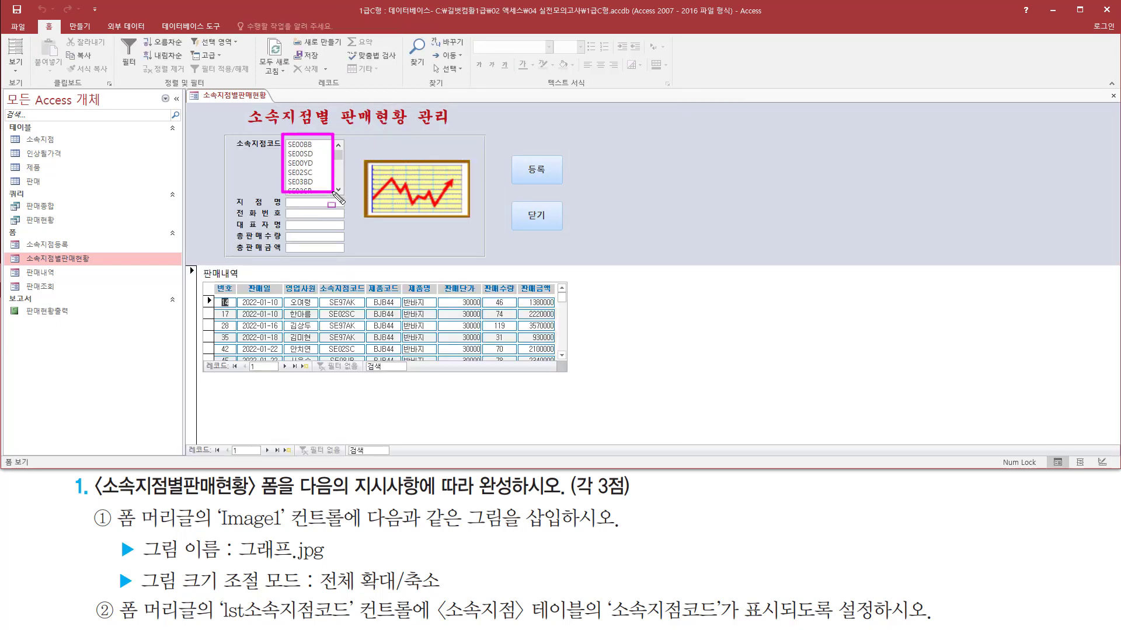
pyautogui.click(339, 158)
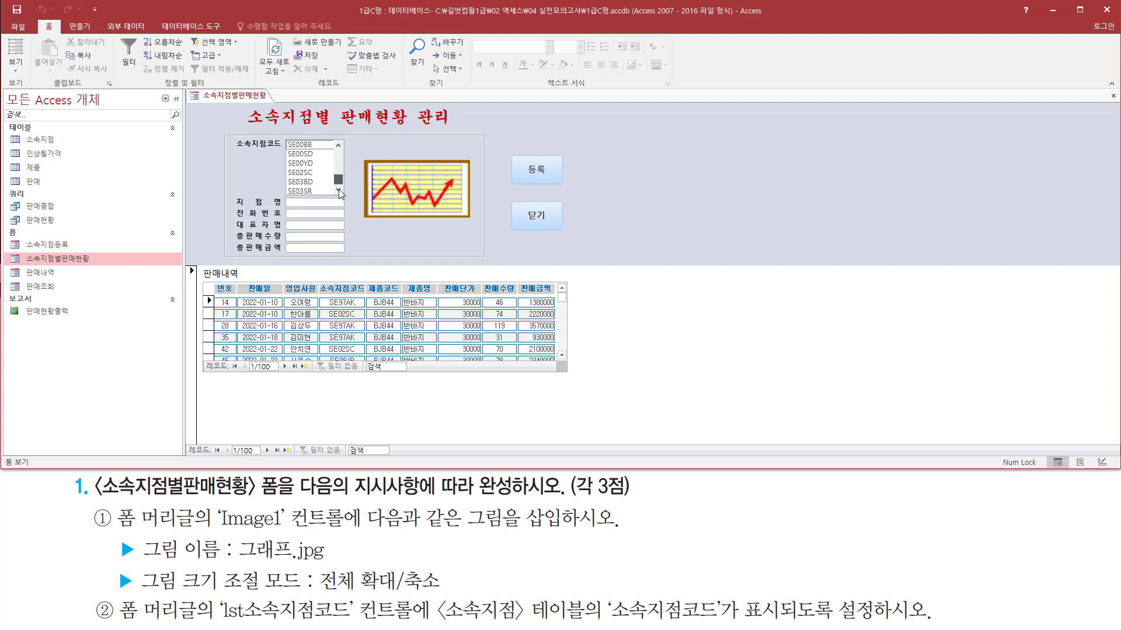
pyautogui.moveTo(338, 189); pyautogui.dragTo(339, 195)
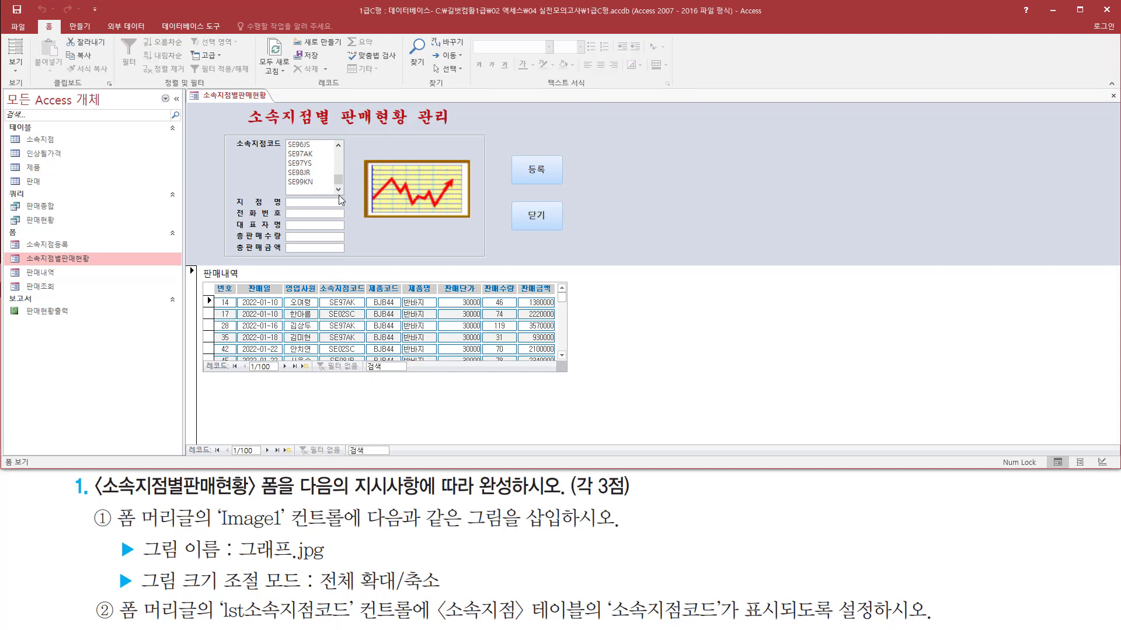
pyautogui.click(341, 152)
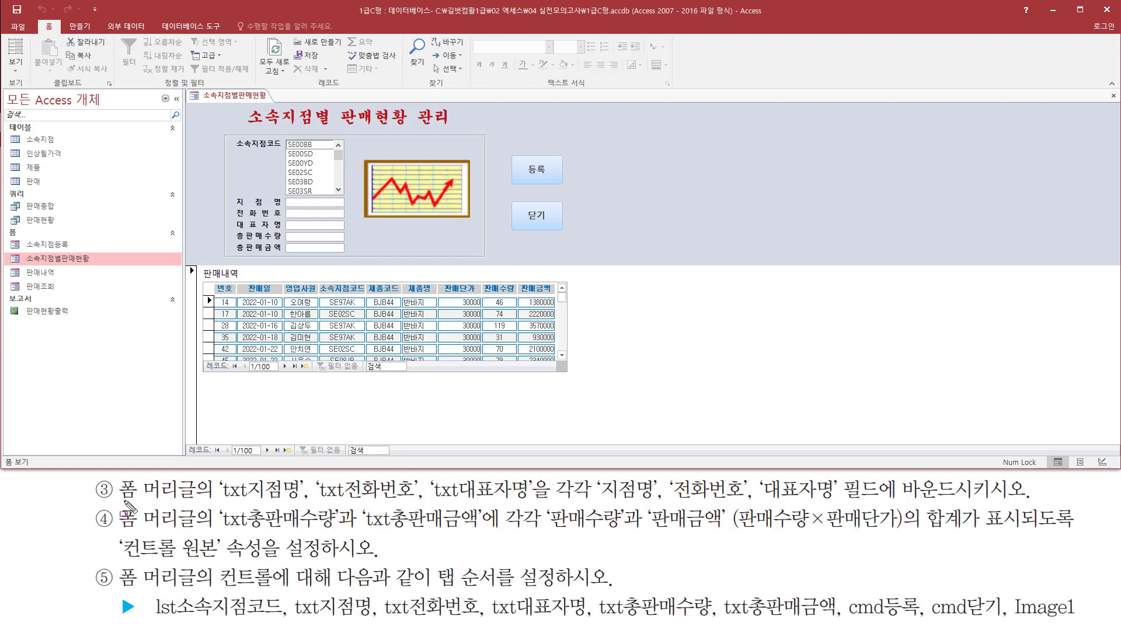
pyautogui.moveTo(118, 503); pyautogui.dragTo(534, 503)
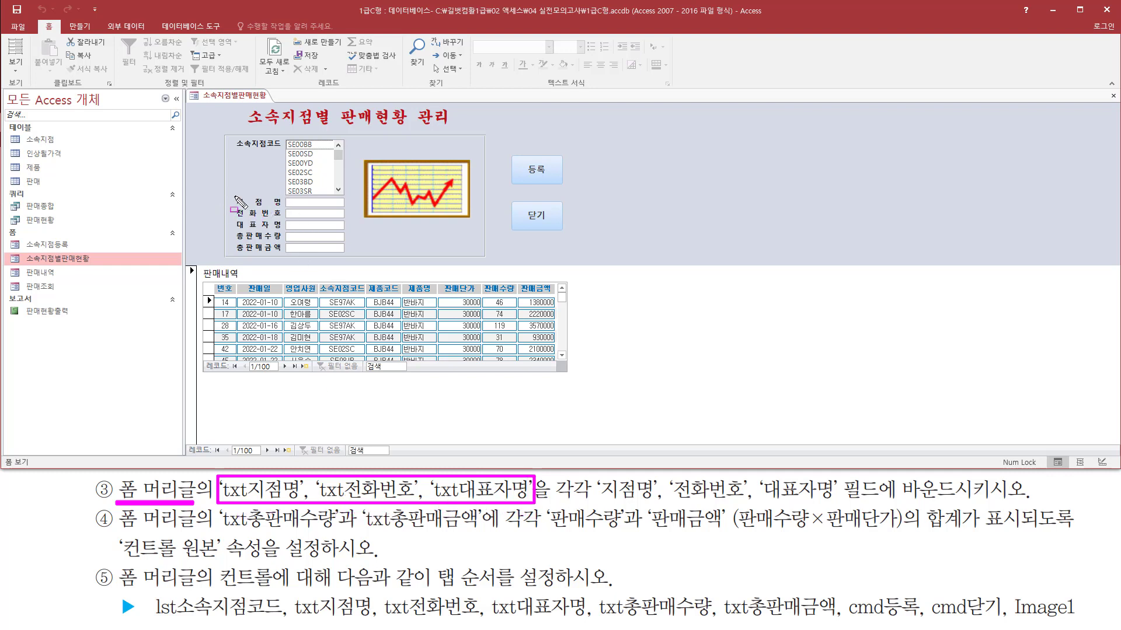
pyautogui.moveTo(228, 194)
pyautogui.mouseDown()
pyautogui.moveTo(282, 217)
pyautogui.moveTo(283, 245)
pyautogui.moveTo(282, 230)
pyautogui.moveTo(347, 230)
pyautogui.mouseUp()
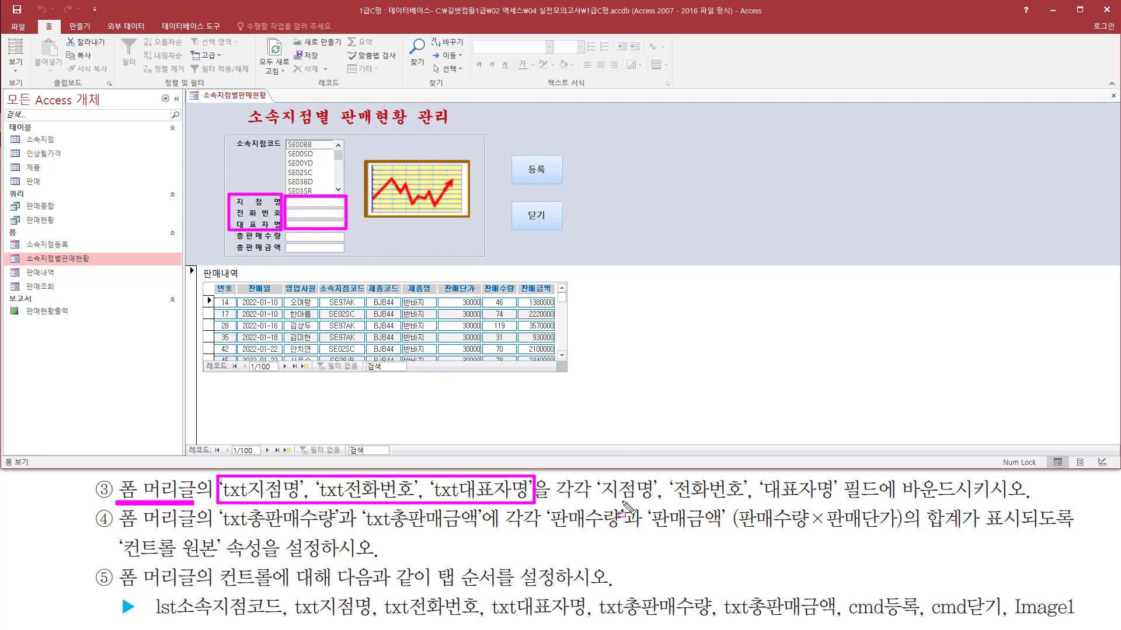
pyautogui.moveTo(601, 501); pyautogui.dragTo(836, 503)
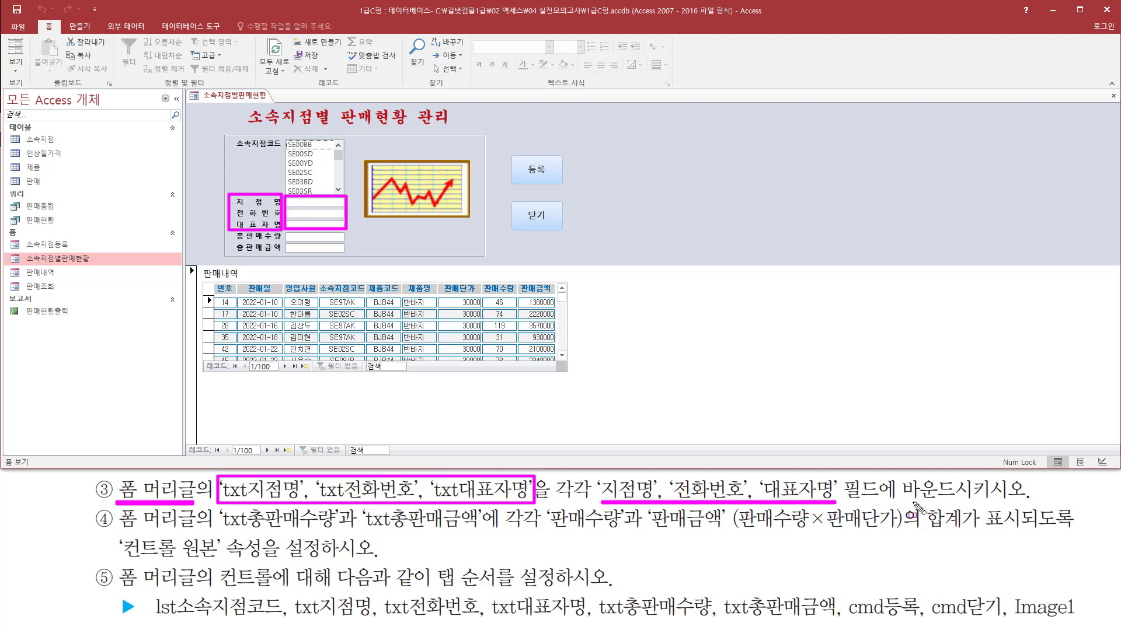
pyautogui.moveTo(899, 475)
pyautogui.mouseDown()
pyautogui.moveTo(960, 502)
pyautogui.moveTo(1030, 501)
pyautogui.mouseUp()
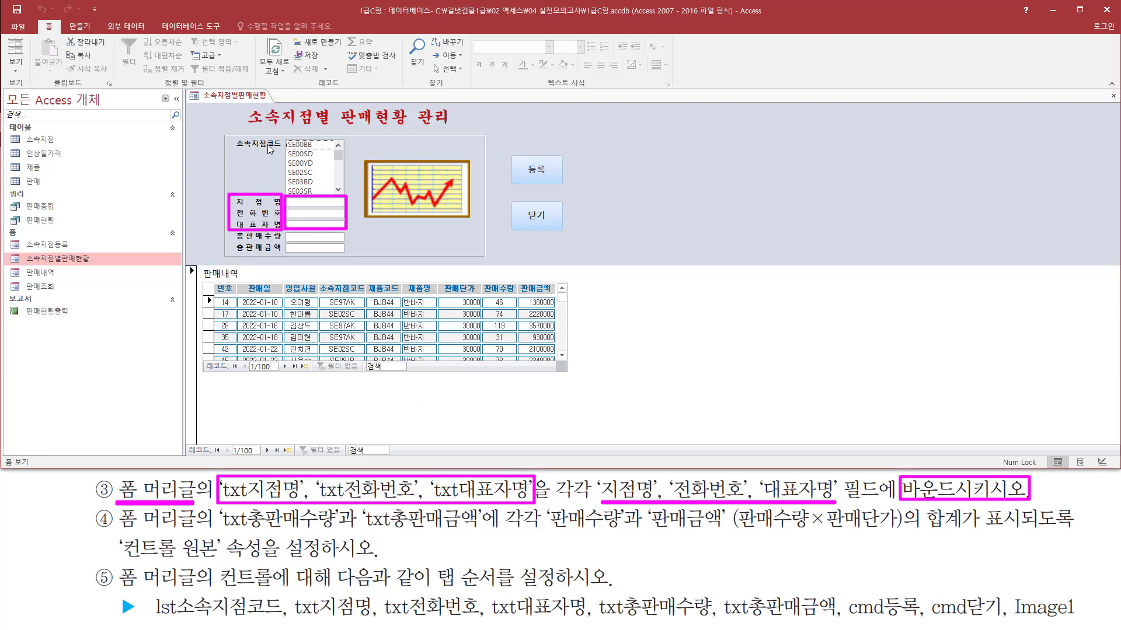
pyautogui.press('Escape')
# - Return the form to Design view and check the control names of the 지점명, 전화번호 and 대표자명 text boxes
pyautogui.rightClick(231, 123)
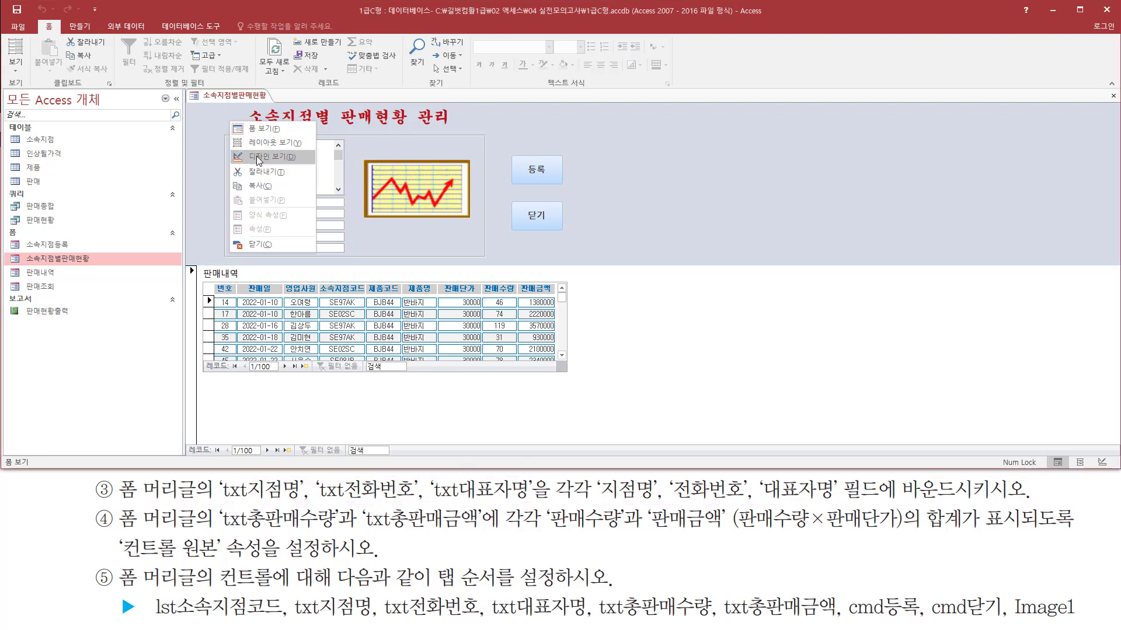
pyautogui.click(261, 157)
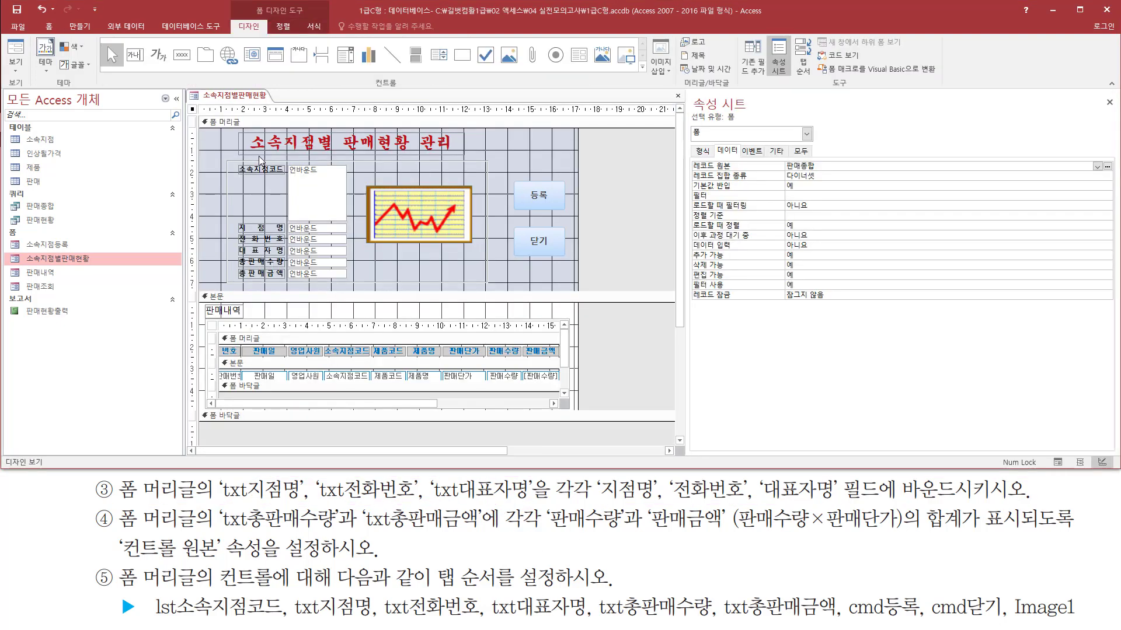
pyautogui.click(323, 228)
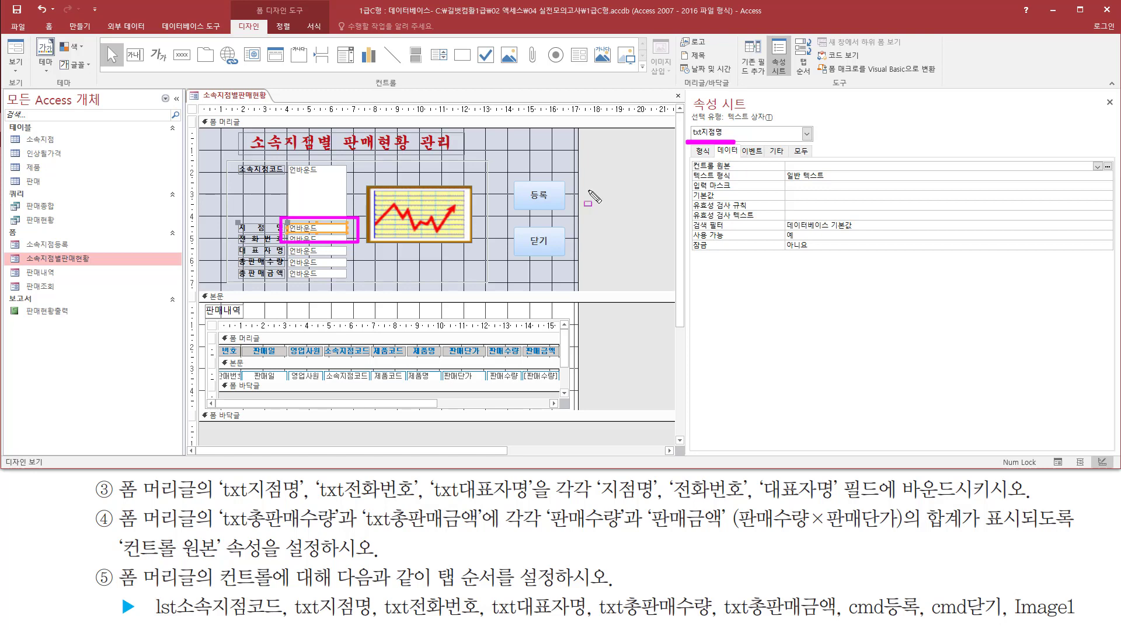
pyautogui.press('Escape')
pyautogui.click(325, 240)
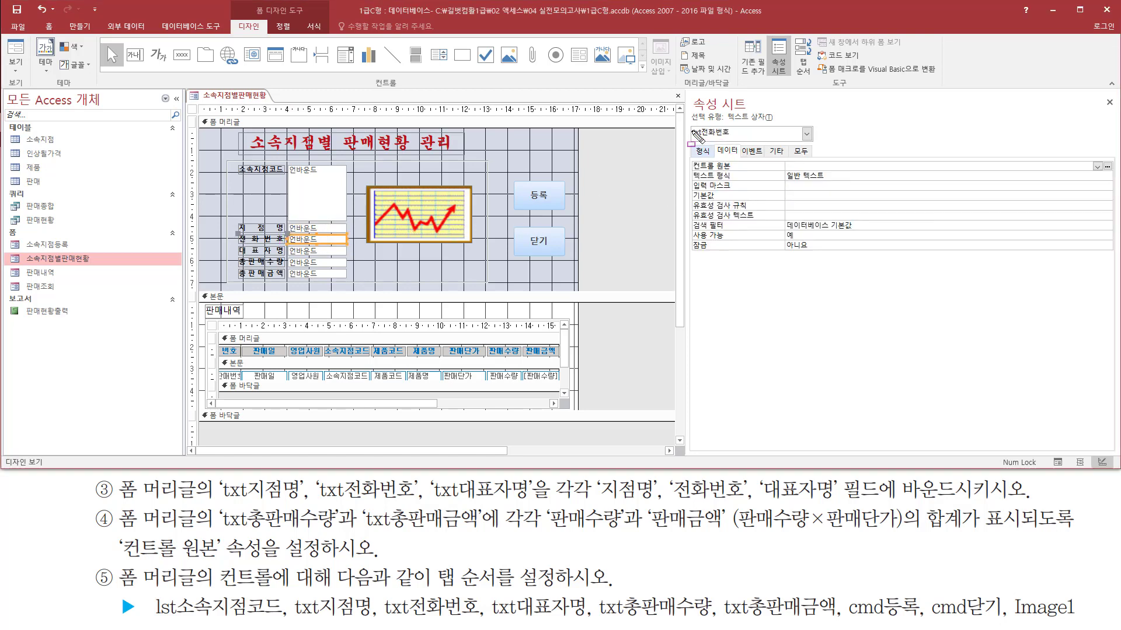
pyautogui.moveTo(687, 120); pyautogui.dragTo(739, 141)
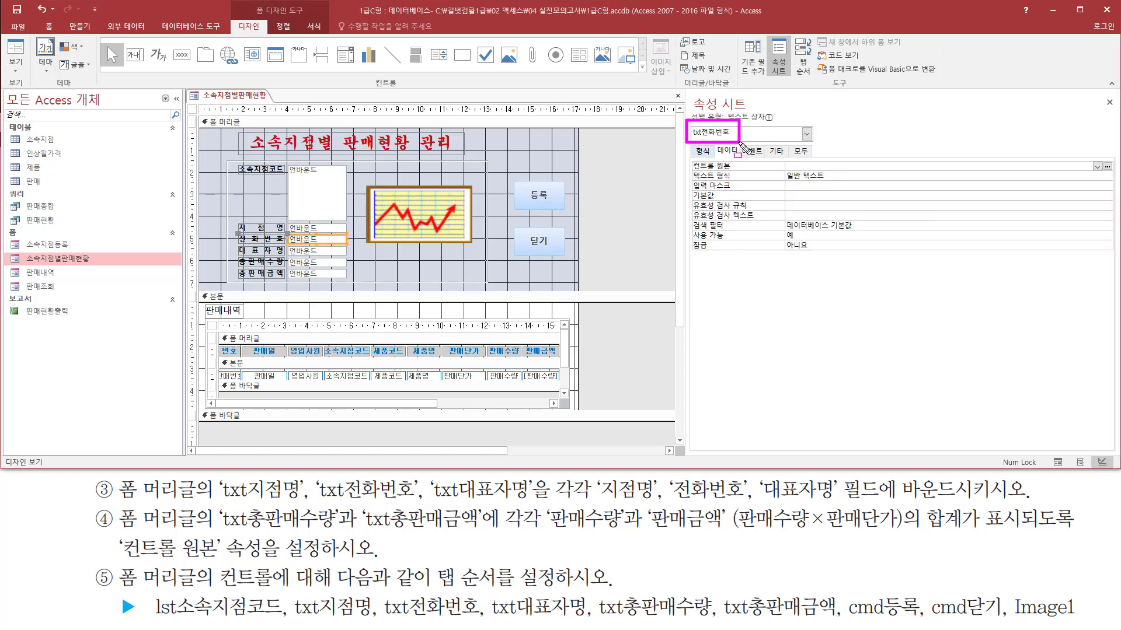
pyautogui.press('Escape')
pyautogui.click(336, 251)
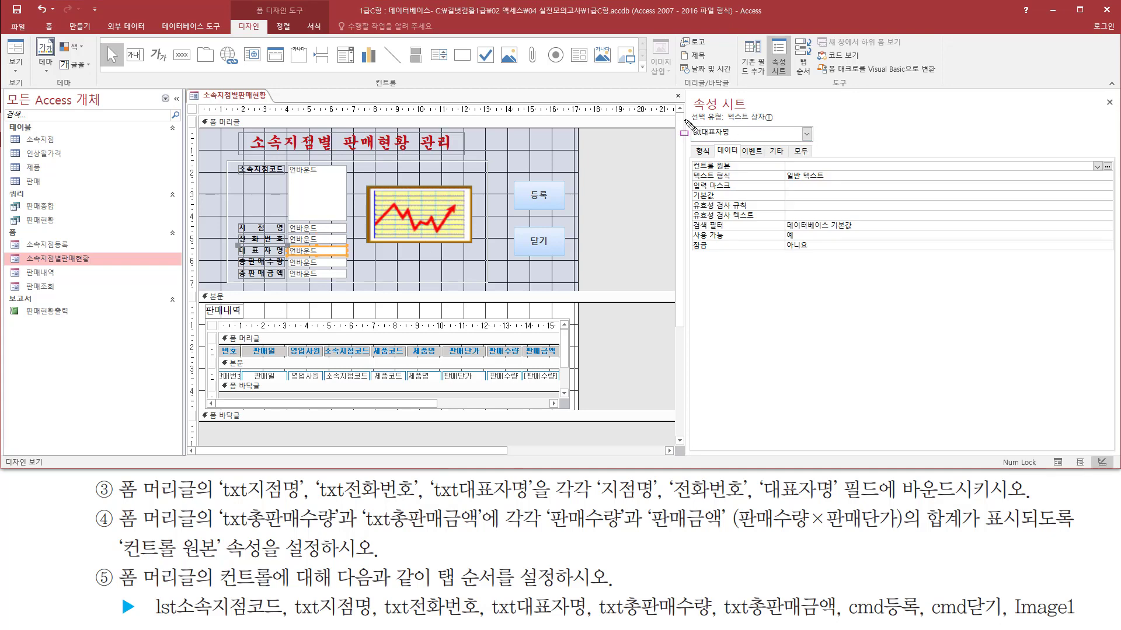
pyautogui.moveTo(684, 121); pyautogui.dragTo(743, 144)
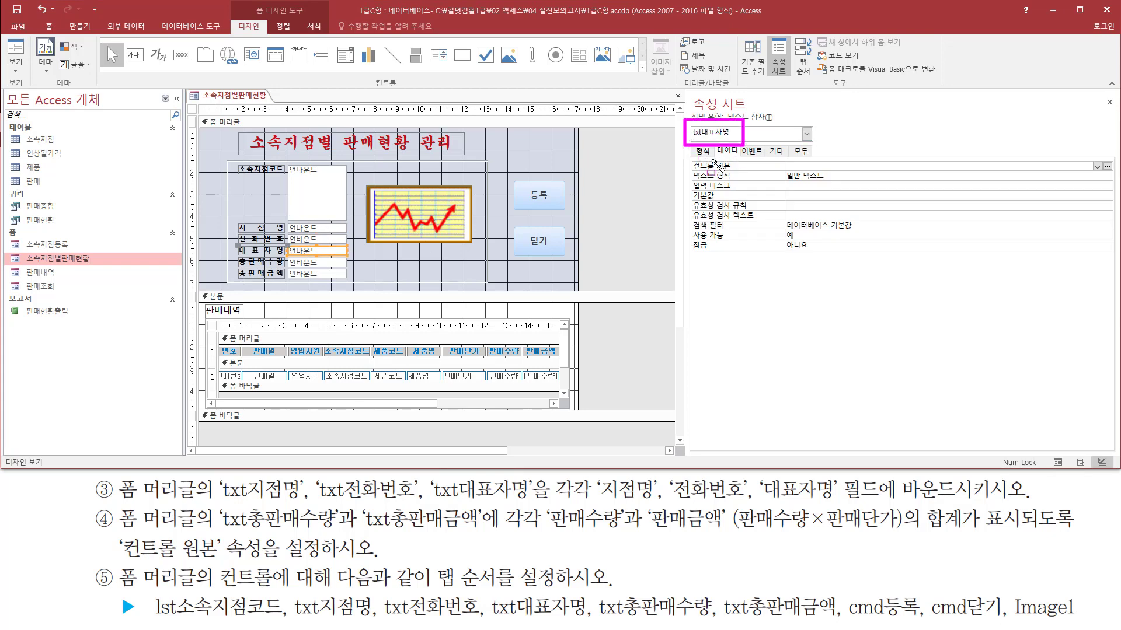
pyautogui.press('Escape')
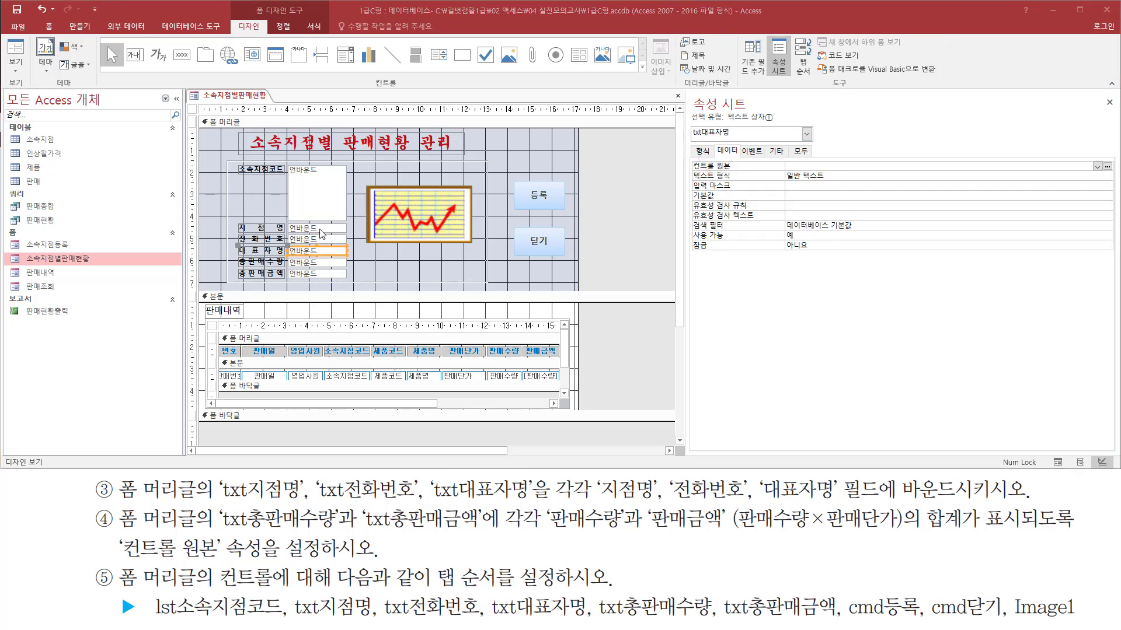
# - Bind the txt지점명 text box in the form header to the 지점명 field through its control source (컨트롤 원본) property
pyautogui.click(328, 230)
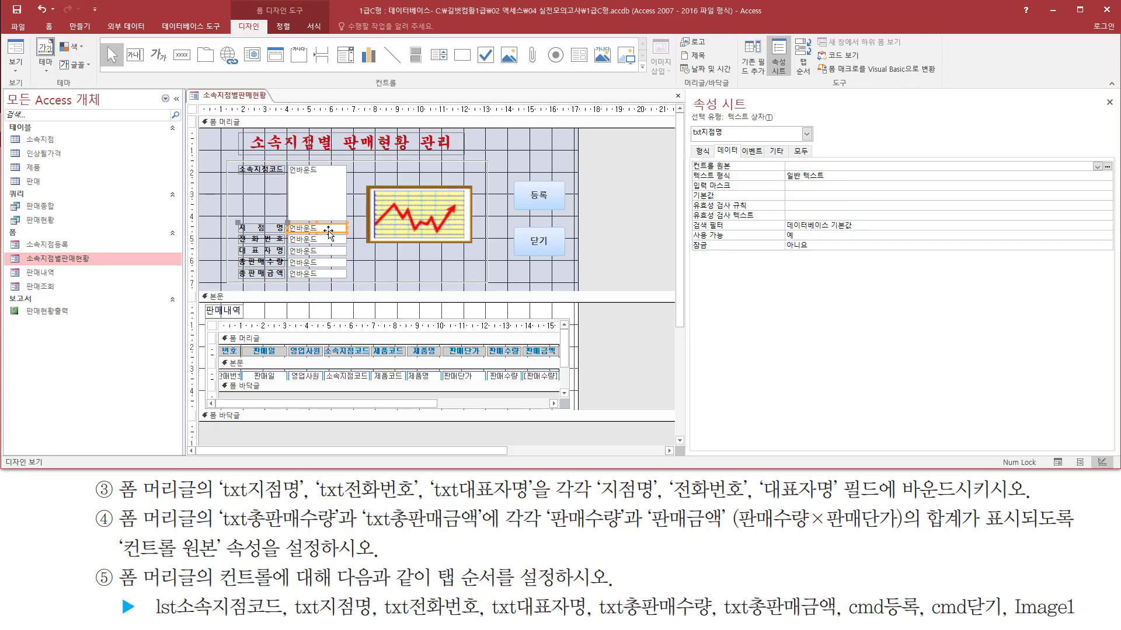
pyautogui.moveTo(689, 140)
pyautogui.mouseDown()
pyautogui.moveTo(724, 140)
pyautogui.moveTo(762, 173)
pyautogui.moveTo(987, 173)
pyautogui.mouseUp()
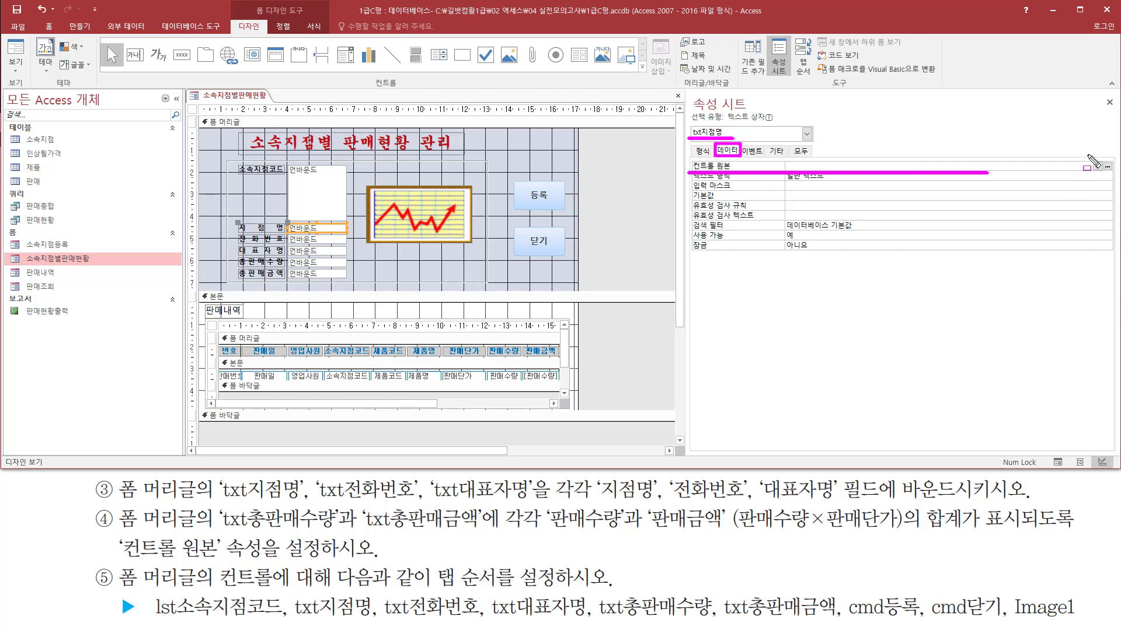
pyautogui.press('Escape')
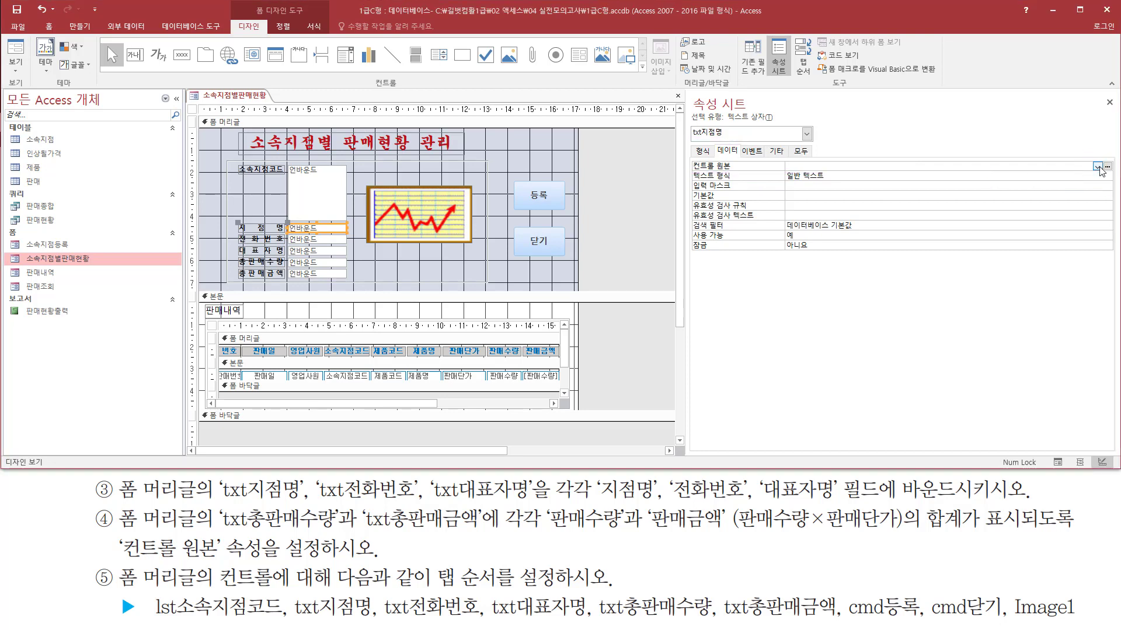
pyautogui.click(1098, 167)
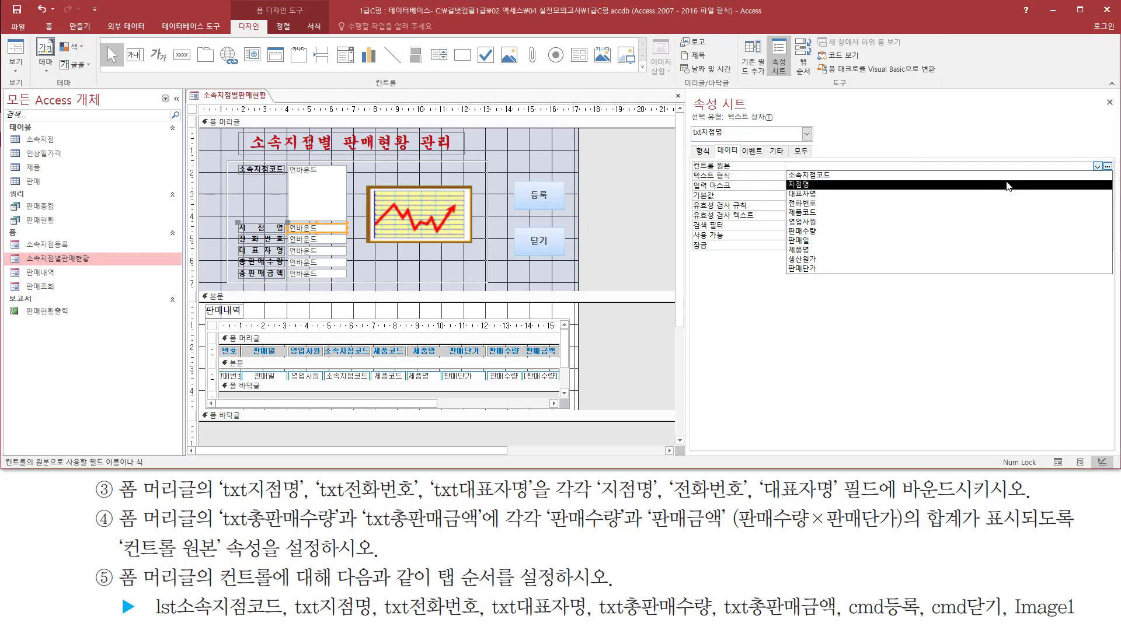
pyautogui.click(812, 185)
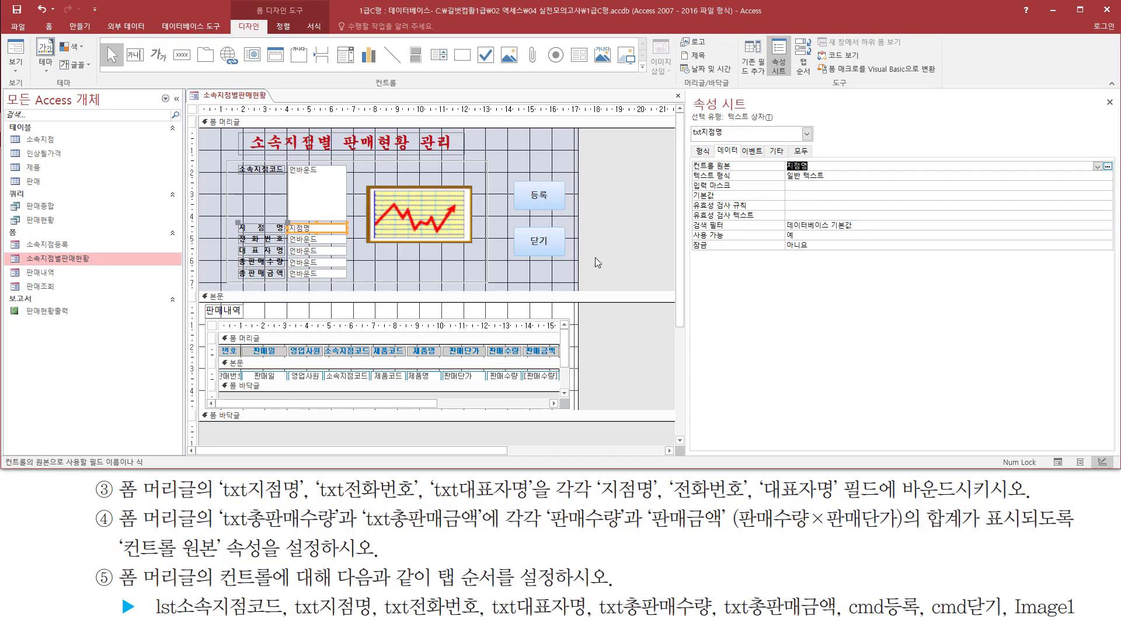
# - Bind the txt전화번호 text box in the form header to the 전화번호 field through its control source (컨트롤 원본) property
pyautogui.click(343, 241)
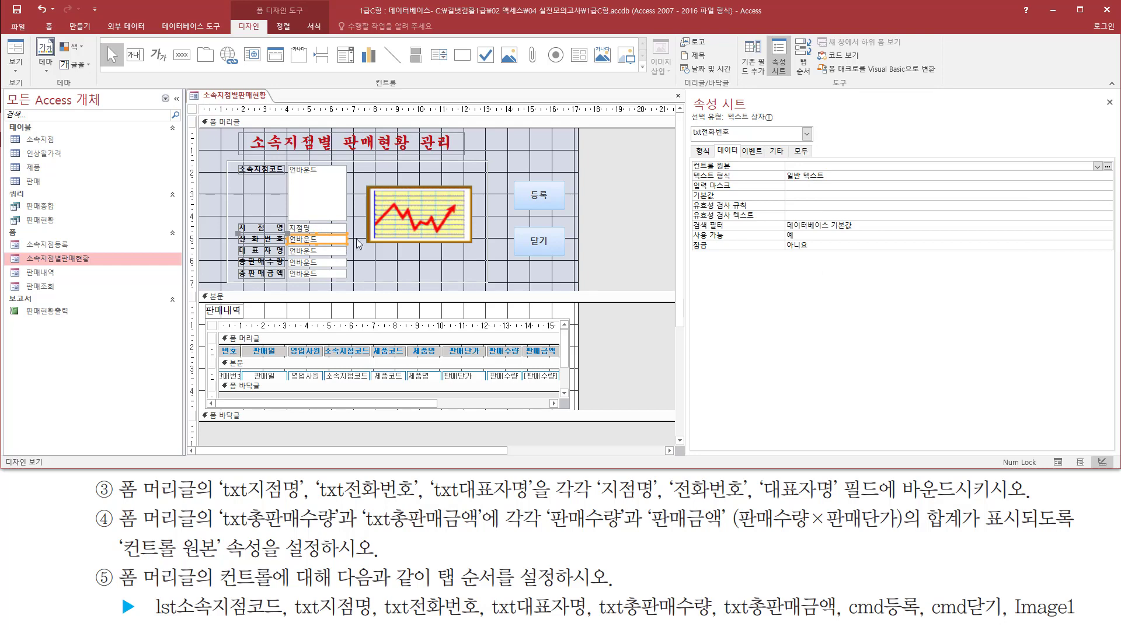
pyautogui.moveTo(689, 168); pyautogui.dragTo(822, 169)
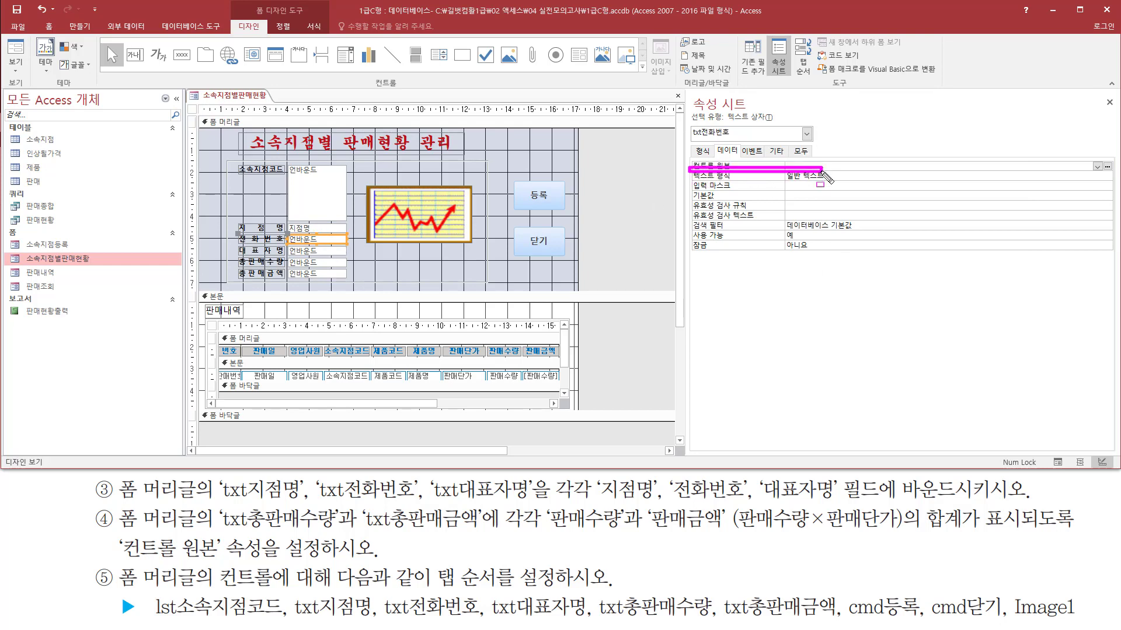
pyautogui.click(1097, 166)
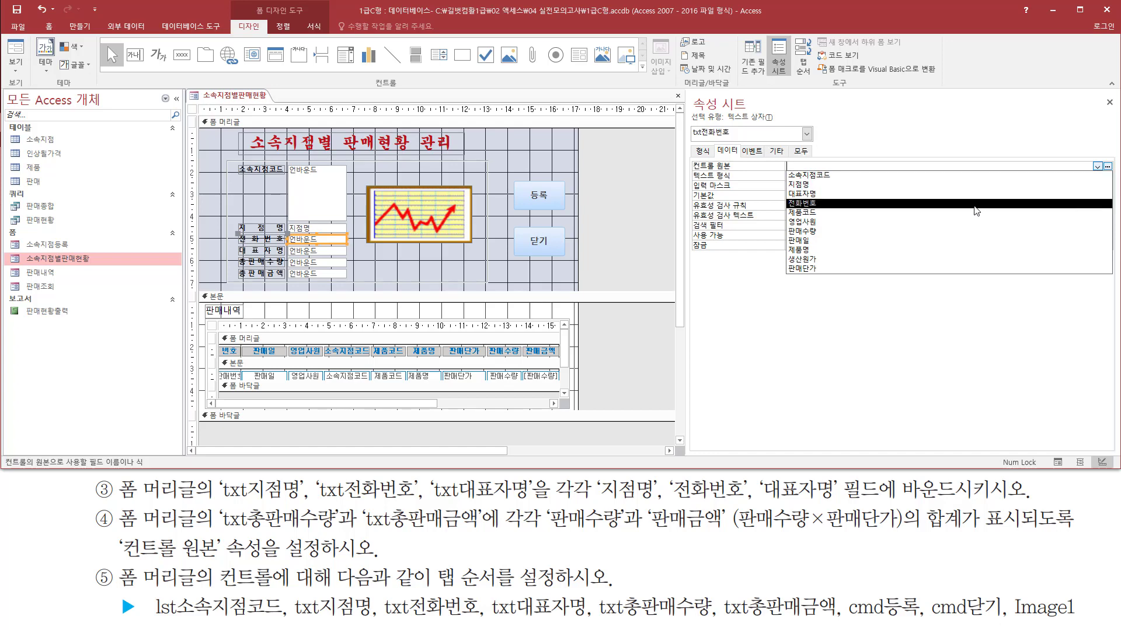
pyautogui.click(810, 204)
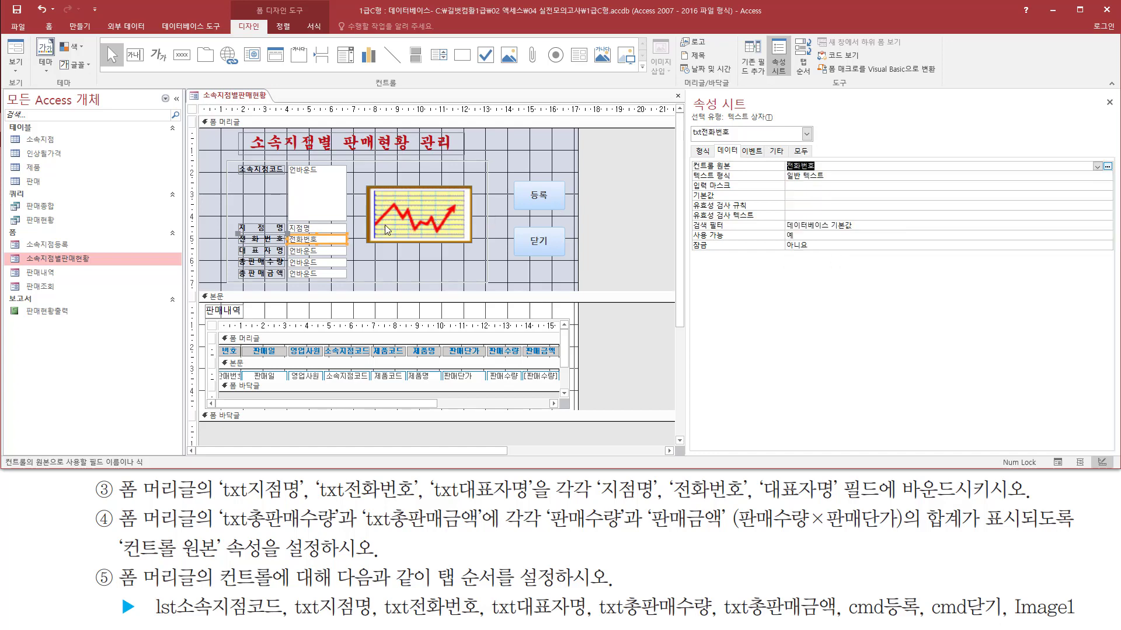
# - Bind the txt대표자명 text box in the form header to the 대표자명 field through its control source (컨트롤 원본) property
pyautogui.click(331, 251)
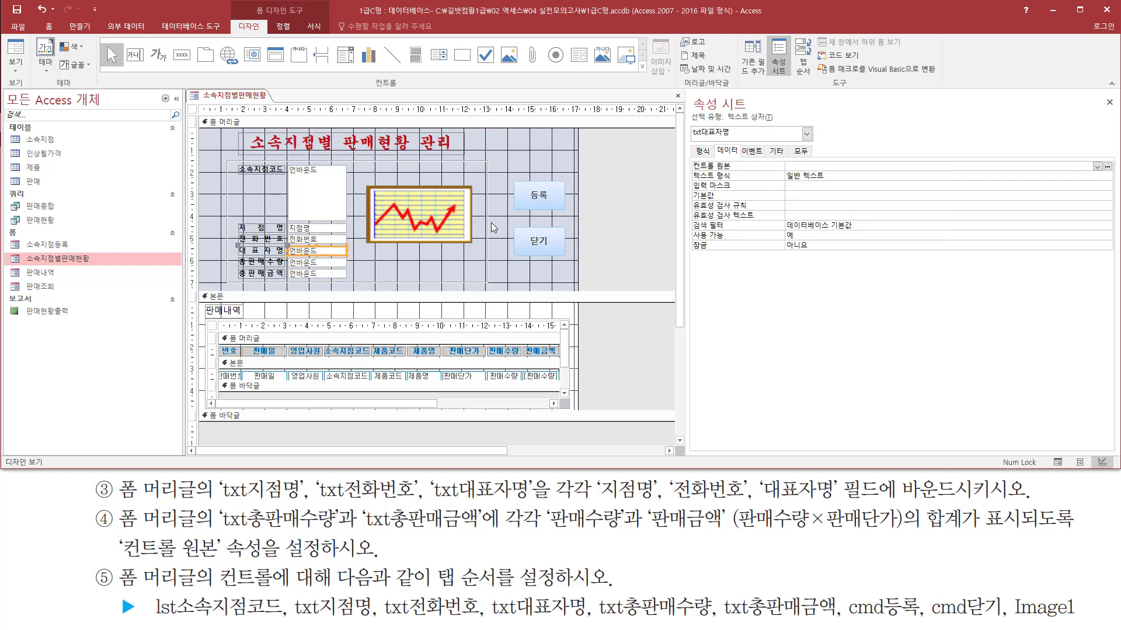
pyautogui.moveTo(693, 170); pyautogui.dragTo(793, 169)
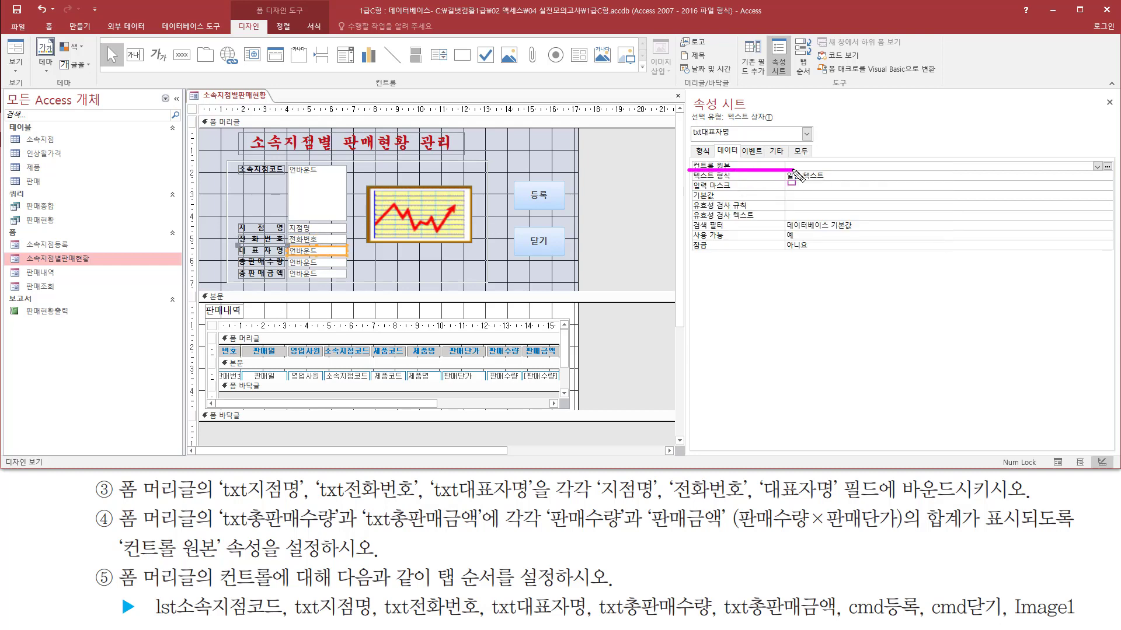
pyautogui.click(1098, 166)
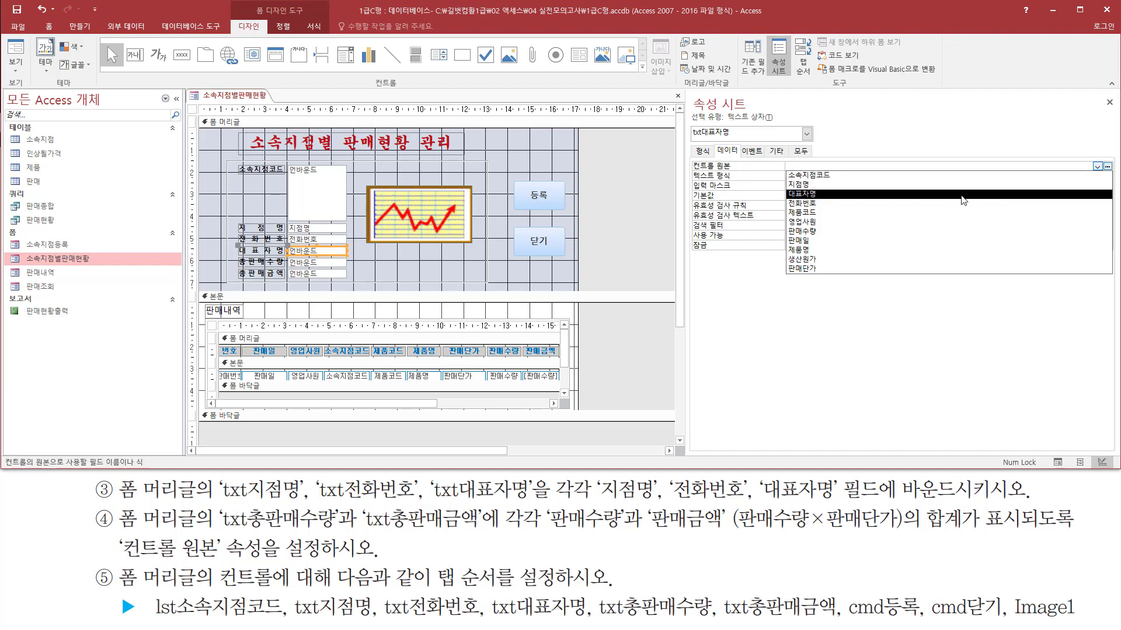
pyautogui.click(851, 193)
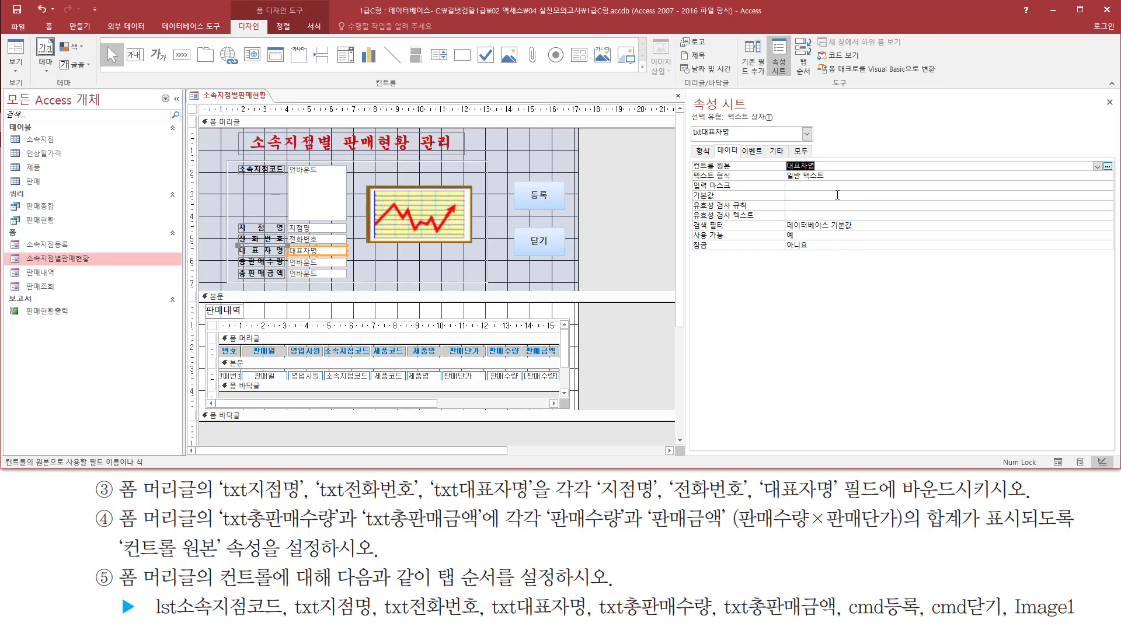
pyautogui.moveTo(283, 222); pyautogui.dragTo(358, 262)
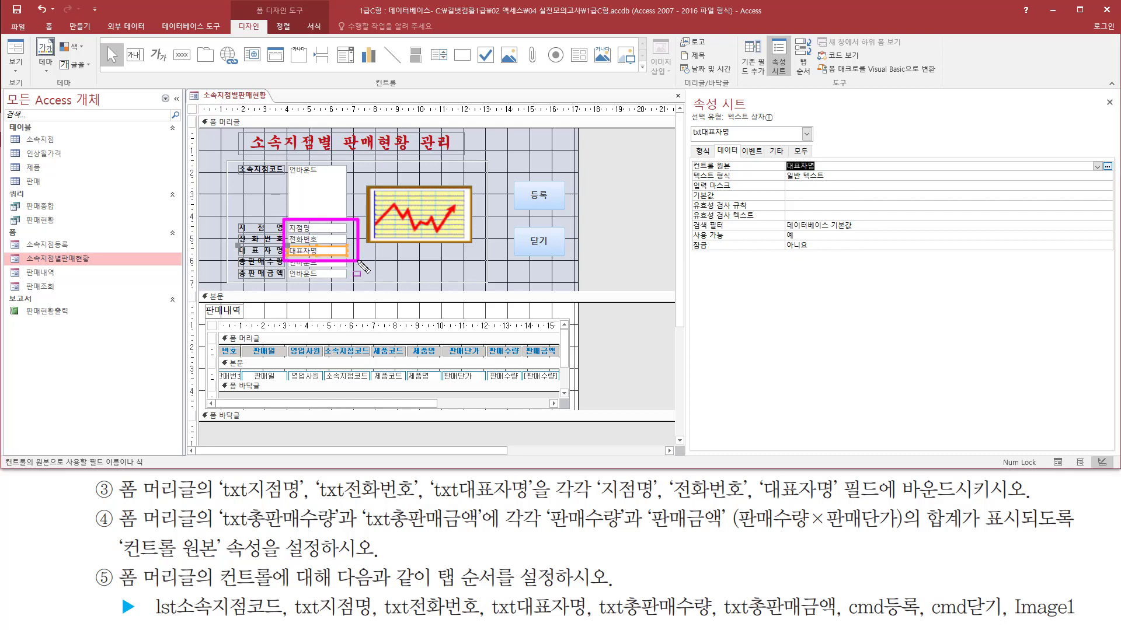
pyautogui.moveTo(693, 171); pyautogui.dragTo(820, 172)
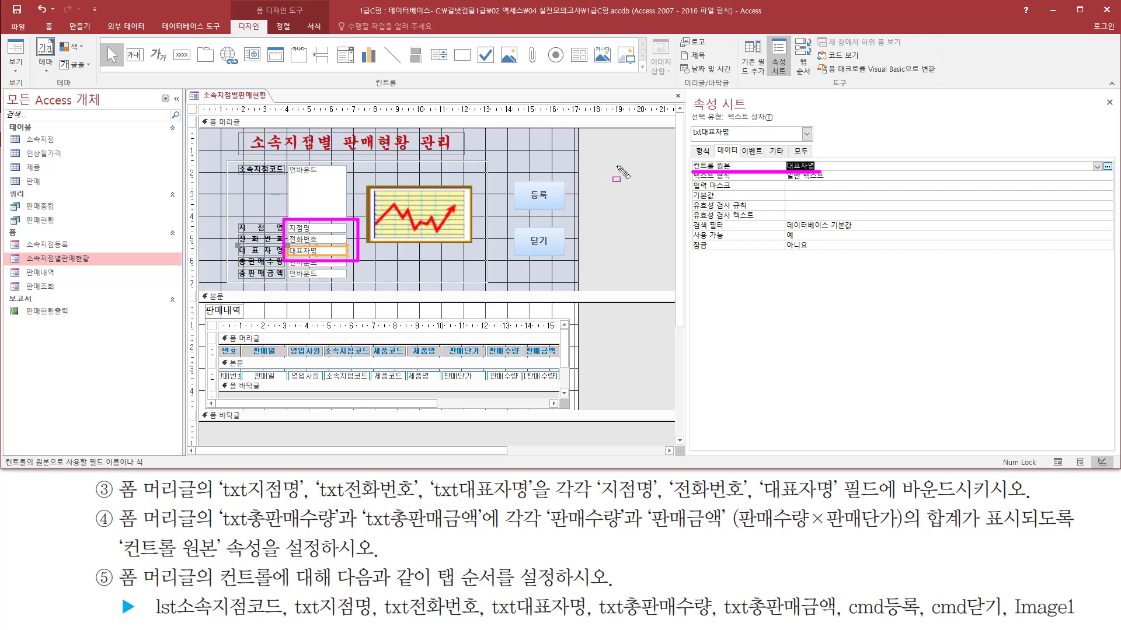
pyautogui.press('Escape')
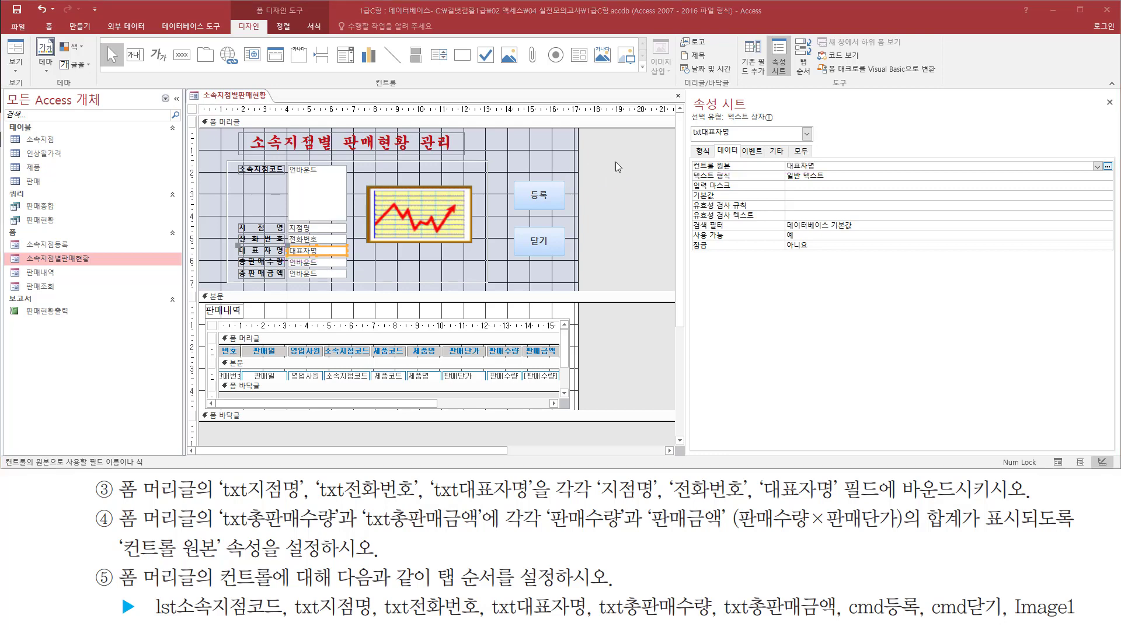
# - Show the 소속지점별판매현황 form in Form view and check the contents of the 지점명, 전화번호 and 대표자명 text boxes
pyautogui.rightClick(600, 140)
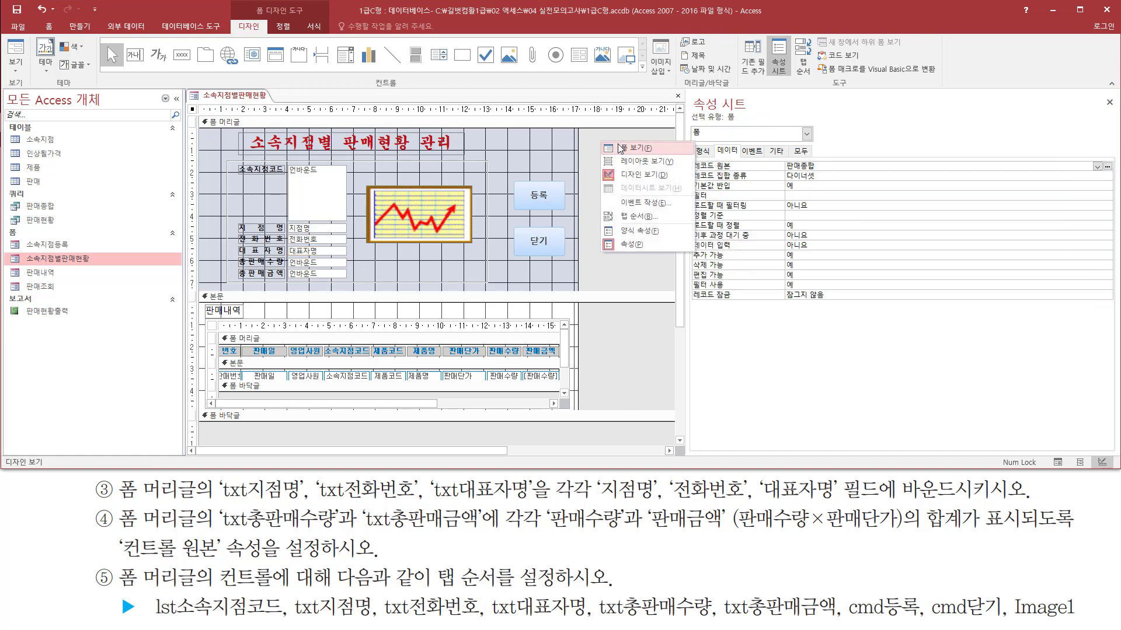
pyautogui.click(622, 150)
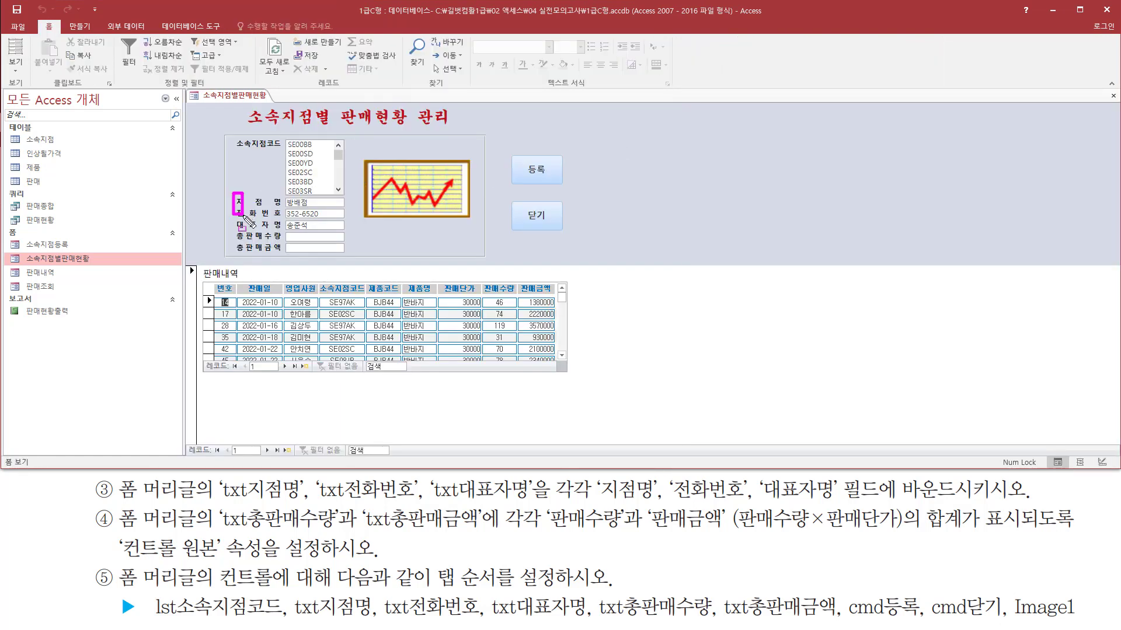
pyautogui.moveTo(233, 194)
pyautogui.mouseDown()
pyautogui.moveTo(350, 248)
pyautogui.moveTo(346, 232)
pyautogui.mouseUp()
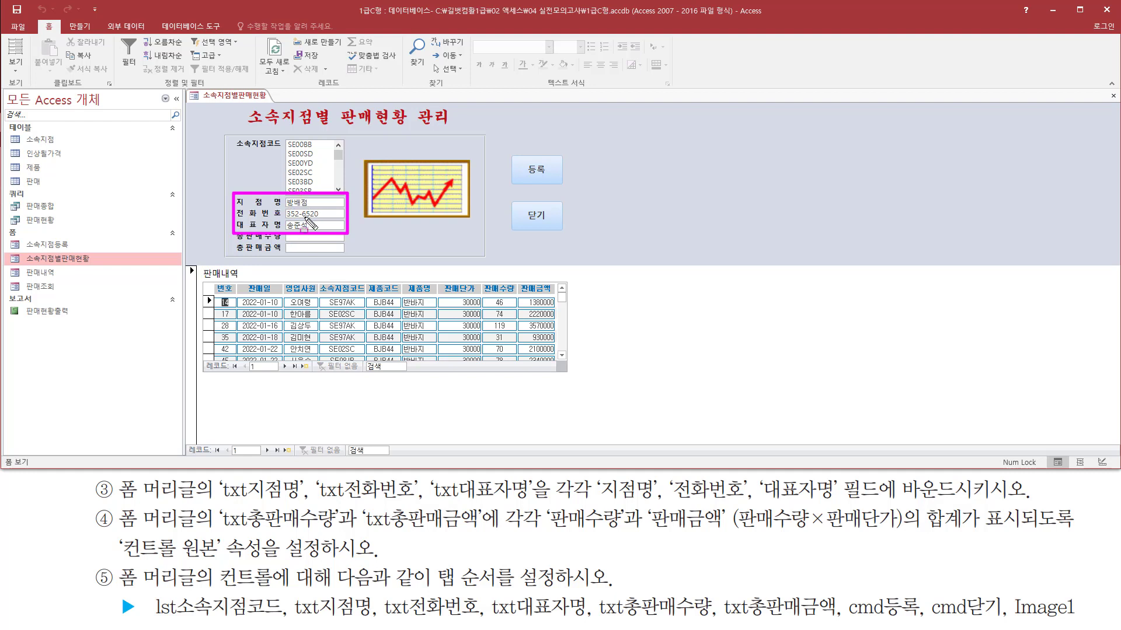
pyautogui.press('Escape')
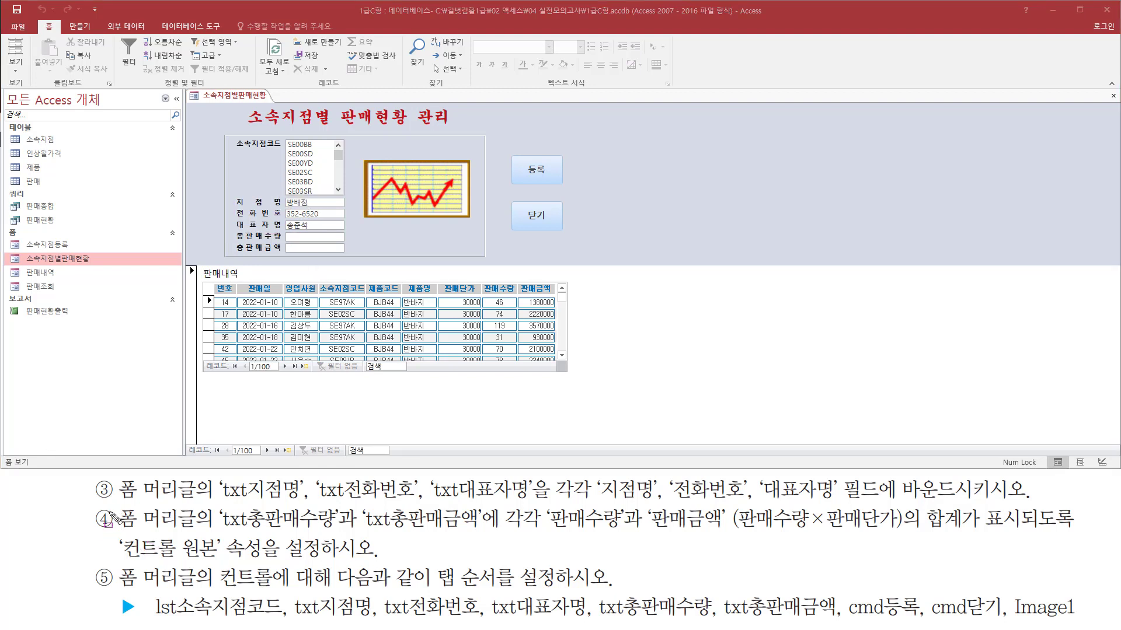
# - Study instruction ④ on the control sources for txt총판매수량 and txt총판매금액, comparing it with the 총판매수량 and 총판매금액 boxes on the form
pyautogui.moveTo(115, 503)
pyautogui.mouseDown()
pyautogui.moveTo(184, 539)
pyautogui.moveTo(485, 538)
pyautogui.mouseUp()
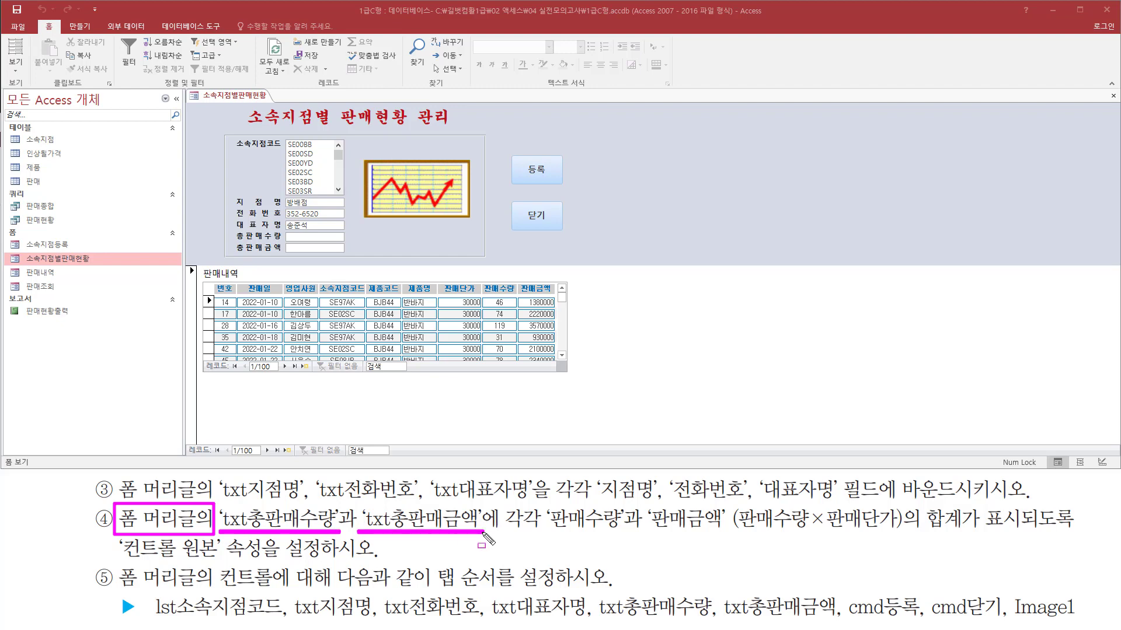
pyautogui.moveTo(232, 229)
pyautogui.mouseDown()
pyautogui.moveTo(281, 257)
pyautogui.moveTo(305, 245)
pyautogui.moveTo(346, 252)
pyautogui.mouseUp()
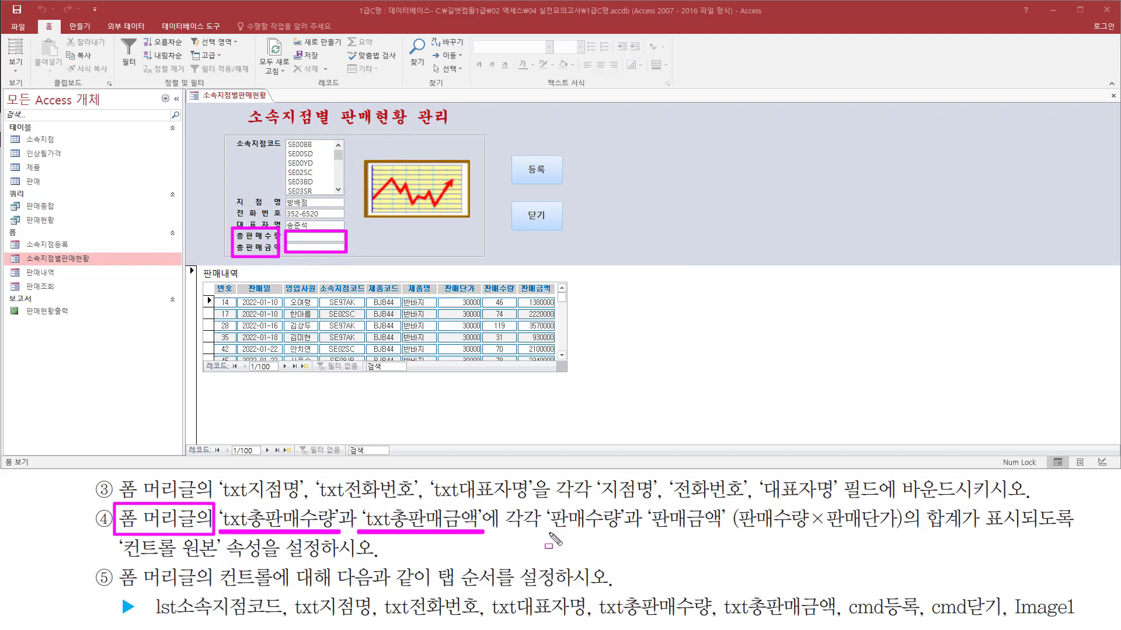
pyautogui.moveTo(548, 532); pyautogui.dragTo(724, 533)
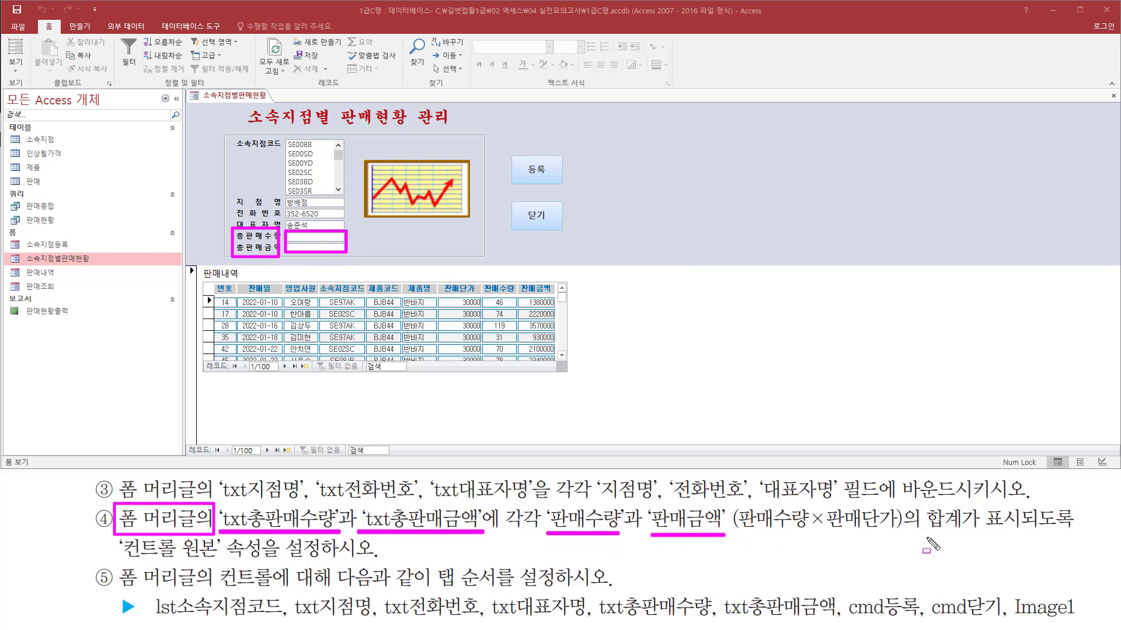
pyautogui.moveTo(922, 536); pyautogui.dragTo(1037, 536)
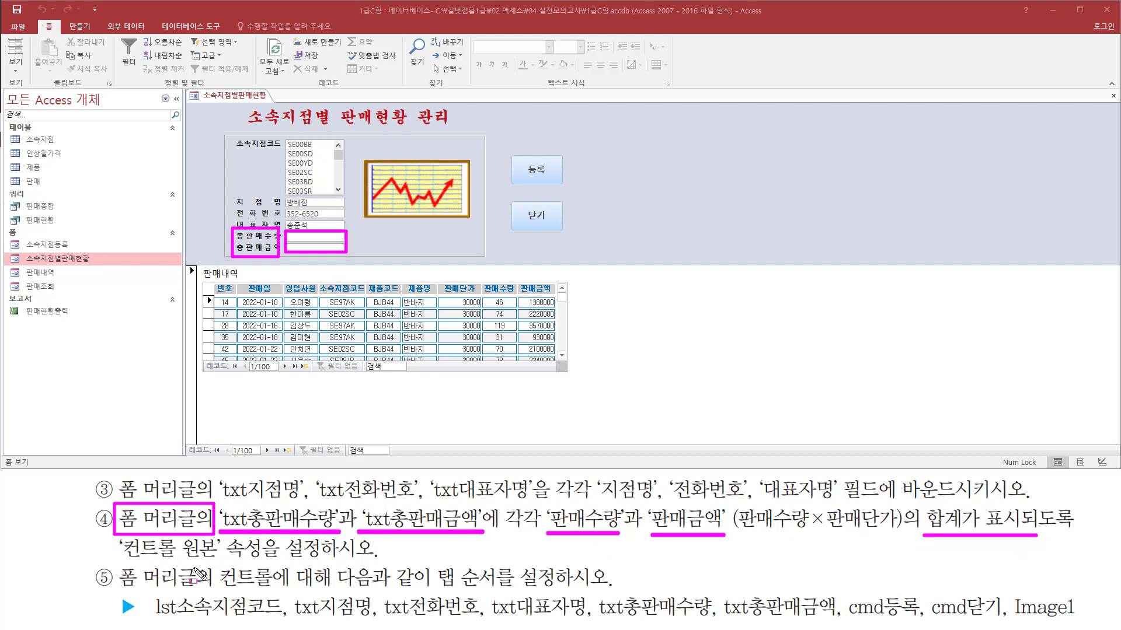
pyautogui.moveTo(118, 561); pyautogui.dragTo(327, 561)
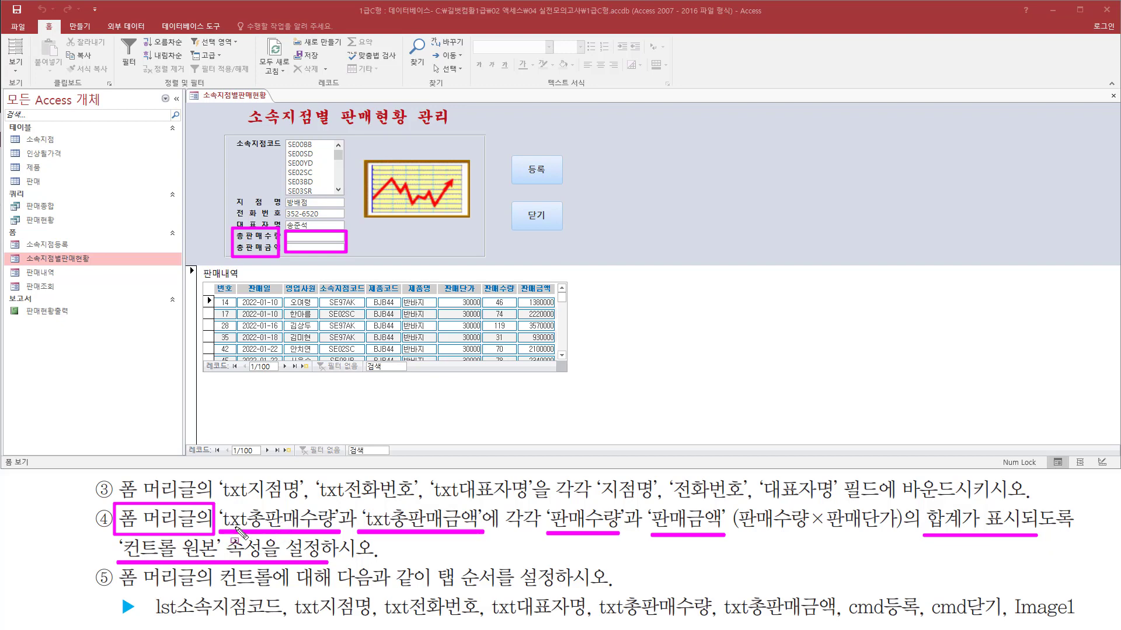
pyautogui.moveTo(538, 501)
pyautogui.mouseDown()
pyautogui.moveTo(563, 527)
pyautogui.moveTo(627, 551)
pyautogui.mouseUp()
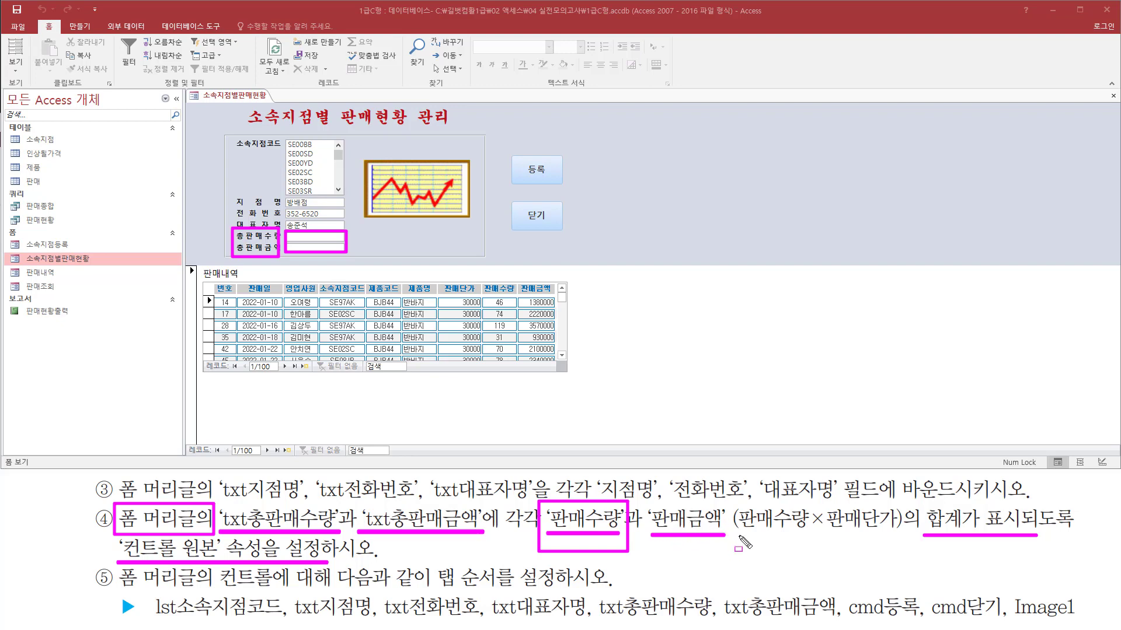
pyautogui.moveTo(733, 501)
pyautogui.mouseDown()
pyautogui.moveTo(753, 544)
pyautogui.moveTo(905, 549)
pyautogui.mouseUp()
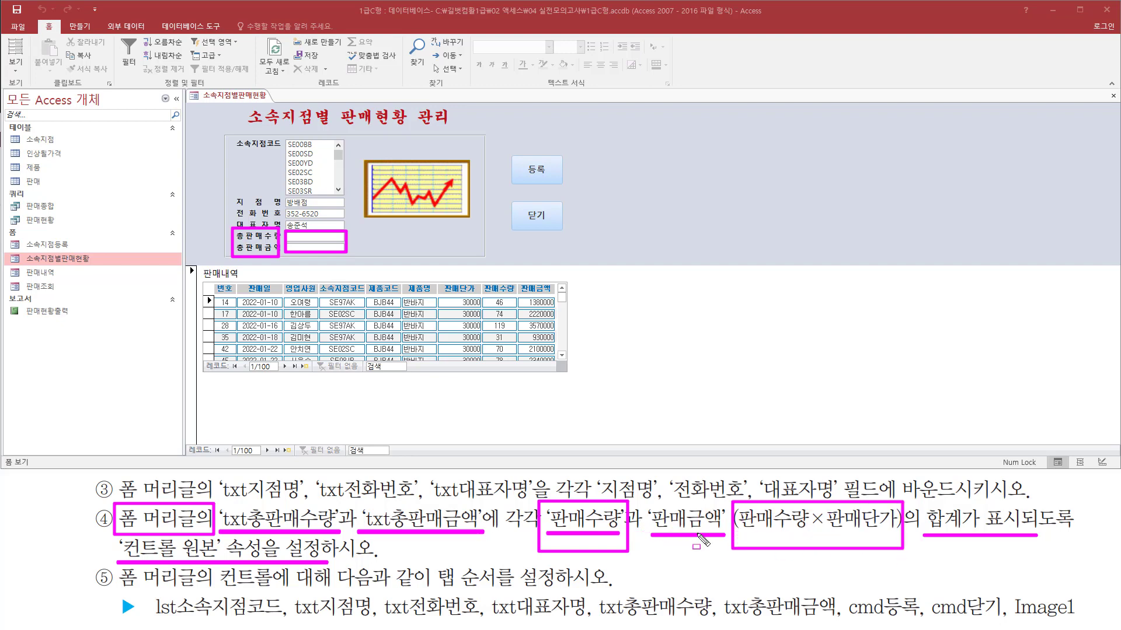
pyautogui.moveTo(743, 533); pyautogui.dragTo(889, 533)
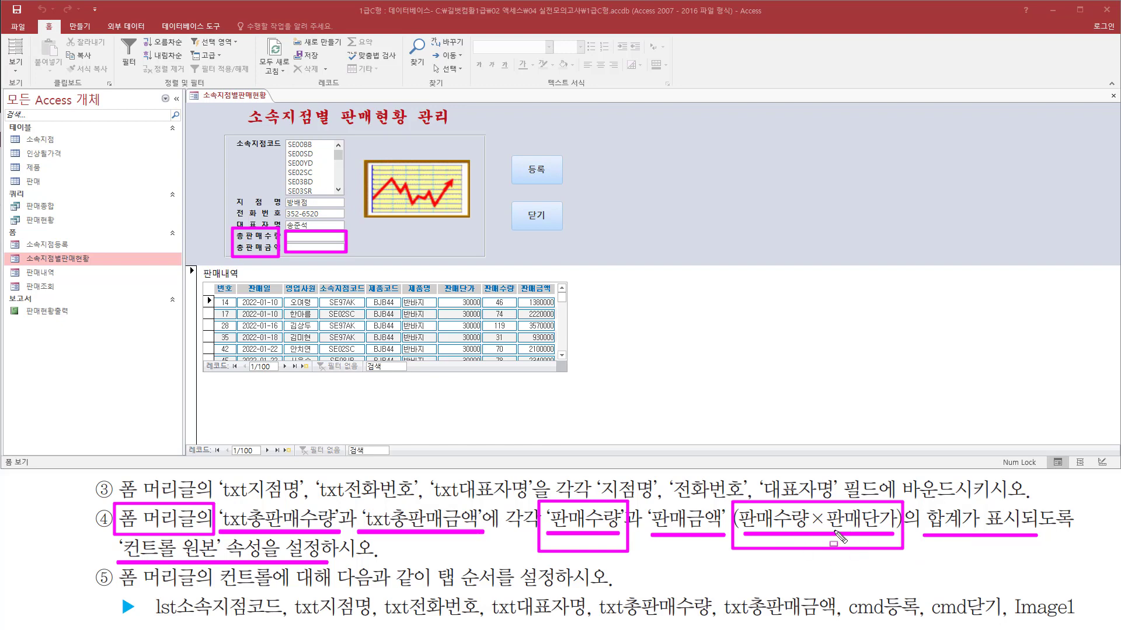
pyautogui.press('Escape')
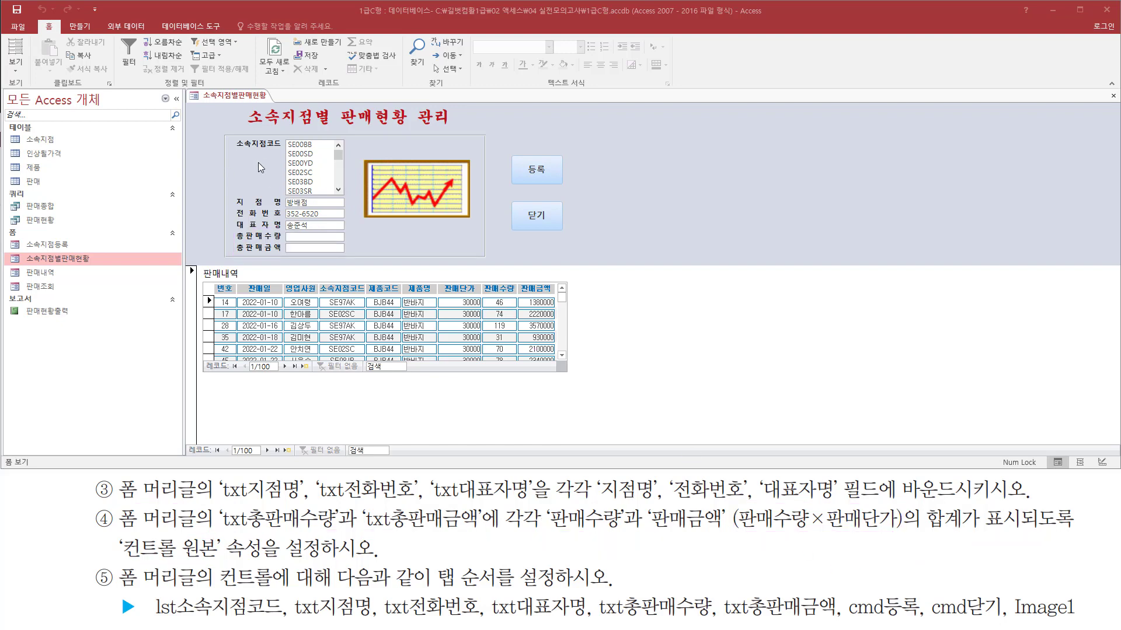
# - Return the form to Design view and check the control names of the 총판매수량 and 총판매금액 text boxes
pyautogui.rightClick(259, 167)
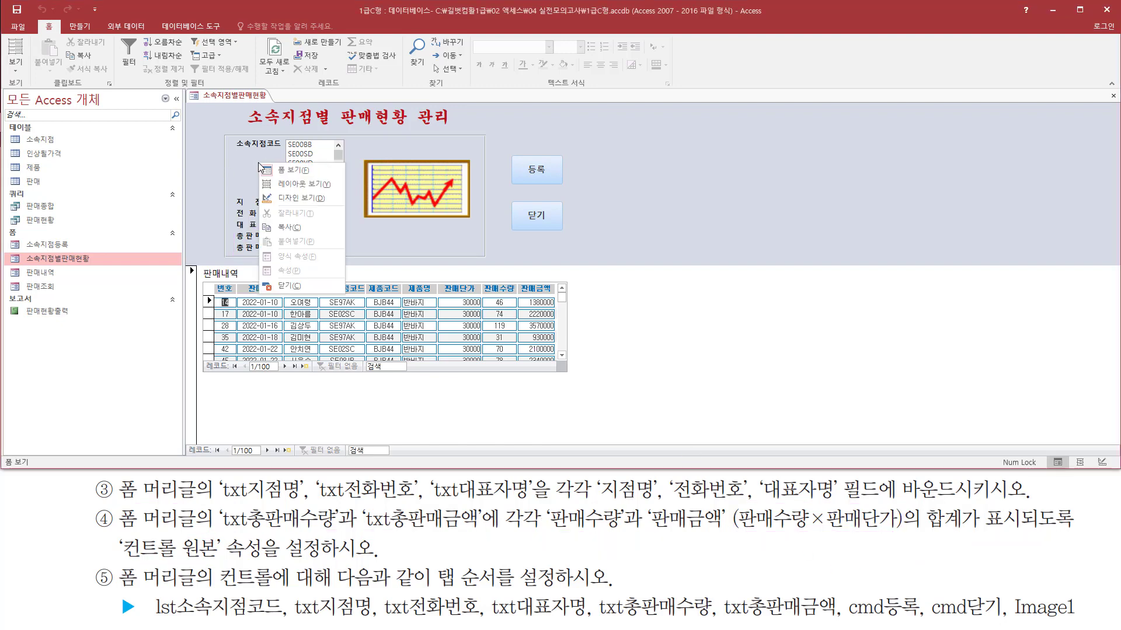
pyautogui.click(298, 199)
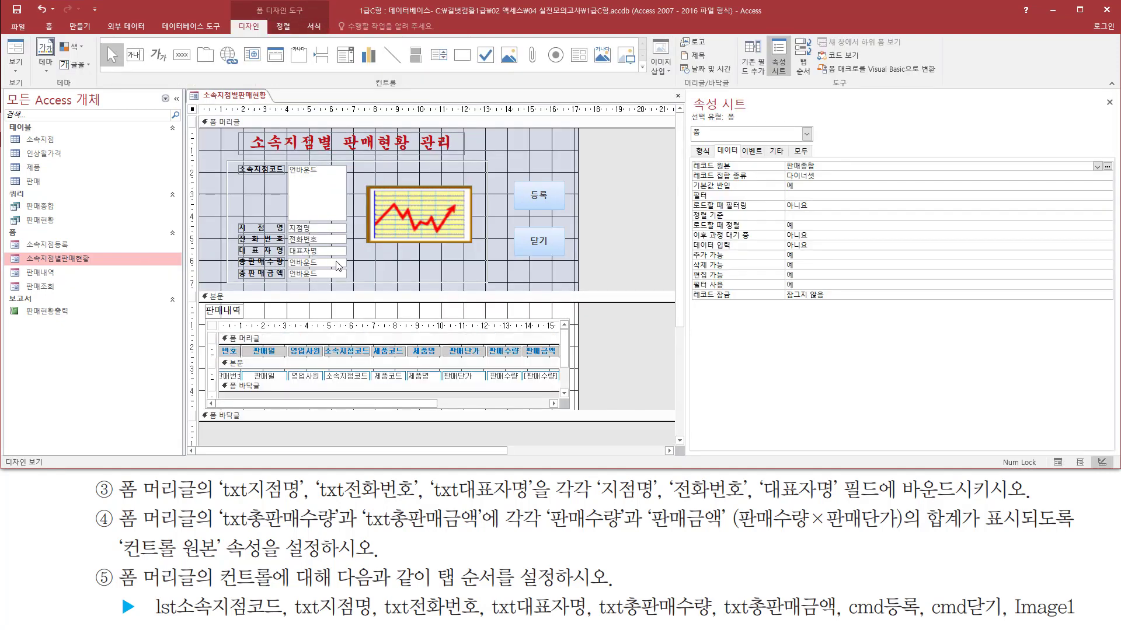
pyautogui.click(318, 263)
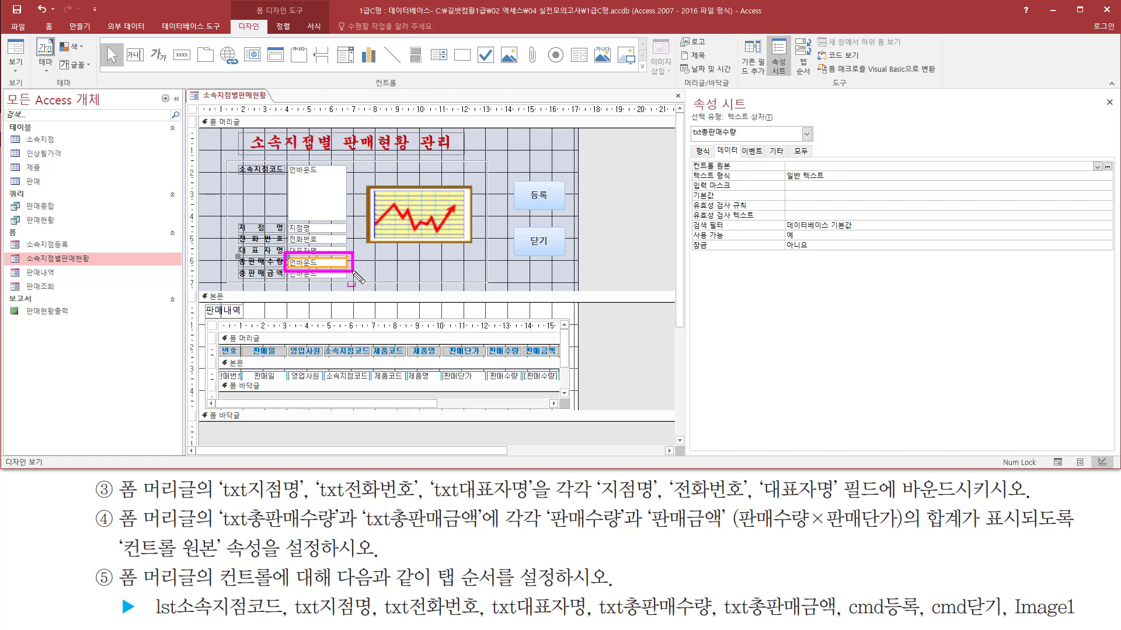
pyautogui.moveTo(692, 141); pyautogui.dragTo(741, 140)
pyautogui.press('Escape')
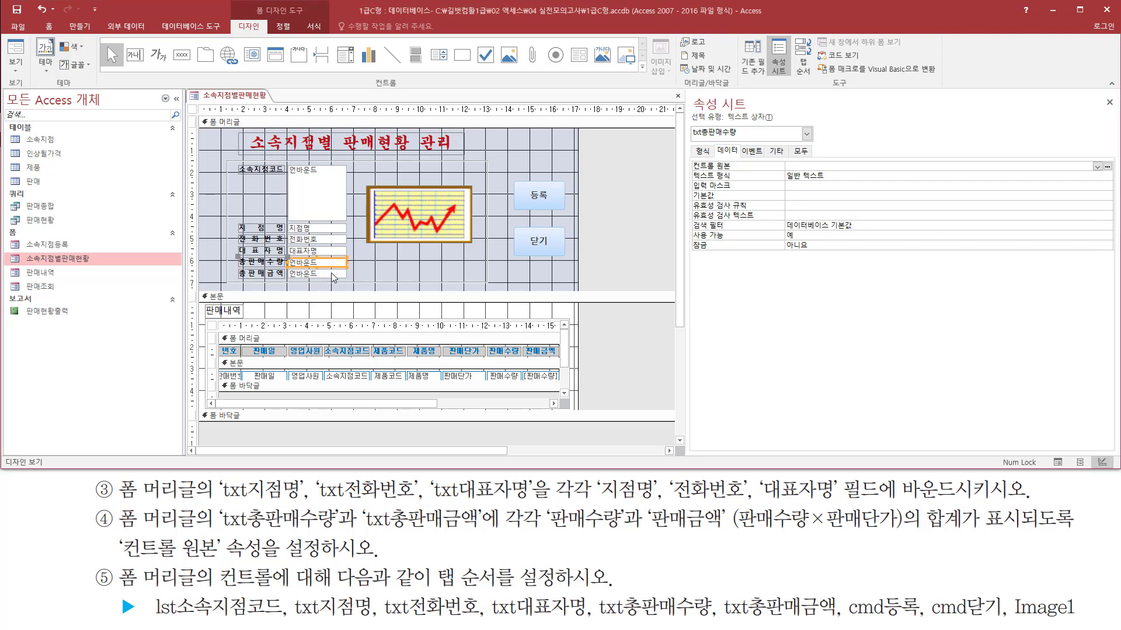
pyautogui.click(330, 272)
pyautogui.moveTo(691, 140); pyautogui.dragTo(742, 140)
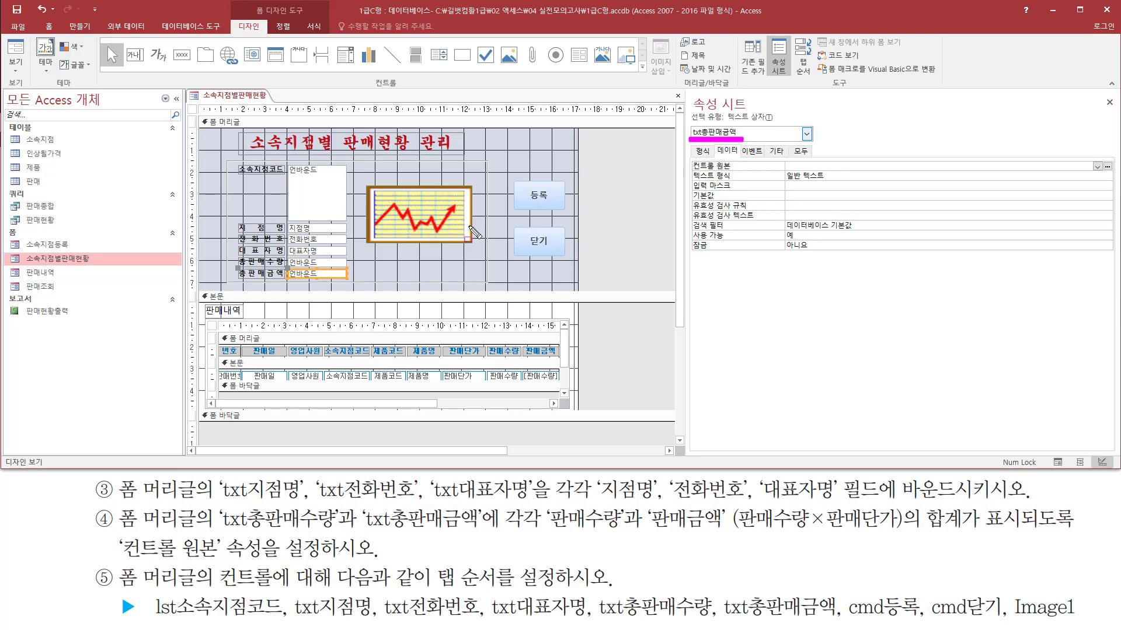
pyautogui.press('Escape')
# - Select the 총판매수량 text box in the form header and write the expression =sum([판매수량]) in the memo note
pyautogui.click(335, 263)
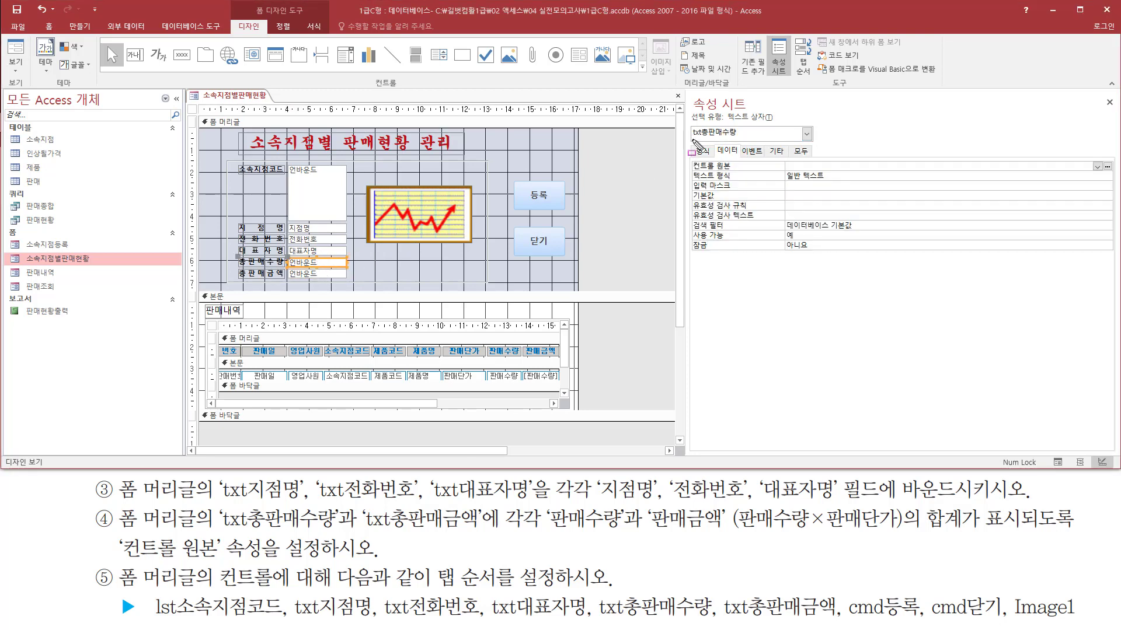
pyautogui.moveTo(686, 141)
pyautogui.mouseDown()
pyautogui.moveTo(740, 144)
pyautogui.moveTo(748, 116)
pyautogui.moveTo(737, 156)
pyautogui.moveTo(882, 173)
pyautogui.moveTo(989, 176)
pyautogui.moveTo(992, 162)
pyautogui.mouseUp()
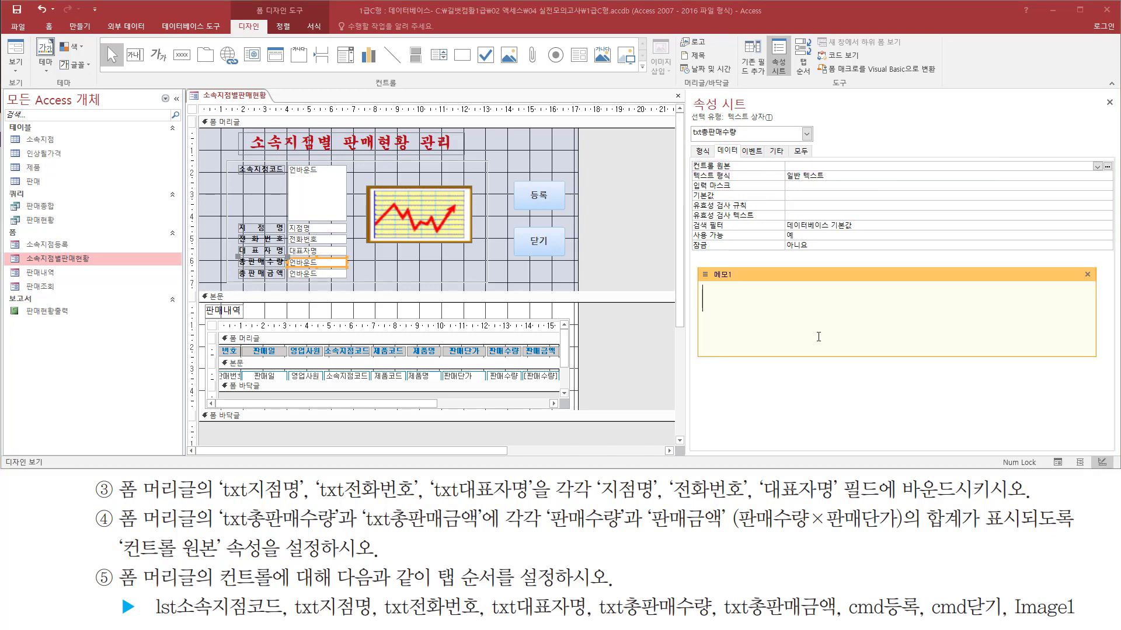
pyautogui.write('=ㄴ')
pyautogui.press('BackSpace')
pyautogui.write('sum*(')
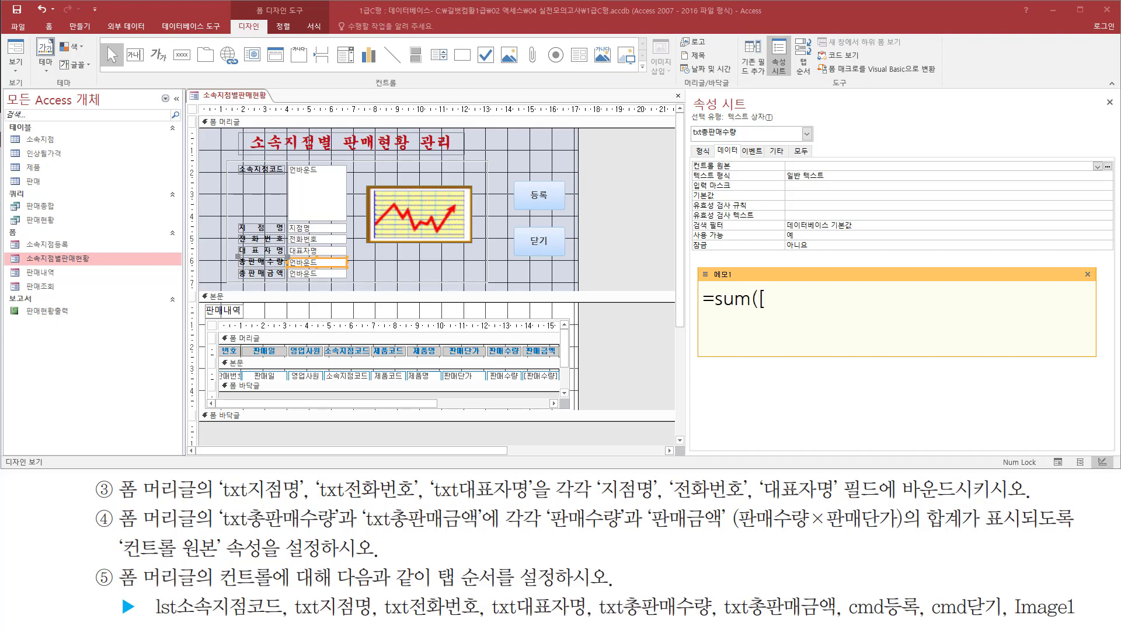
pyautogui.write('판매수')
pyautogui.write('랴')
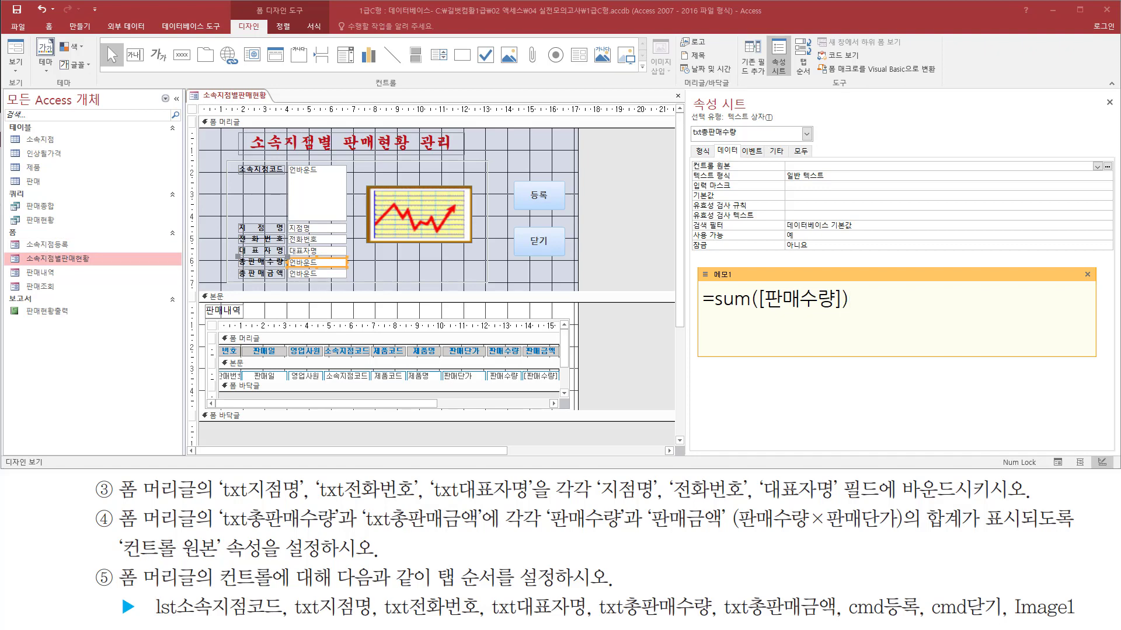
# - Following instruction ④, add the expression =sum([판매수량]*[판매단가]) on a second line of the memo note and review it
pyautogui.moveTo(642, 533)
pyautogui.mouseDown()
pyautogui.moveTo(729, 533)
pyautogui.moveTo(729, 505)
pyautogui.mouseUp()
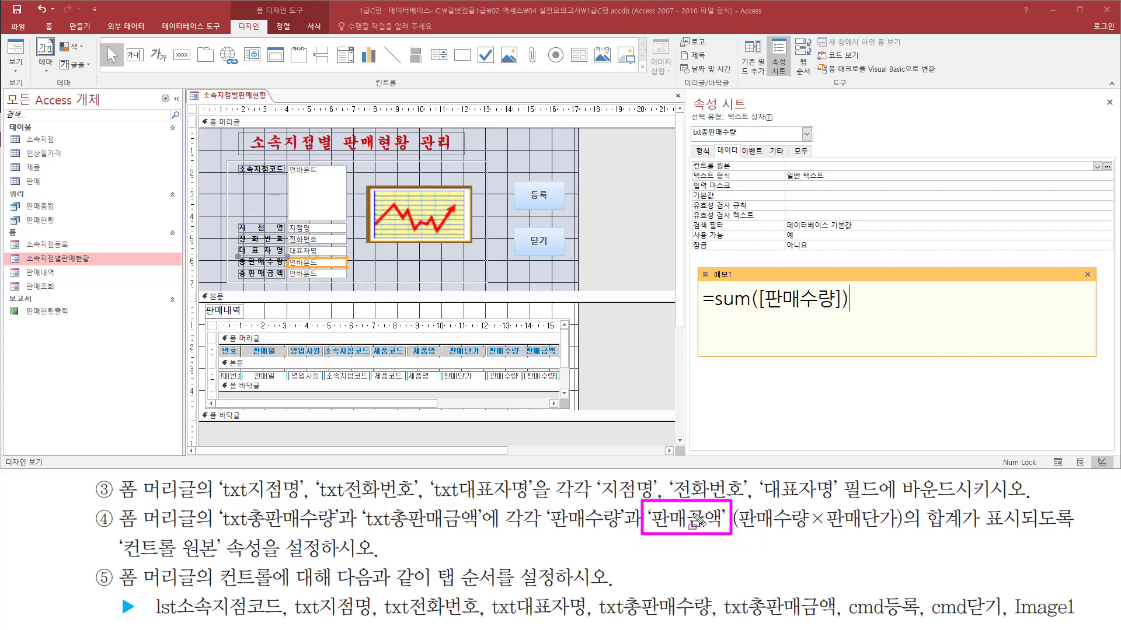
pyautogui.moveTo(740, 530); pyautogui.dragTo(901, 533)
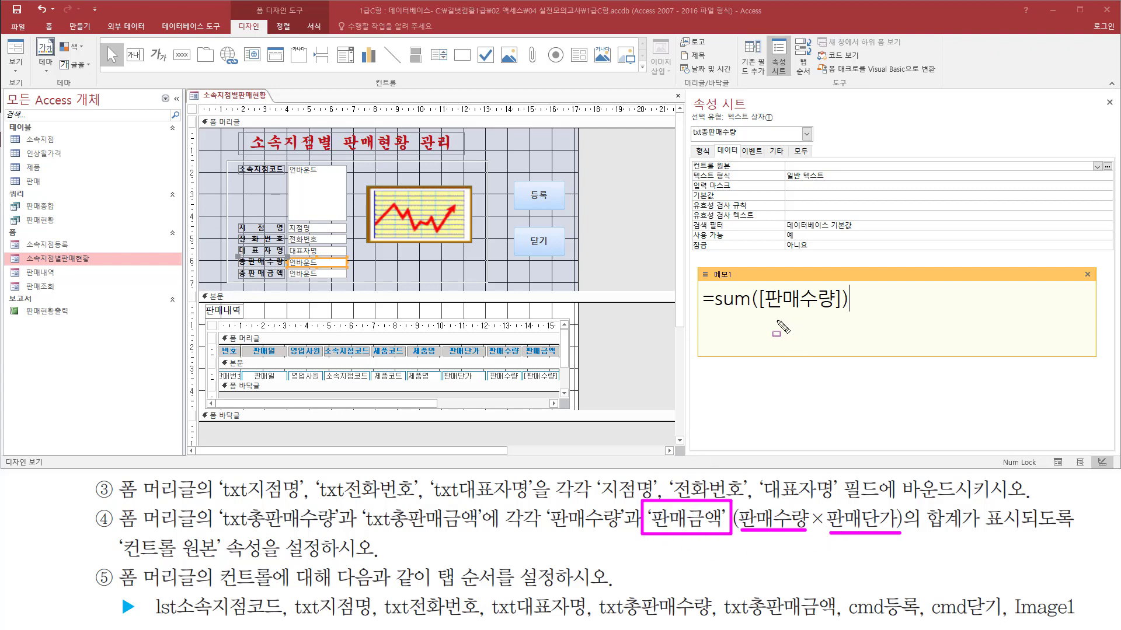
pyautogui.press('Escape')
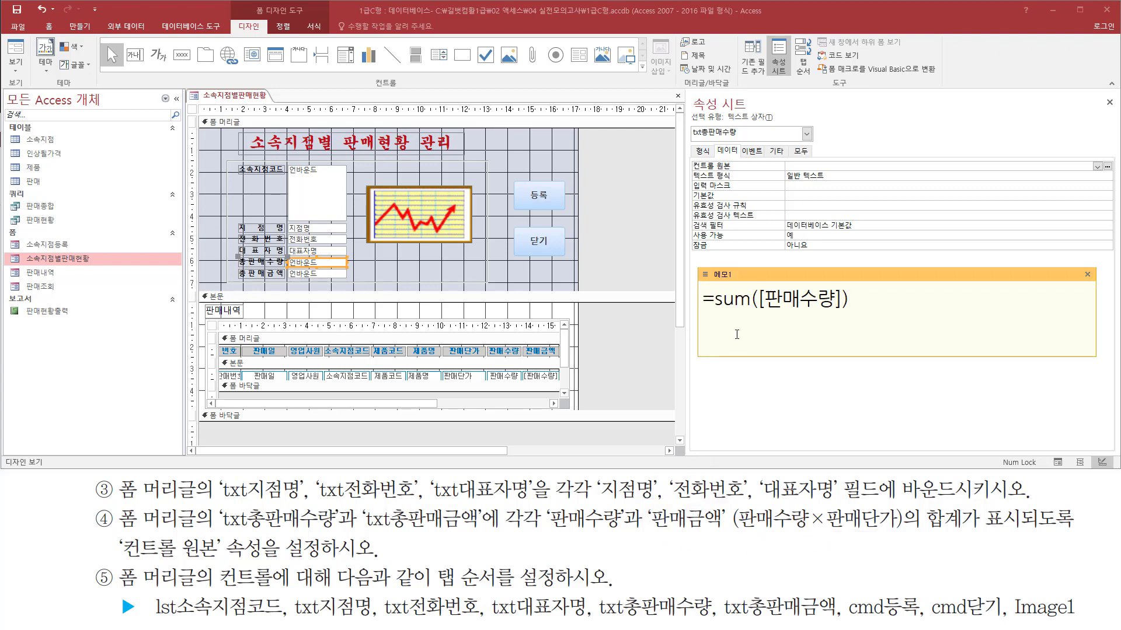
pyautogui.write('[판매수량')
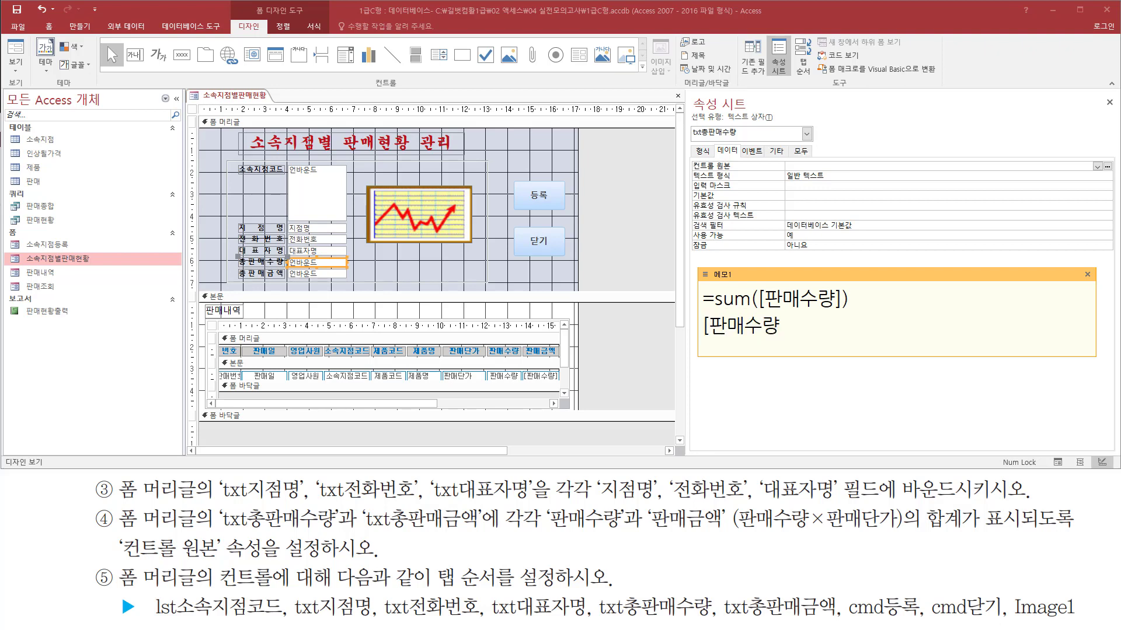
pyautogui.write(']*[판매단가')
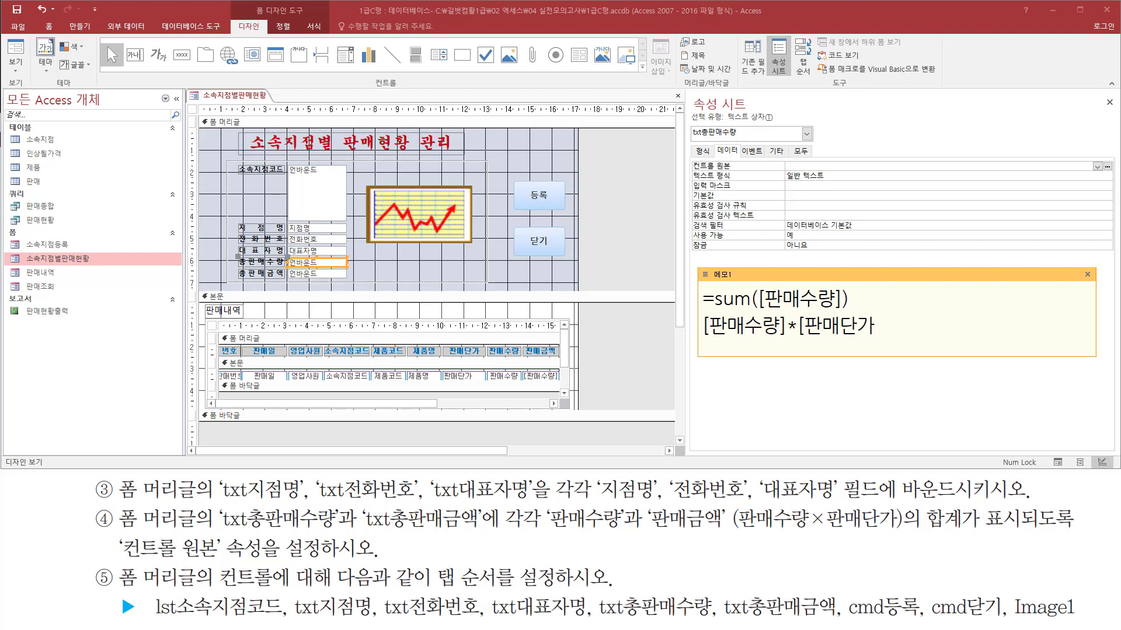
pyautogui.hotkey('shift', 'Home')
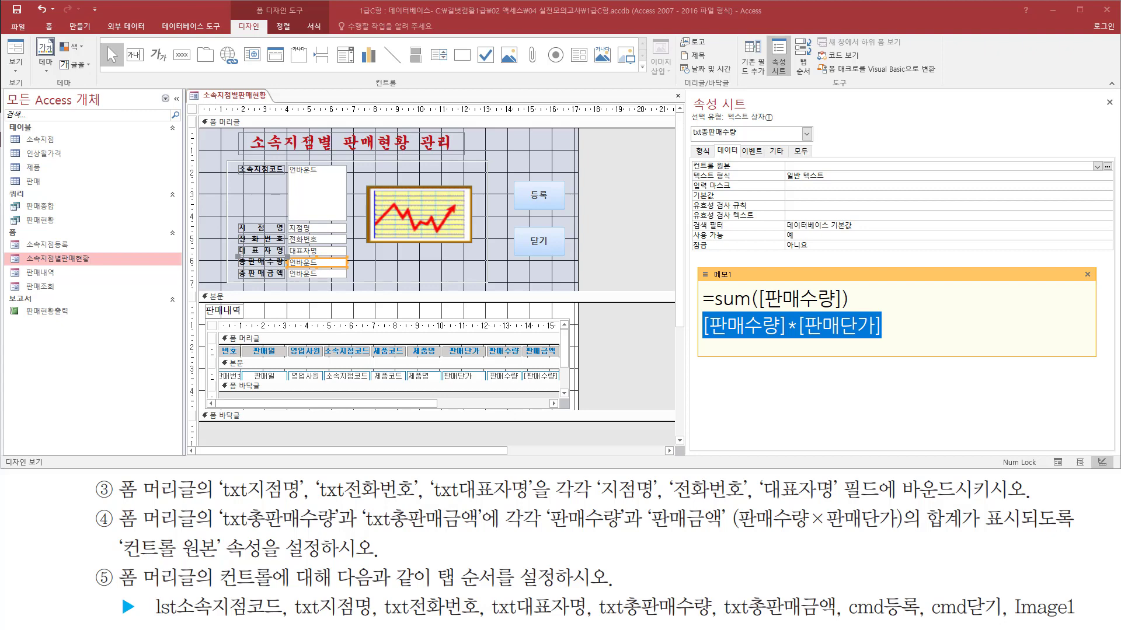
pyautogui.press('Home')
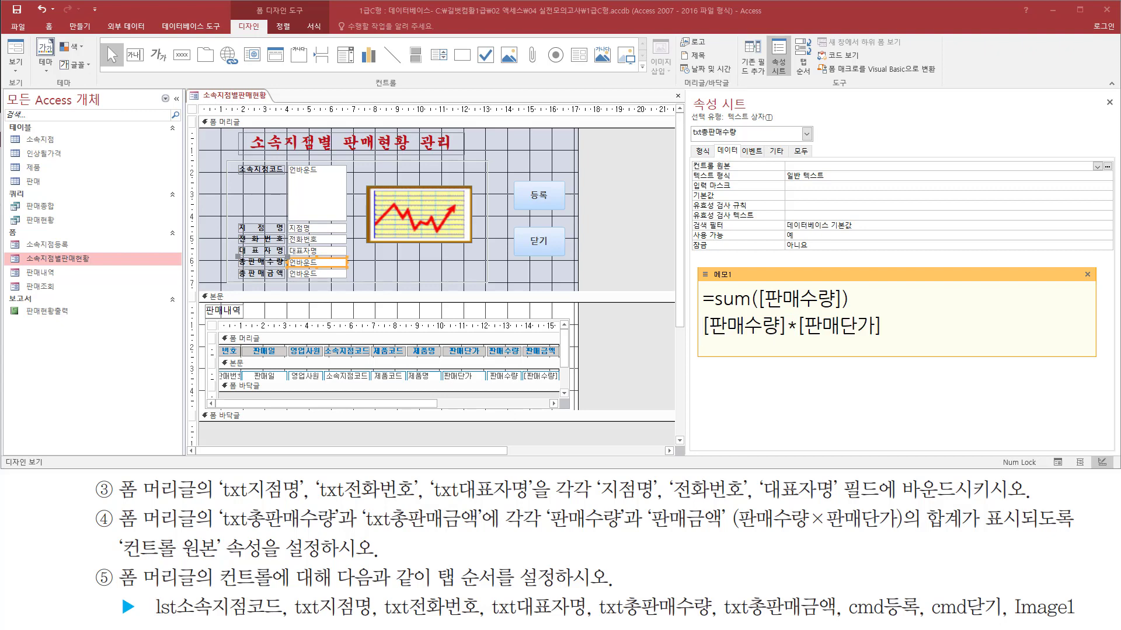
pyautogui.write('=sum(')
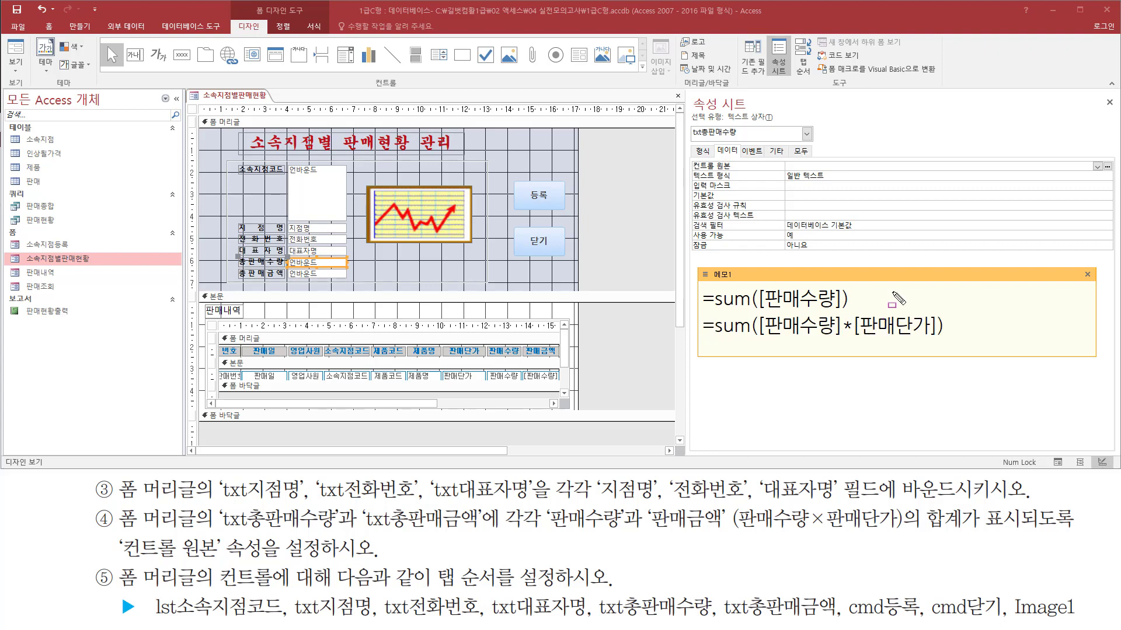
pyautogui.moveTo(763, 337); pyautogui.dragTo(937, 338)
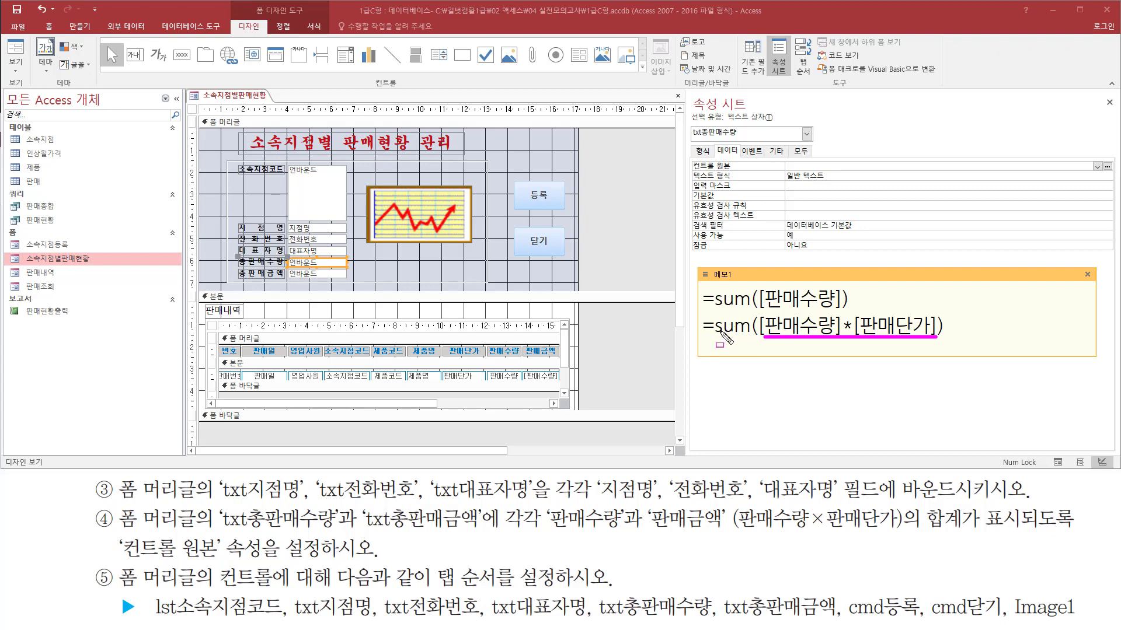
pyautogui.press('Escape')
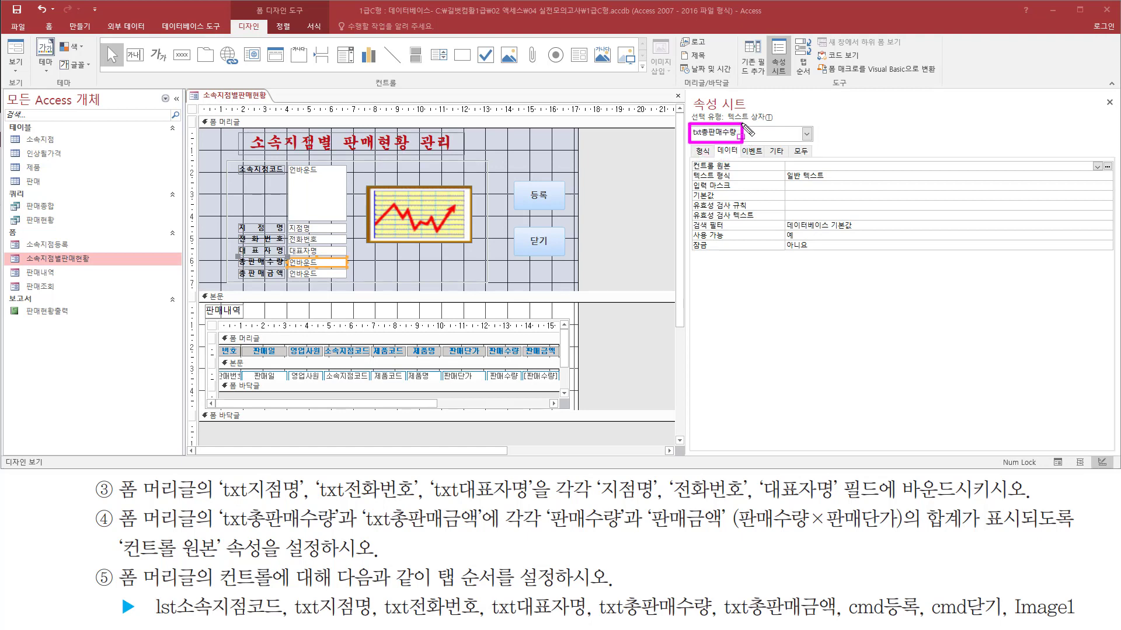
# - Set the control source of txt총판매수량 to =sum([판매수량]) and that of txt총판매금액 to =sum([판매수량]*[판매단가])
pyautogui.click(807, 168)
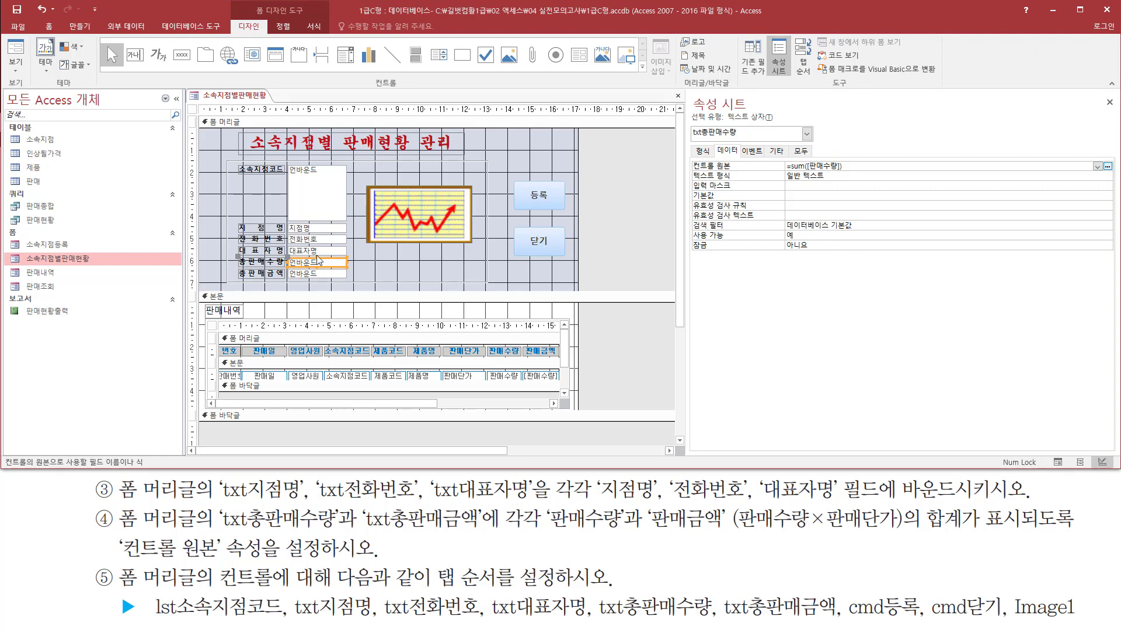
pyautogui.click(314, 275)
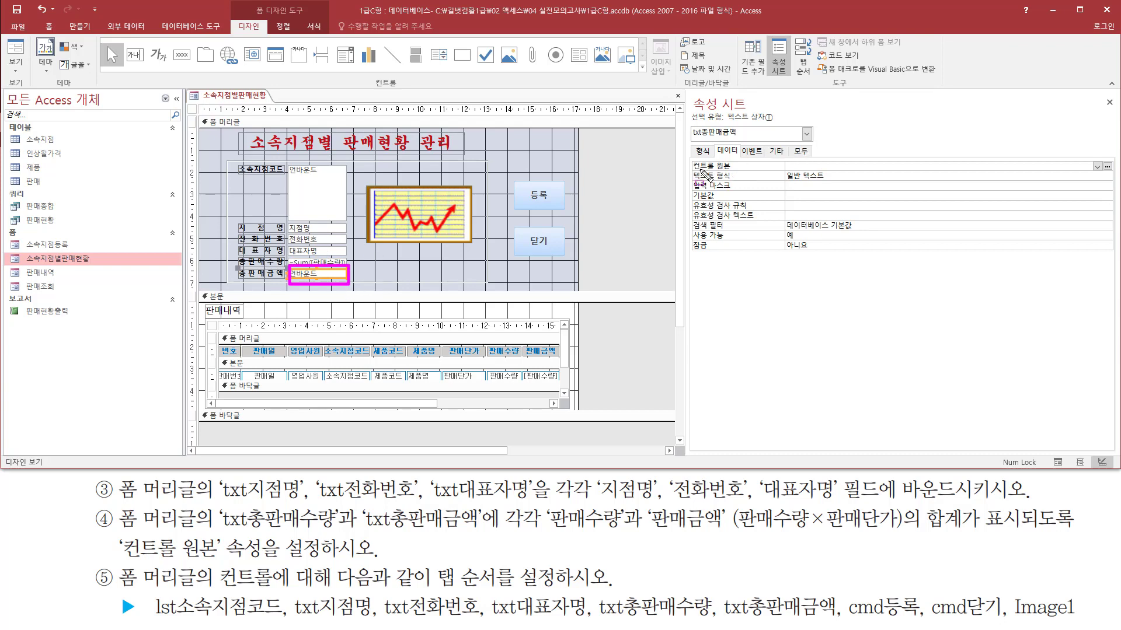
pyautogui.moveTo(687, 172); pyautogui.dragTo(874, 173)
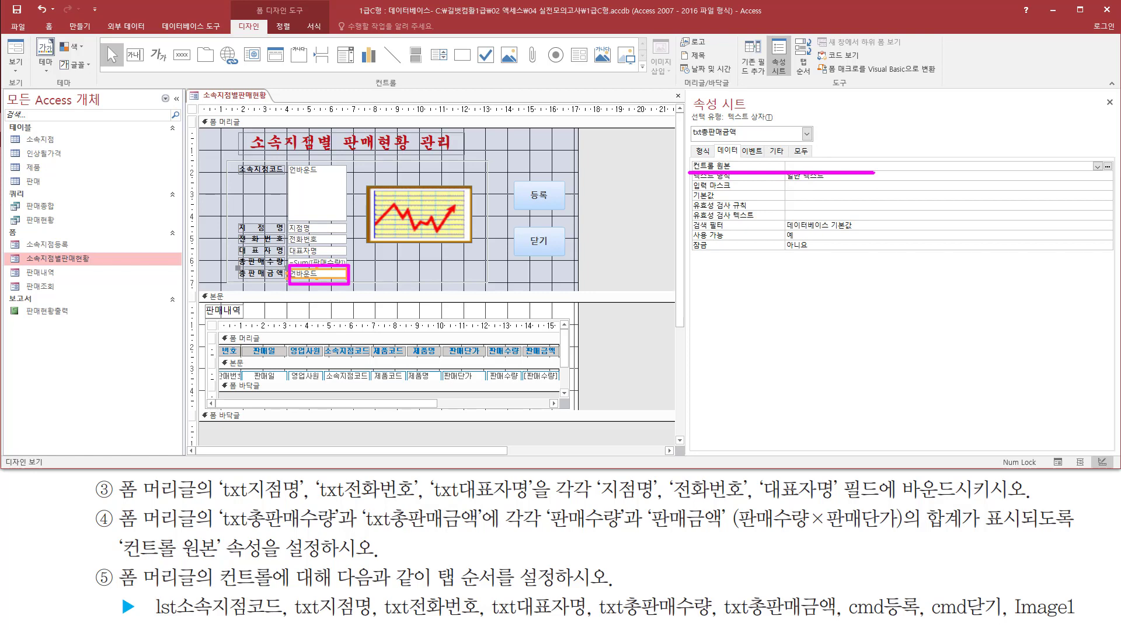
pyautogui.press('Escape')
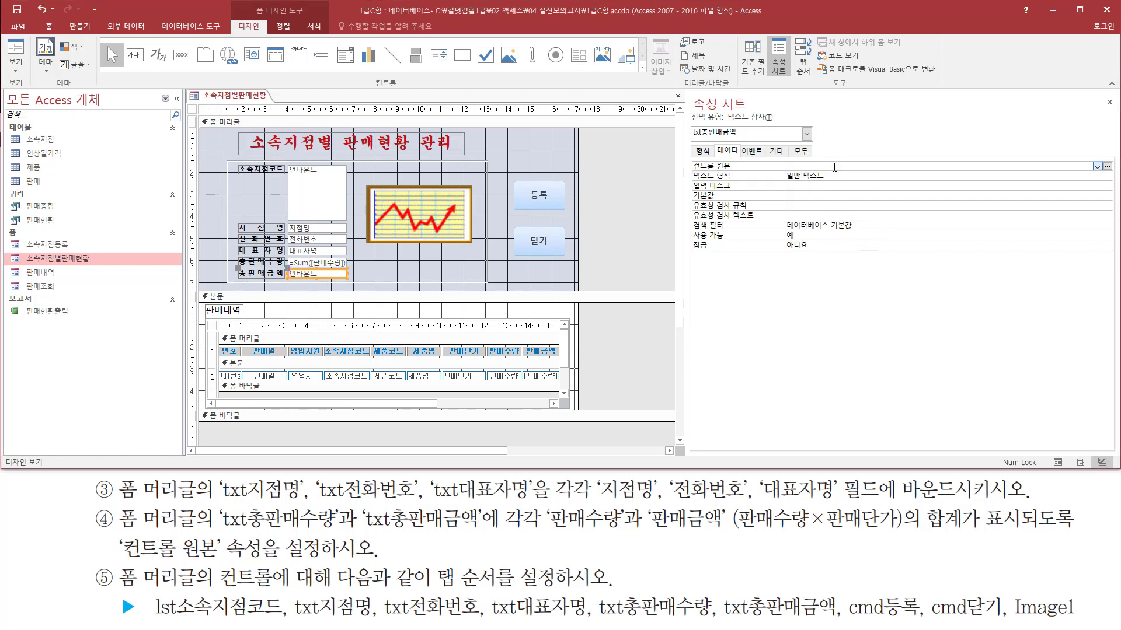
pyautogui.click(836, 165)
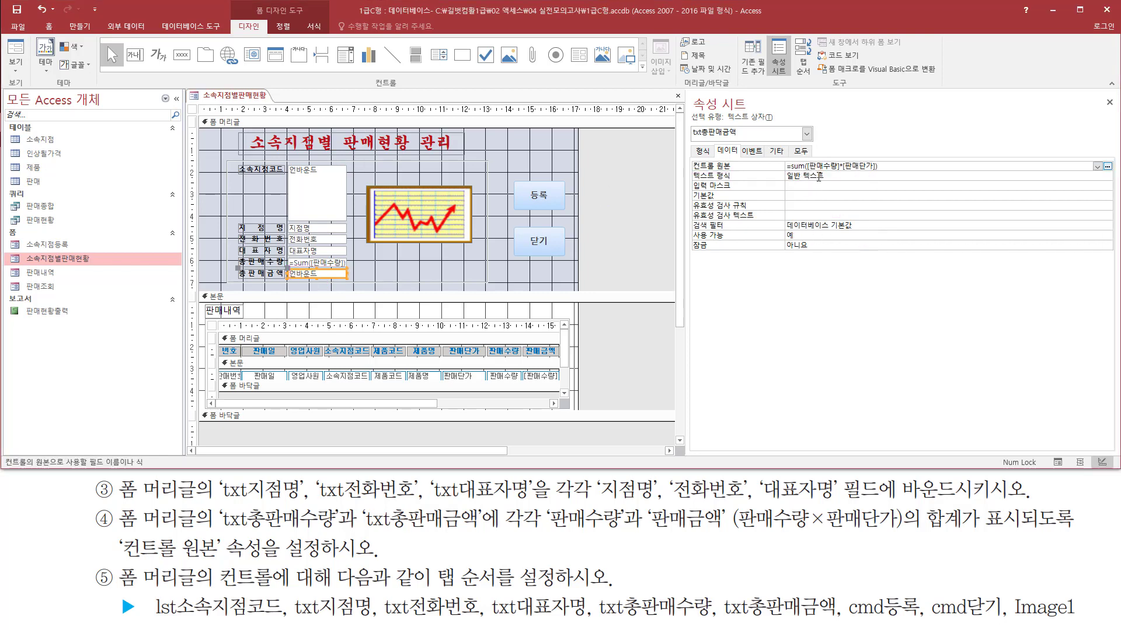
pyautogui.click(905, 166)
pyautogui.click(635, 195)
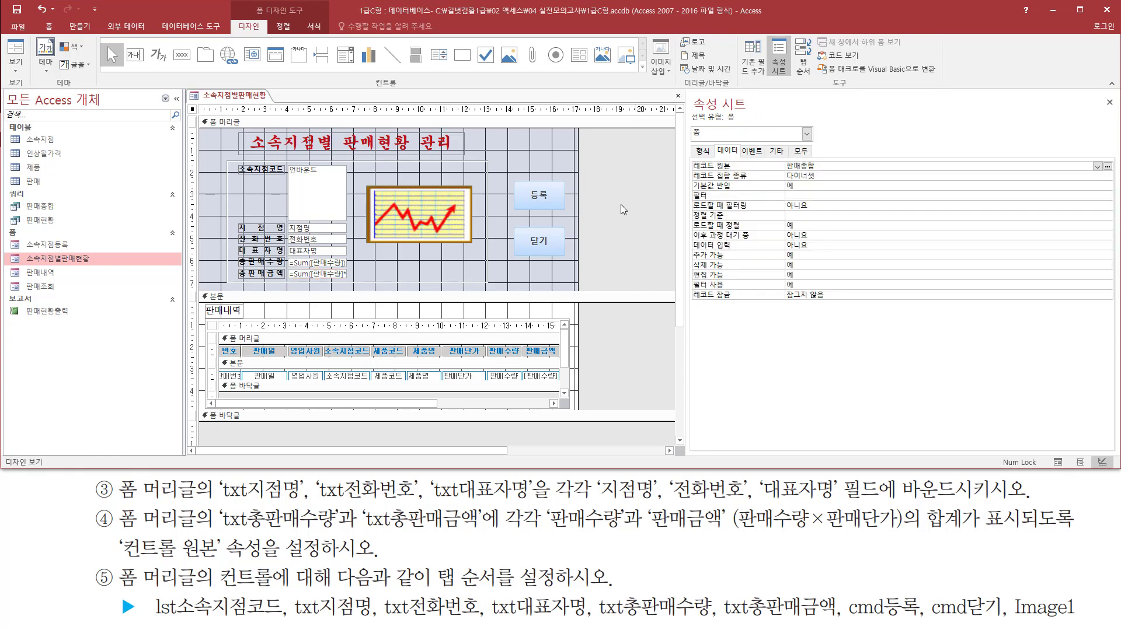
# - Show the form in Form view and check the 총판매수량 and 총판매금액 totals
pyautogui.rightClick(595, 156)
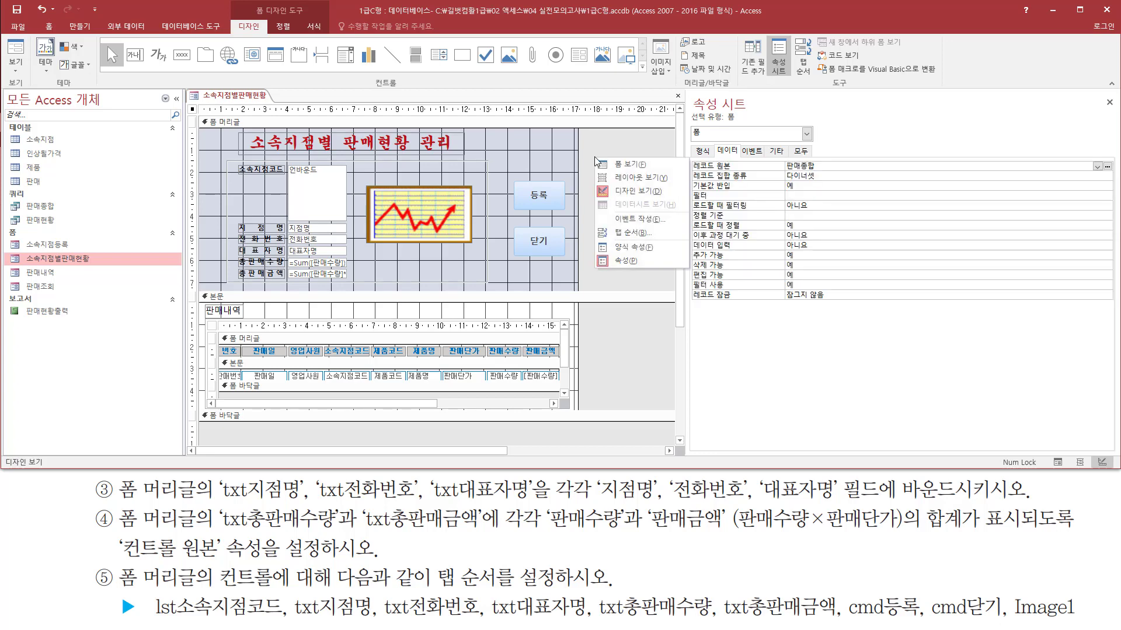
pyautogui.click(627, 167)
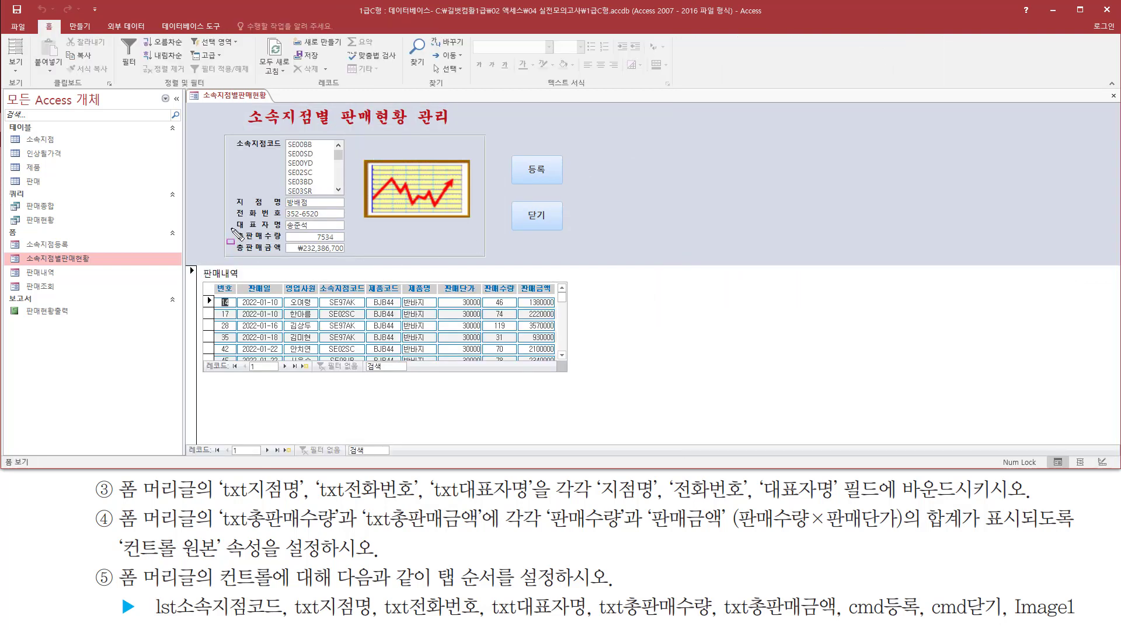
pyautogui.moveTo(232, 228); pyautogui.dragTo(361, 264)
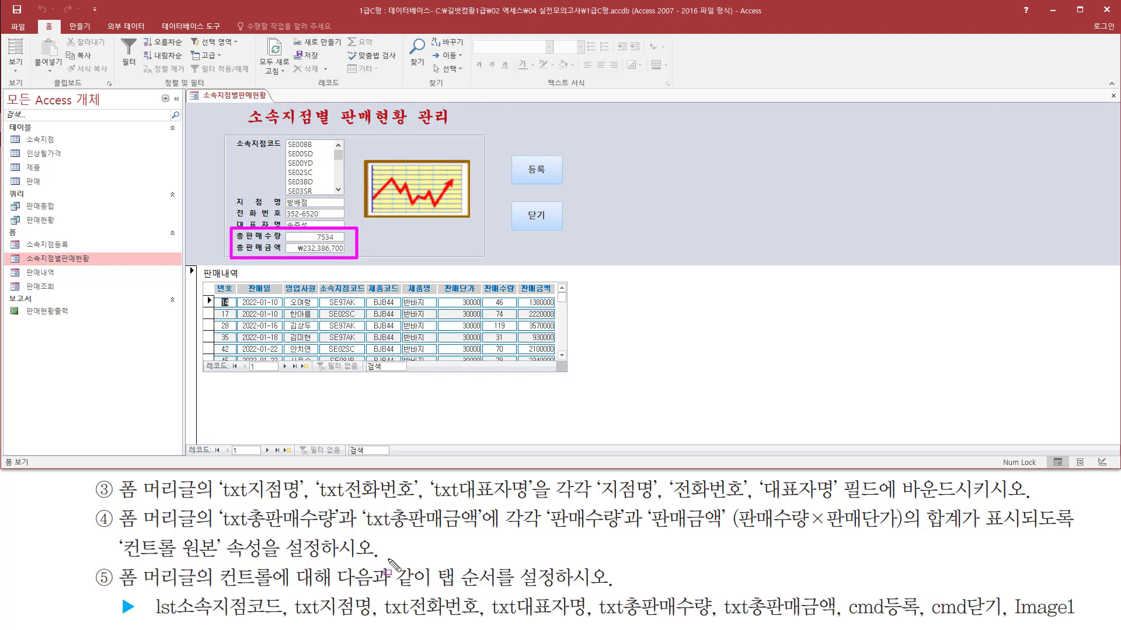
pyautogui.press('Escape')
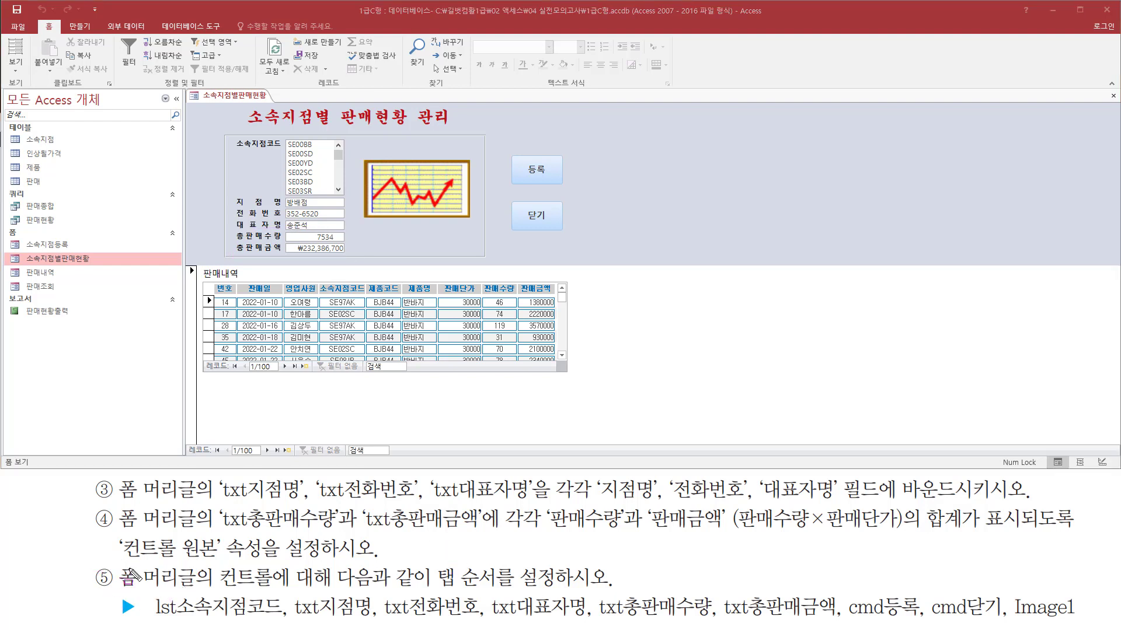
# - Read instruction ⑤ on setting the tab order for the form header controls and locate the header area on the form
pyautogui.moveTo(115, 563)
pyautogui.mouseDown()
pyautogui.moveTo(208, 594)
pyautogui.moveTo(297, 591)
pyautogui.mouseUp()
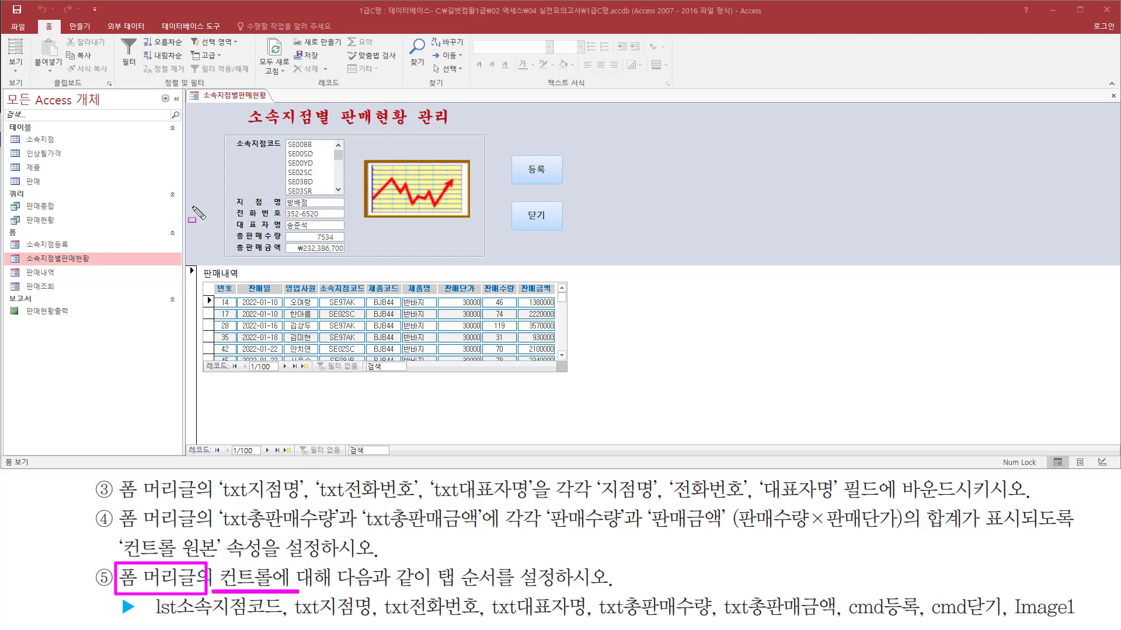
pyautogui.moveTo(188, 103); pyautogui.dragTo(237, 187)
pyautogui.moveTo(298, 225); pyautogui.dragTo(571, 273)
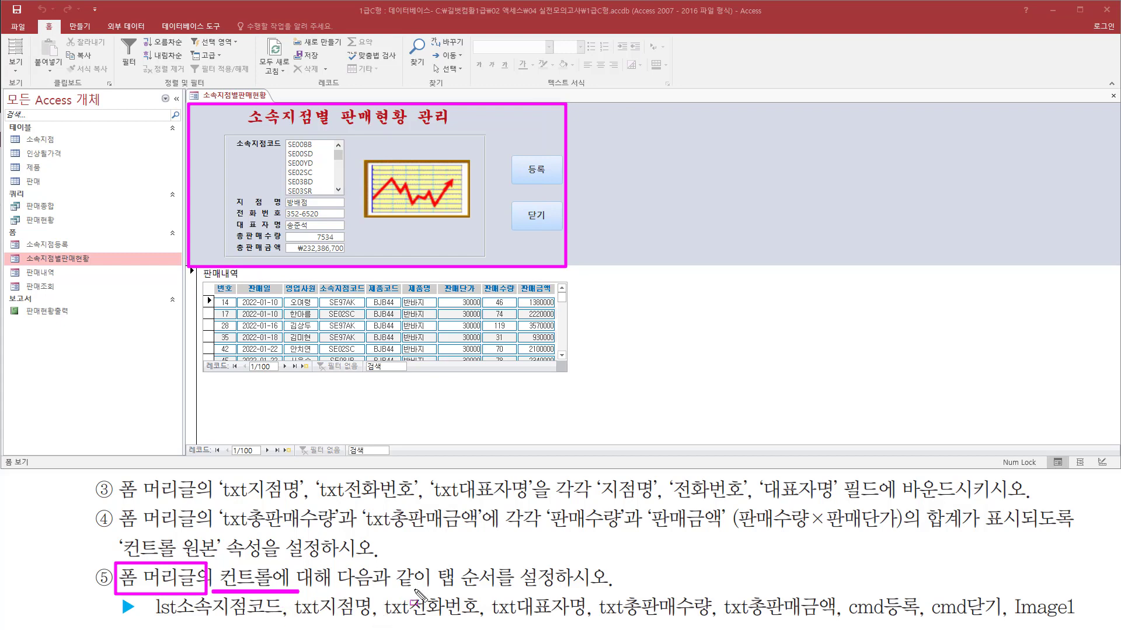
pyautogui.moveTo(432, 590); pyautogui.dragTo(562, 590)
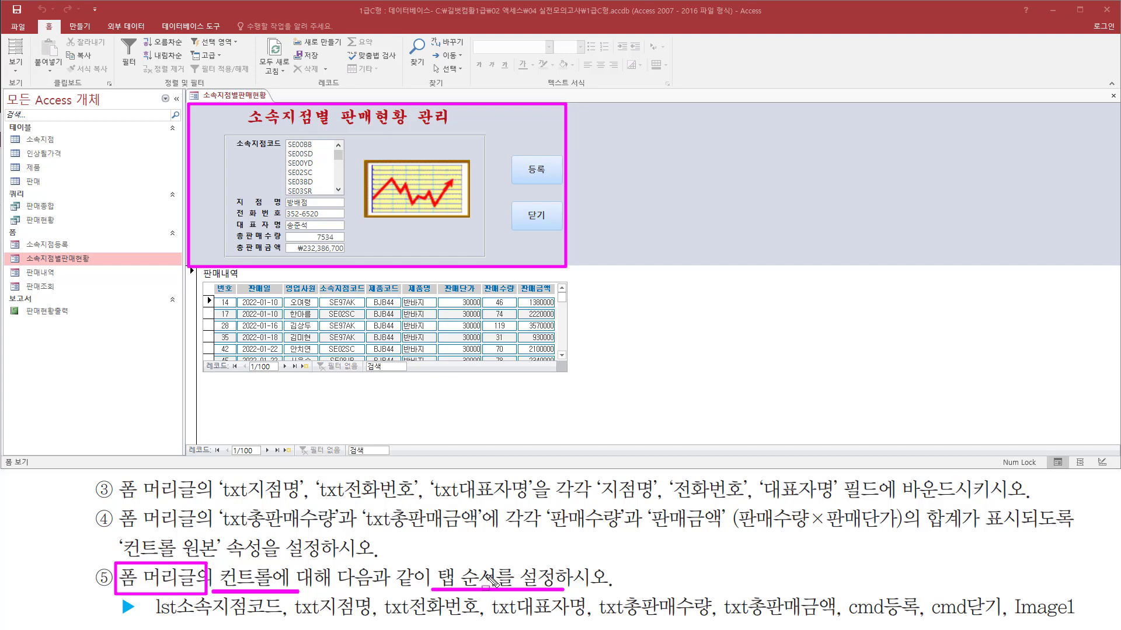
pyautogui.press('Escape')
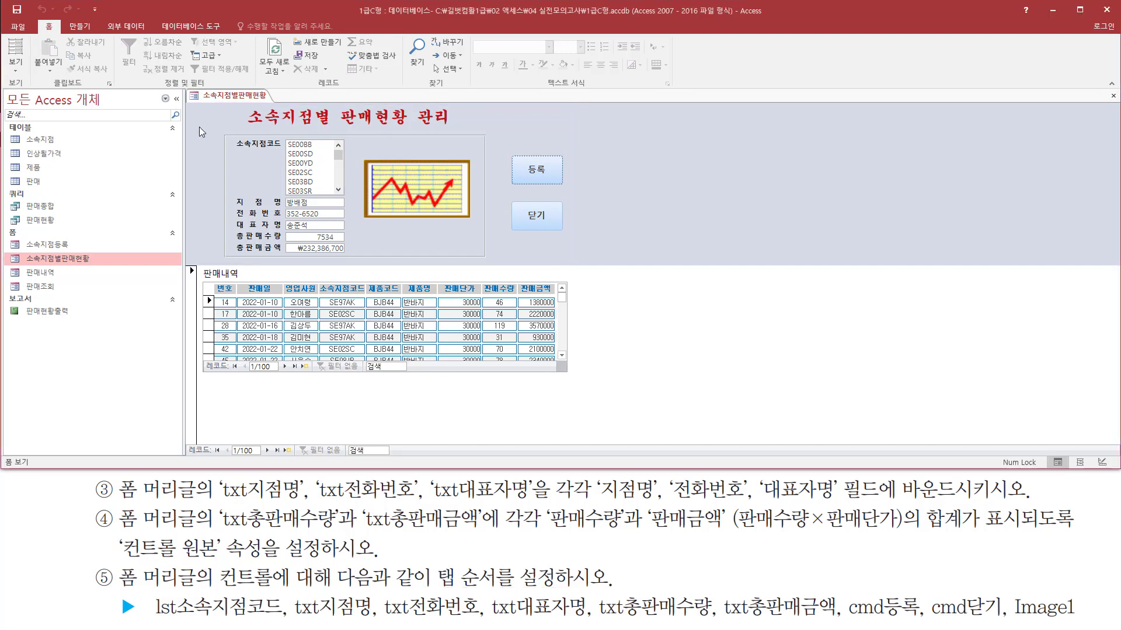
# - Move the focus through the form header controls one after another to check their current tab order
pyautogui.press('Tab')
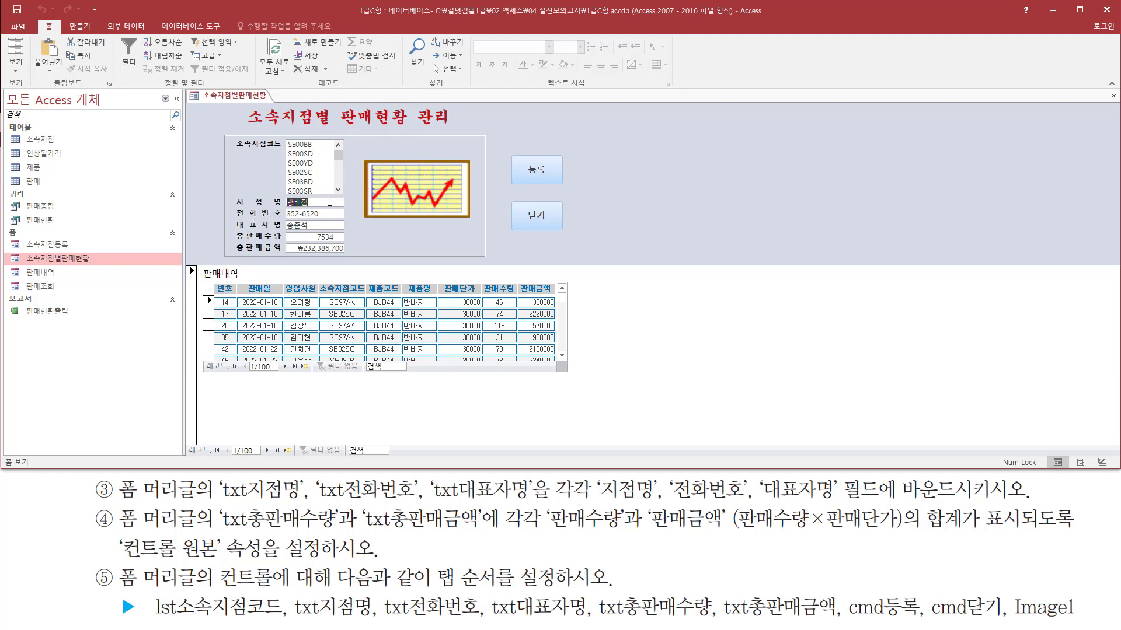
pyautogui.press('Tab')
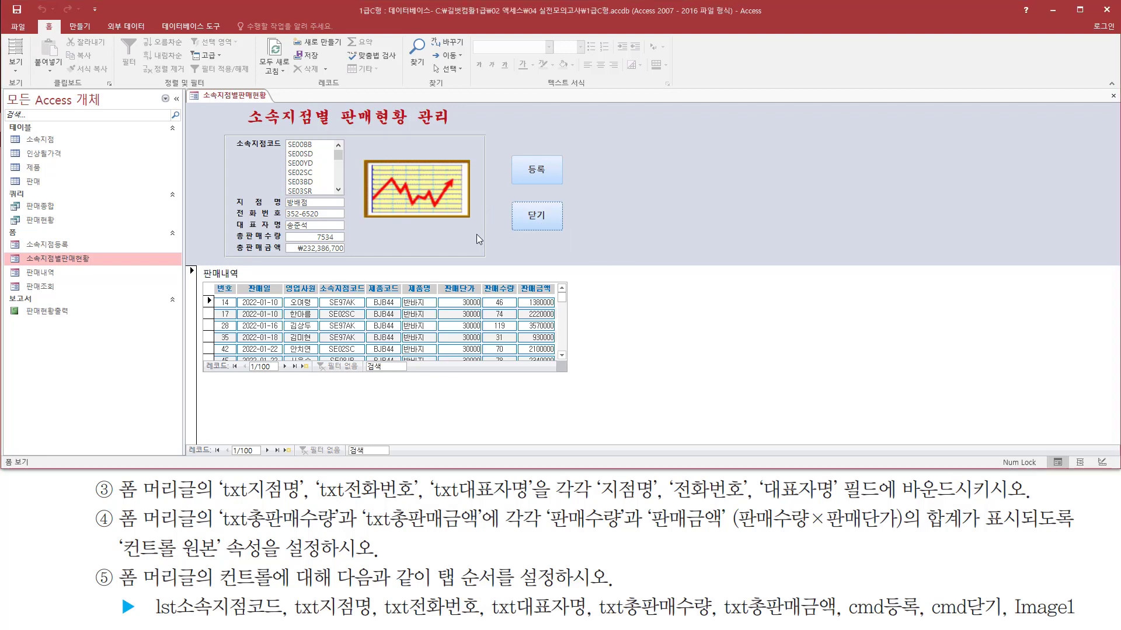
pyautogui.press('Tab')
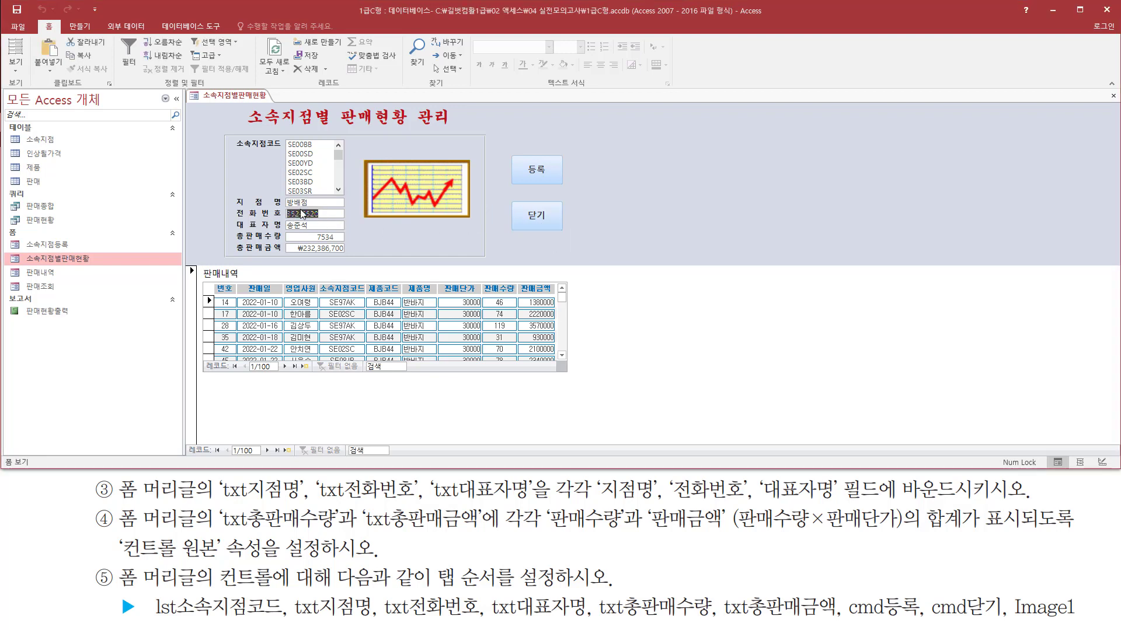
pyautogui.press('Tab')
pyautogui.press('Tab')
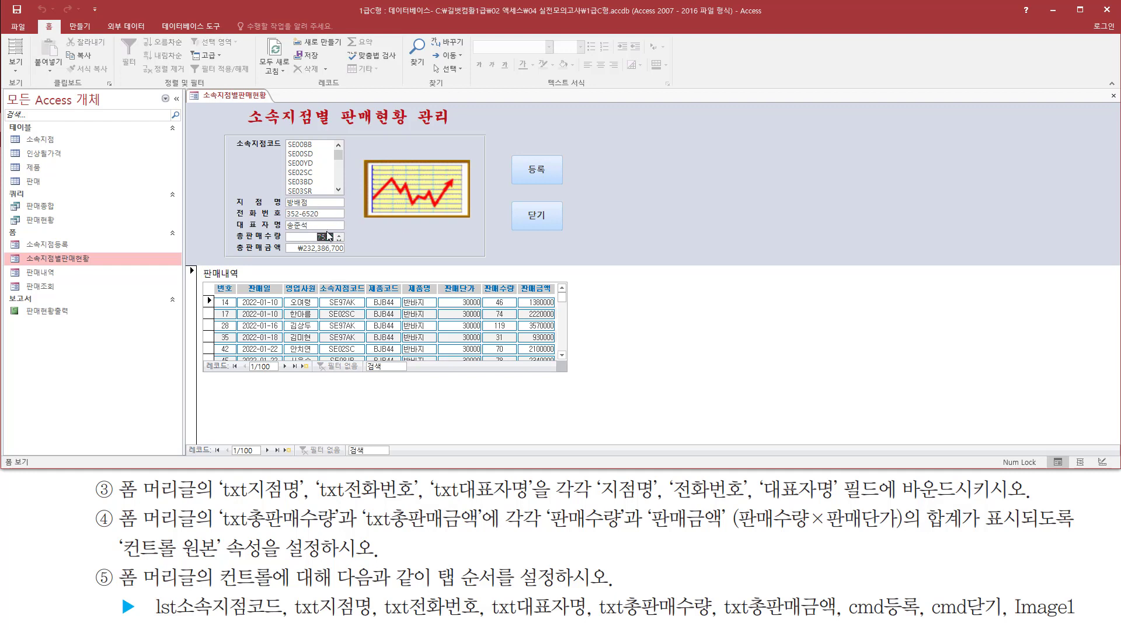
pyautogui.press('Tab')
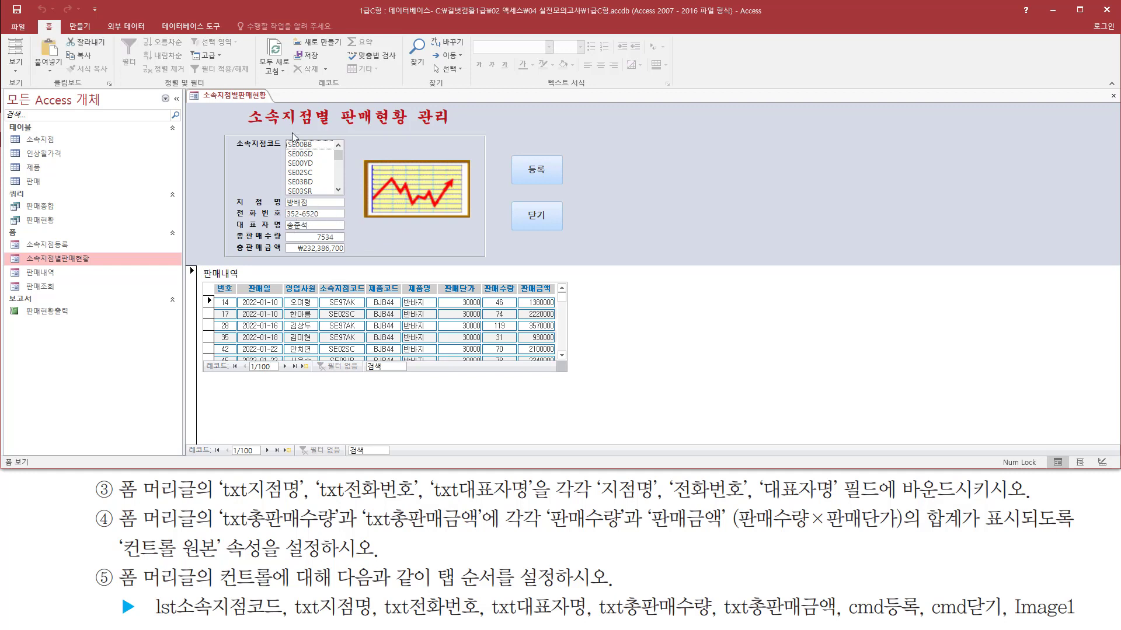
pyautogui.moveTo(281, 134); pyautogui.dragTo(349, 199)
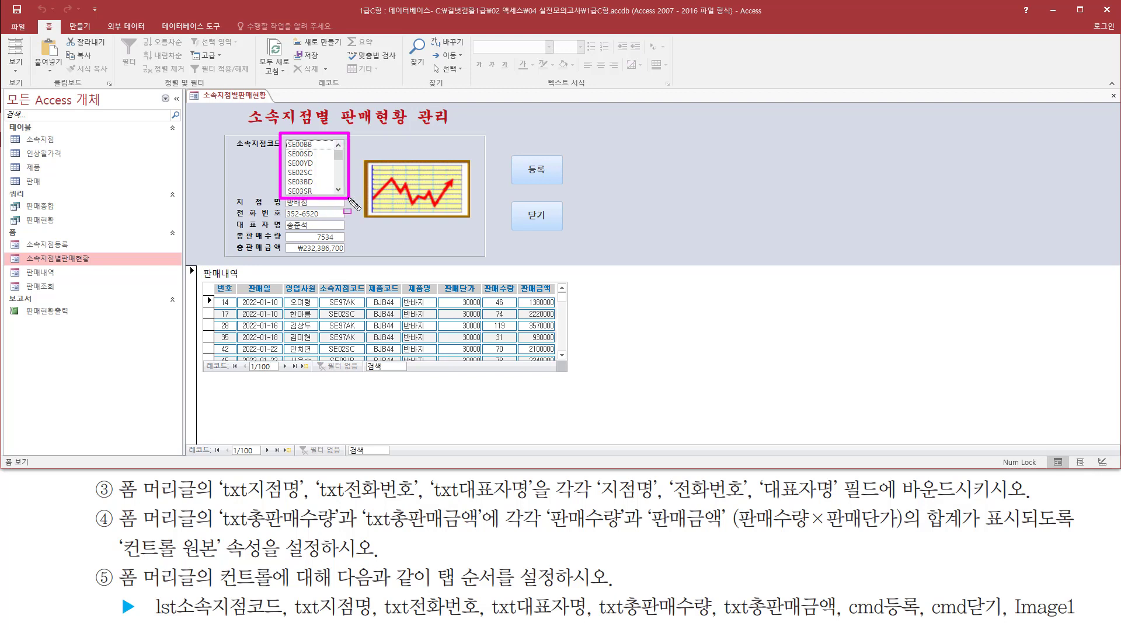
pyautogui.press('Escape')
pyautogui.press('Tab')
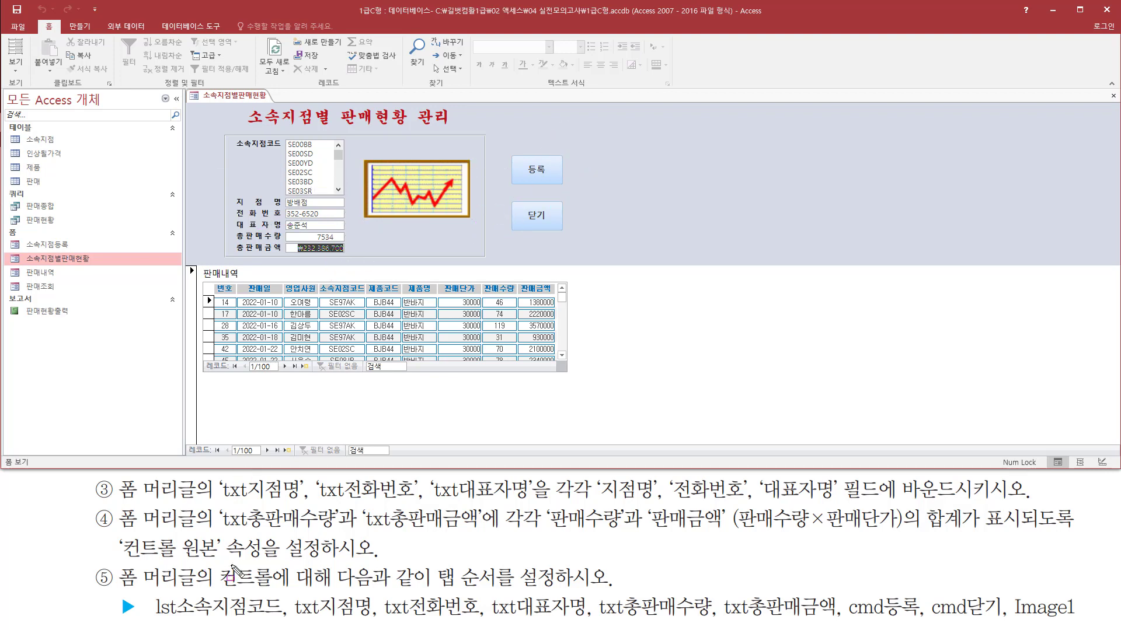
# - Match the tab order required by instruction ⑤, from lst소속지점코드 through Image1, to the controls in the form header
pyautogui.moveTo(146, 589)
pyautogui.mouseDown()
pyautogui.moveTo(161, 618)
pyautogui.moveTo(1094, 628)
pyautogui.mouseUp()
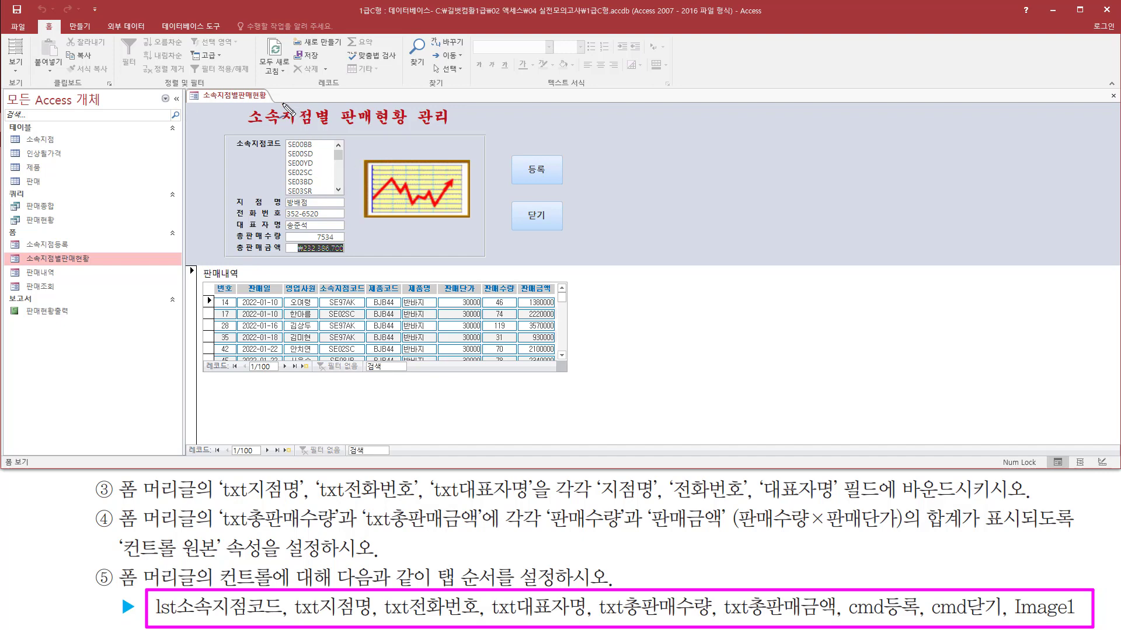
pyautogui.moveTo(188, 614); pyautogui.dragTo(198, 610)
pyautogui.moveTo(315, 152); pyautogui.dragTo(308, 176)
pyautogui.moveTo(312, 200); pyautogui.dragTo(333, 203)
pyautogui.moveTo(293, 207)
pyautogui.mouseDown()
pyautogui.moveTo(307, 211)
pyautogui.moveTo(294, 223)
pyautogui.mouseUp()
pyautogui.moveTo(322, 219)
pyautogui.mouseDown()
pyautogui.moveTo(311, 226)
pyautogui.moveTo(332, 231)
pyautogui.mouseUp()
pyautogui.moveTo(300, 231)
pyautogui.mouseDown()
pyautogui.moveTo(298, 245)
pyautogui.moveTo(308, 231)
pyautogui.mouseUp()
pyautogui.moveTo(319, 241); pyautogui.dragTo(315, 252)
pyautogui.moveTo(552, 170)
pyautogui.mouseDown()
pyautogui.moveTo(563, 164)
pyautogui.moveTo(562, 191)
pyautogui.mouseUp()
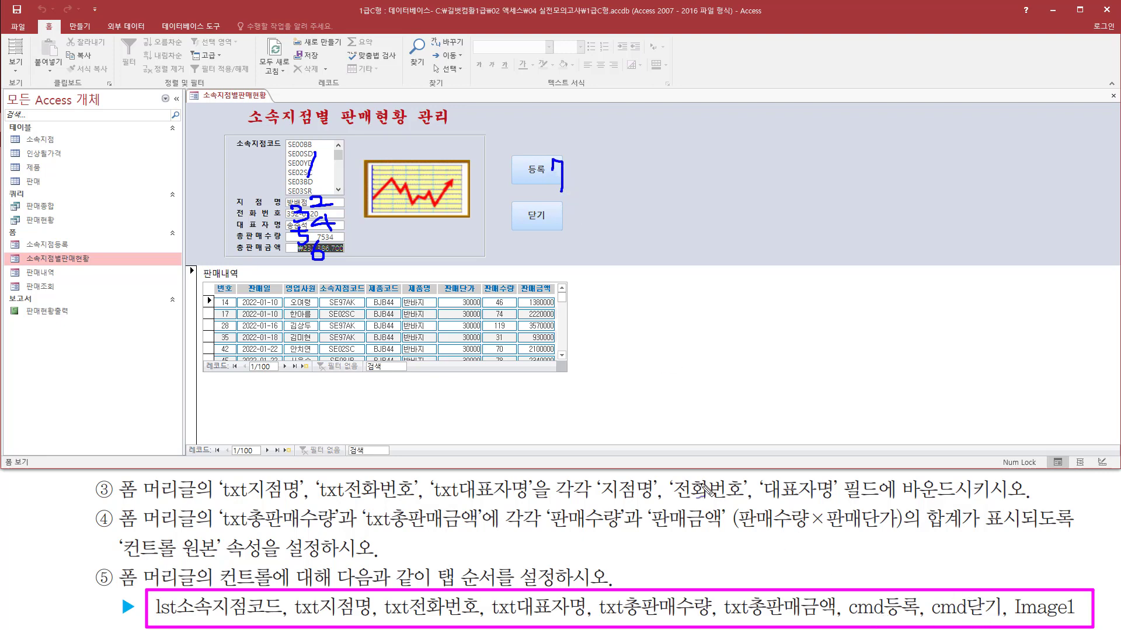
pyautogui.moveTo(551, 221)
pyautogui.mouseDown()
pyautogui.moveTo(566, 229)
pyautogui.moveTo(559, 217)
pyautogui.mouseUp()
pyautogui.moveTo(432, 156); pyautogui.dragTo(428, 175)
pyautogui.press('Escape')
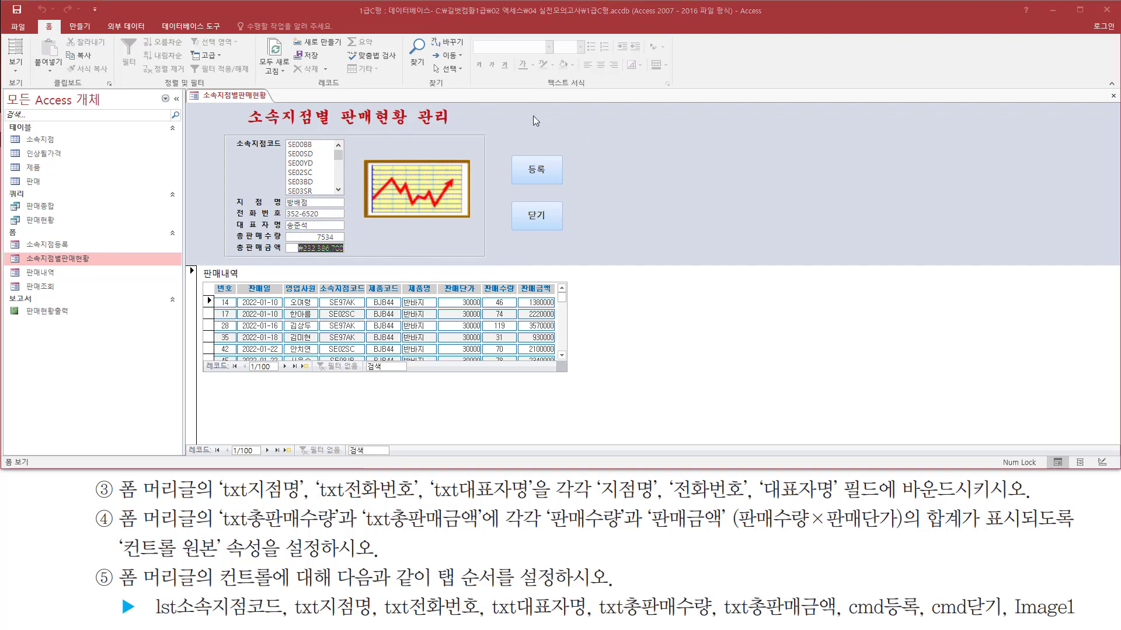
# - Switch the form to Design view and open the tab order settings for the form header section
pyautogui.rightClick(533, 115)
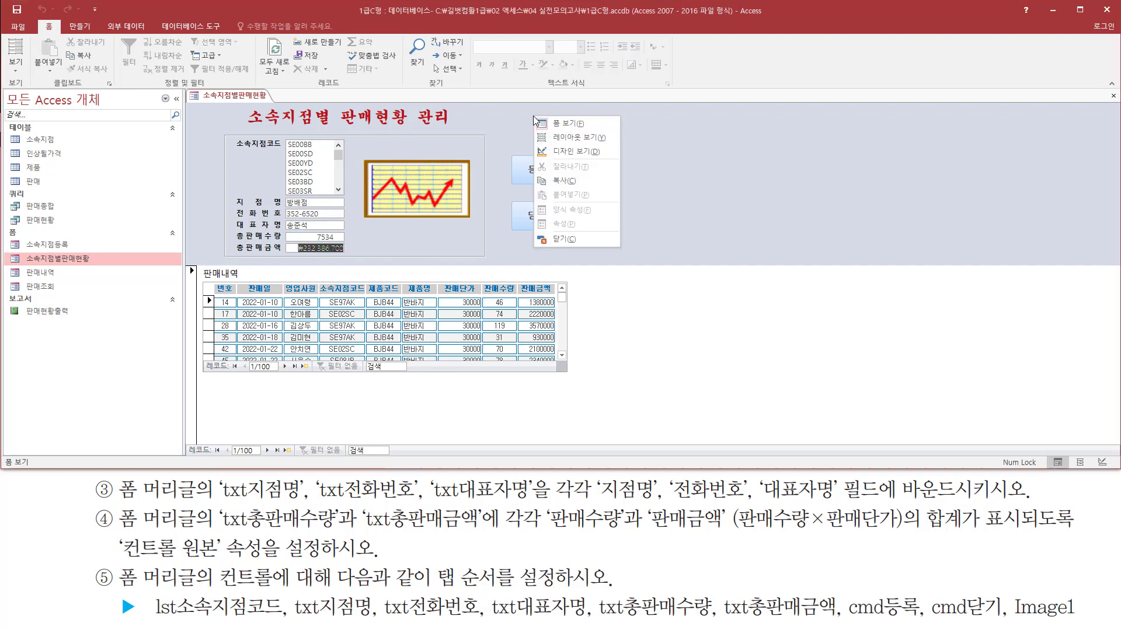
pyautogui.click(556, 153)
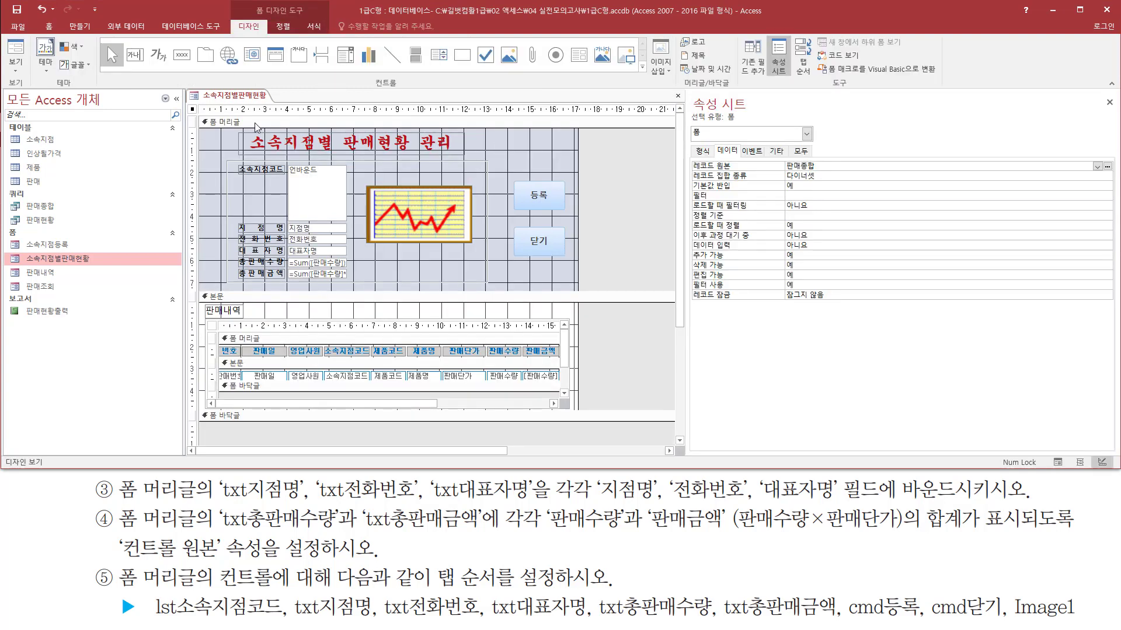
pyautogui.moveTo(197, 114); pyautogui.dragTo(581, 293)
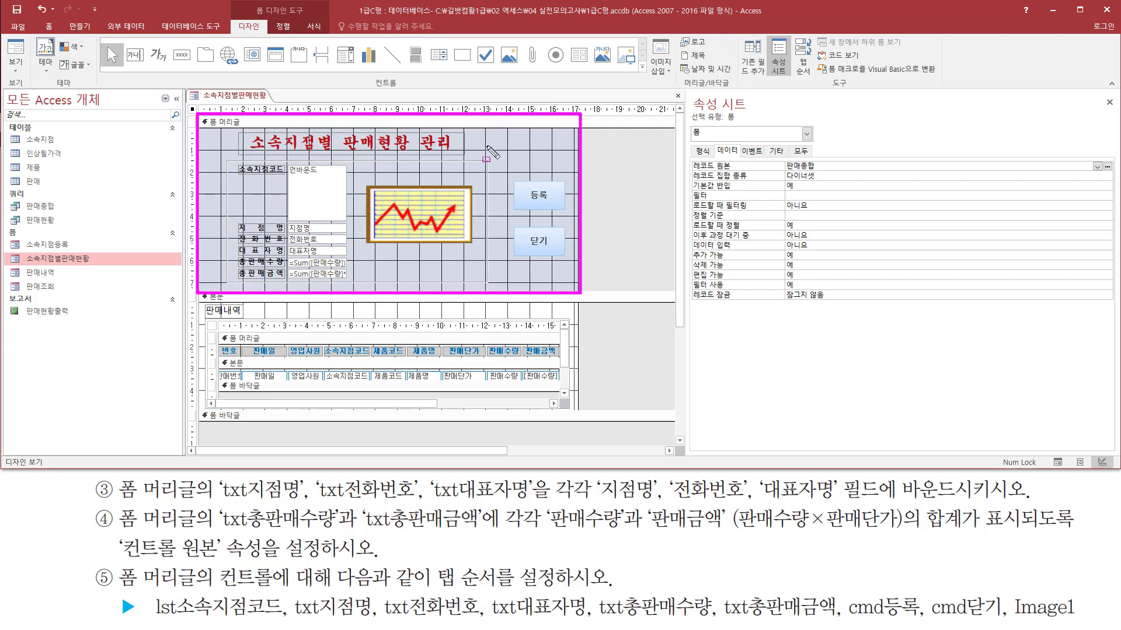
pyautogui.moveTo(200, 116); pyautogui.dragTo(247, 133)
pyautogui.click(242, 124)
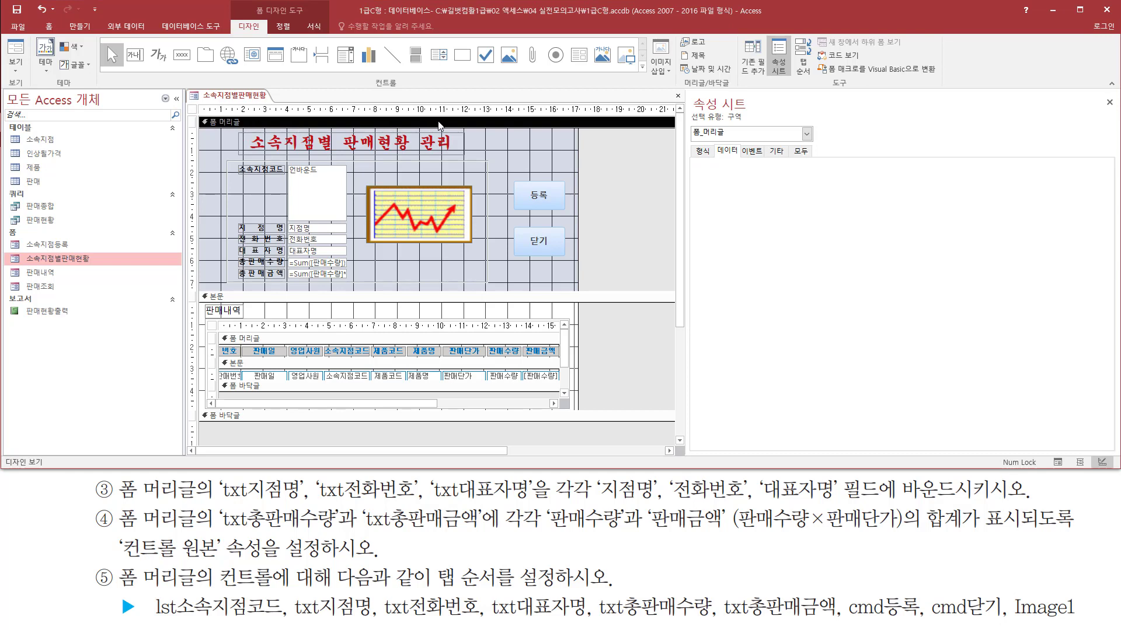
pyautogui.rightClick(352, 124)
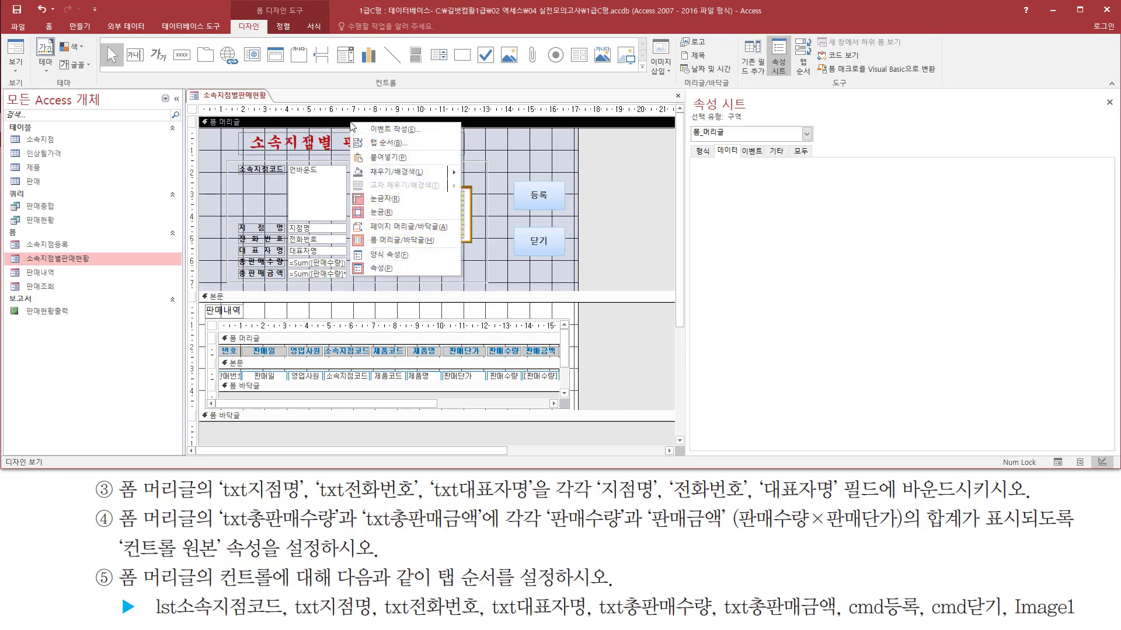
pyautogui.click(390, 144)
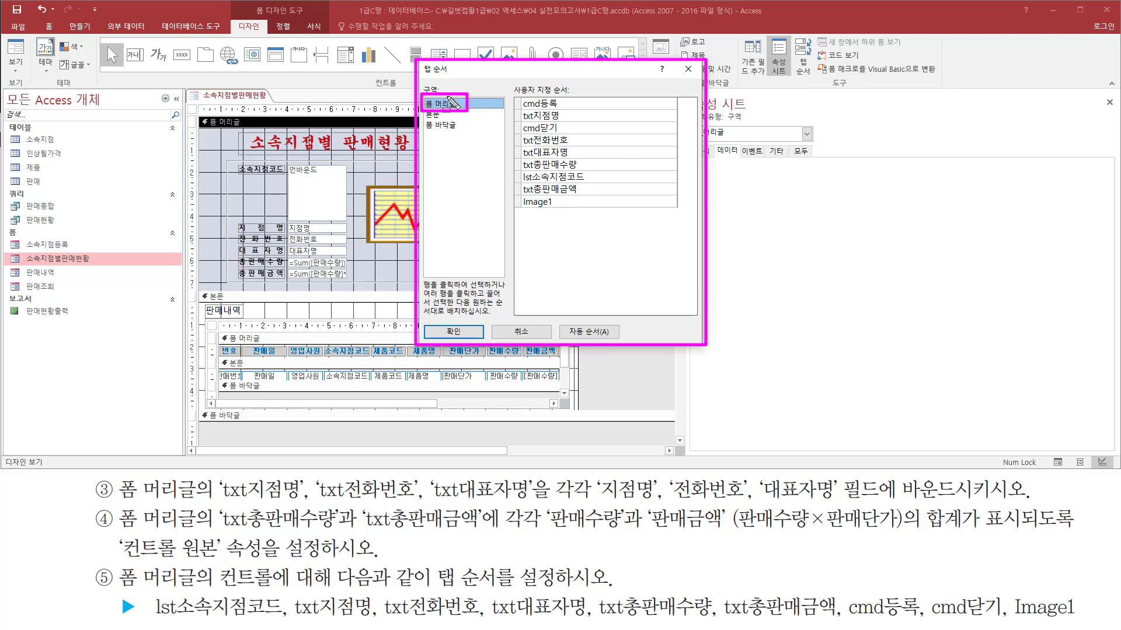
# - Following instruction ⑤, place lst소속지점코드 first and txt지점명 second in the form header's custom tab order
pyautogui.moveTo(511, 91)
pyautogui.mouseDown()
pyautogui.moveTo(584, 219)
pyautogui.moveTo(592, 214)
pyautogui.mouseUp()
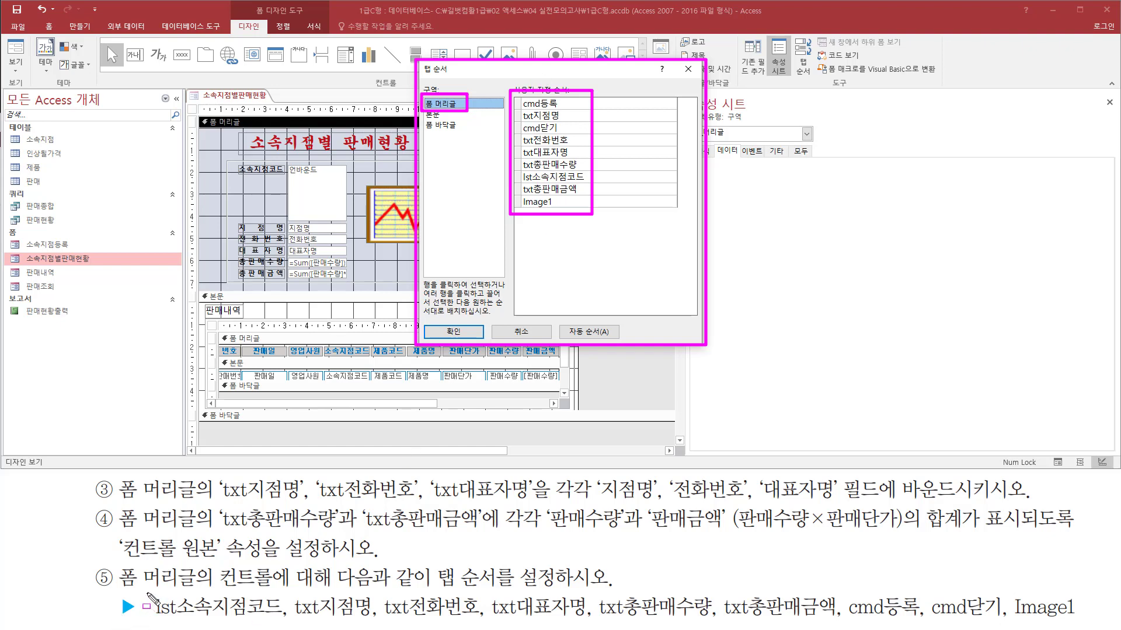
pyautogui.moveTo(147, 593)
pyautogui.mouseDown()
pyautogui.moveTo(677, 625)
pyautogui.moveTo(1084, 624)
pyautogui.mouseUp()
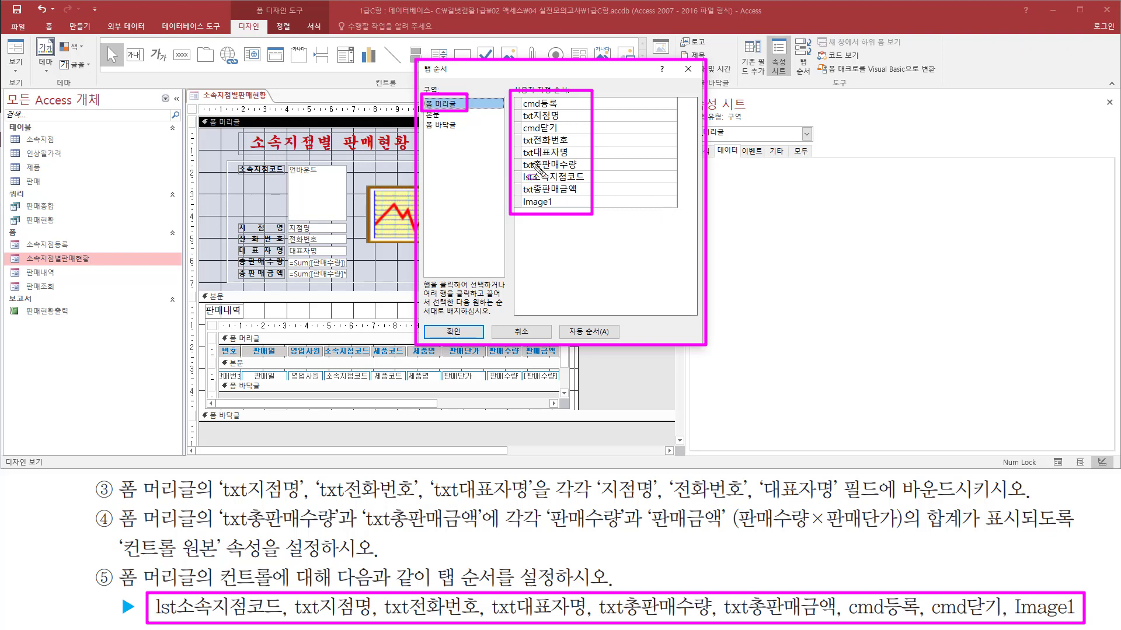
pyautogui.moveTo(516, 182)
pyautogui.mouseDown()
pyautogui.moveTo(583, 182)
pyautogui.moveTo(588, 170)
pyautogui.mouseUp()
pyautogui.press('Escape')
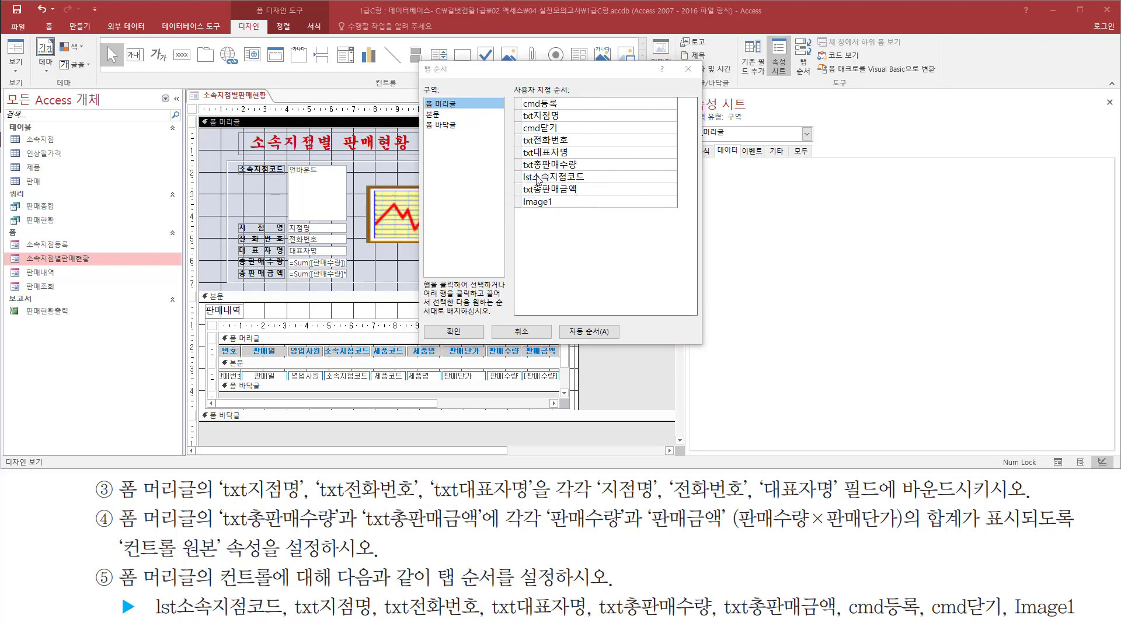
pyautogui.click(517, 178)
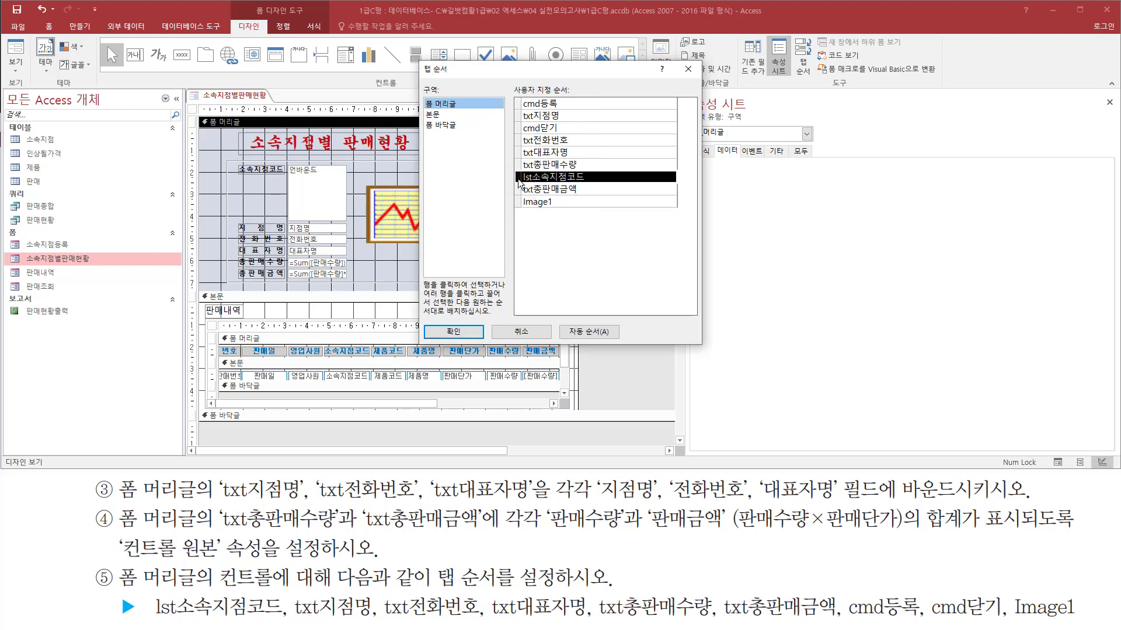
pyautogui.moveTo(517, 183); pyautogui.dragTo(527, 104)
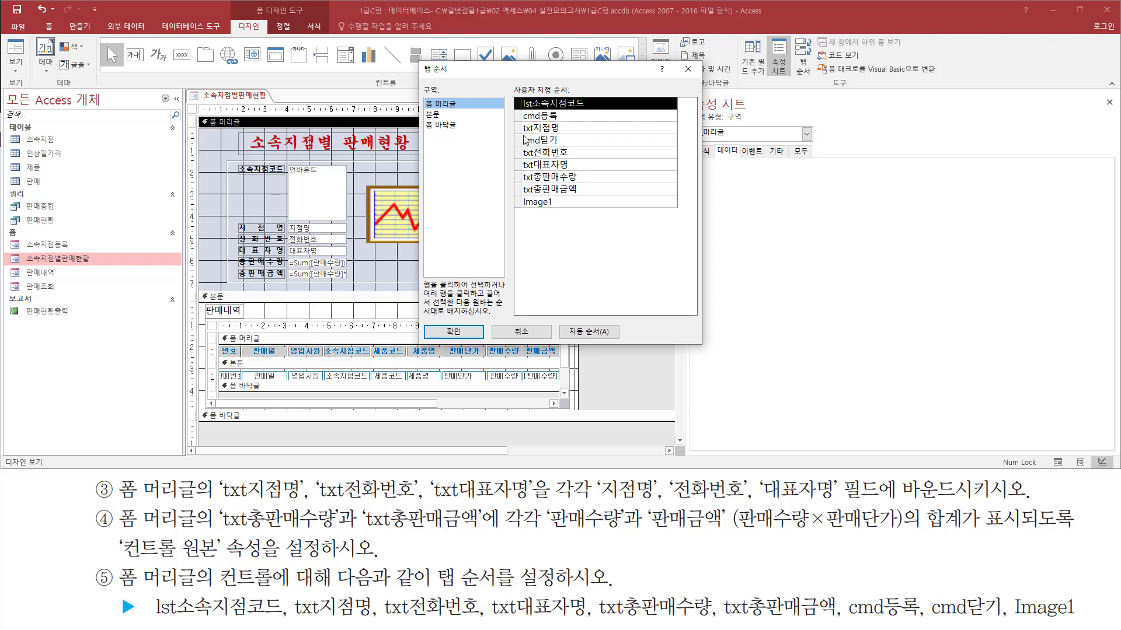
pyautogui.click(517, 131)
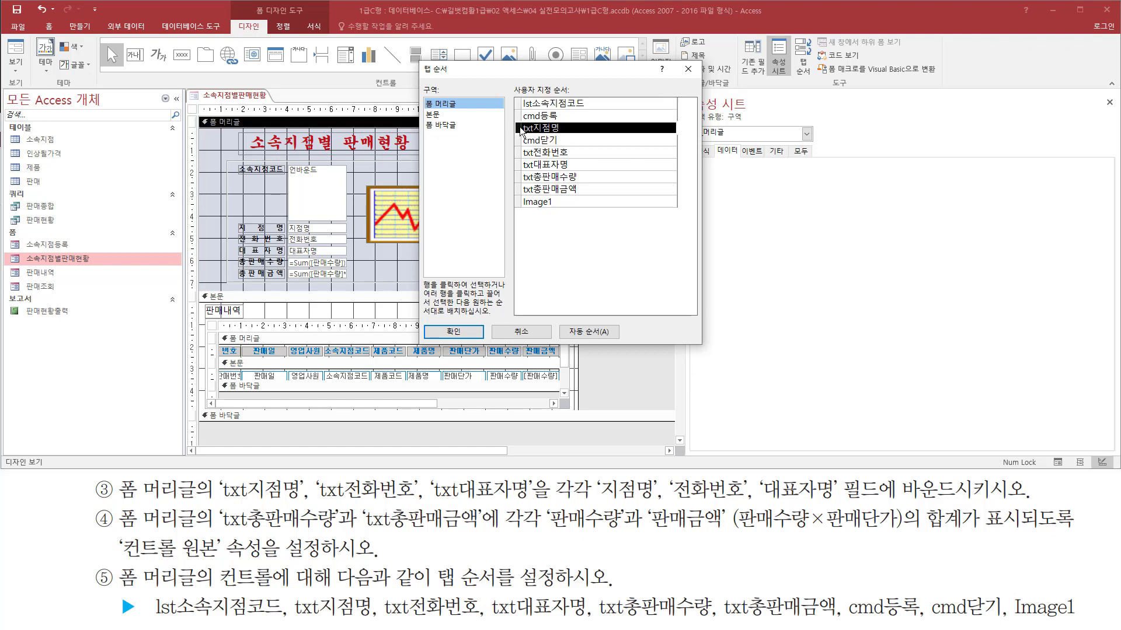
pyautogui.moveTo(520, 132); pyautogui.dragTo(523, 119)
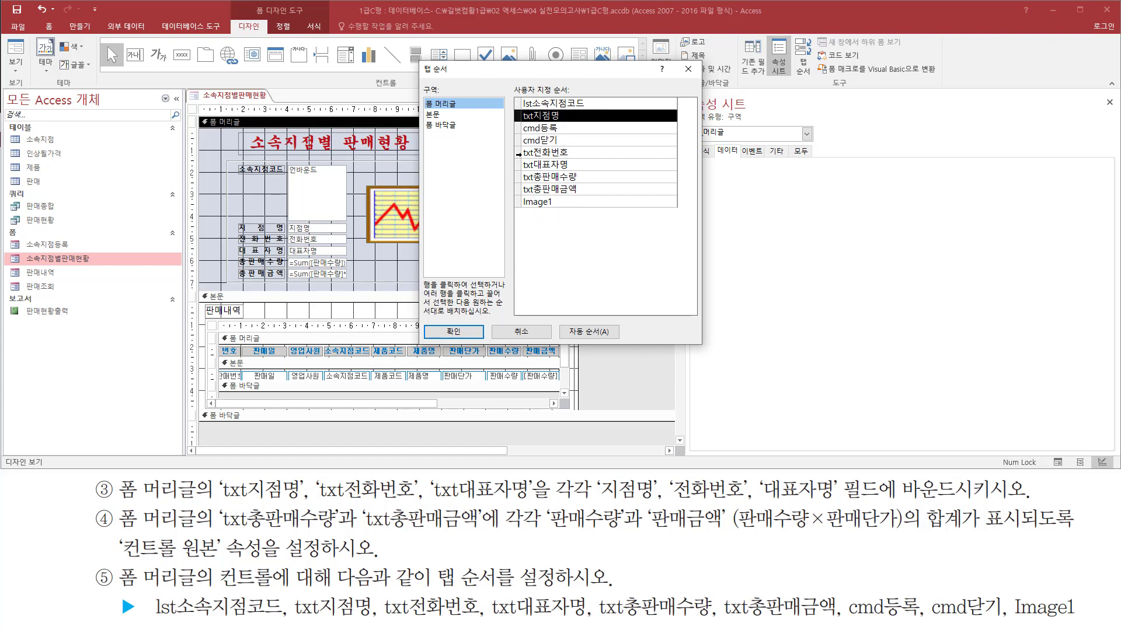
# - Place txt전화번호 and txt대표자명 directly after txt지점명 in the custom tab order
pyautogui.click(516, 153)
pyautogui.moveTo(516, 155); pyautogui.dragTo(528, 133)
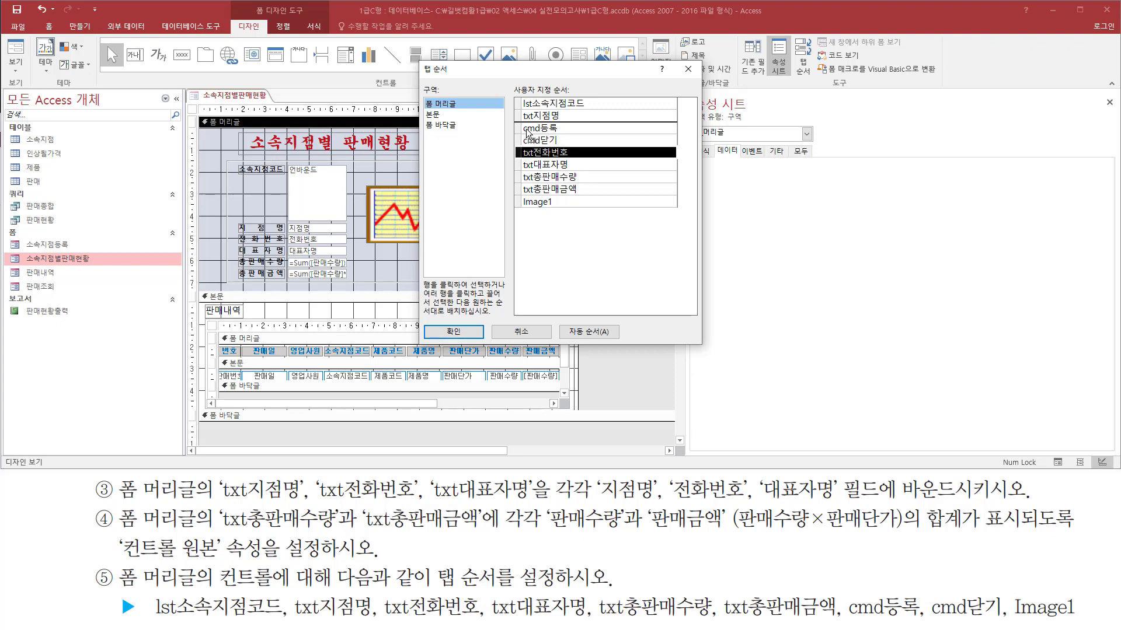
pyautogui.moveTo(528, 133); pyautogui.dragTo(528, 132)
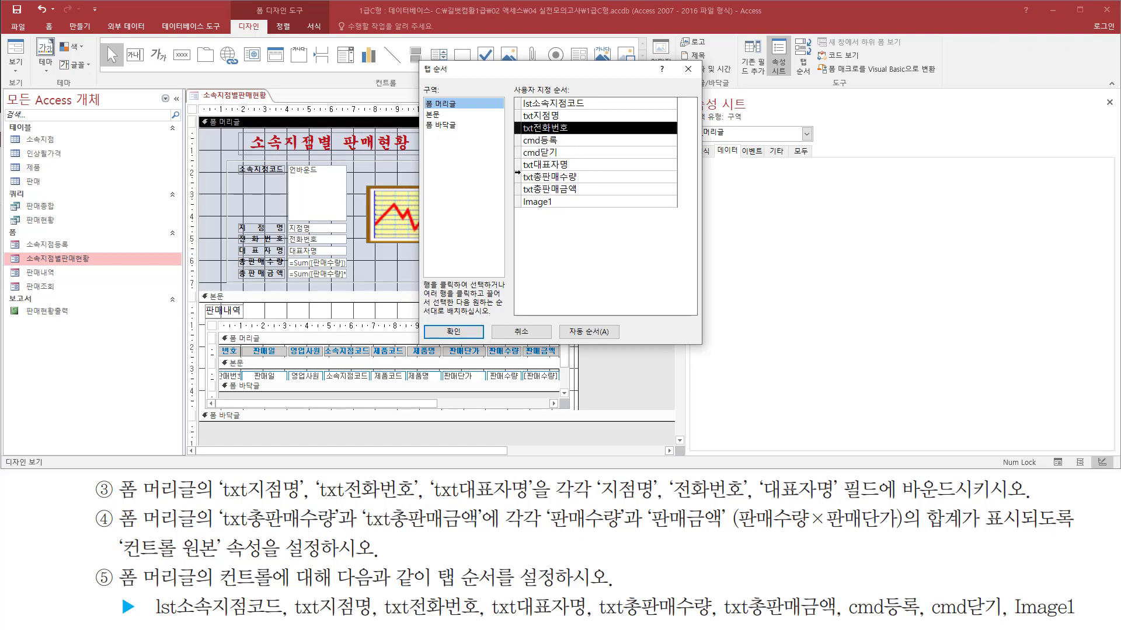
pyautogui.click(517, 165)
pyautogui.moveTo(517, 166); pyautogui.dragTo(521, 146)
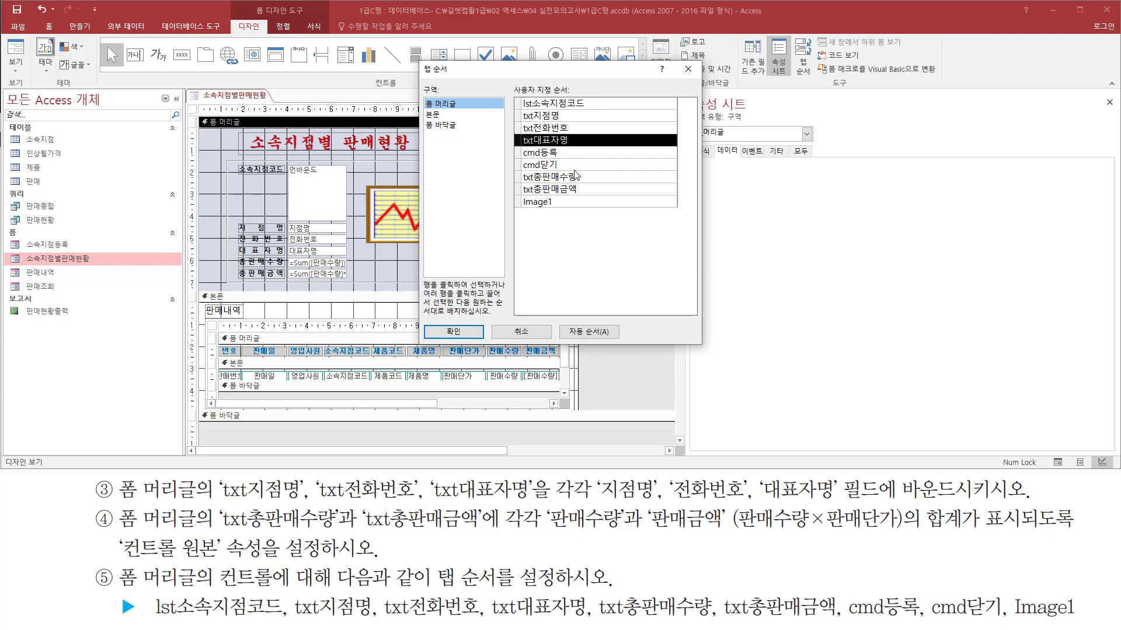
# - Place txt총판매수량 and txt총판매금액 directly after txt대표자명, ahead of cmd등록, in the custom tab order
pyautogui.click(518, 178)
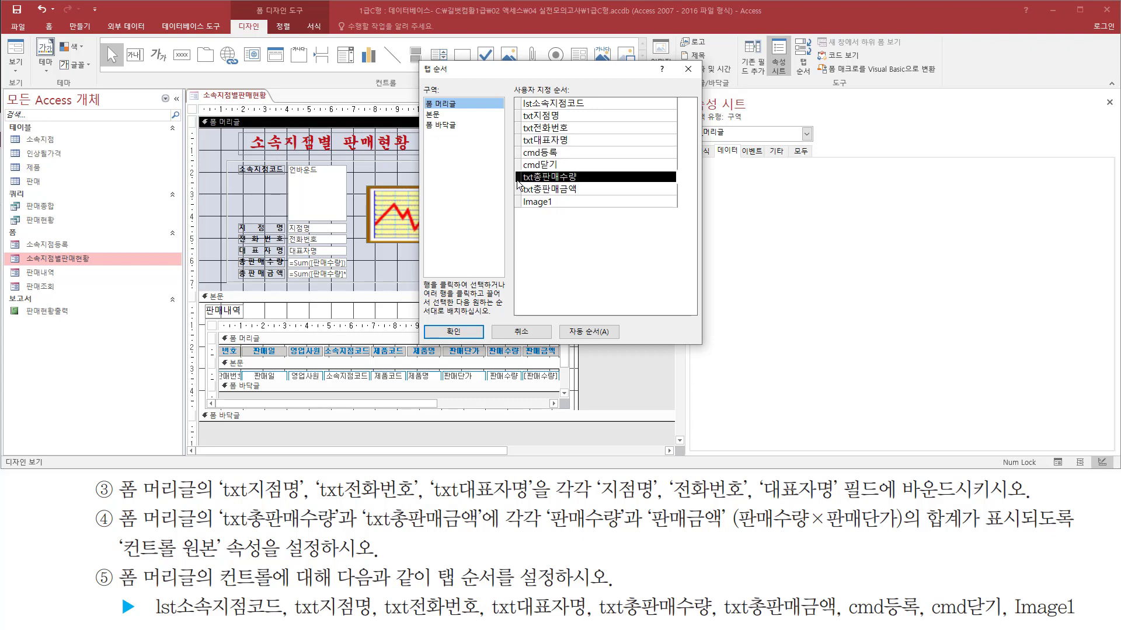
pyautogui.moveTo(517, 182); pyautogui.dragTo(525, 155)
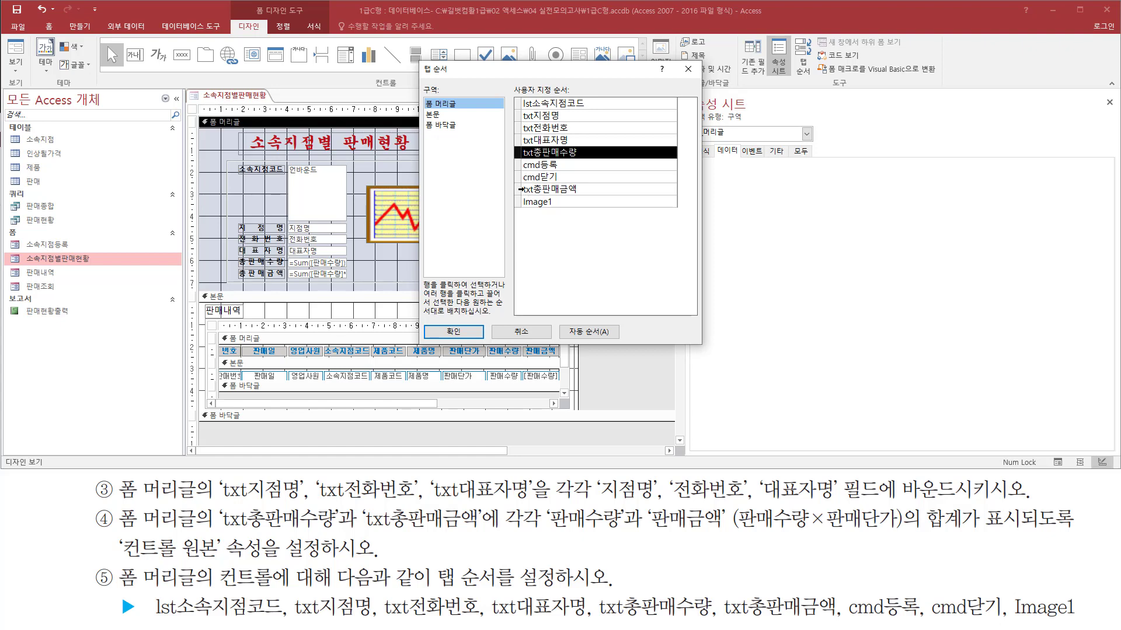
pyautogui.click(518, 189)
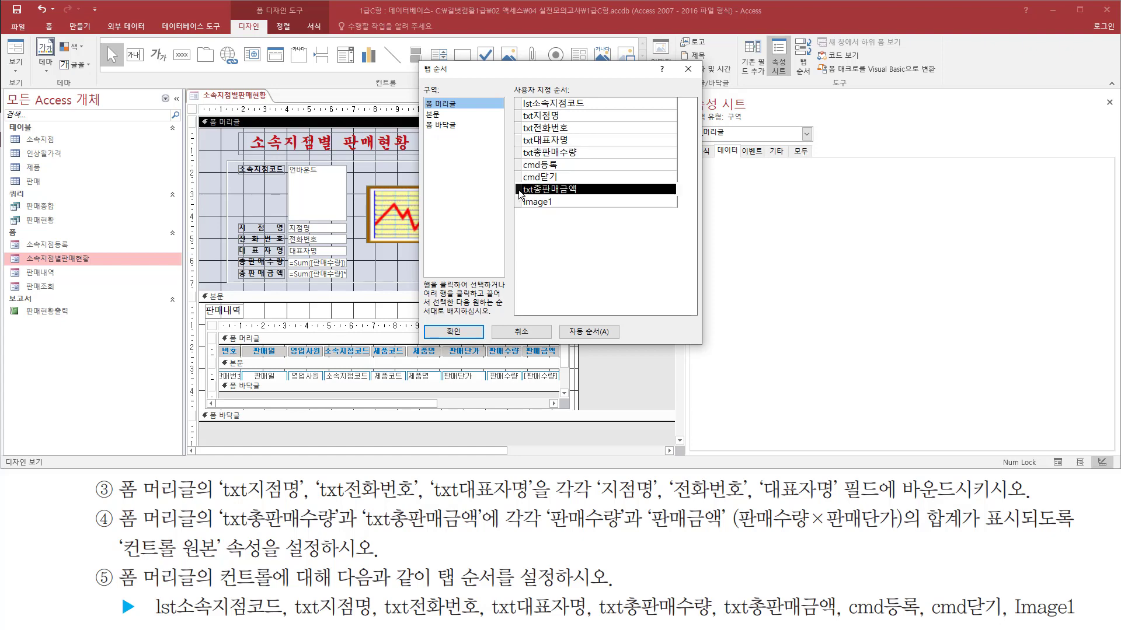
pyautogui.moveTo(520, 194); pyautogui.dragTo(521, 170)
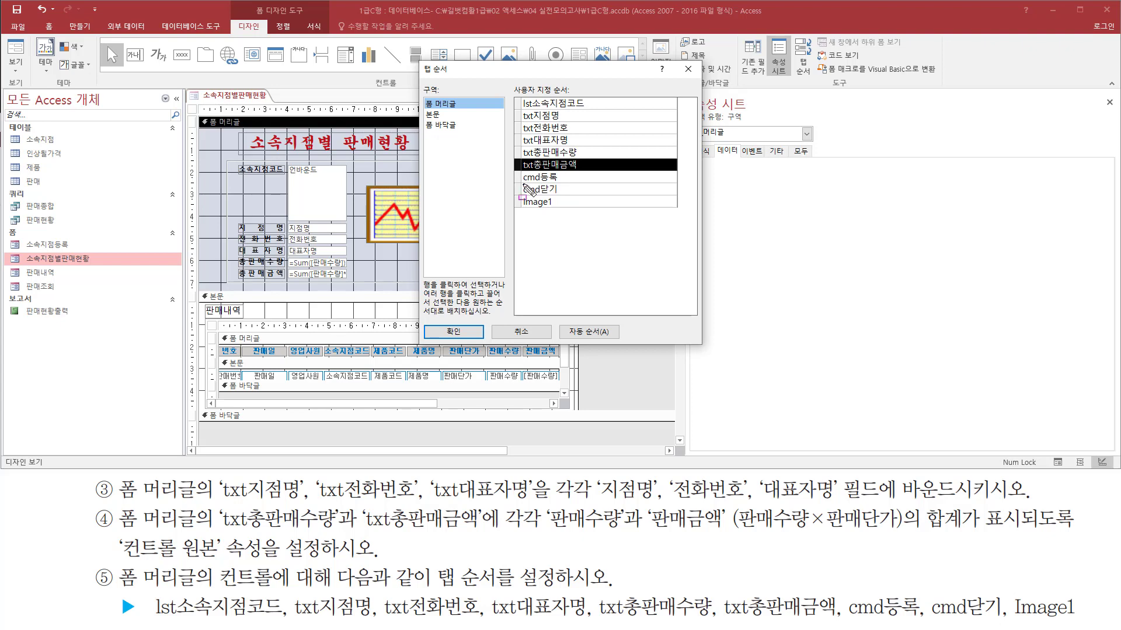
# - Compare the last three entries, cmd등록, cmd닫기 and Image1, with instruction ⑤ and apply the tab order
pyautogui.moveTo(521, 184)
pyautogui.mouseDown()
pyautogui.moveTo(559, 182)
pyautogui.moveTo(552, 212)
pyautogui.moveTo(565, 211)
pyautogui.mouseUp()
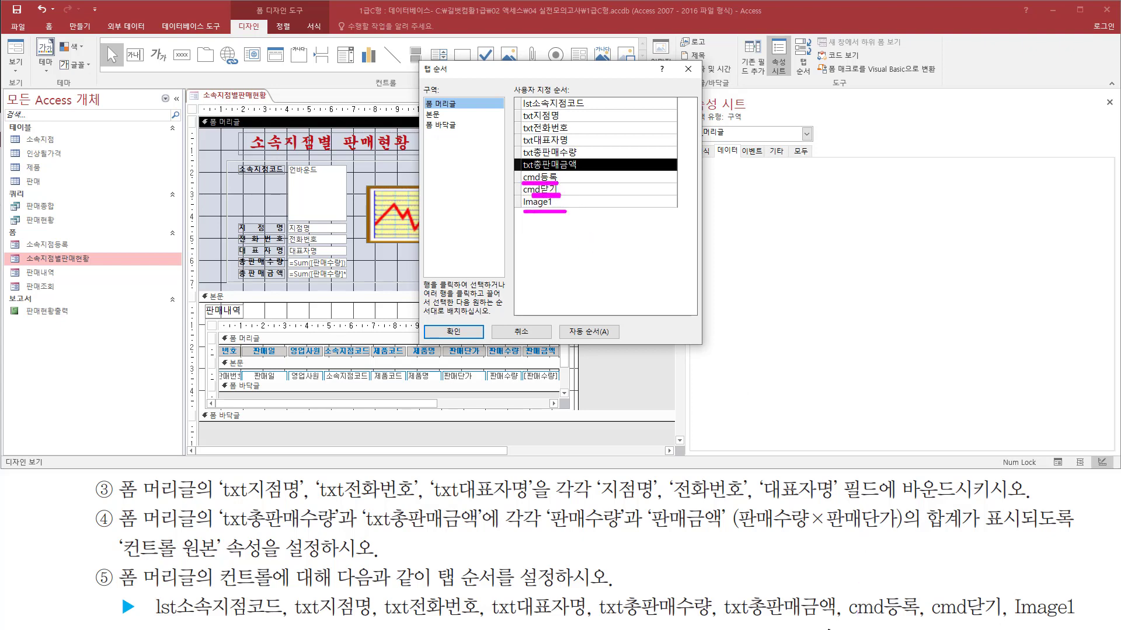
pyautogui.moveTo(836, 618); pyautogui.dragTo(1086, 617)
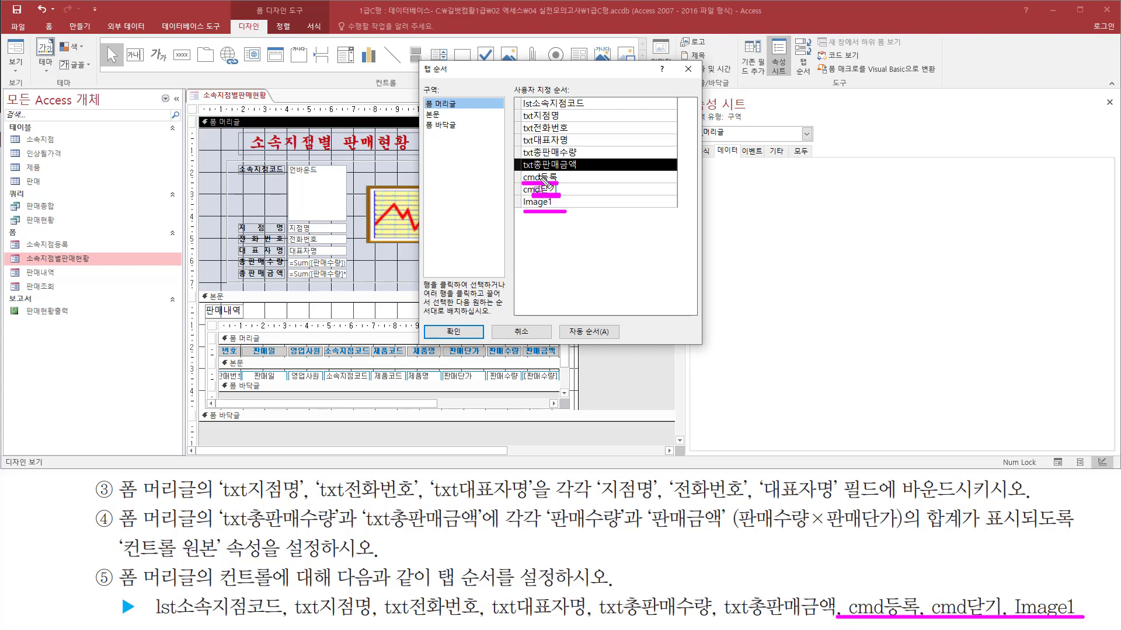
pyautogui.press('Escape')
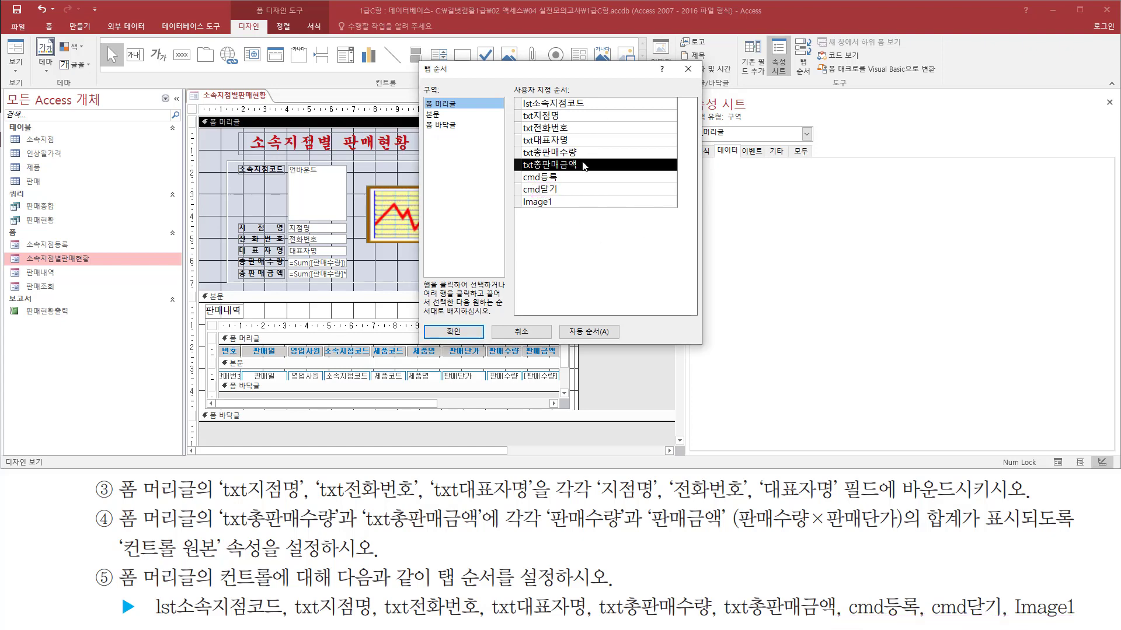
pyautogui.hotkey('ctrl', 'shift', 'd')
pyautogui.moveTo(424, 327); pyautogui.dragTo(483, 350)
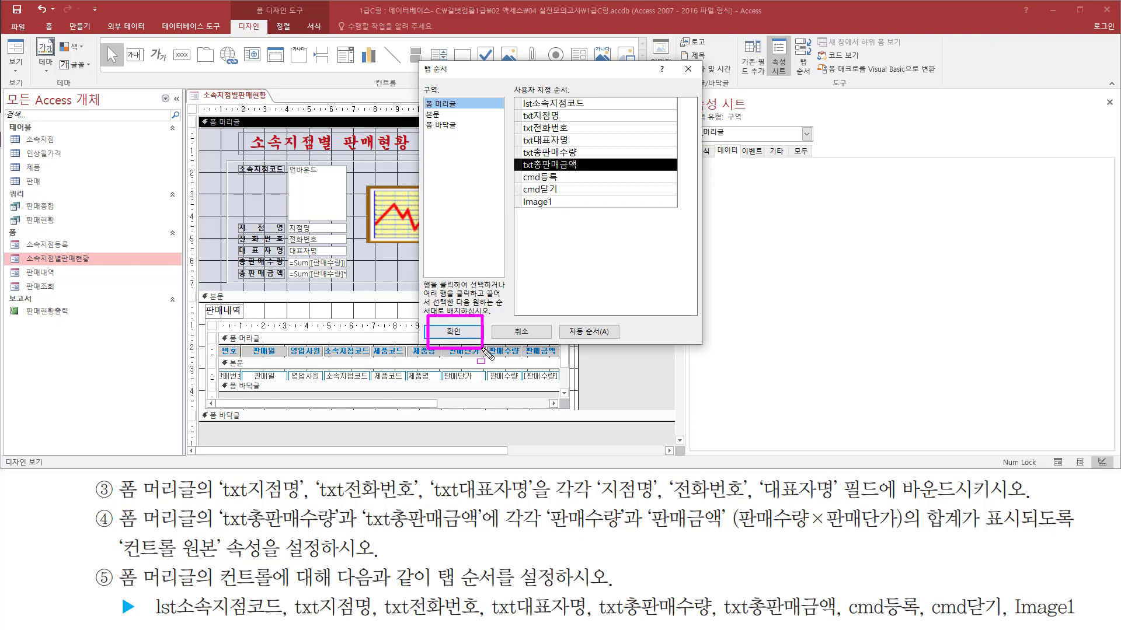
pyautogui.press('Escape')
pyautogui.click(467, 331)
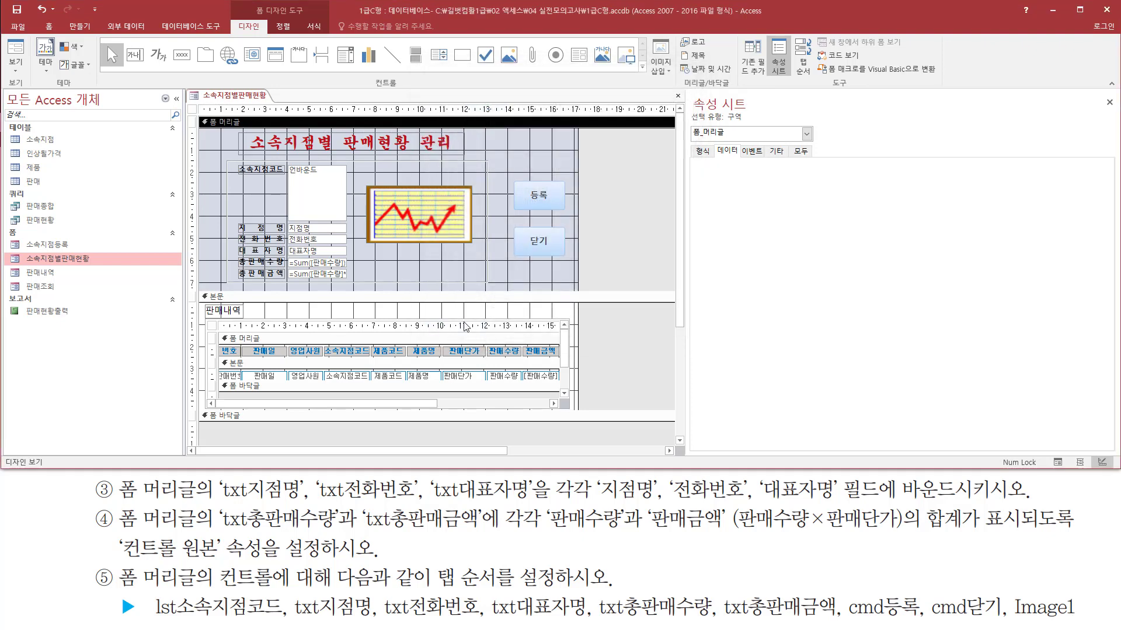
# - Show the form in Form view and move the focus through the header controls to check the new tab order
pyautogui.rightClick(612, 146)
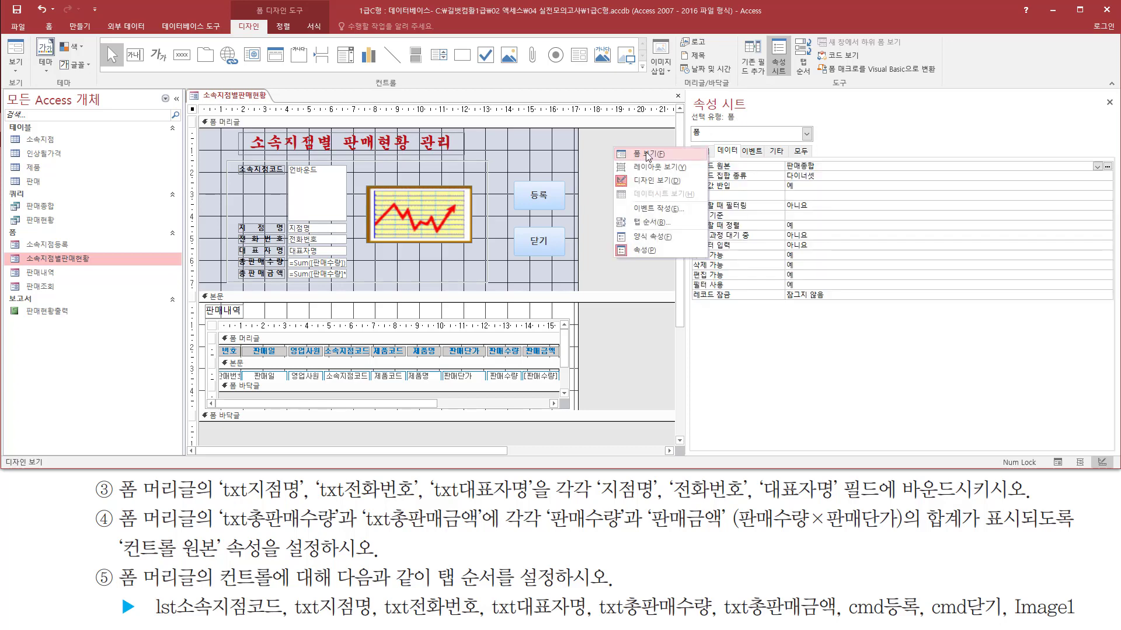
pyautogui.click(647, 154)
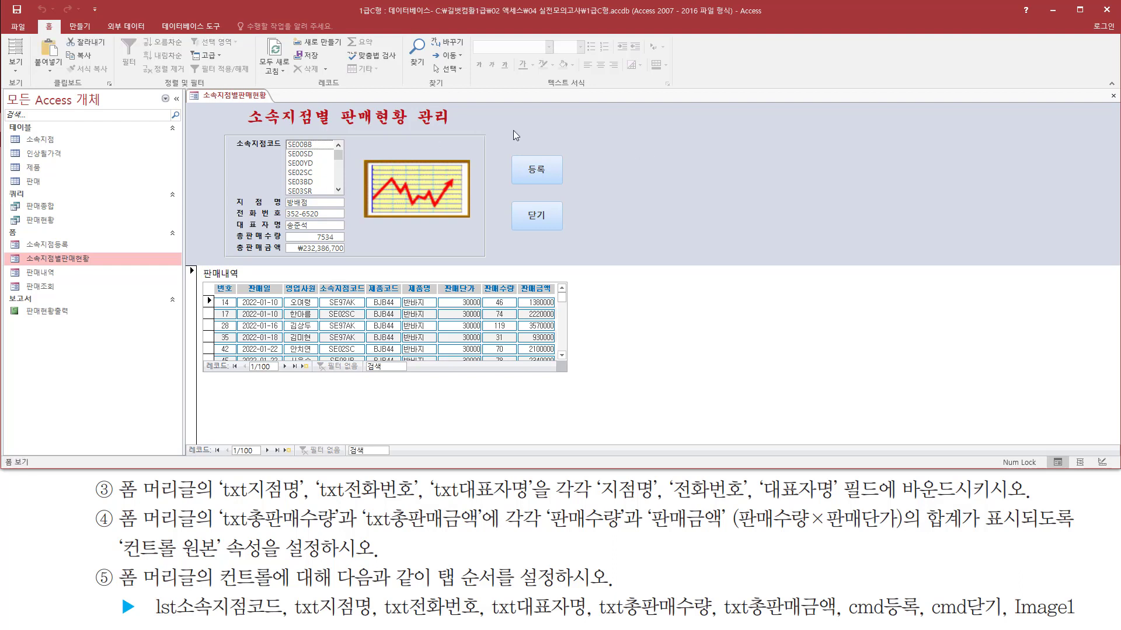
pyautogui.moveTo(283, 136); pyautogui.dragTo(351, 197)
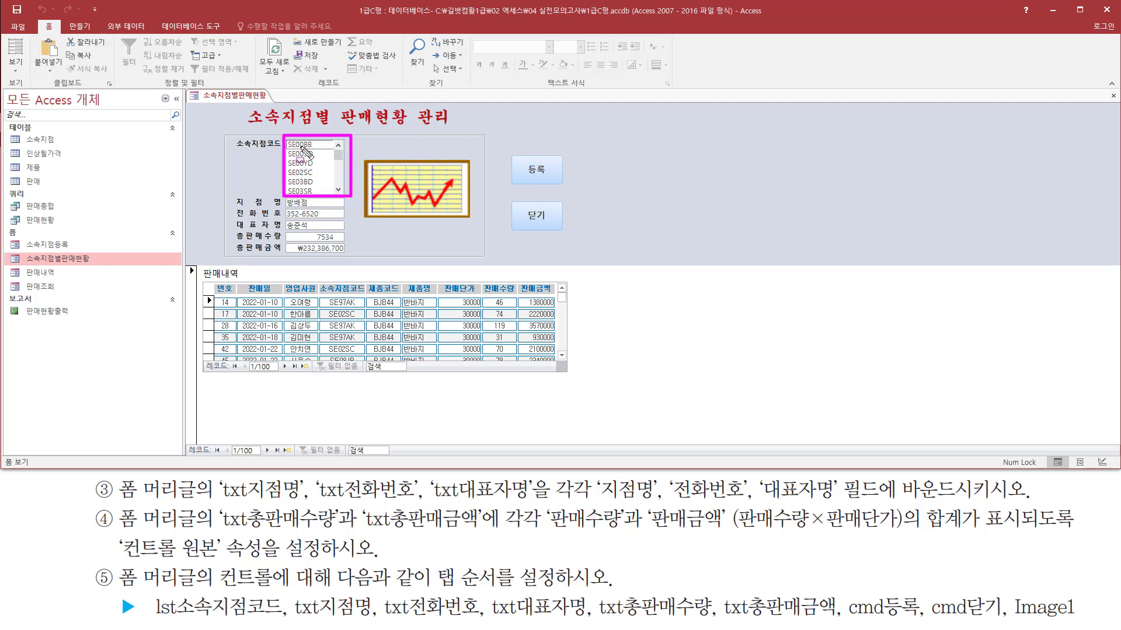
pyautogui.press('Escape')
pyautogui.click(227, 115)
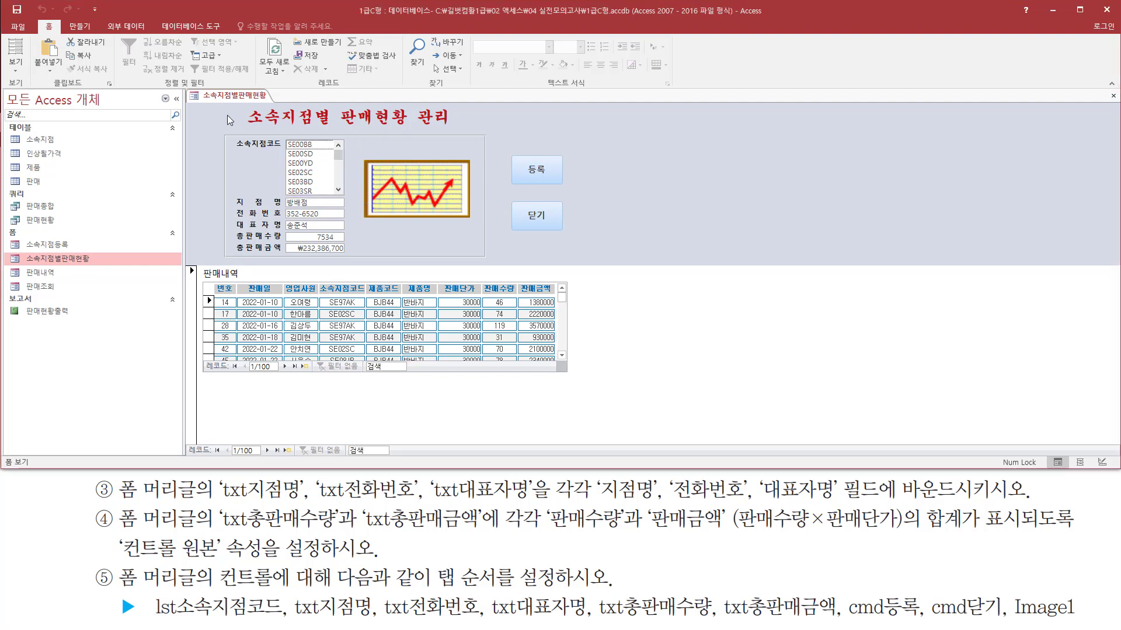
pyautogui.press('Tab')
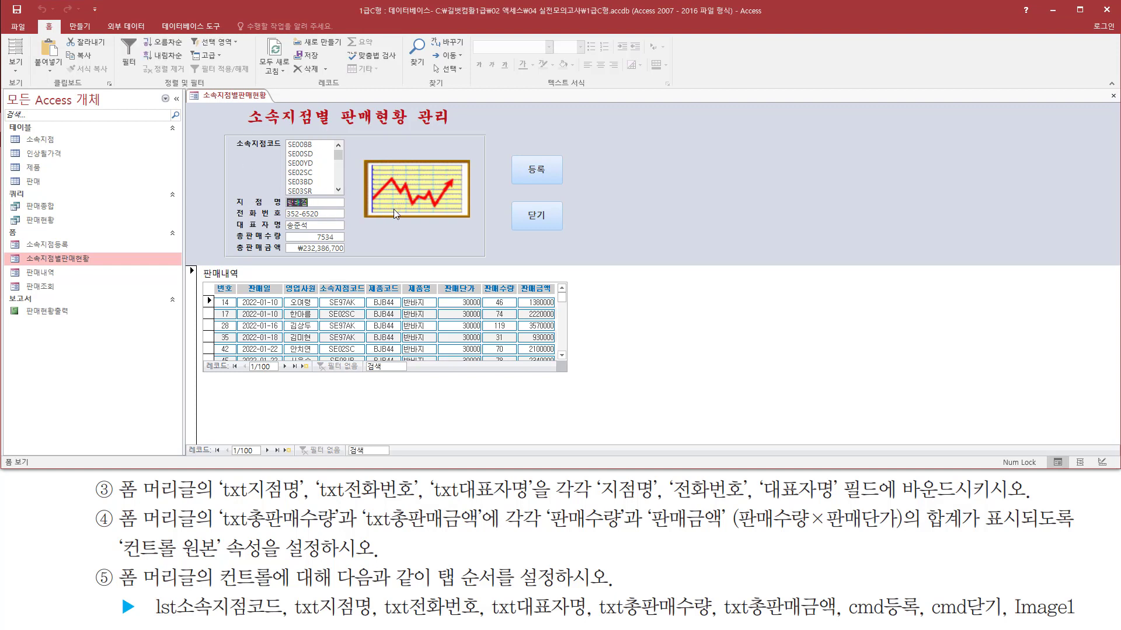
pyautogui.press('Tab')
pyautogui.press('Tab')
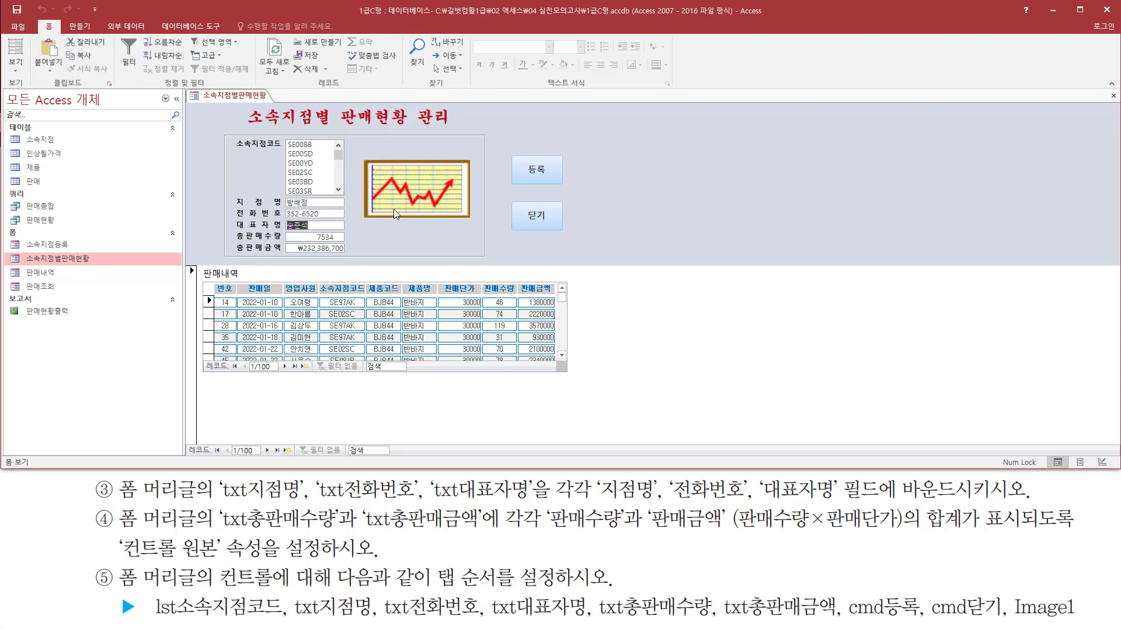
pyautogui.press('Tab')
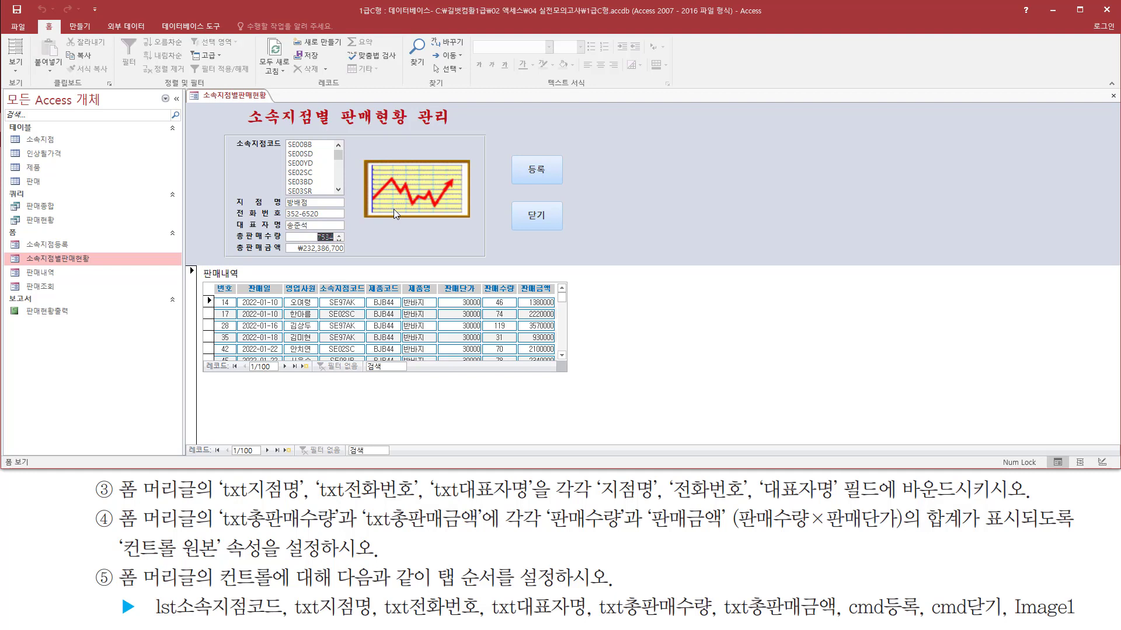
pyautogui.press('Tab')
pyautogui.press('Tab')
pyautogui.press('Tab')
pyautogui.press('Tab')
pyautogui.press('Tab')
pyautogui.press('Tab')
pyautogui.press('Tab')
pyautogui.press('Tab')
pyautogui.press('Tab')
pyautogui.press('Tab')
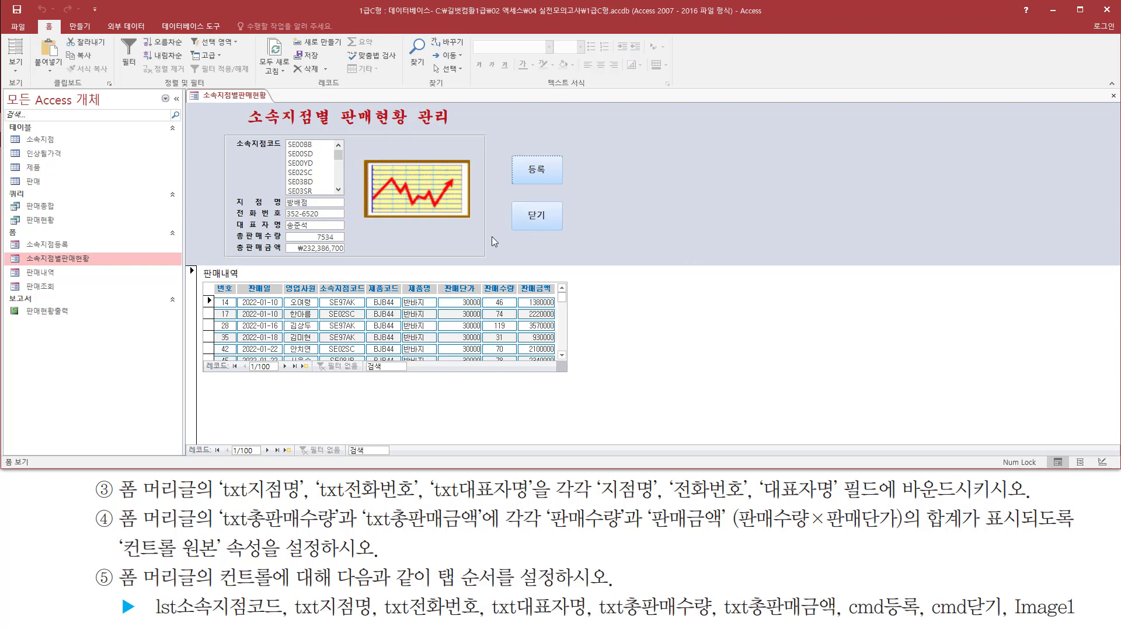
pyautogui.press('Tab')
pyautogui.press('Tab')
pyautogui.press('Tab')
pyautogui.press('Tab')
pyautogui.press('Tab')
pyautogui.press('Tab')
pyautogui.press('Tab')
pyautogui.press('Tab')
pyautogui.press('Tab')
pyautogui.press('Tab')
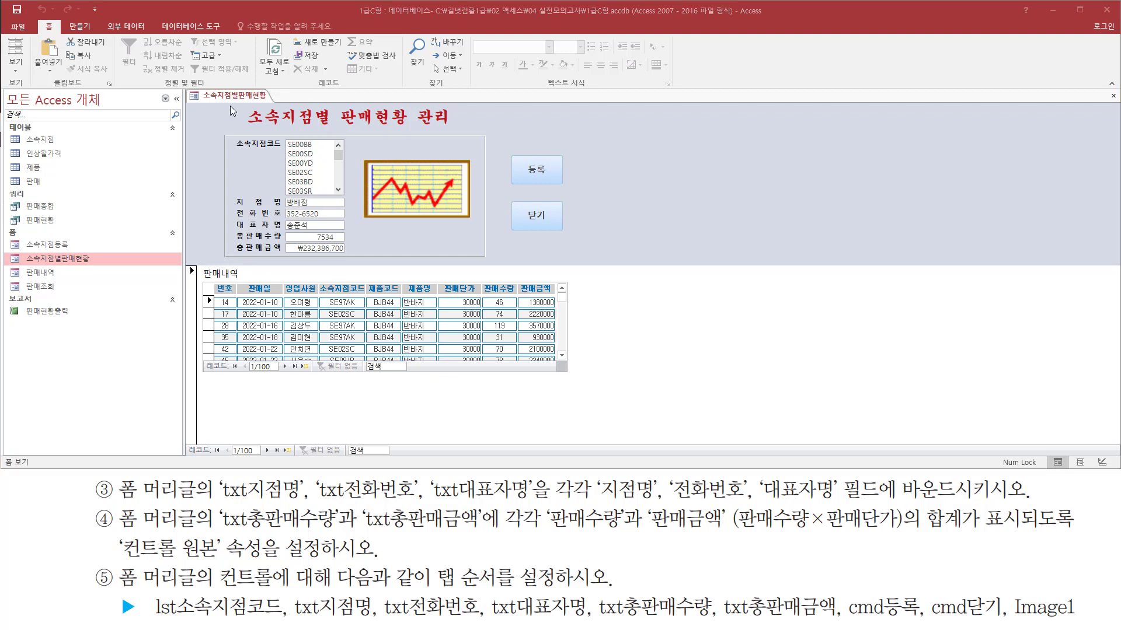
# - Close the 소속지점별판매현황 form and save its design changes
pyautogui.rightClick(229, 103)
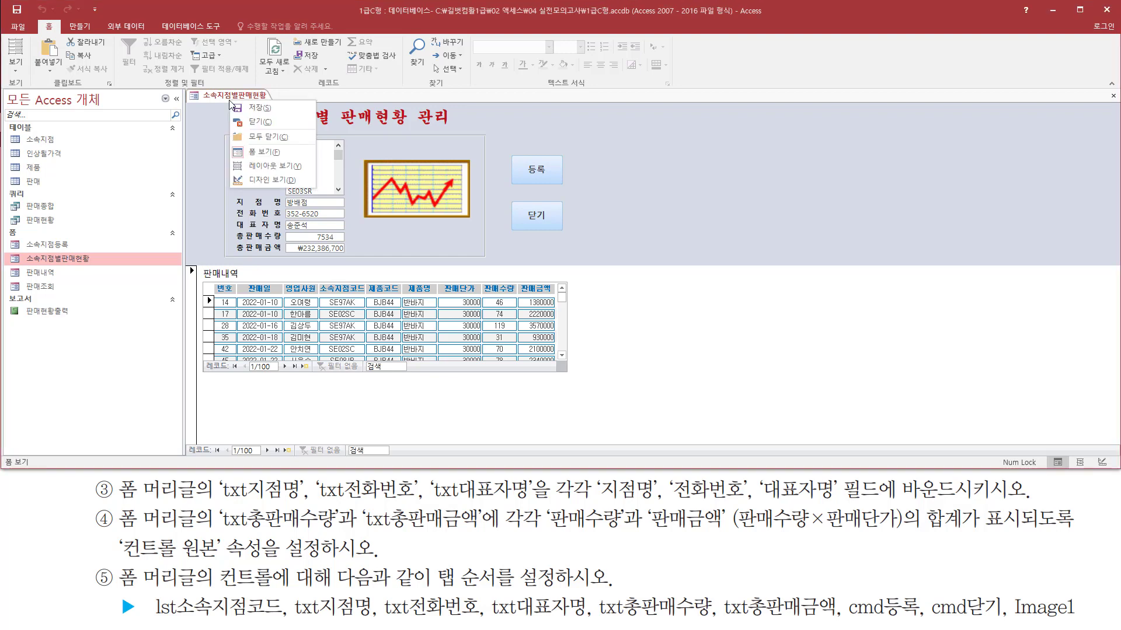
pyautogui.click(271, 122)
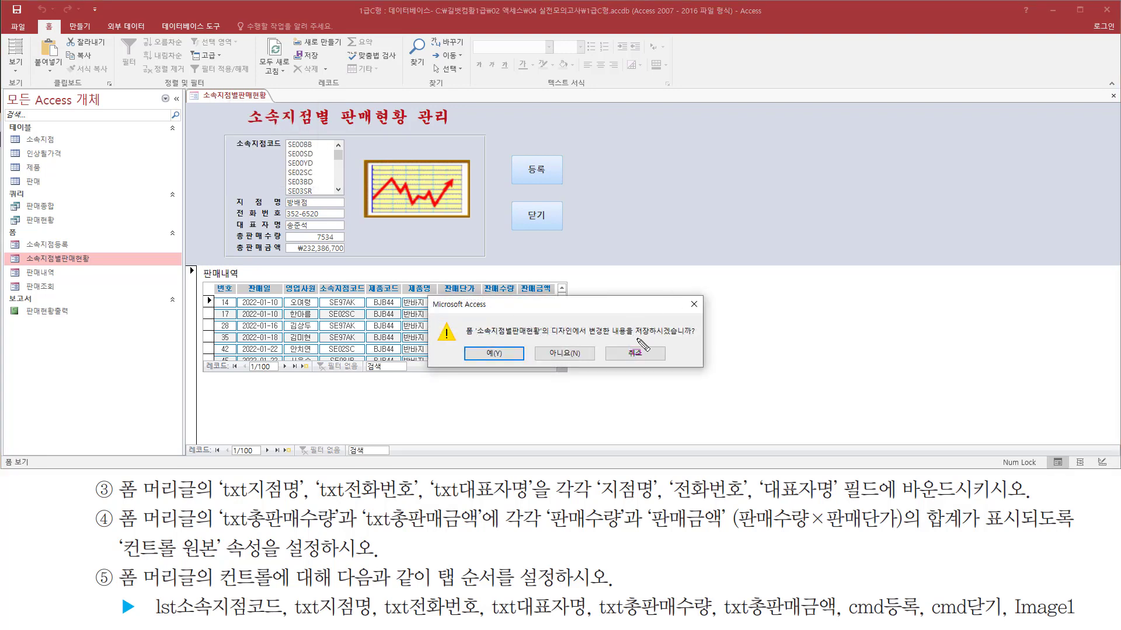
pyautogui.click(495, 353)
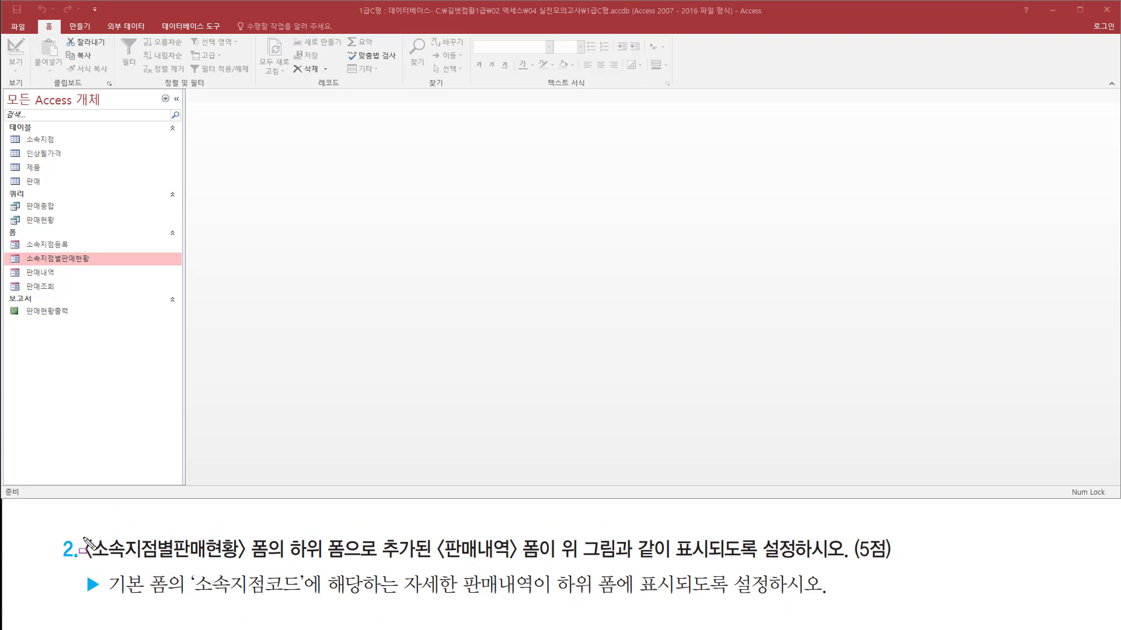
# - Open the 소속지점별판매현황 form and compare its 판매내역 subform with instruction 2 and the sample figure
pyautogui.moveTo(78, 529); pyautogui.dragTo(273, 566)
pyautogui.moveTo(19, 246)
pyautogui.mouseDown()
pyautogui.moveTo(37, 268)
pyautogui.moveTo(120, 269)
pyautogui.mouseUp()
pyautogui.press('Escape')
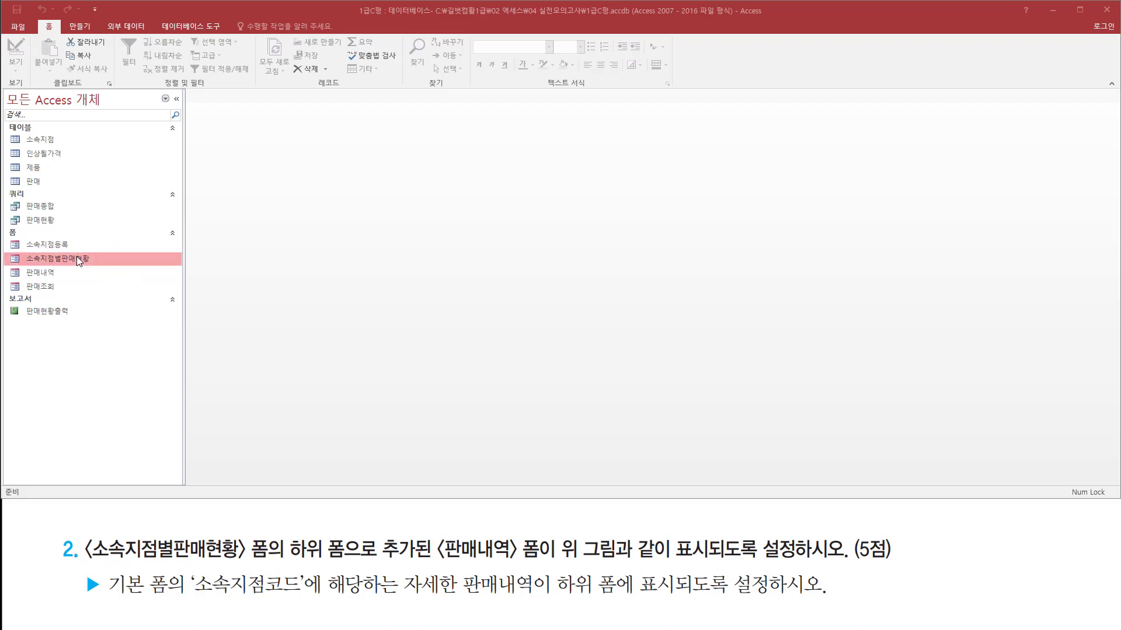
pyautogui.doubleClick(76, 258)
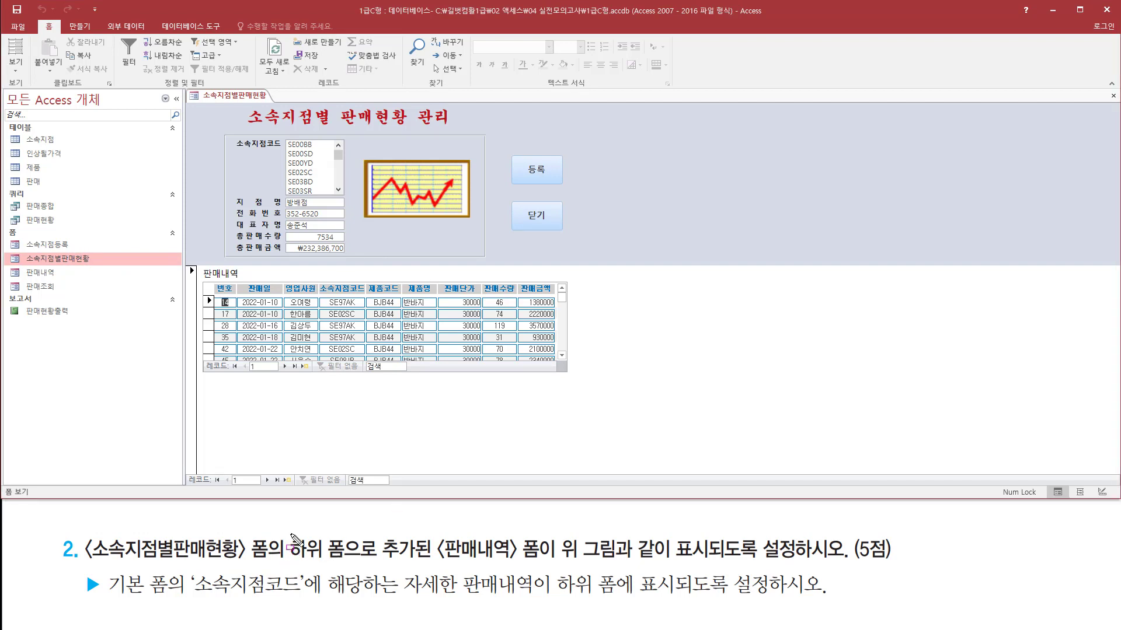
pyautogui.moveTo(290, 531)
pyautogui.mouseDown()
pyautogui.moveTo(304, 549)
pyautogui.moveTo(391, 562)
pyautogui.moveTo(542, 564)
pyautogui.mouseUp()
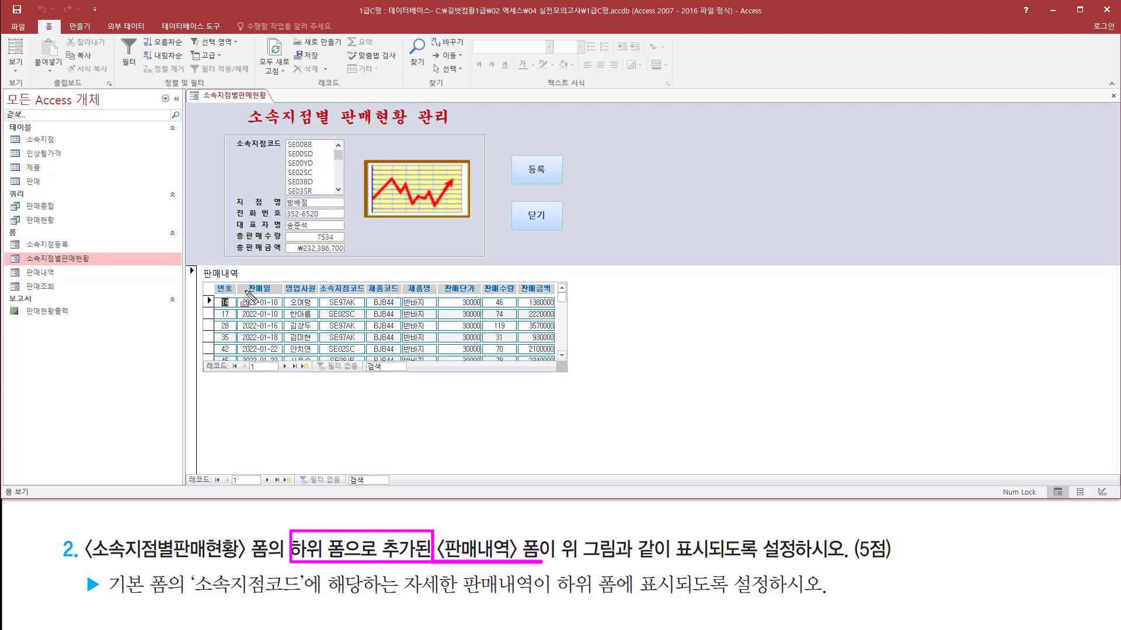
pyautogui.moveTo(471, 352); pyautogui.dragTo(570, 375)
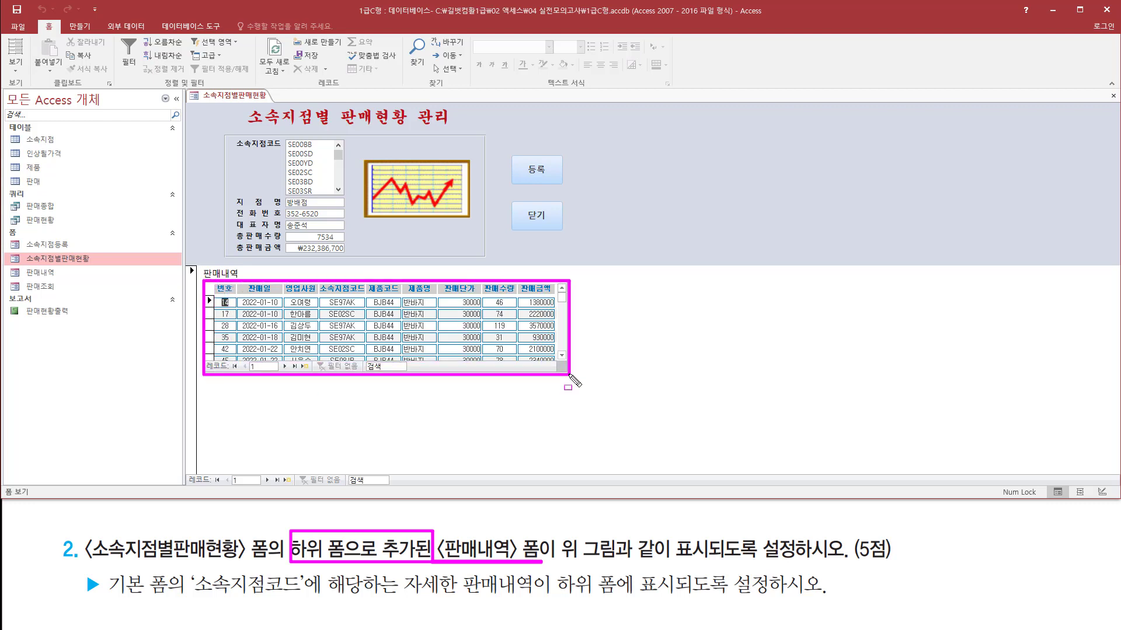
pyautogui.moveTo(570, 563); pyautogui.dragTo(798, 563)
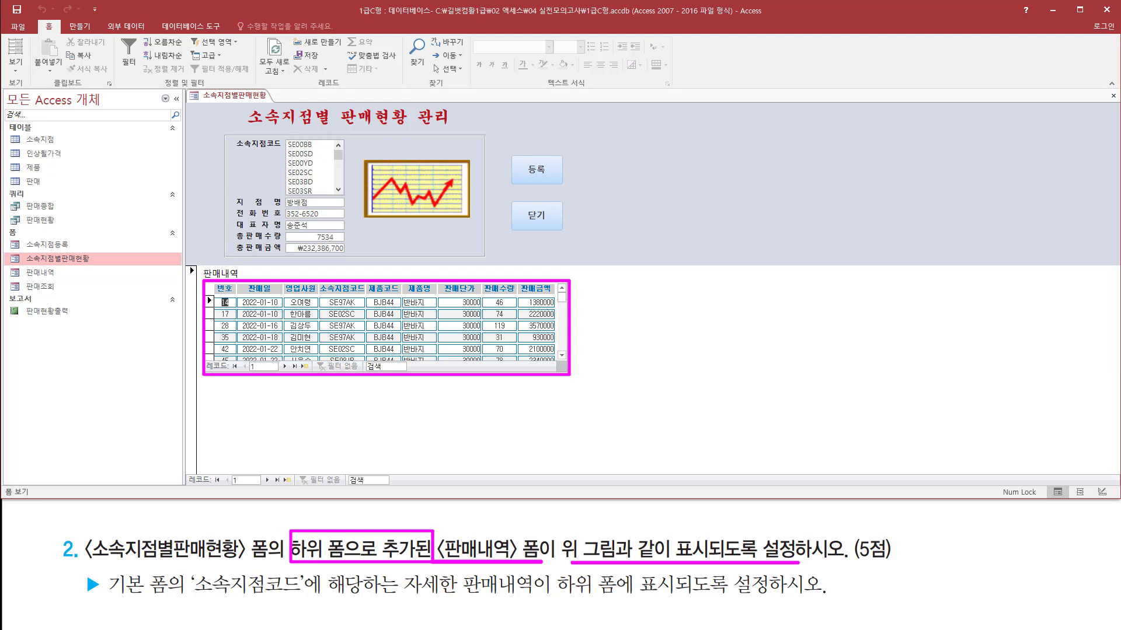
pyautogui.press('Escape')
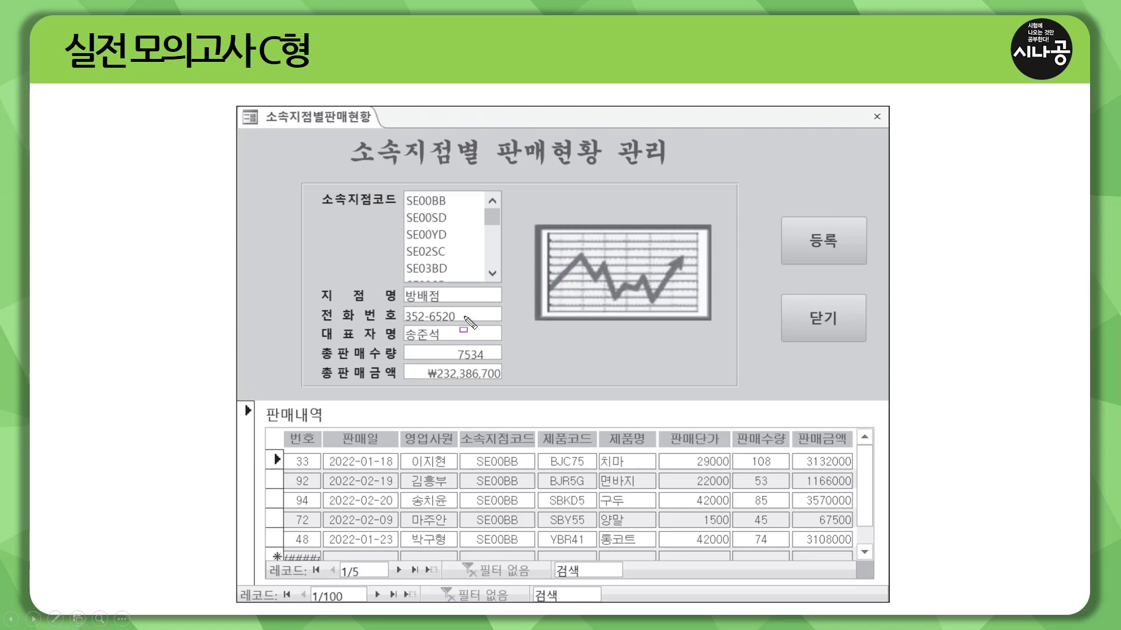
pyautogui.moveTo(409, 217)
pyautogui.mouseDown()
pyautogui.moveTo(449, 212)
pyautogui.moveTo(403, 193)
pyautogui.moveTo(455, 193)
pyautogui.mouseUp()
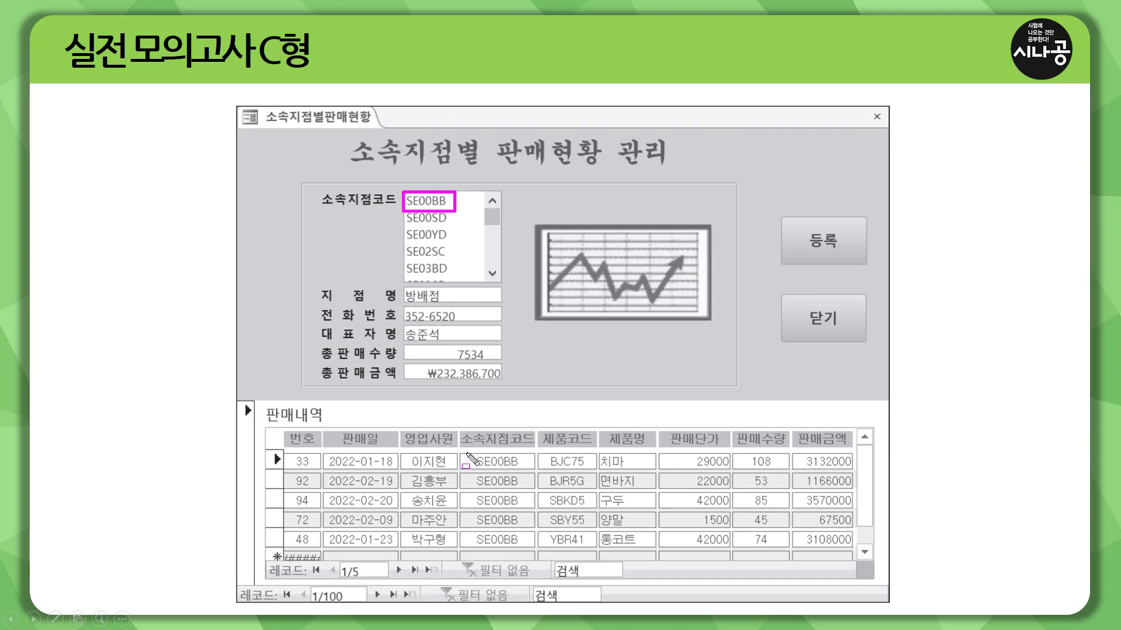
pyautogui.moveTo(468, 455)
pyautogui.mouseDown()
pyautogui.moveTo(532, 547)
pyautogui.moveTo(532, 457)
pyautogui.moveTo(533, 545)
pyautogui.mouseUp()
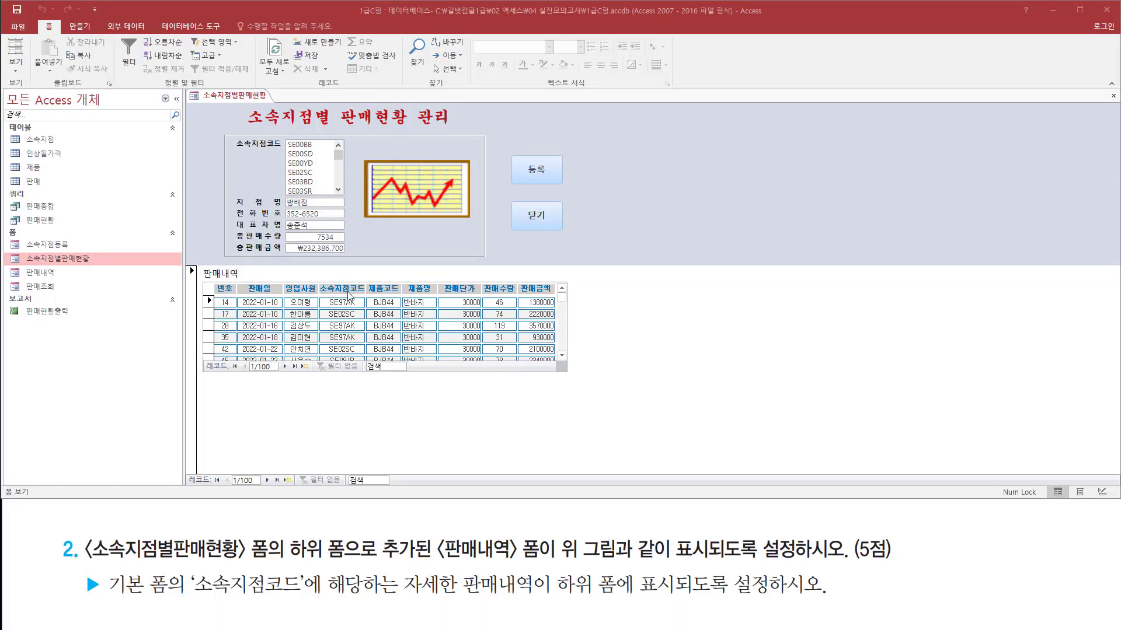
# - Select 소속지점코드 SE00BB, SE00SD, SE00YD and SE02SC in turn to check whether the 판매내역 subform follows the selection
pyautogui.click(309, 146)
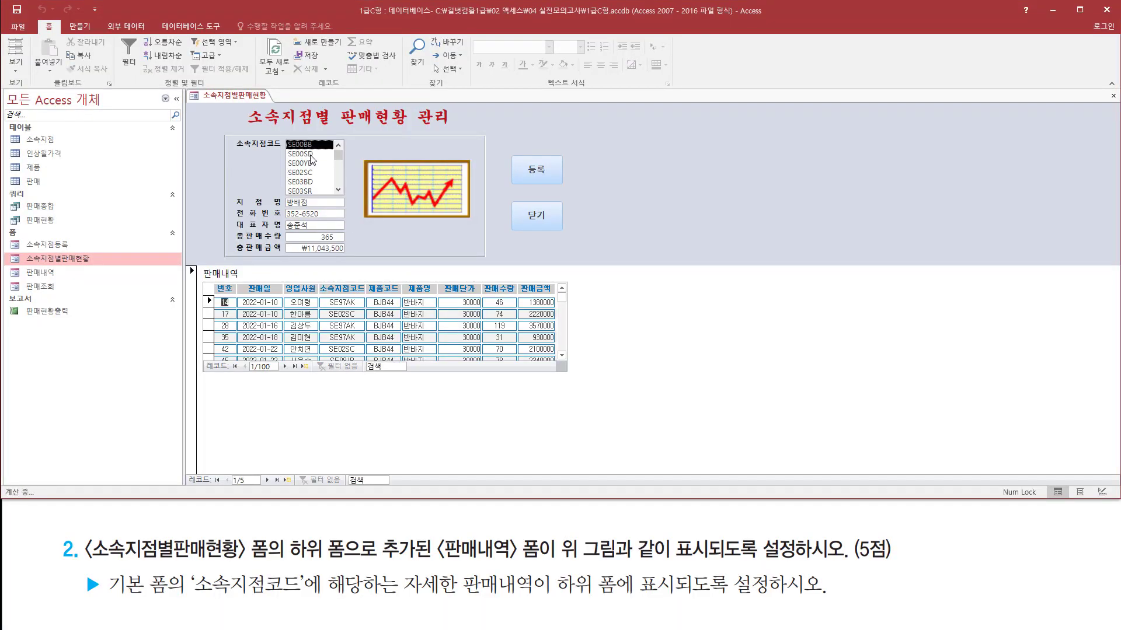
pyautogui.click(310, 155)
pyautogui.click(311, 164)
pyautogui.click(312, 174)
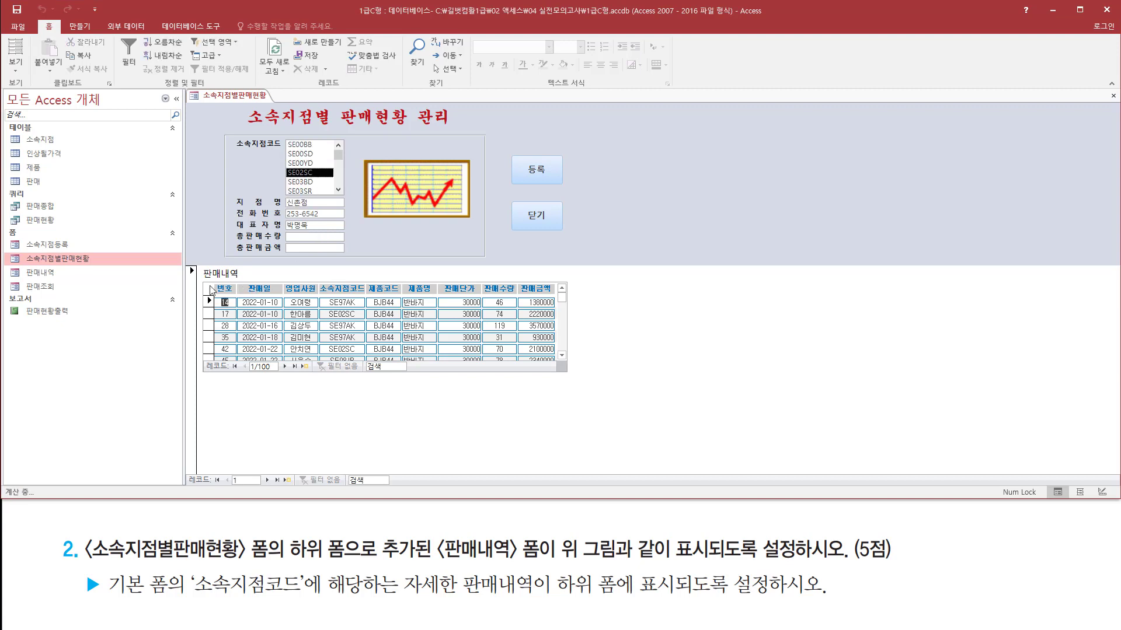
pyautogui.moveTo(203, 278)
pyautogui.mouseDown()
pyautogui.moveTo(233, 394)
pyautogui.moveTo(569, 382)
pyautogui.mouseUp()
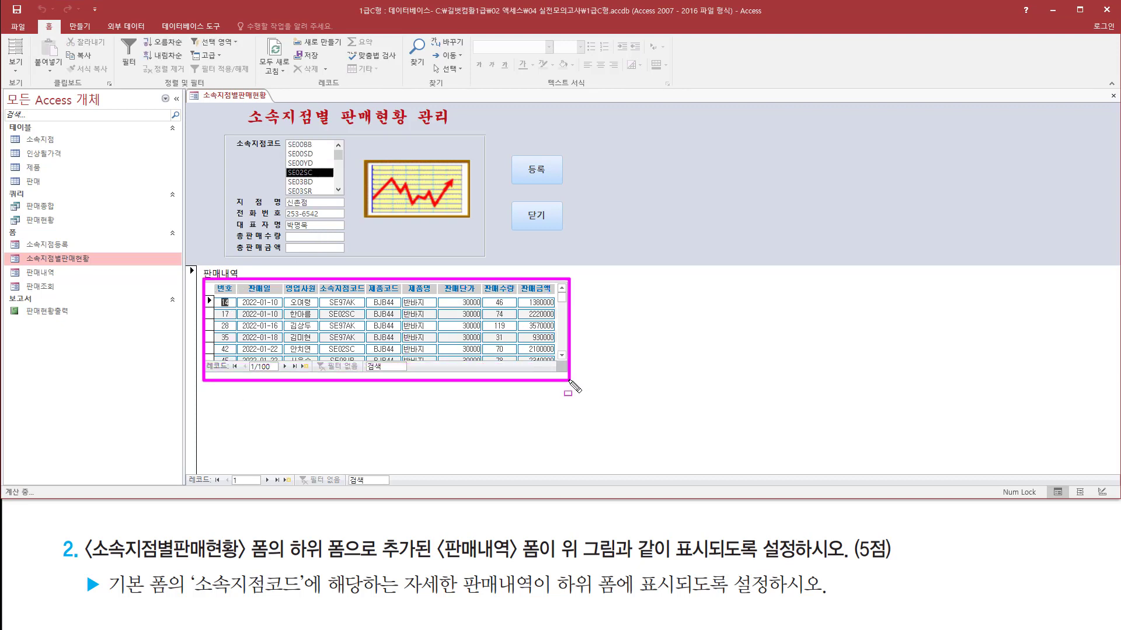
pyautogui.press('Escape')
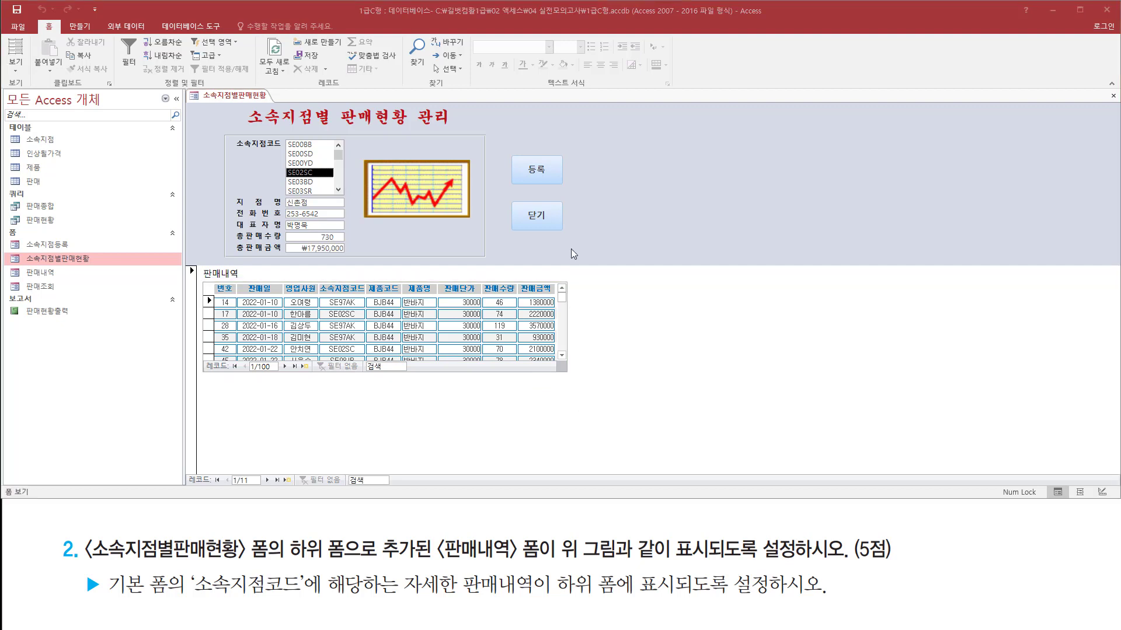
# - Switch the form to Design view, select the 판매내역 subform control and locate its master and child link field properties
pyautogui.rightClick(520, 114)
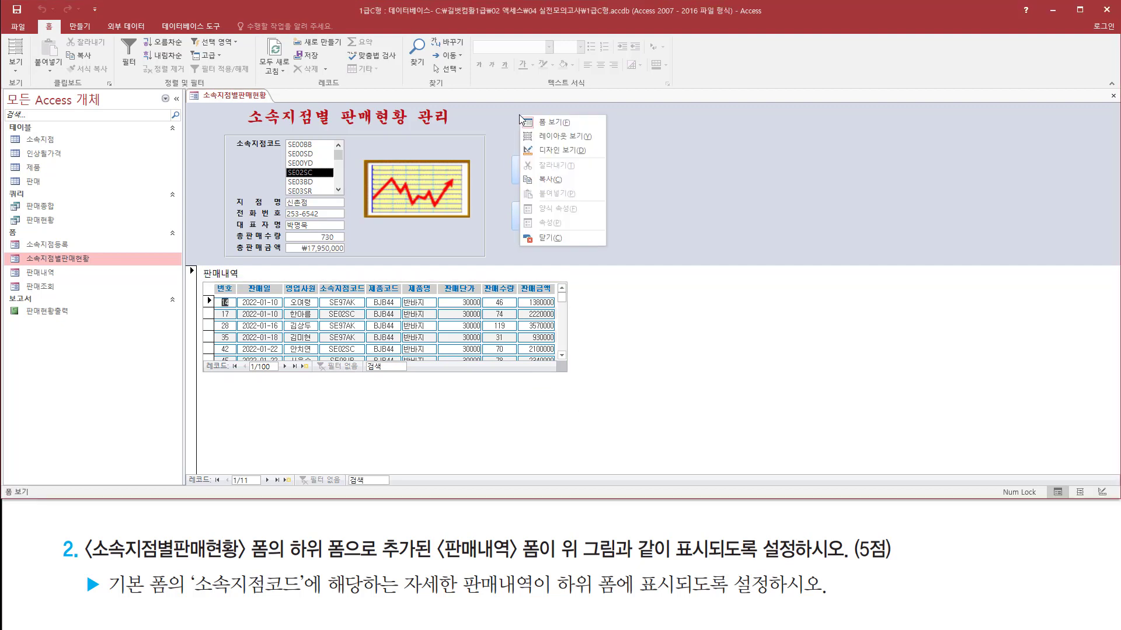
pyautogui.click(555, 150)
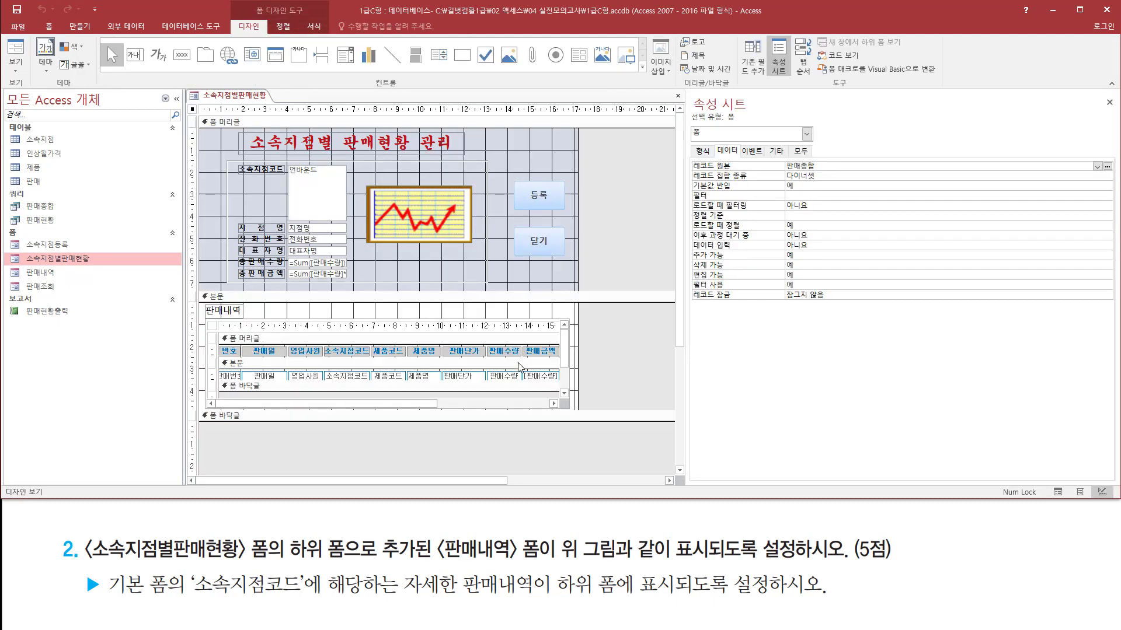
pyautogui.click(214, 327)
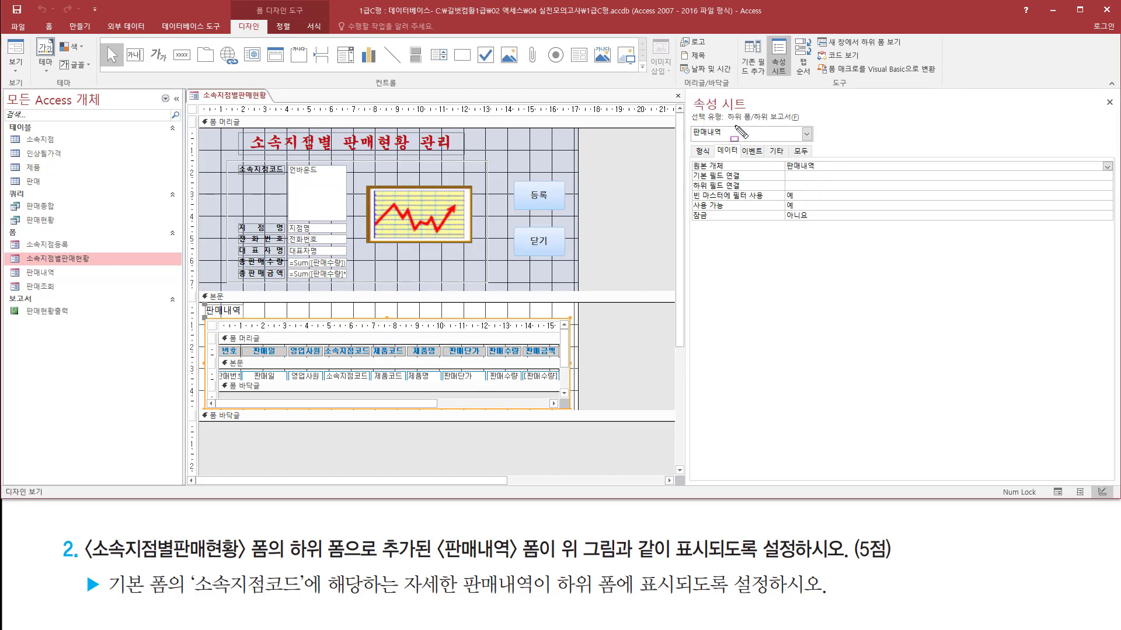
pyautogui.moveTo(725, 113)
pyautogui.mouseDown()
pyautogui.moveTo(806, 123)
pyautogui.moveTo(805, 110)
pyautogui.mouseUp()
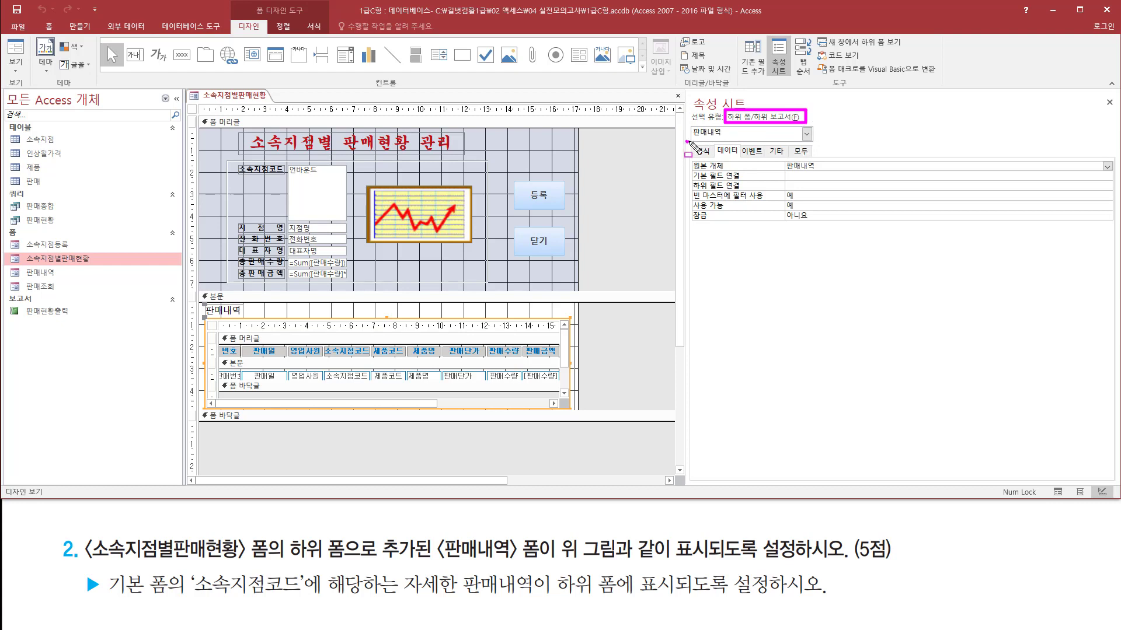
pyautogui.moveTo(688, 141); pyautogui.dragTo(724, 140)
pyautogui.moveTo(717, 156)
pyautogui.mouseDown()
pyautogui.moveTo(739, 155)
pyautogui.moveTo(705, 188)
pyautogui.moveTo(759, 191)
pyautogui.mouseUp()
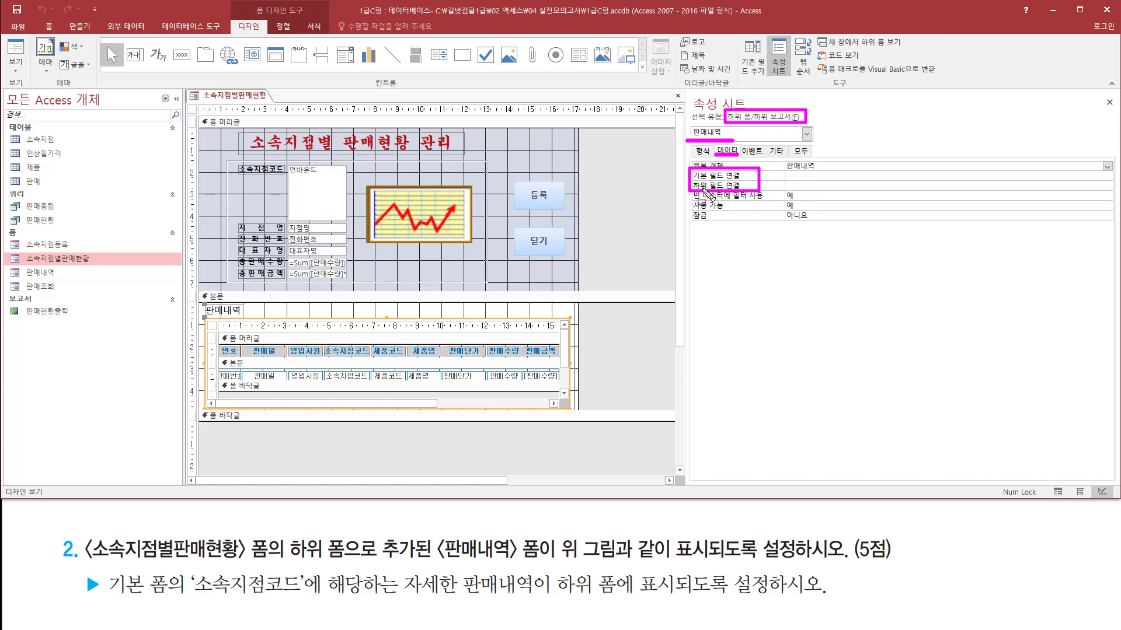
pyautogui.press('Escape')
# - Open the subform field linker from the 판매내역 subform's master link field property
pyautogui.click(852, 177)
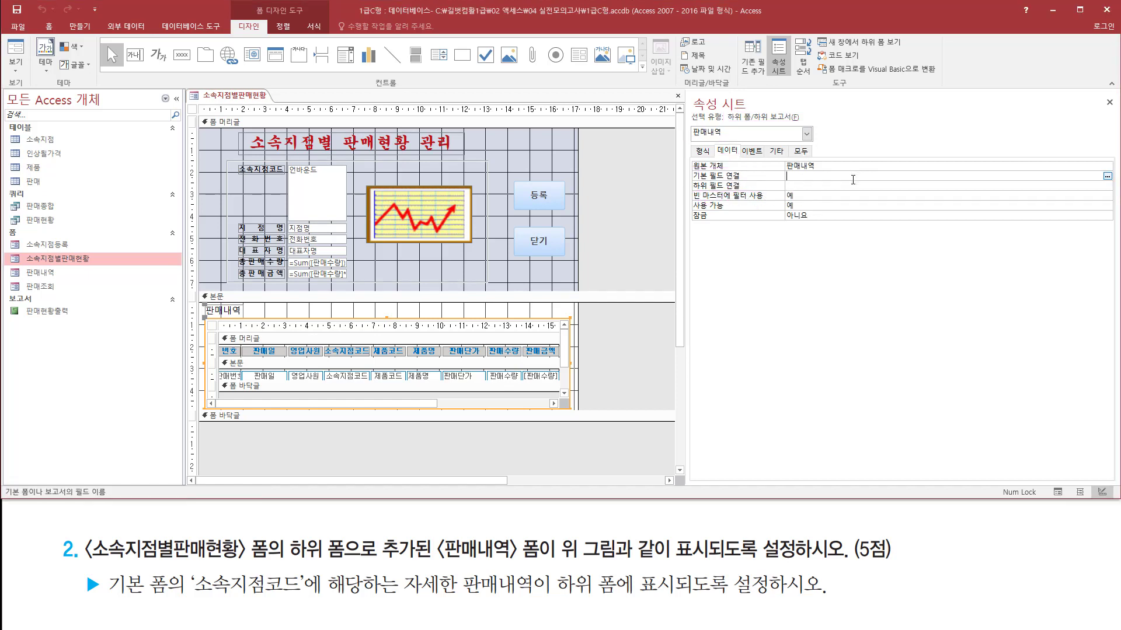
pyautogui.click(856, 176)
pyautogui.hotkey('ctrl', '2')
pyautogui.moveTo(1108, 177); pyautogui.dragTo(1115, 185)
pyautogui.press('Escape')
pyautogui.click(1108, 176)
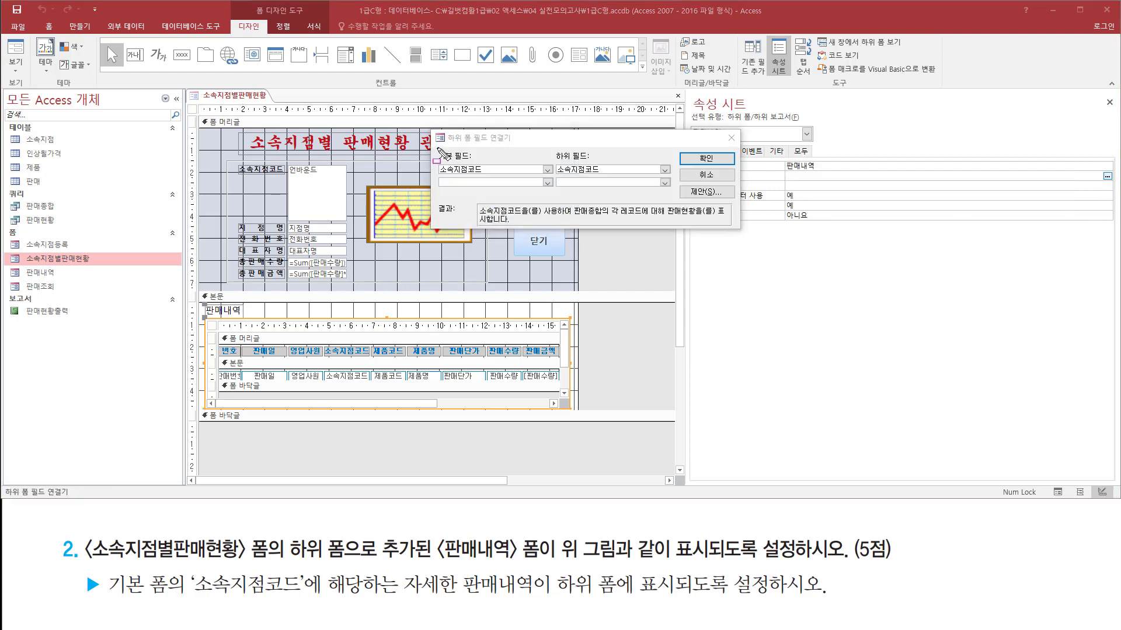
# - Link the 판매내역 subform with 소속지점코드 as both master and child field, as instruction 2 requires
pyautogui.moveTo(432, 131)
pyautogui.mouseDown()
pyautogui.moveTo(569, 210)
pyautogui.moveTo(747, 237)
pyautogui.mouseUp()
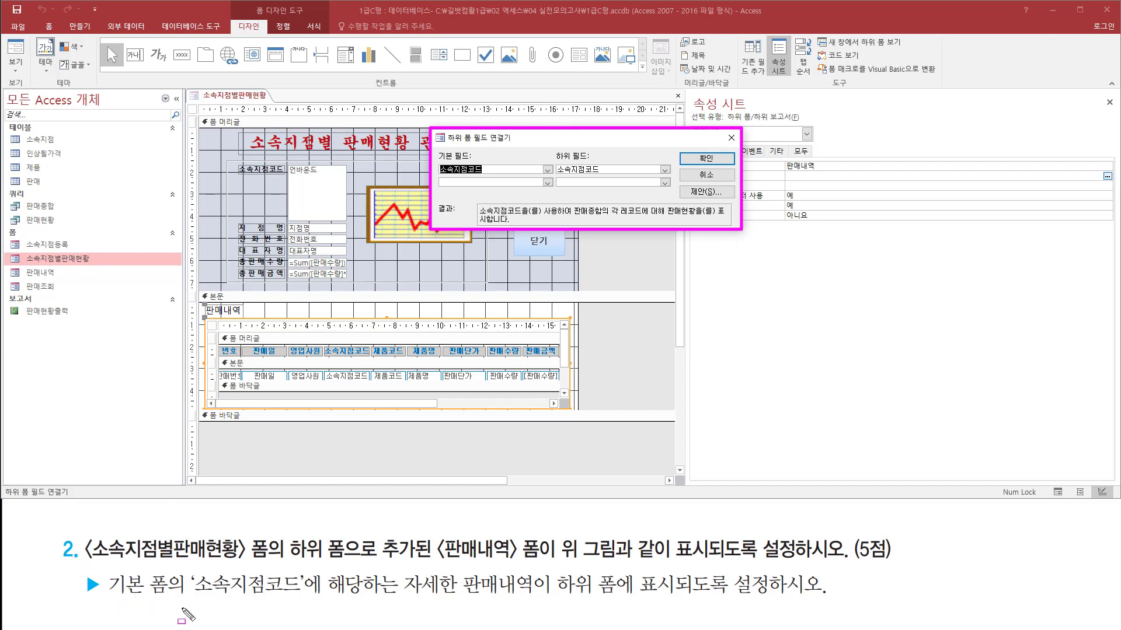
pyautogui.moveTo(187, 570); pyautogui.dragTo(311, 604)
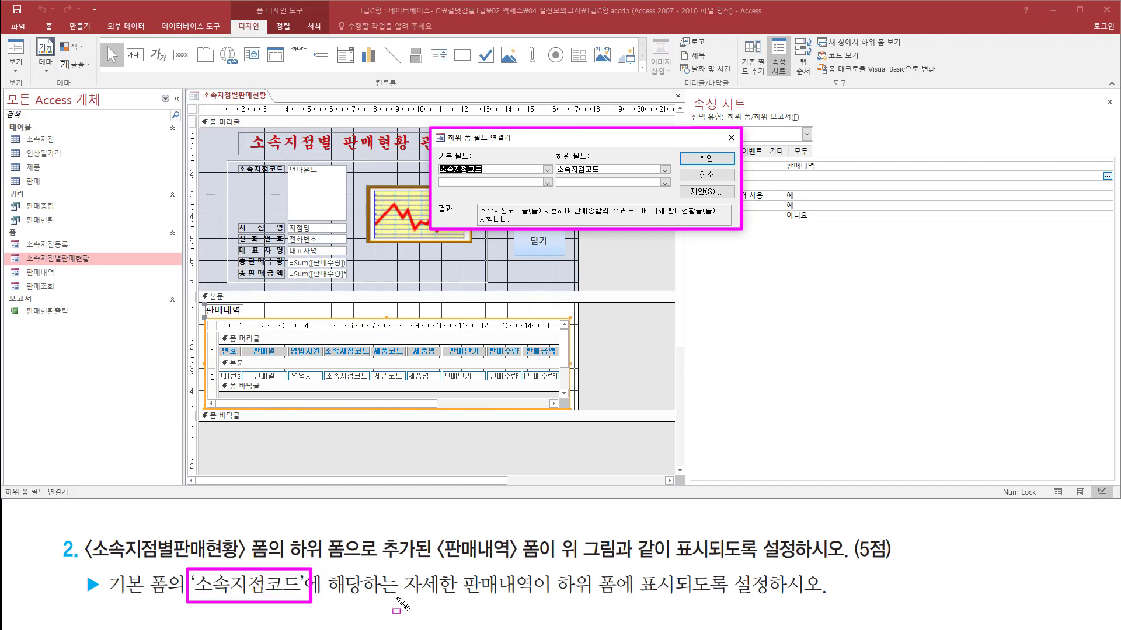
pyautogui.moveTo(397, 598); pyautogui.dragTo(768, 598)
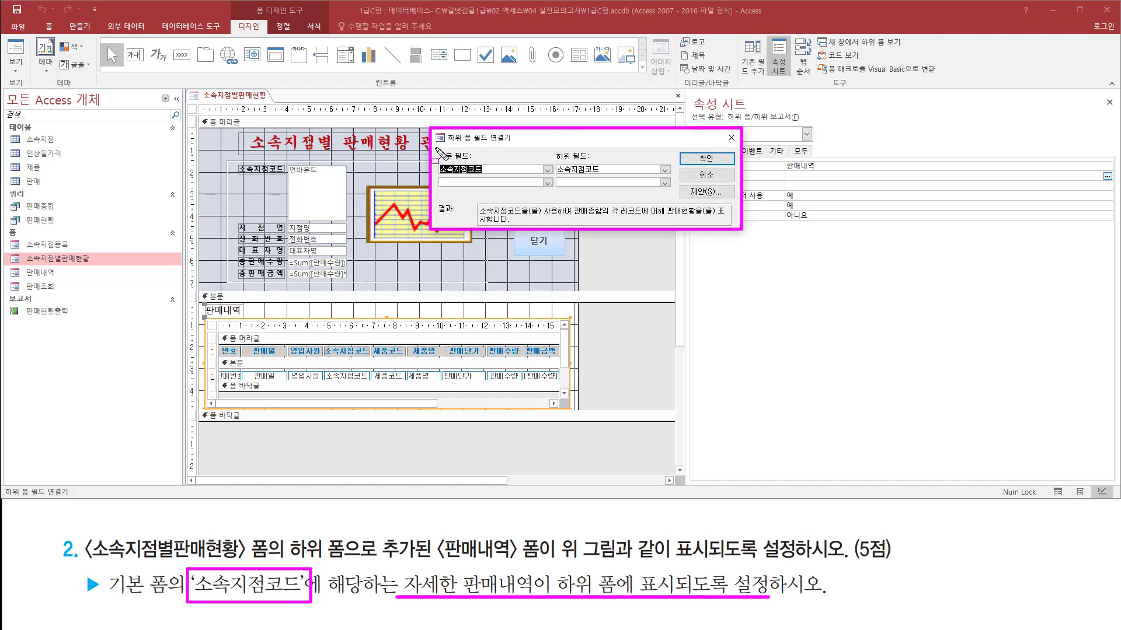
pyautogui.moveTo(435, 148); pyautogui.dragTo(488, 179)
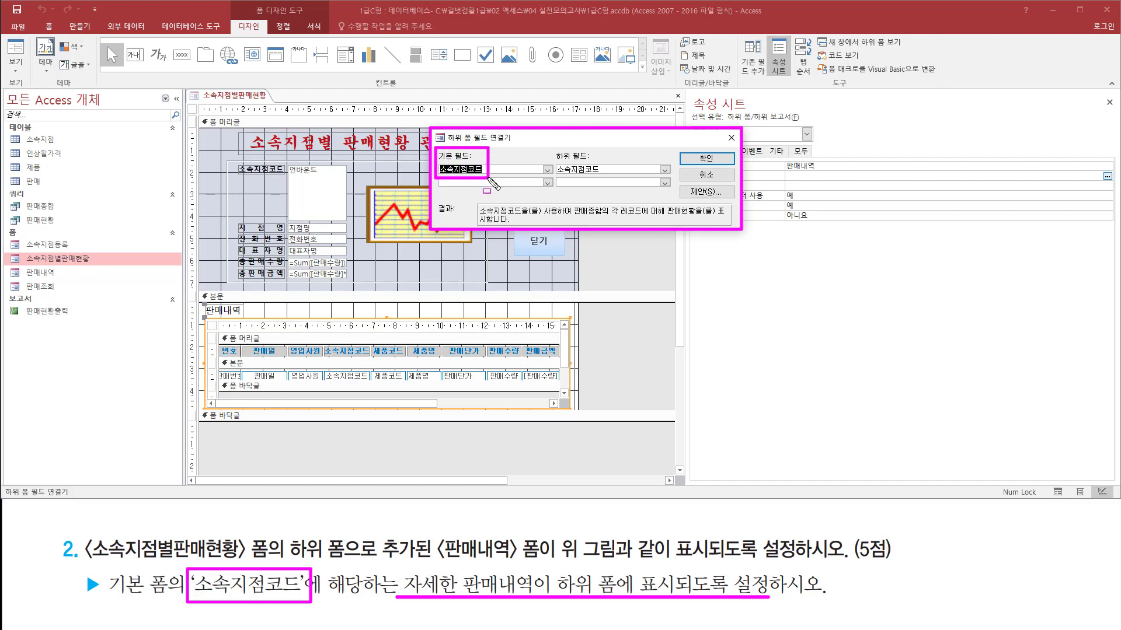
pyautogui.moveTo(548, 144); pyautogui.dragTo(613, 176)
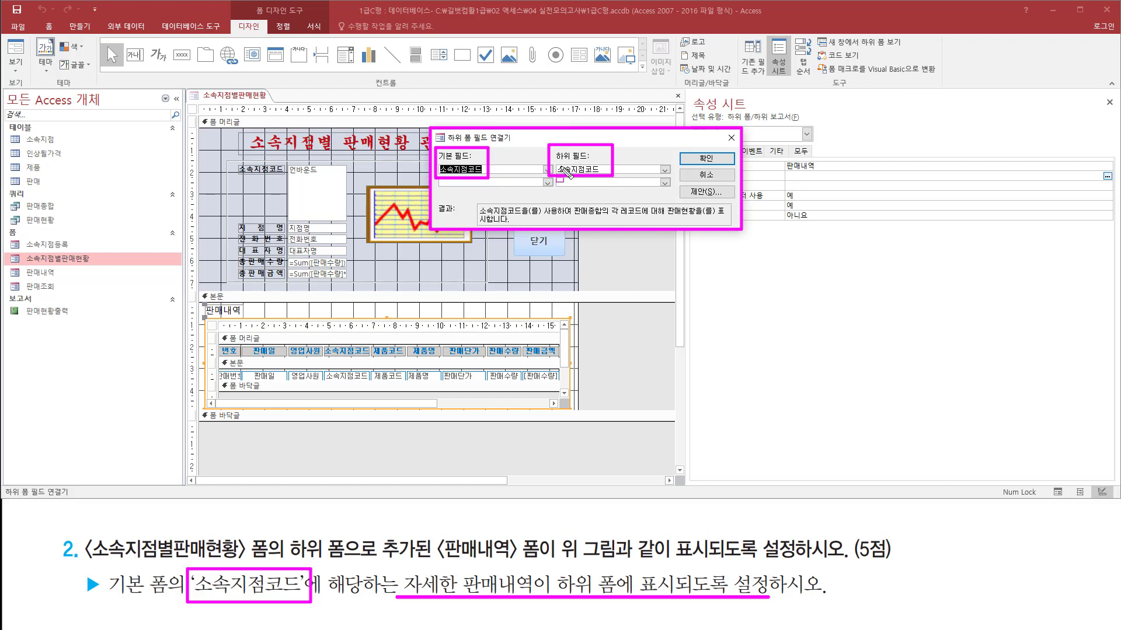
pyautogui.moveTo(682, 145); pyautogui.dragTo(734, 169)
pyautogui.press('Escape')
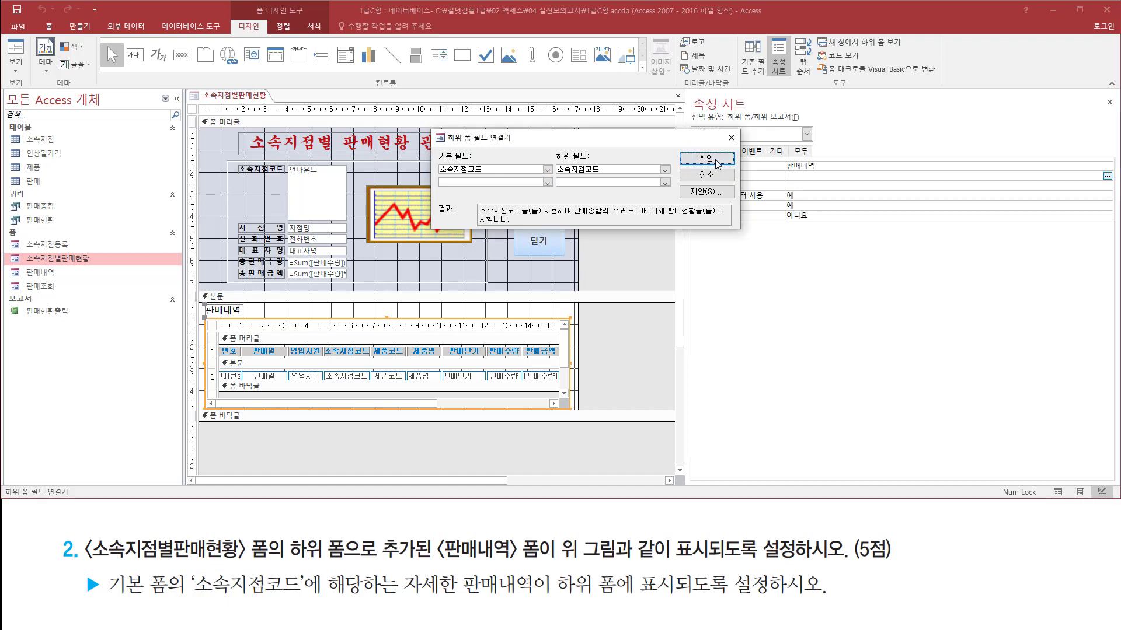
pyautogui.click(718, 164)
pyautogui.hotkey('ctrl', 'shift', 'd')
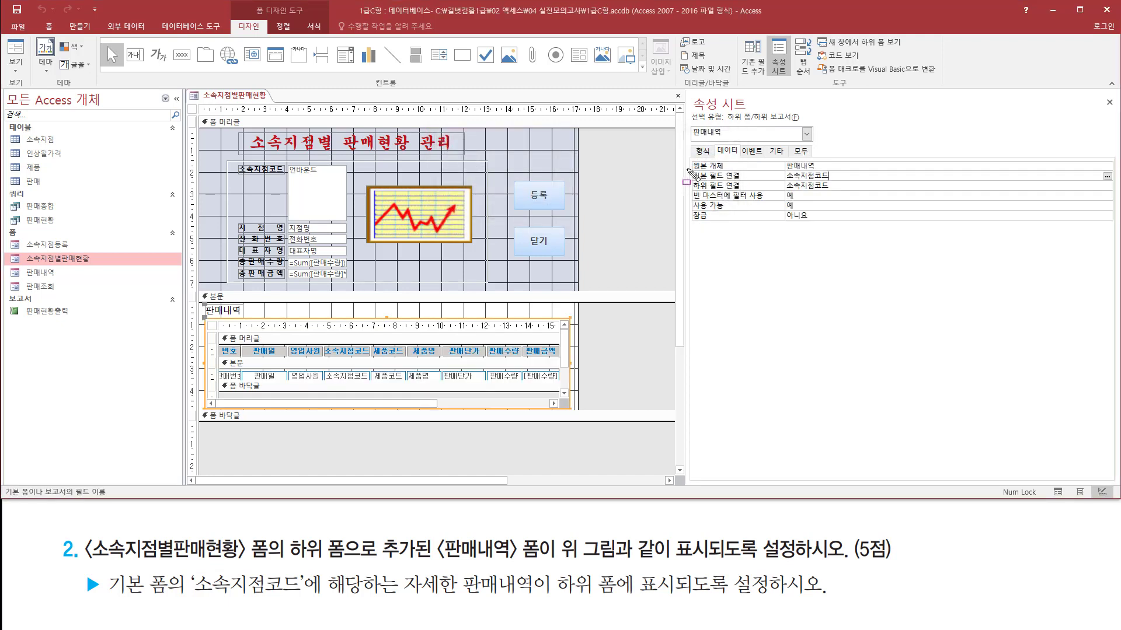
pyautogui.moveTo(687, 169)
pyautogui.mouseDown()
pyautogui.moveTo(706, 188)
pyautogui.moveTo(838, 193)
pyautogui.mouseUp()
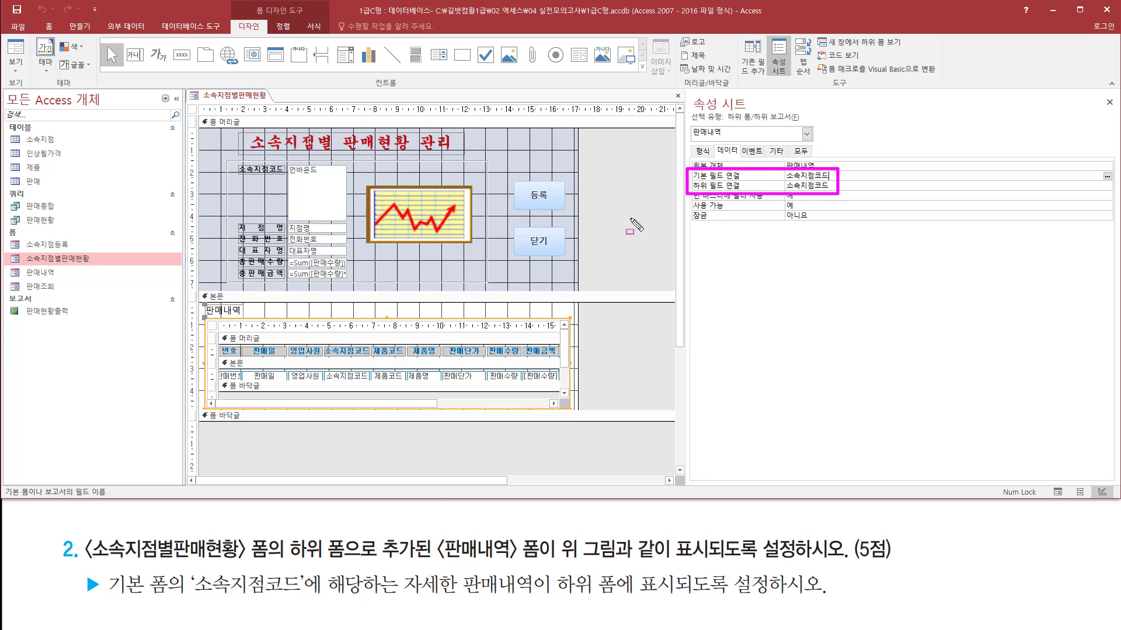
pyautogui.press('Escape')
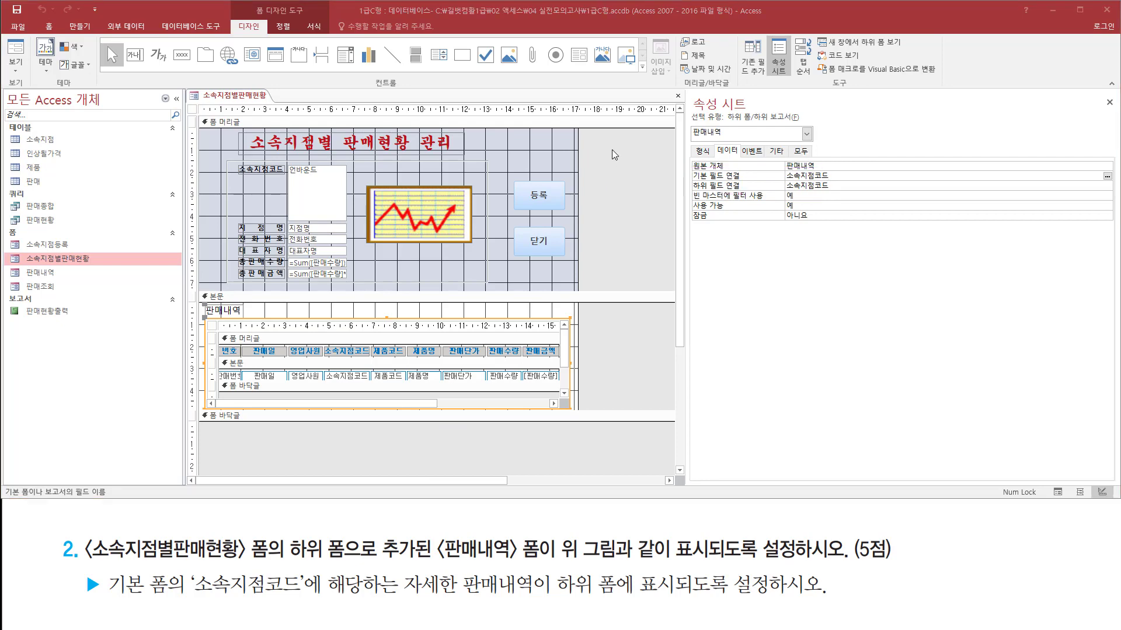
# - Show the form in Form view and select SE00BB to check the 소속지점코드 values in the 판매내역 subform
pyautogui.rightClick(612, 150)
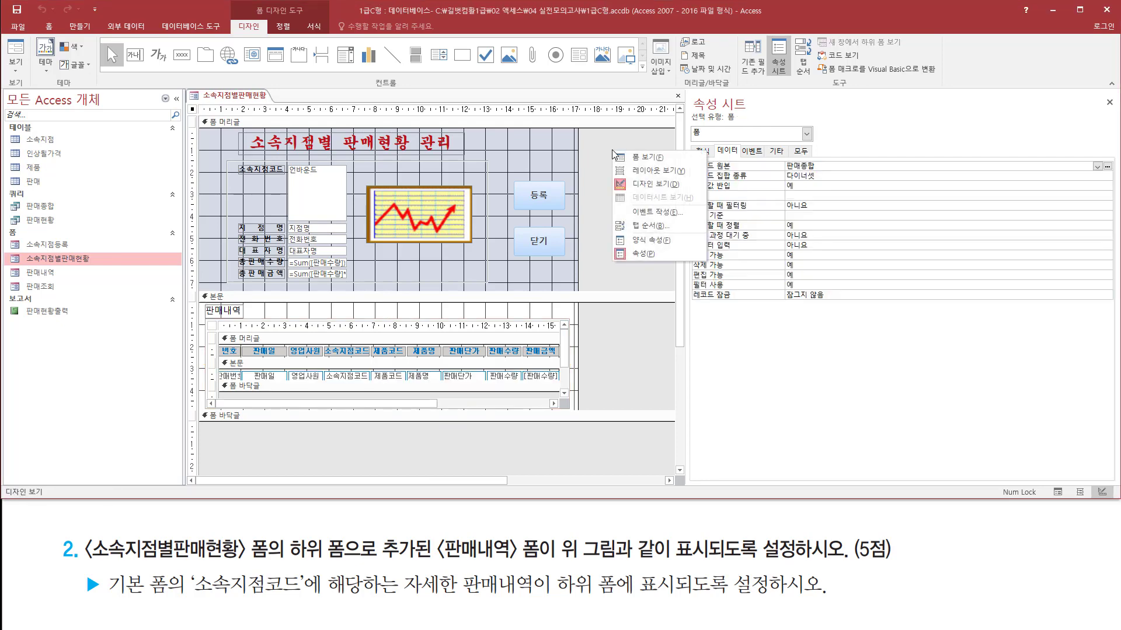
pyautogui.click(645, 158)
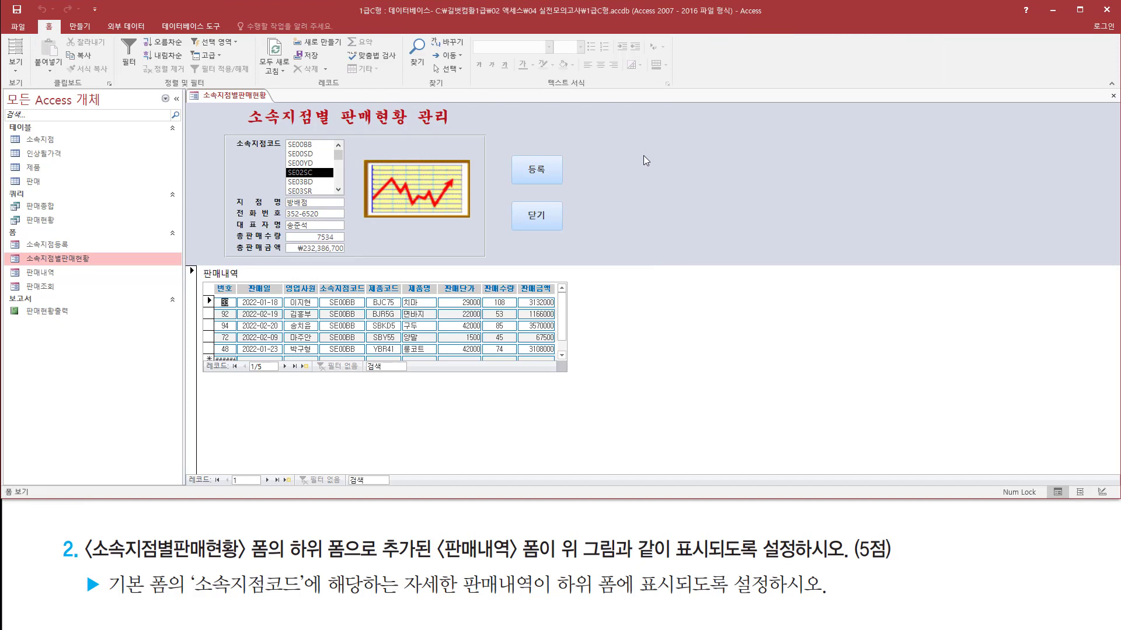
pyautogui.click(305, 145)
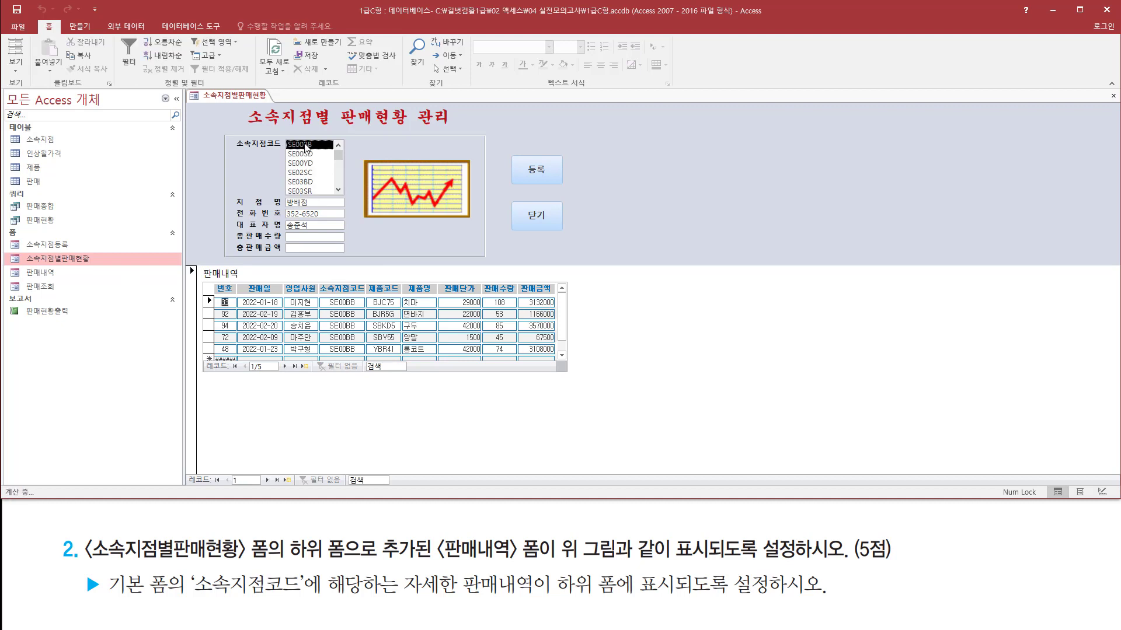
pyautogui.hotkey('ctrl', '2')
pyautogui.moveTo(318, 296); pyautogui.dragTo(367, 357)
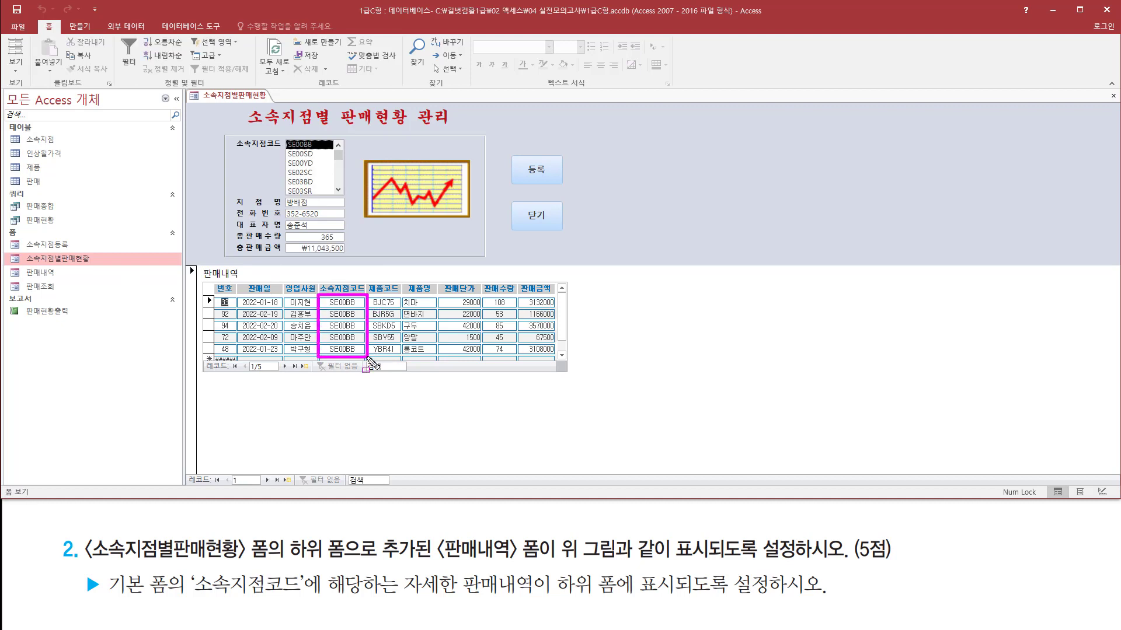
# - Select SE00SD and SE00YD in turn in the 소속지점코드 list and check the 소속지점코드 column of the 판매내역 subform
pyautogui.press('Escape')
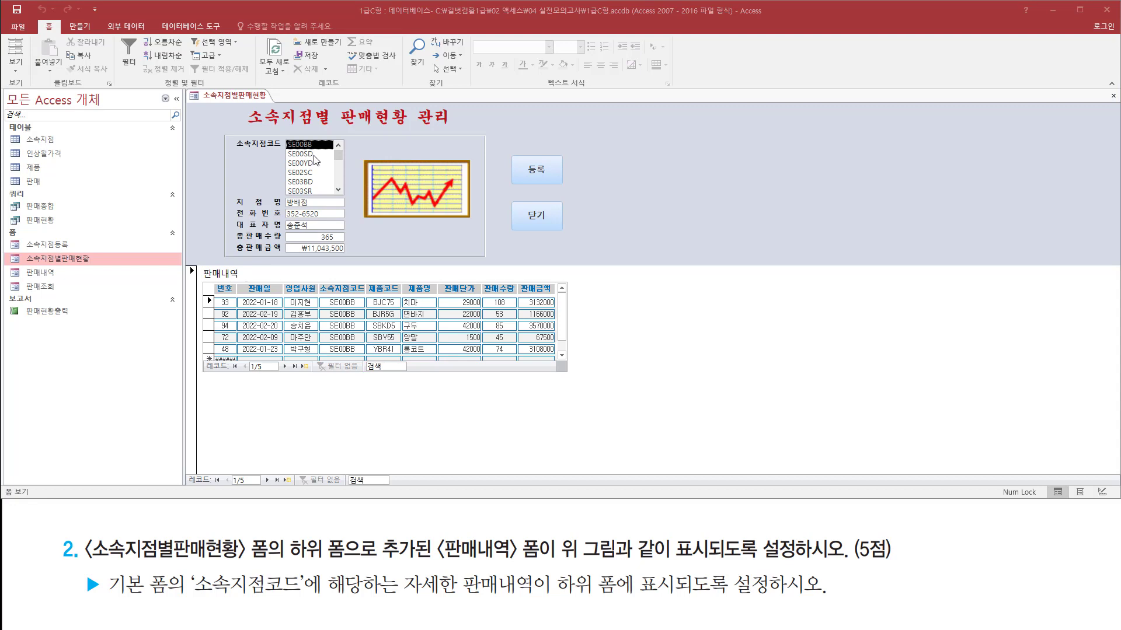
pyautogui.click(316, 155)
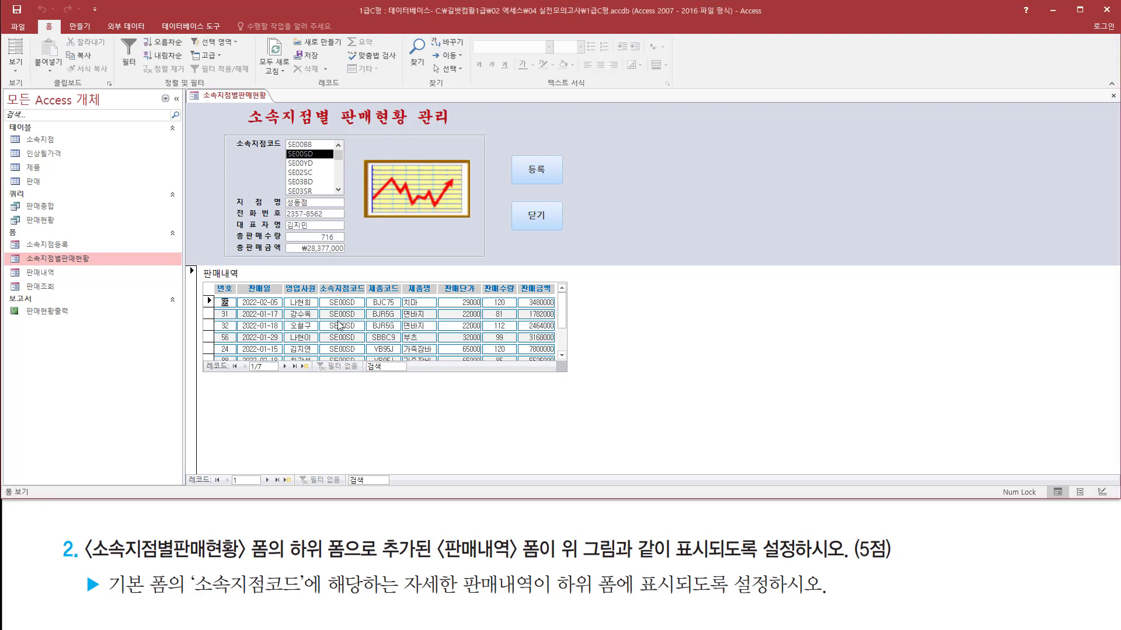
pyautogui.hotkey('ctrl', '2')
pyautogui.moveTo(321, 292); pyautogui.dragTo(362, 366)
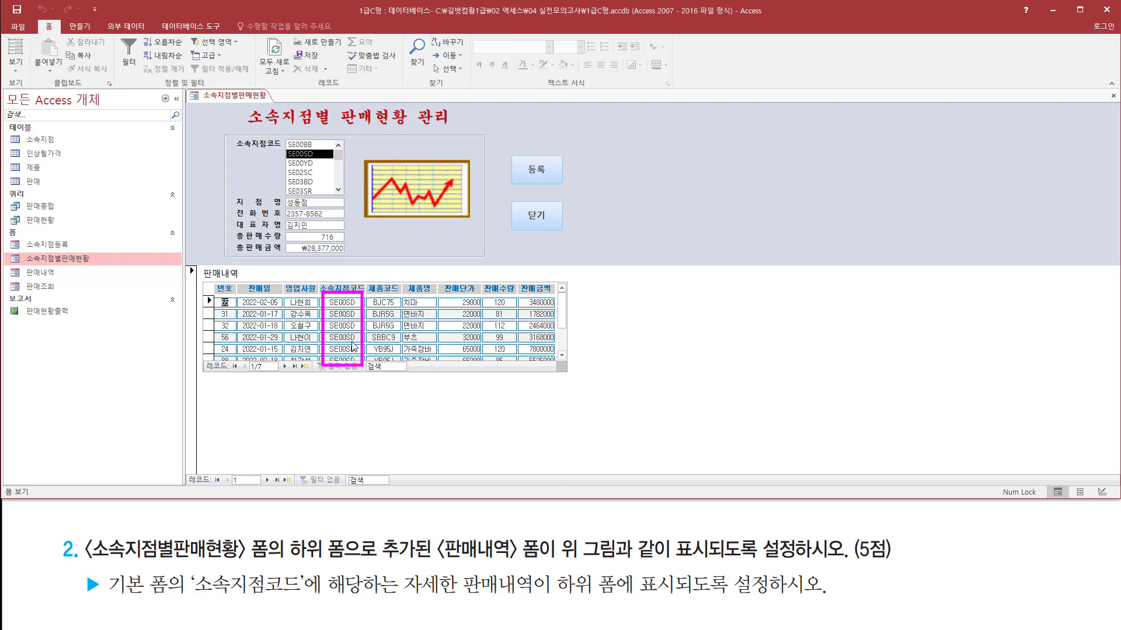
pyautogui.press('Escape')
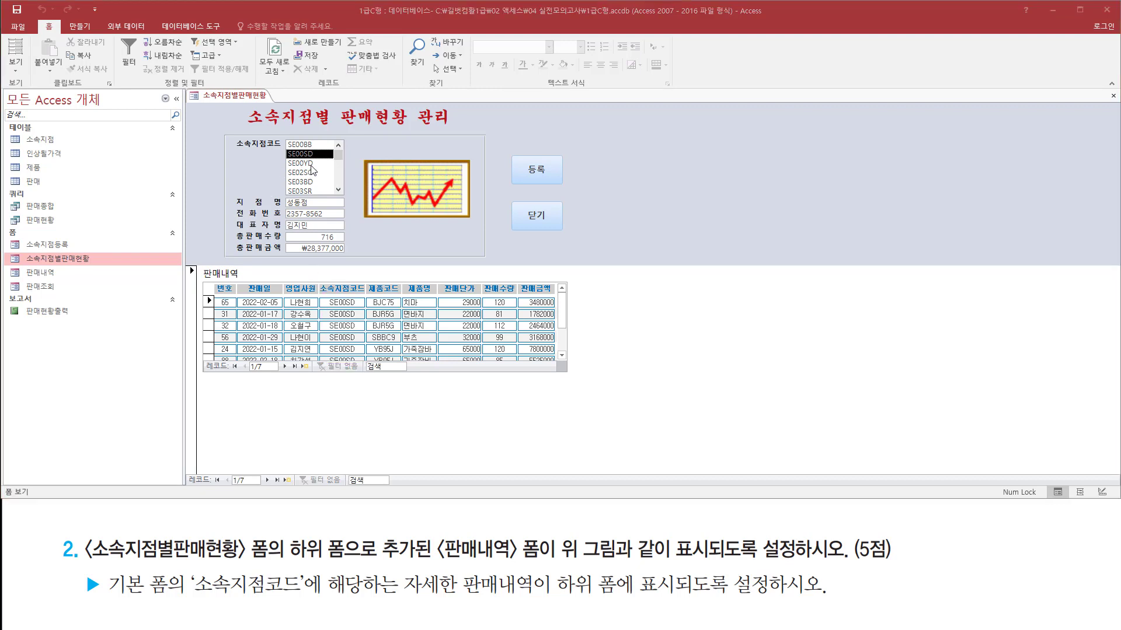
pyautogui.click(312, 166)
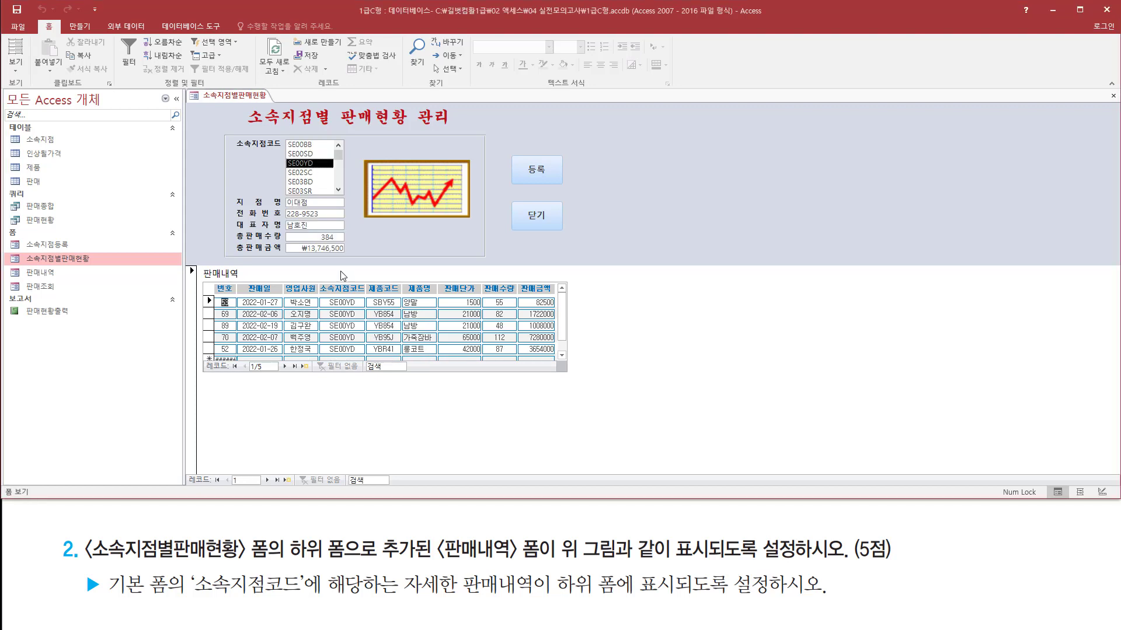
pyautogui.hotkey('ctrl', '2')
pyautogui.moveTo(318, 313)
pyautogui.mouseDown()
pyautogui.moveTo(325, 305)
pyautogui.moveTo(369, 372)
pyautogui.moveTo(365, 358)
pyautogui.mouseUp()
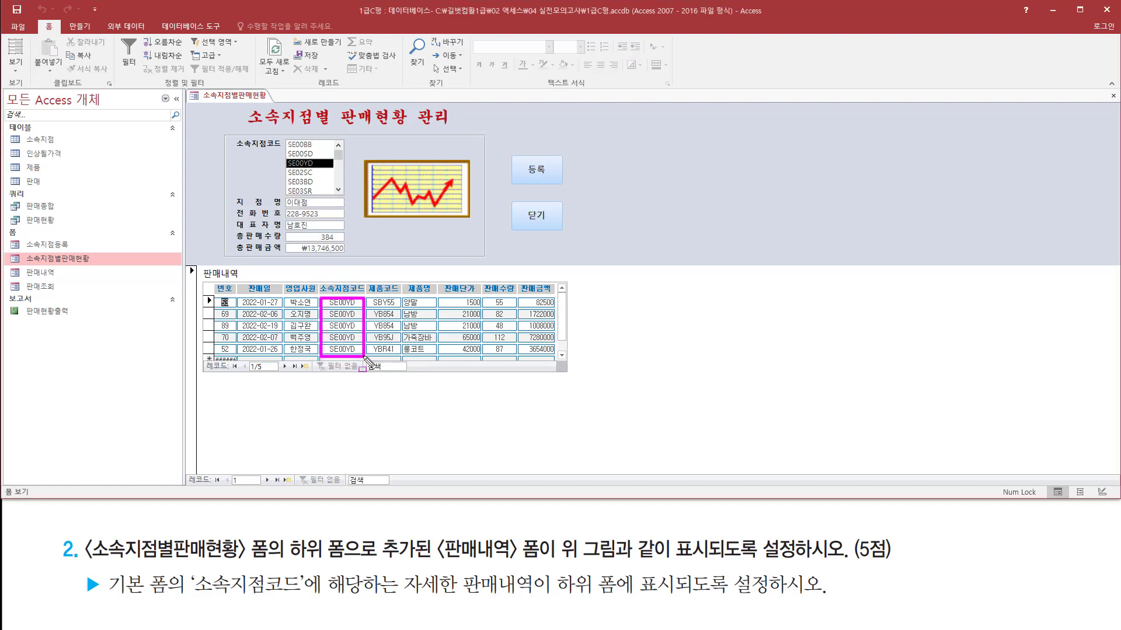
pyautogui.press('Escape')
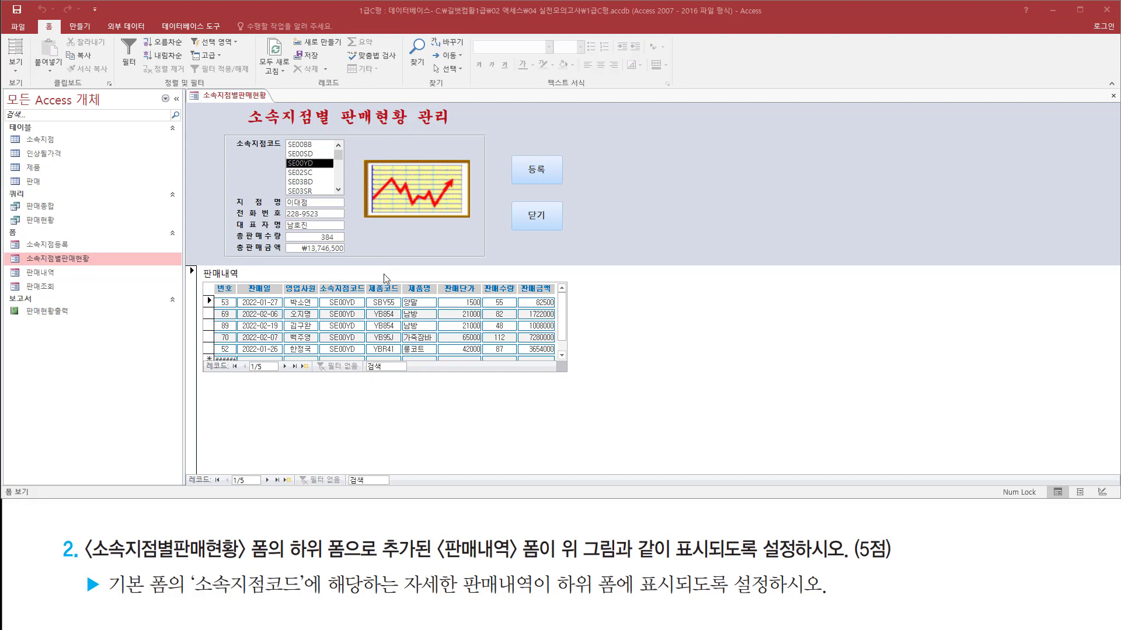
# - Close the 소속지점별판매현황 form and save its design changes
pyautogui.rightClick(211, 107)
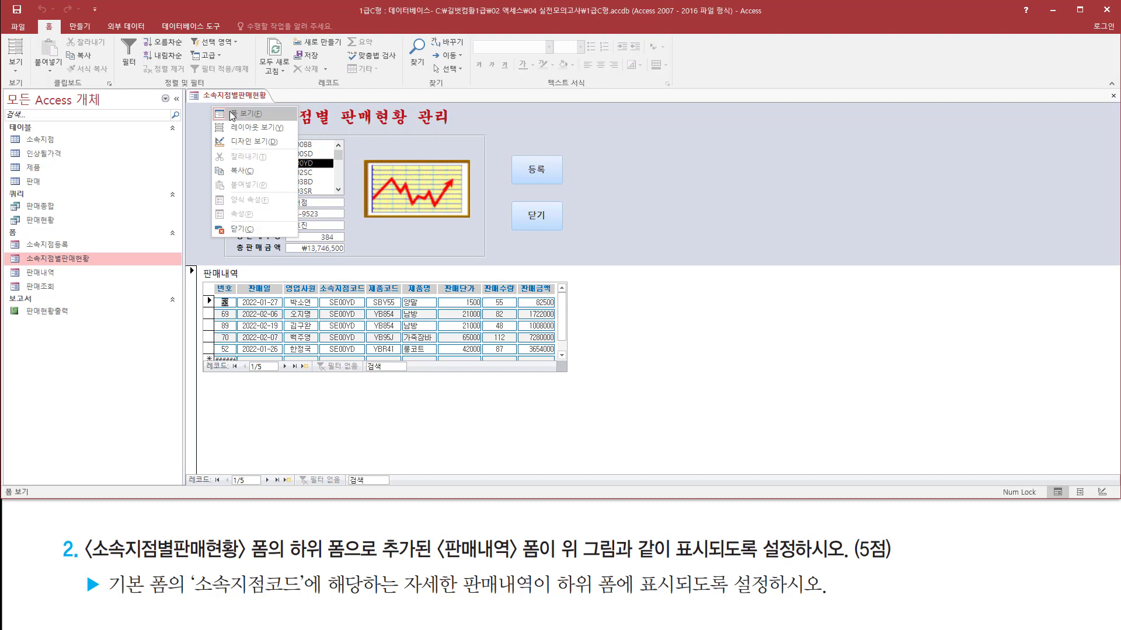
pyautogui.click(240, 230)
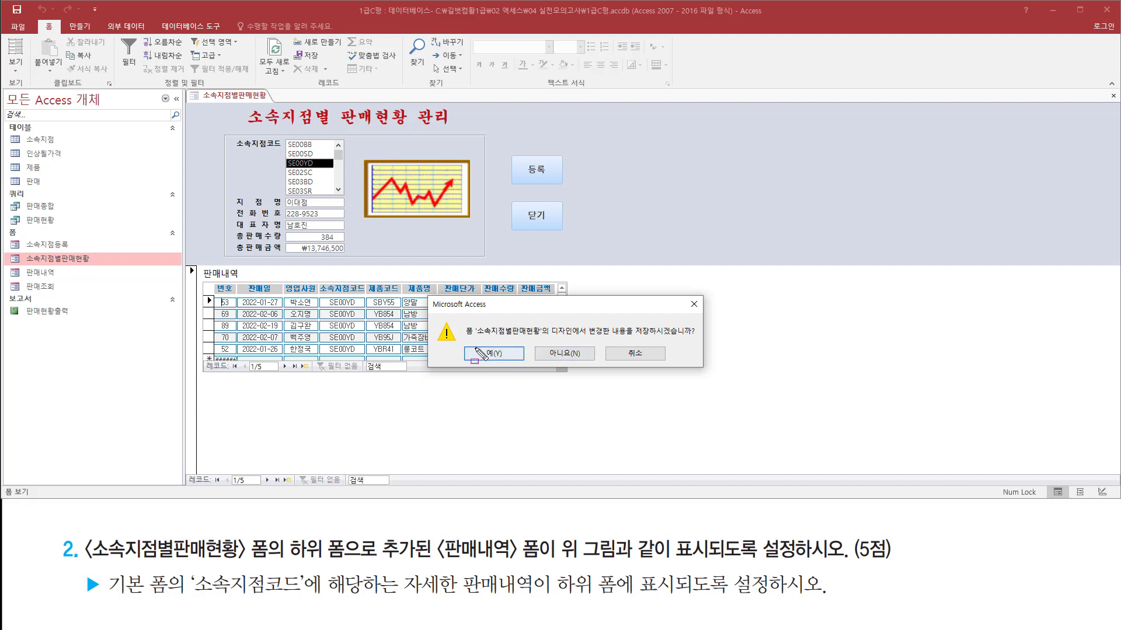
pyautogui.click(496, 354)
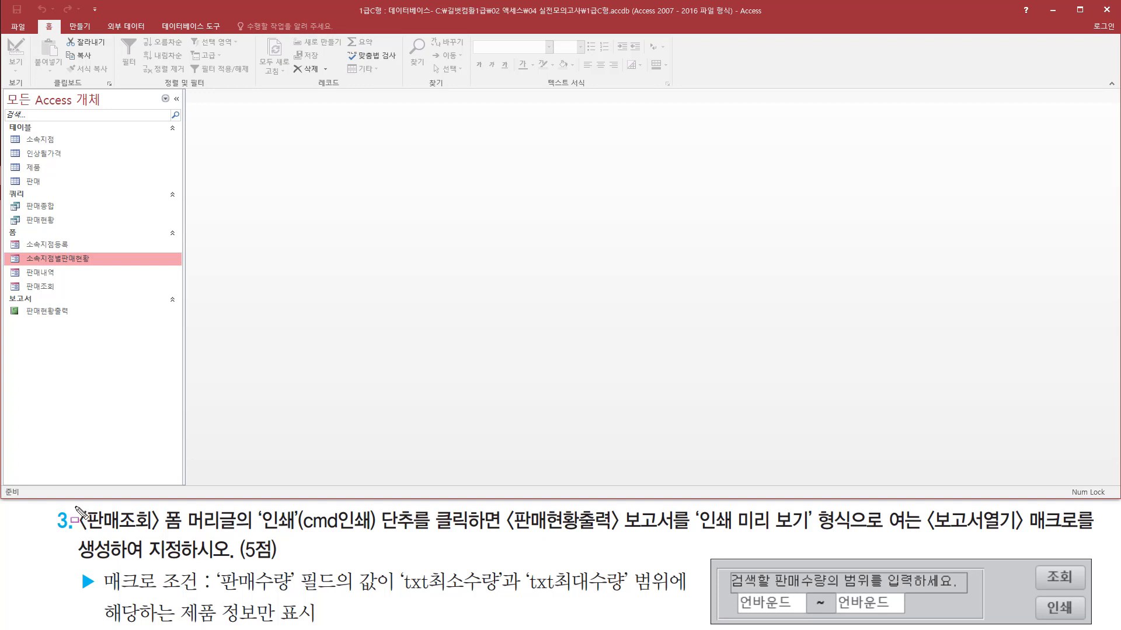
# - Open the 판매조회 form named in instruction 3
pyautogui.moveTo(75, 506); pyautogui.dragTo(187, 535)
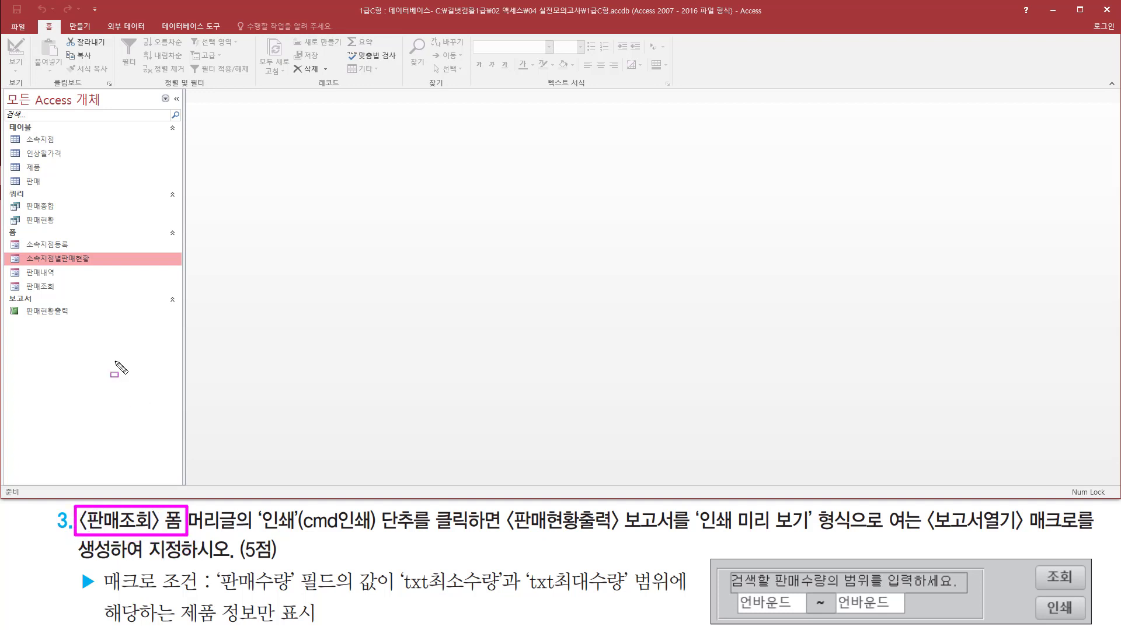
pyautogui.moveTo(7, 279); pyautogui.dragTo(76, 303)
pyautogui.press('Escape')
pyautogui.click(53, 285)
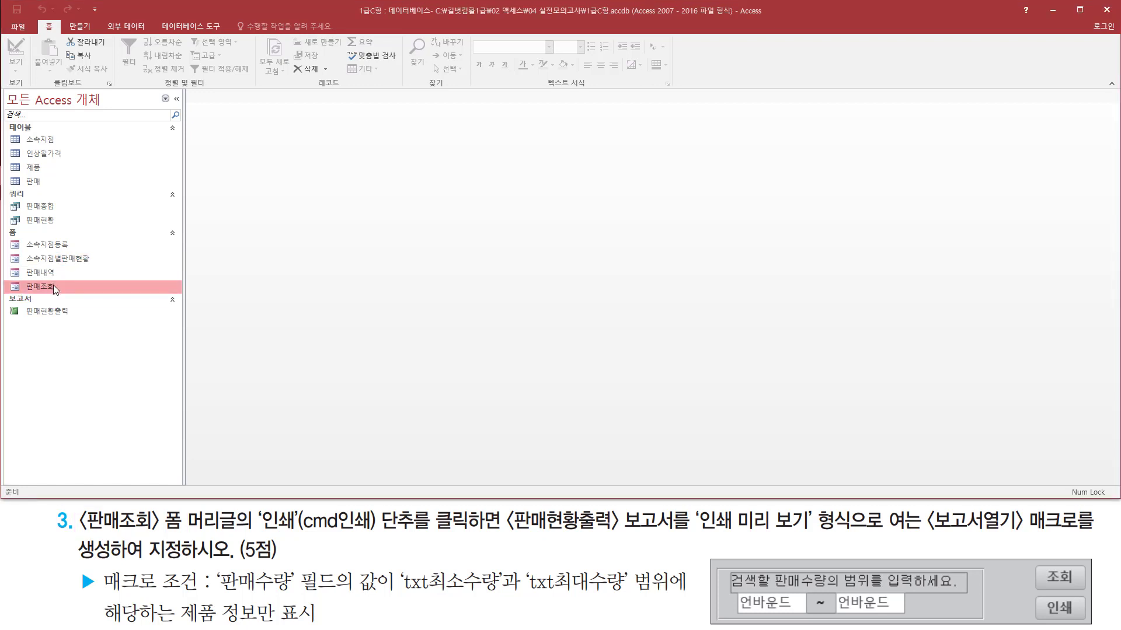
pyautogui.doubleClick(54, 285)
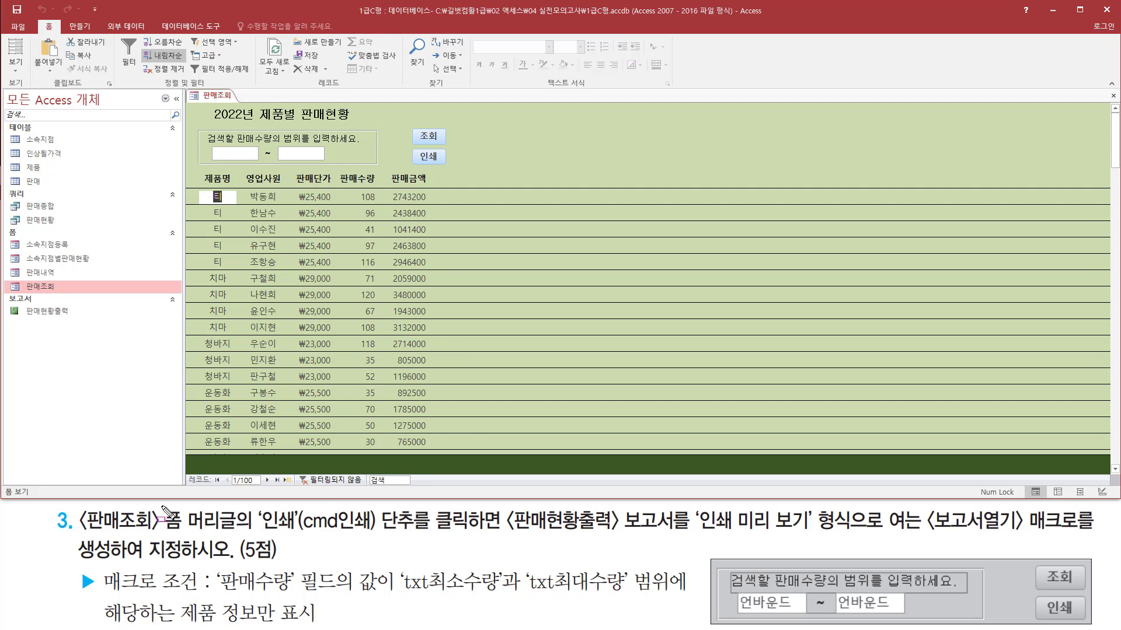
# - Read instruction 3 on the 보고서열기 macro and locate the form header's 인쇄 button and the 판매현황출력 report
pyautogui.moveTo(156, 505); pyautogui.dragTo(243, 528)
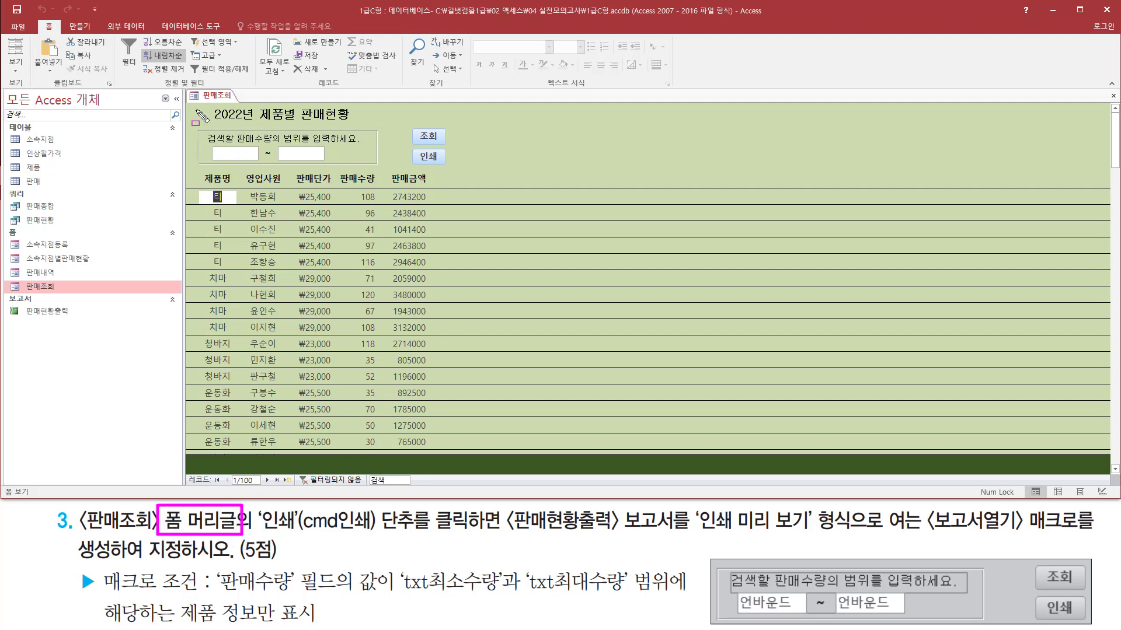
pyautogui.moveTo(186, 106); pyautogui.dragTo(430, 165)
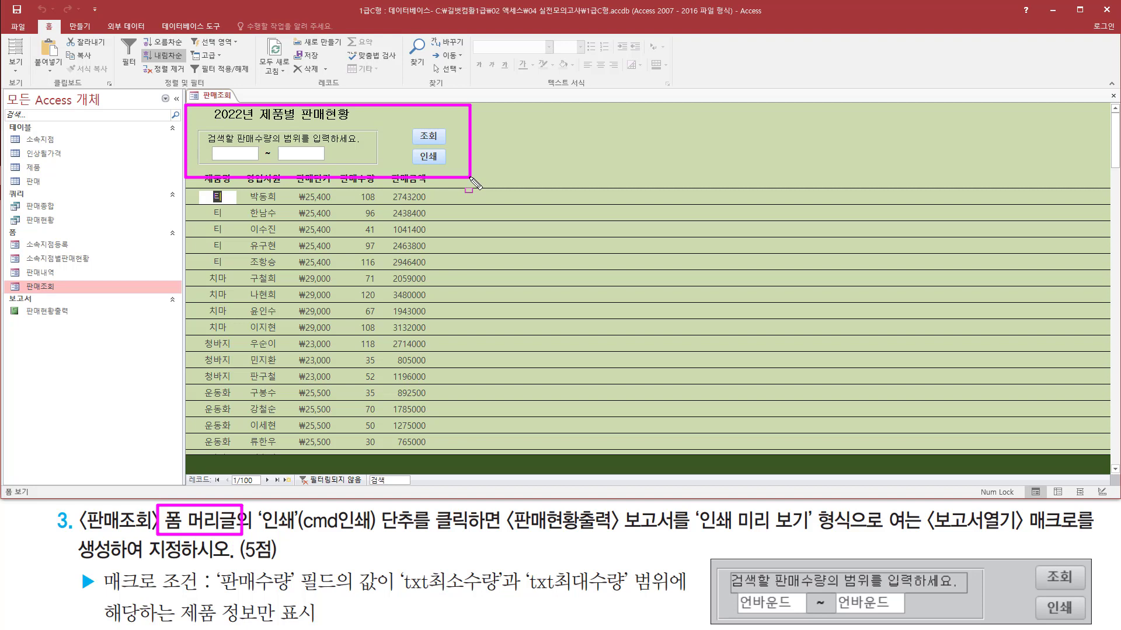
pyautogui.moveTo(470, 178); pyautogui.dragTo(471, 180)
pyautogui.moveTo(263, 530)
pyautogui.mouseDown()
pyautogui.moveTo(468, 531)
pyautogui.moveTo(418, 533)
pyautogui.mouseUp()
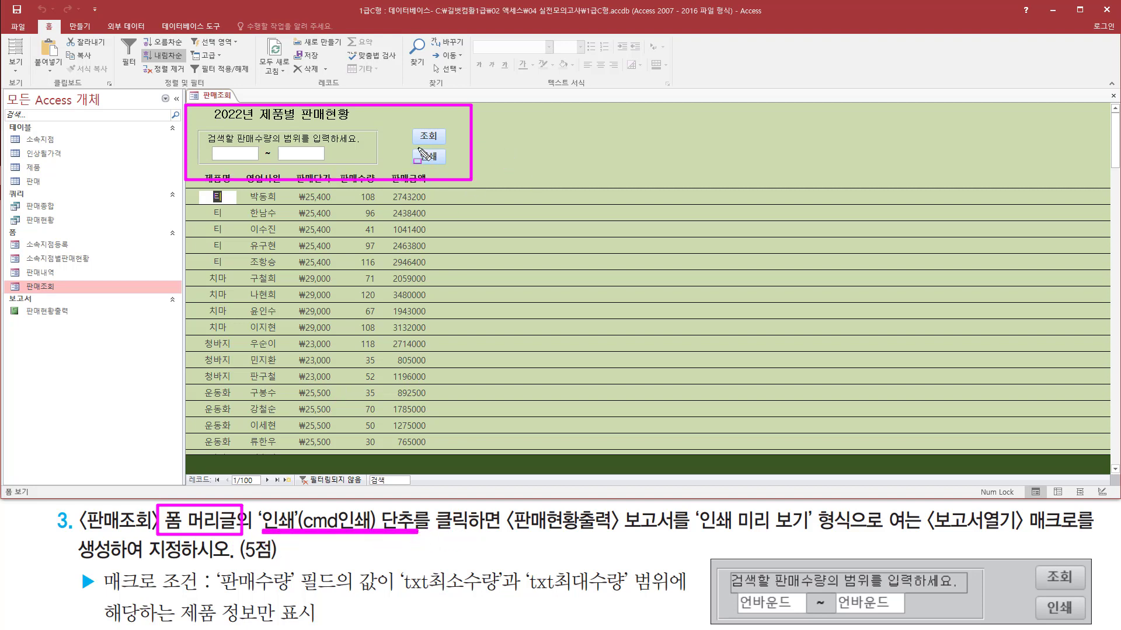
pyautogui.moveTo(418, 148); pyautogui.dragTo(447, 170)
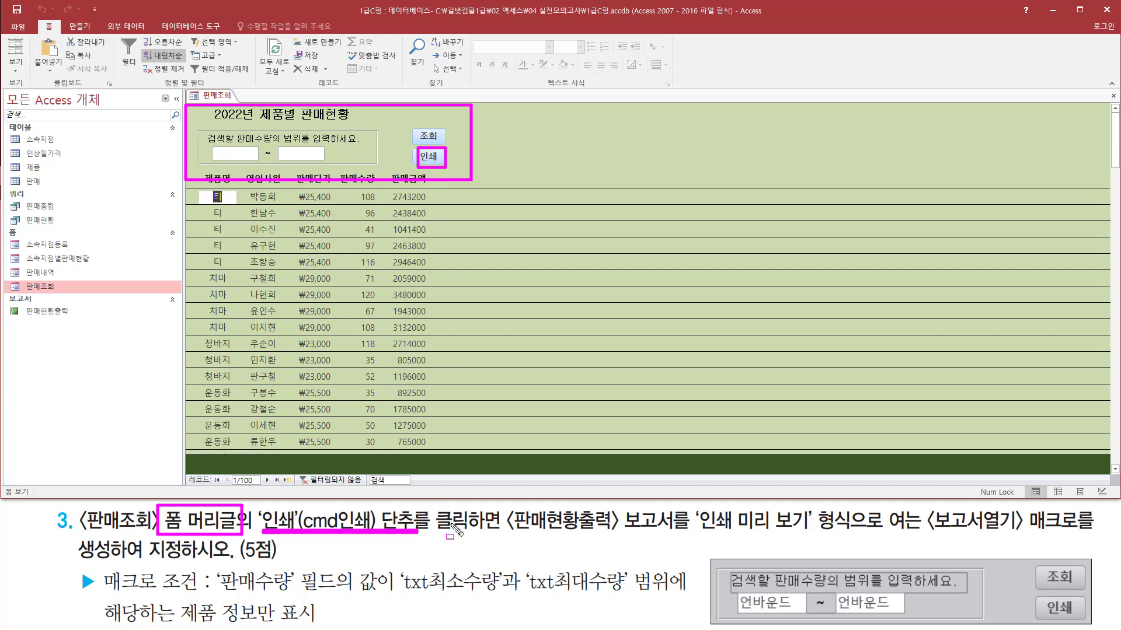
pyautogui.moveTo(434, 502); pyautogui.dragTo(503, 535)
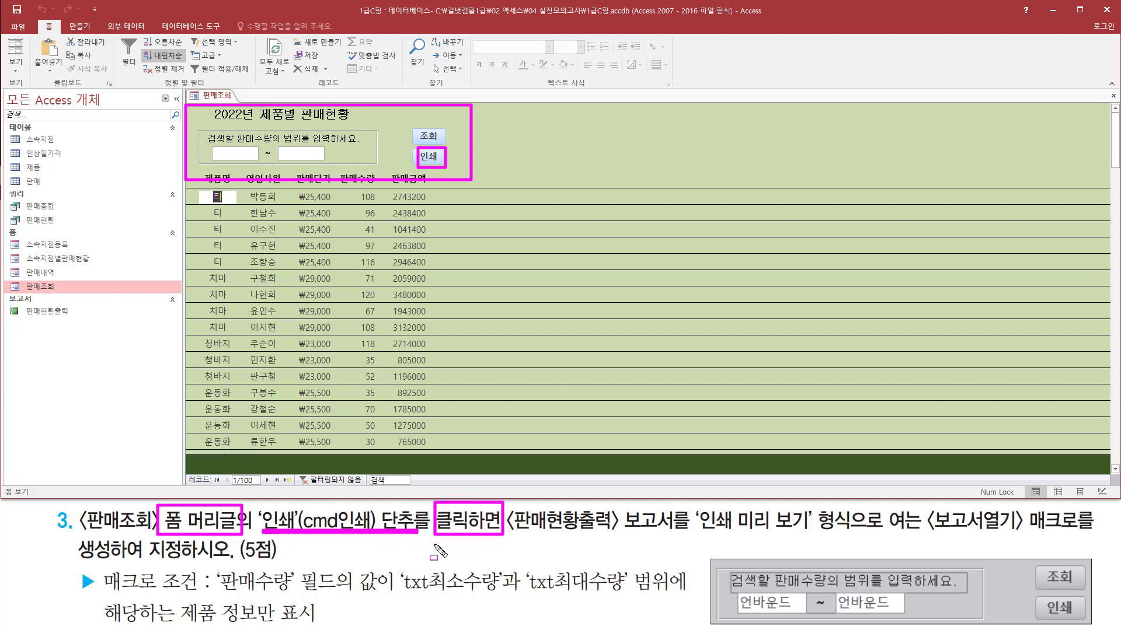
pyautogui.moveTo(434, 545); pyautogui.dragTo(676, 531)
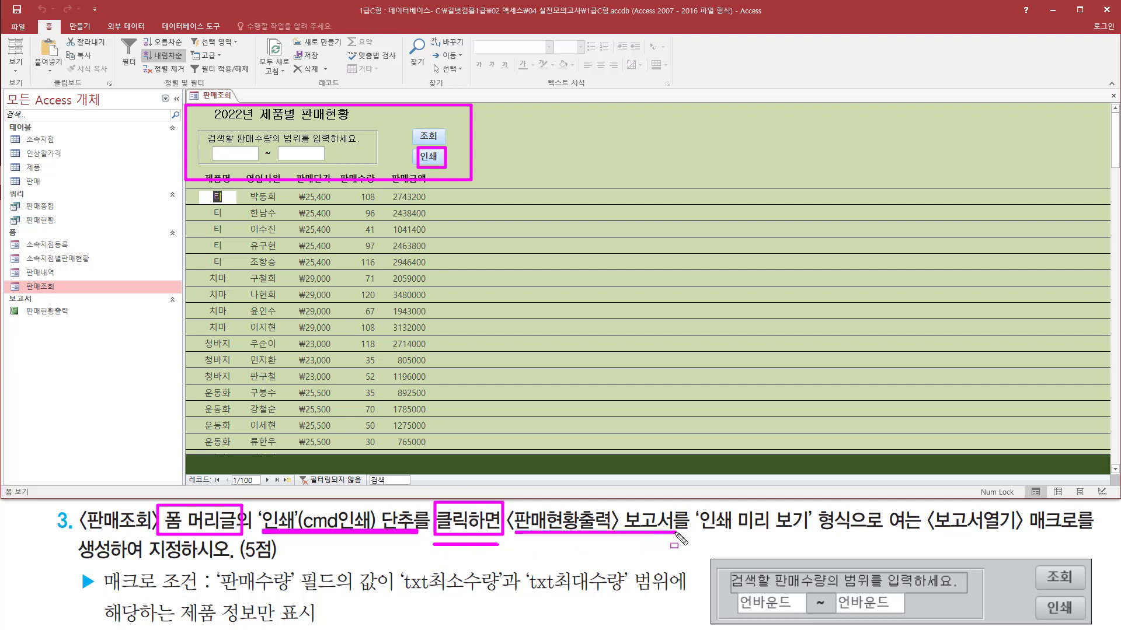
pyautogui.moveTo(3, 292); pyautogui.dragTo(88, 324)
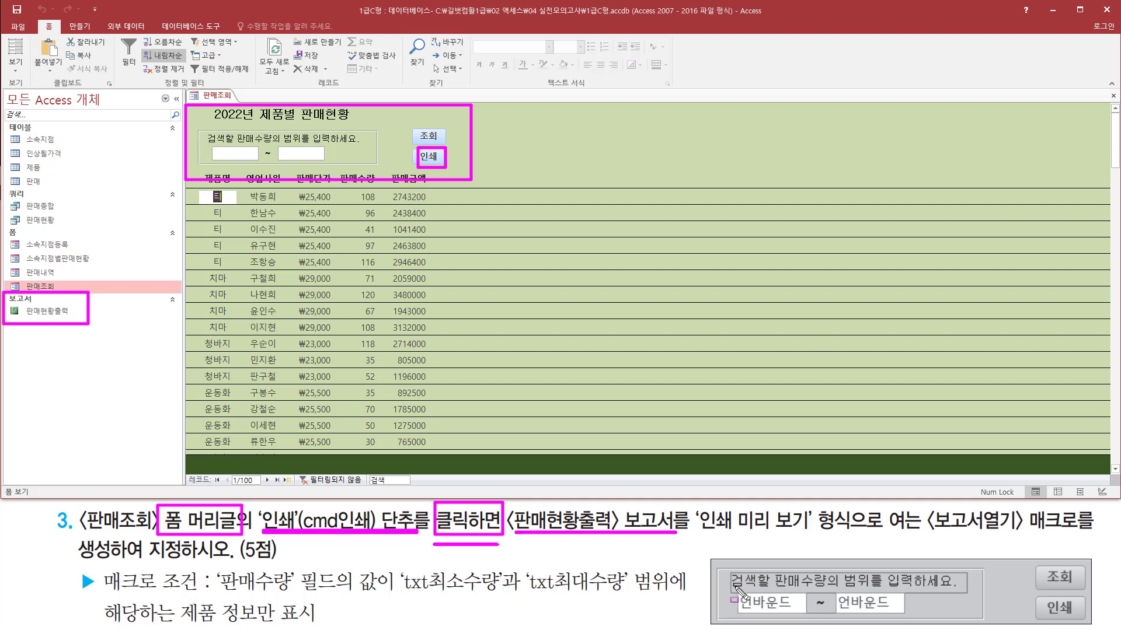
pyautogui.moveTo(695, 507); pyautogui.dragTo(817, 536)
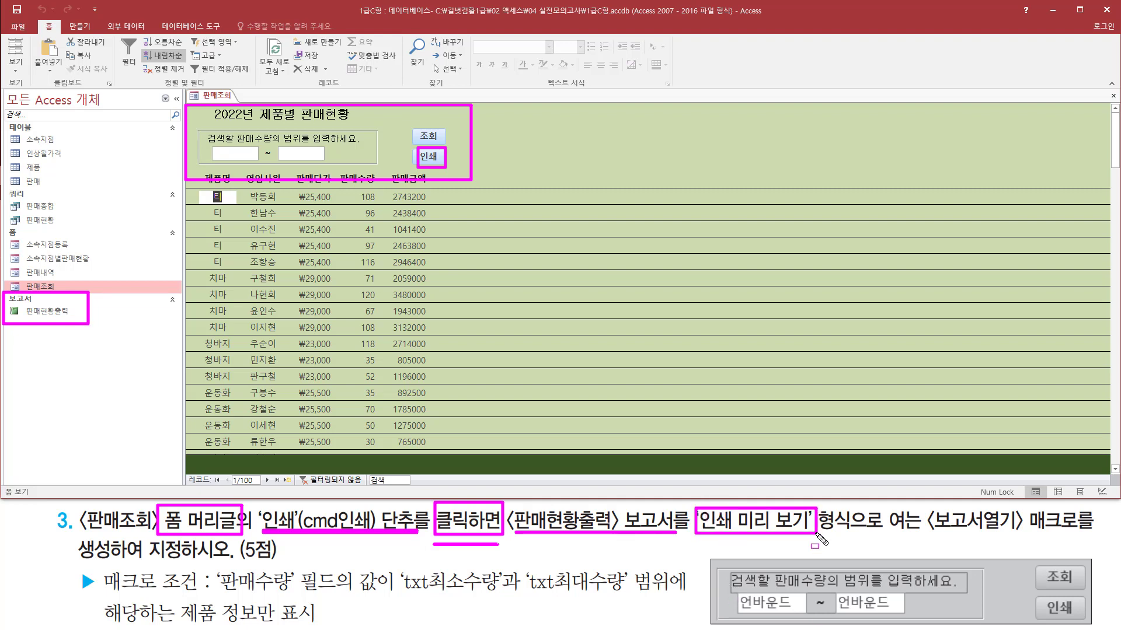
pyautogui.moveTo(925, 534); pyautogui.dragTo(1089, 535)
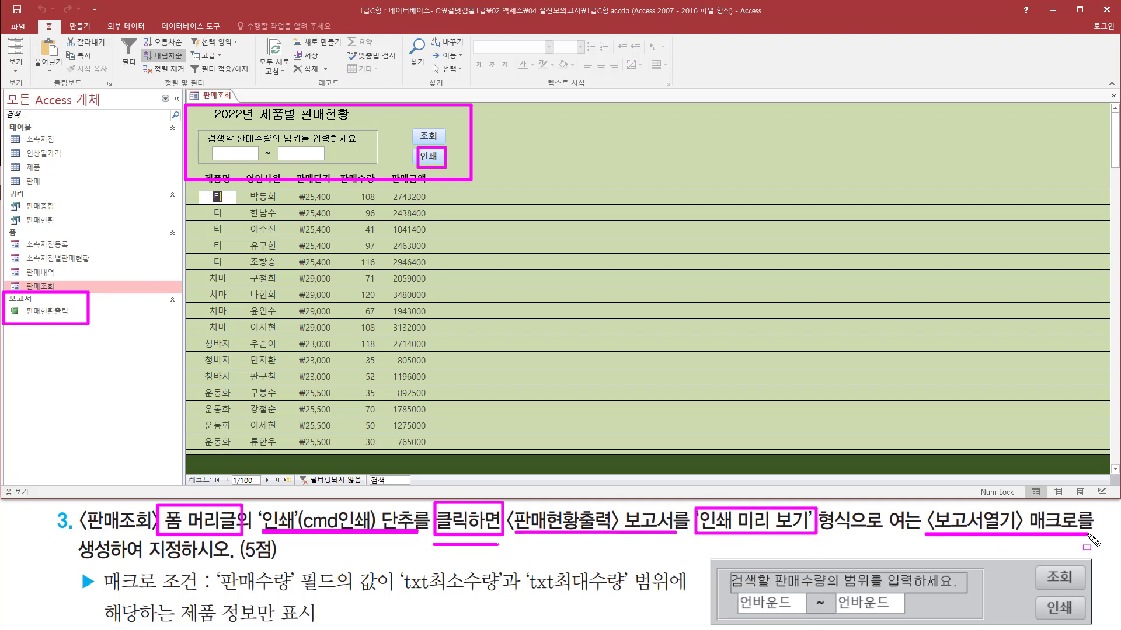
pyautogui.moveTo(81, 559); pyautogui.dragTo(242, 559)
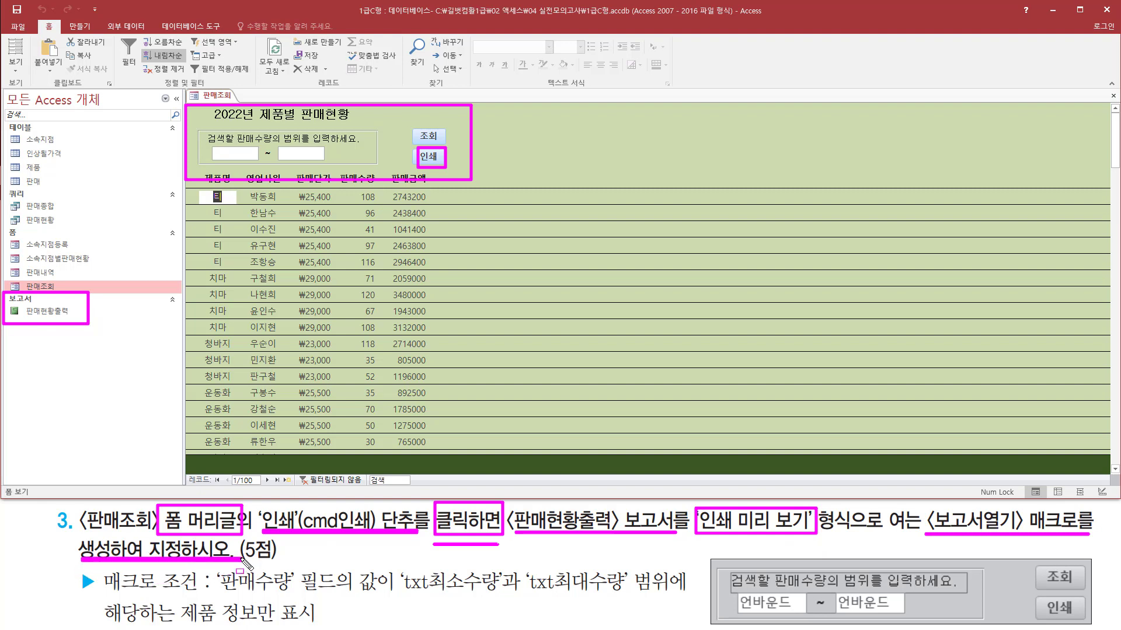
pyautogui.moveTo(23, 302)
pyautogui.mouseDown()
pyautogui.moveTo(35, 320)
pyautogui.moveTo(70, 309)
pyautogui.moveTo(72, 320)
pyautogui.mouseUp()
pyautogui.press('Escape')
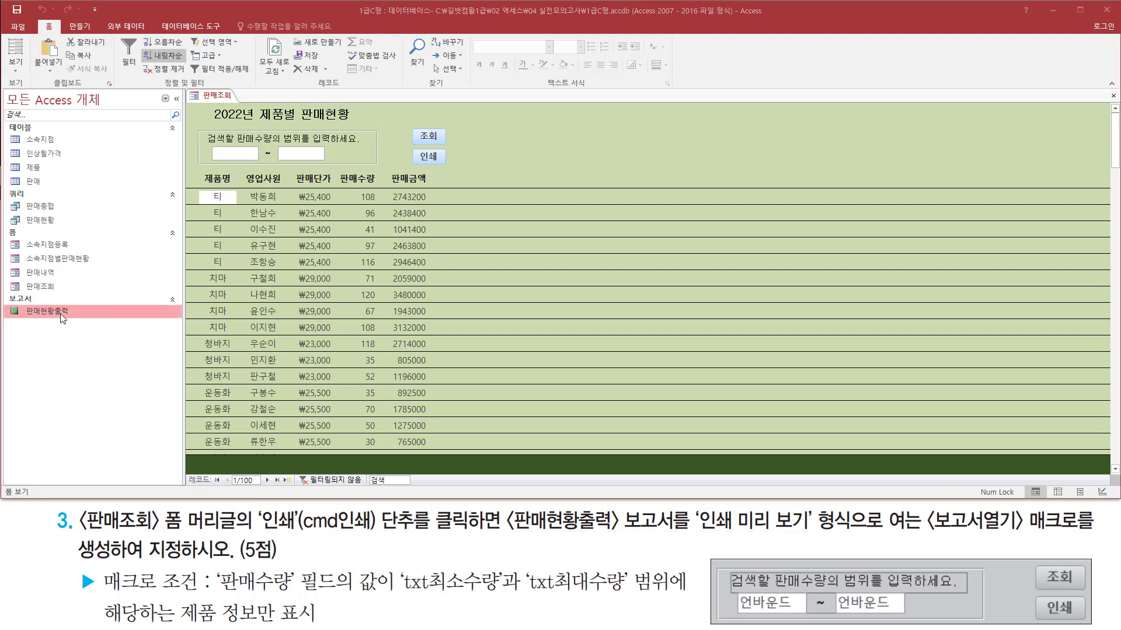
# - Show the 판매현황출력 report in print preview and examine its detail and summary rows at closer zoom
pyautogui.rightClick(58, 312)
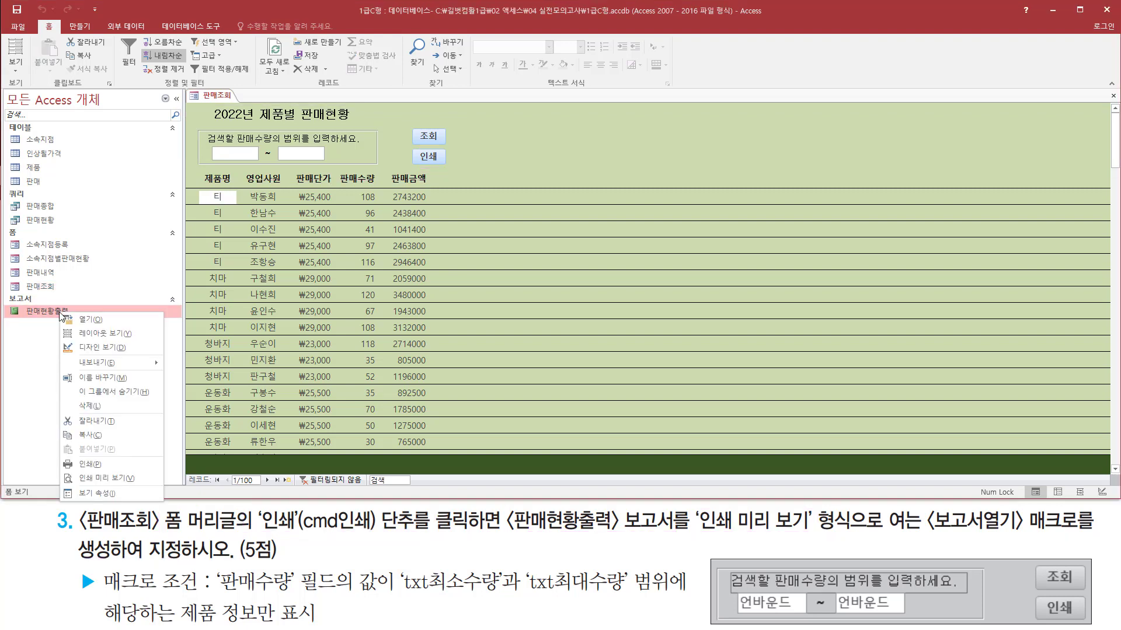
pyautogui.click(124, 475)
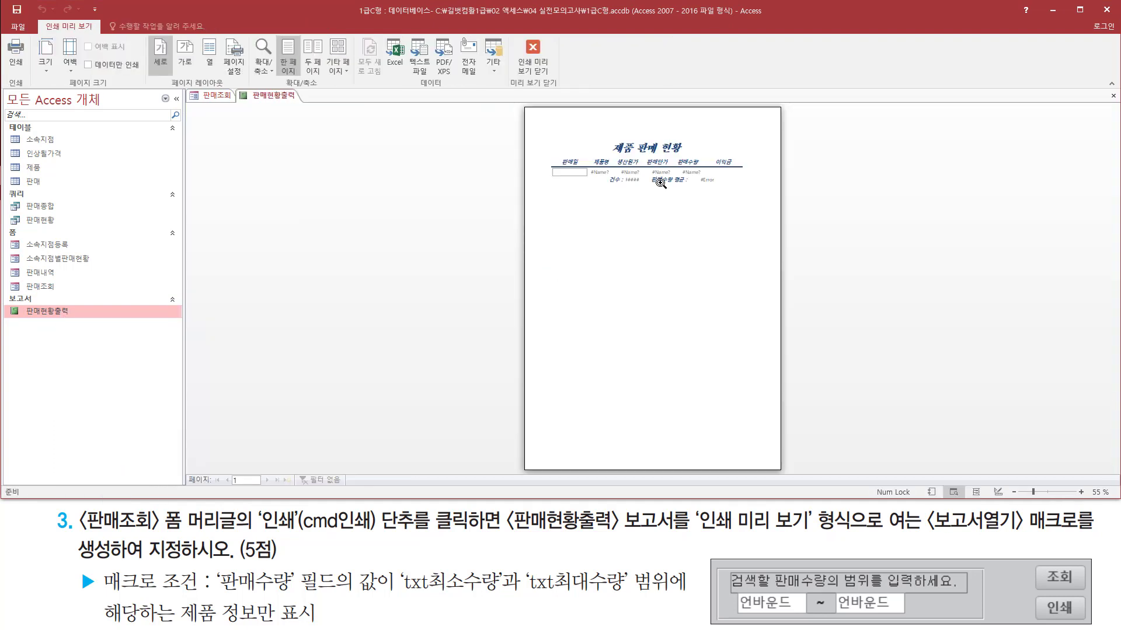
pyautogui.click(660, 183)
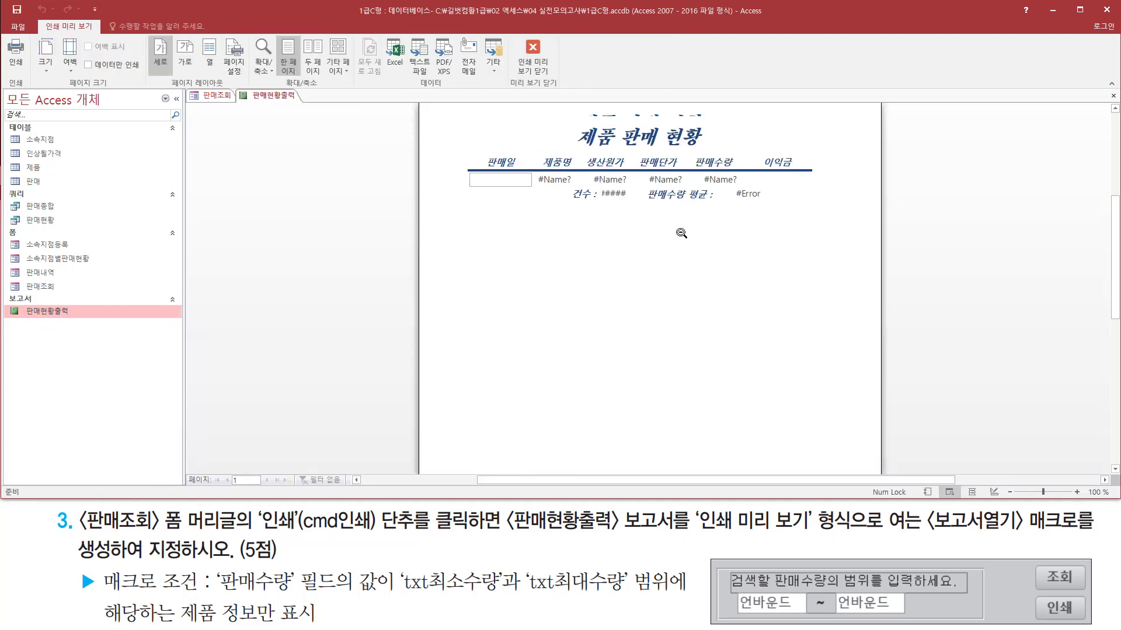
pyautogui.moveTo(469, 192)
pyautogui.mouseDown()
pyautogui.moveTo(584, 214)
pyautogui.moveTo(783, 217)
pyautogui.moveTo(787, 234)
pyautogui.moveTo(804, 236)
pyautogui.mouseUp()
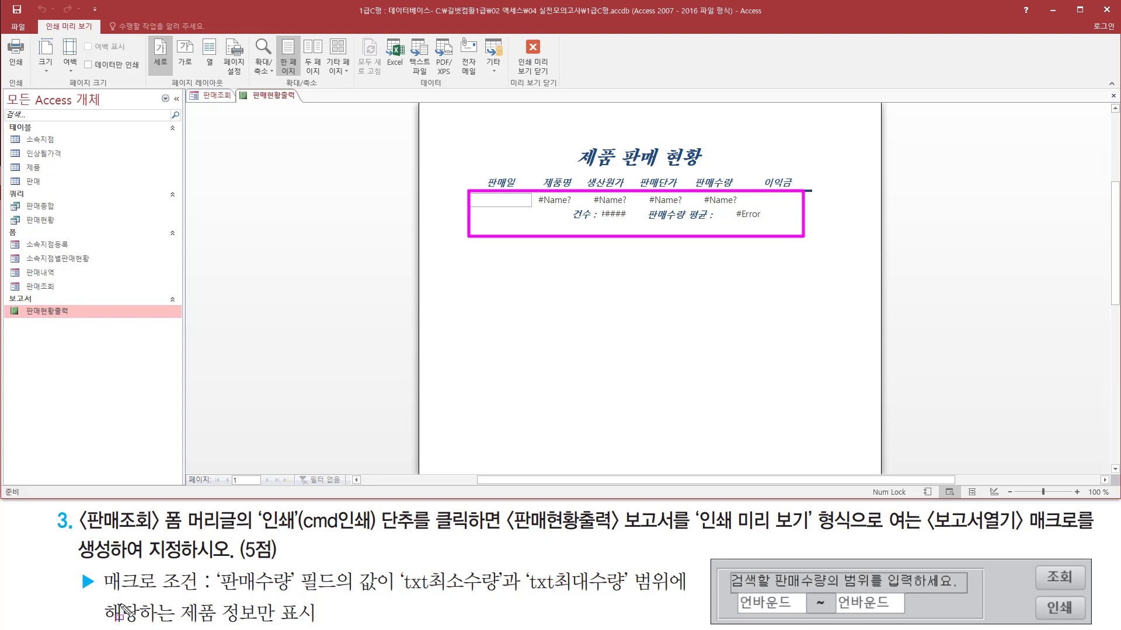
# - Read the macro condition on the 판매수량 field and match txt최소수량, txt최대수량 and the 인쇄 button to the form picture
pyautogui.moveTo(98, 592); pyautogui.dragTo(625, 595)
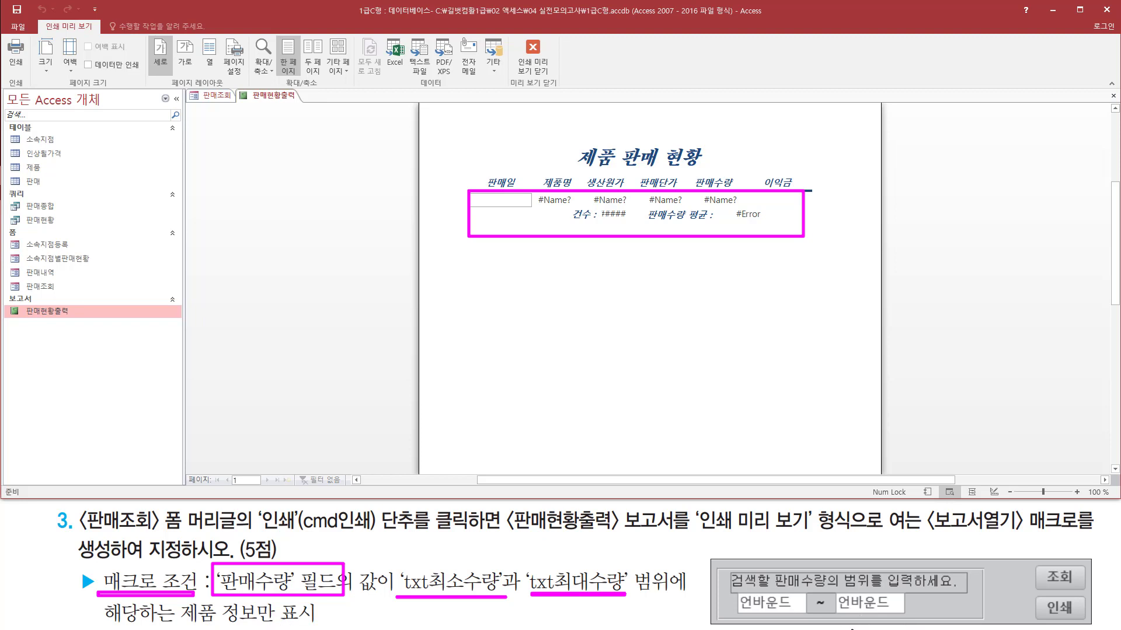
pyautogui.moveTo(737, 595)
pyautogui.mouseDown()
pyautogui.moveTo(809, 614)
pyautogui.moveTo(839, 596)
pyautogui.moveTo(907, 618)
pyautogui.mouseUp()
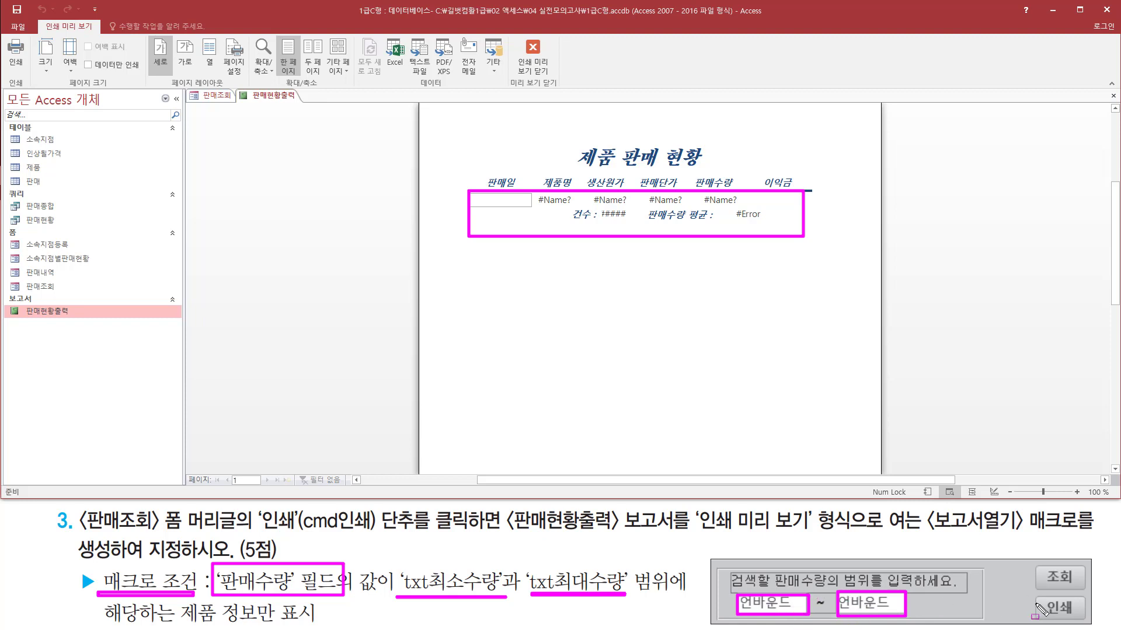
pyautogui.moveTo(1031, 595); pyautogui.dragTo(1091, 624)
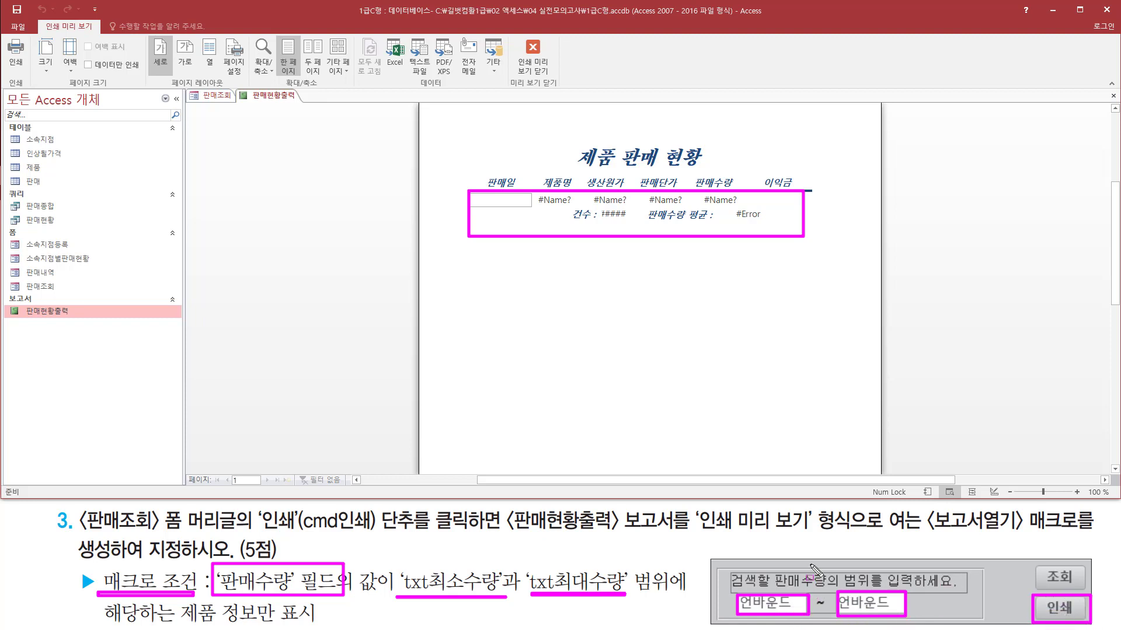
pyautogui.moveTo(732, 231); pyautogui.dragTo(739, 234)
pyautogui.press('Escape')
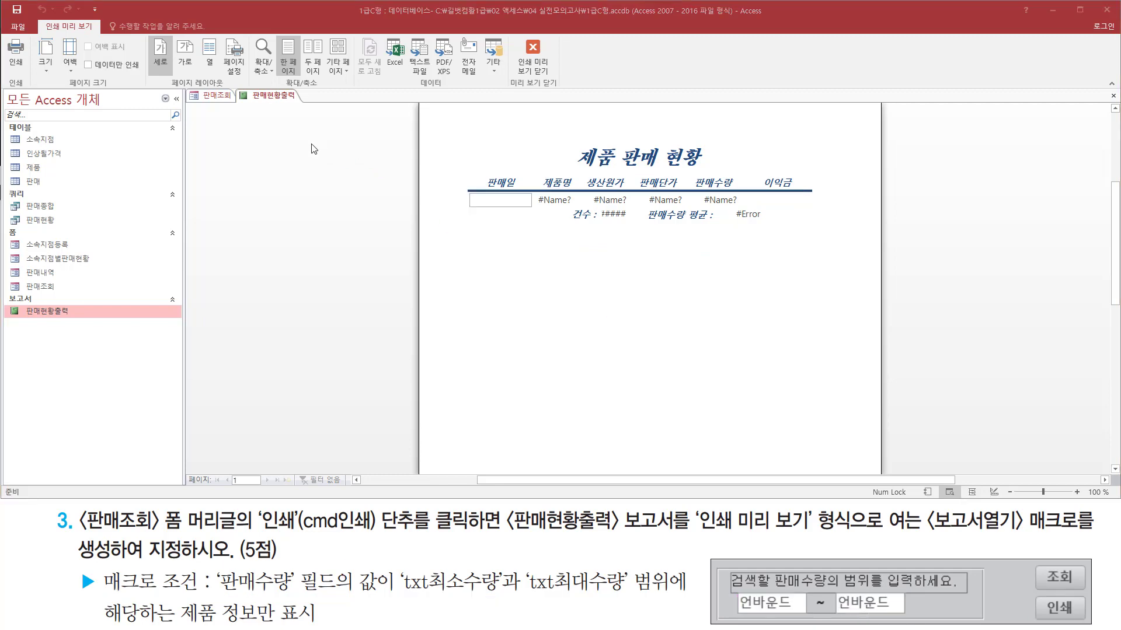
# - Close the 판매현황출력 report preview and switch the 판매조회 form to Design view
pyautogui.rightClick(280, 112)
pyautogui.click(321, 285)
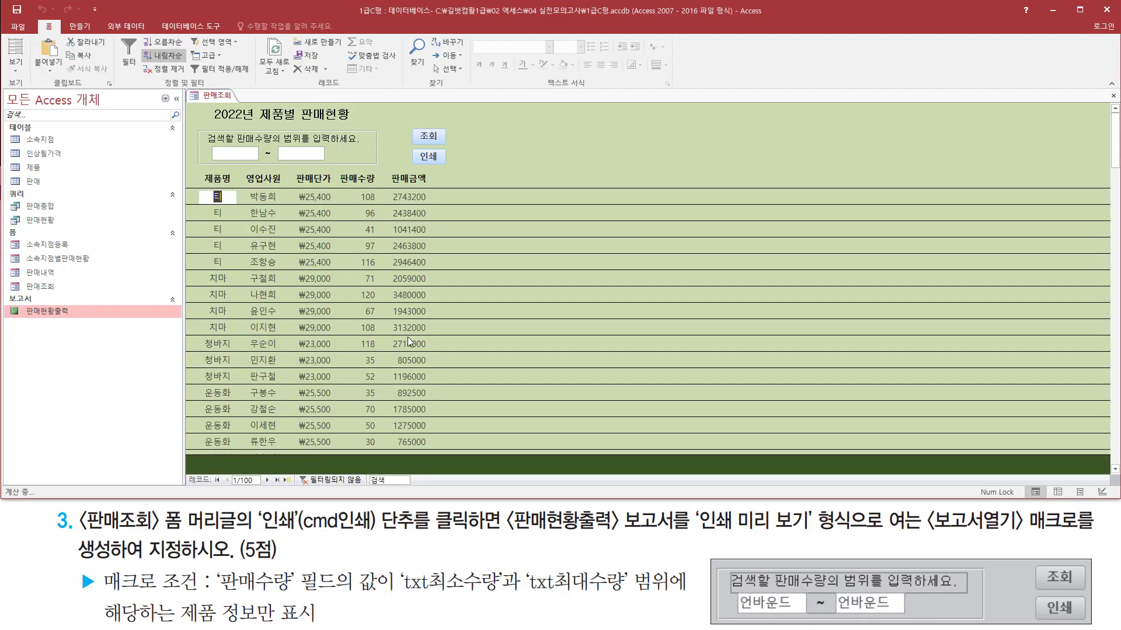
pyautogui.rightClick(415, 114)
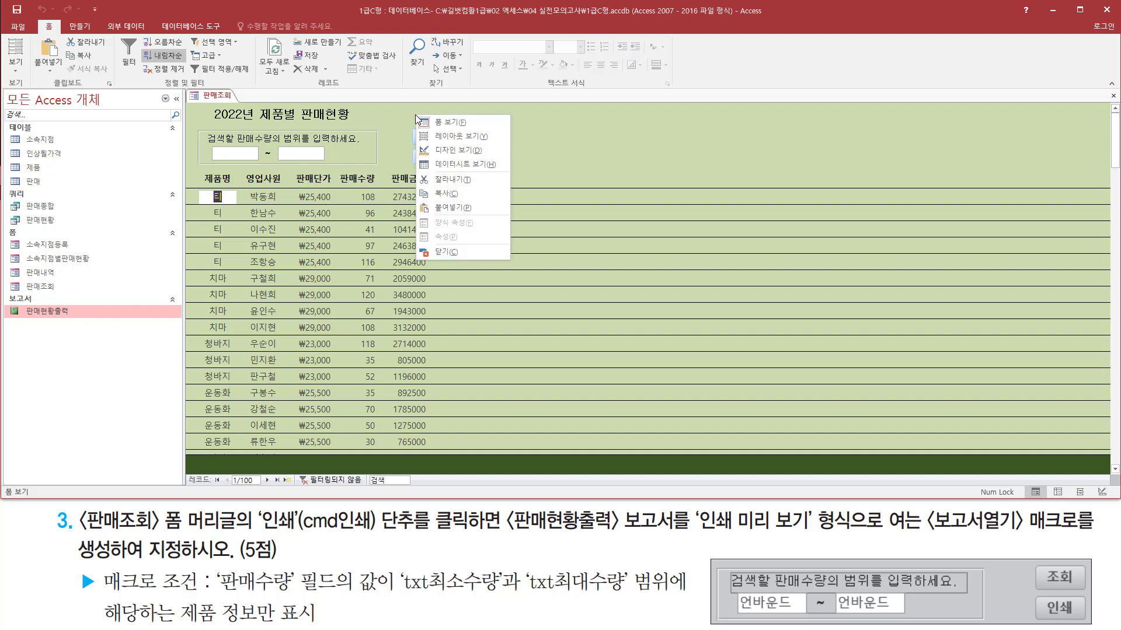
pyautogui.click(444, 151)
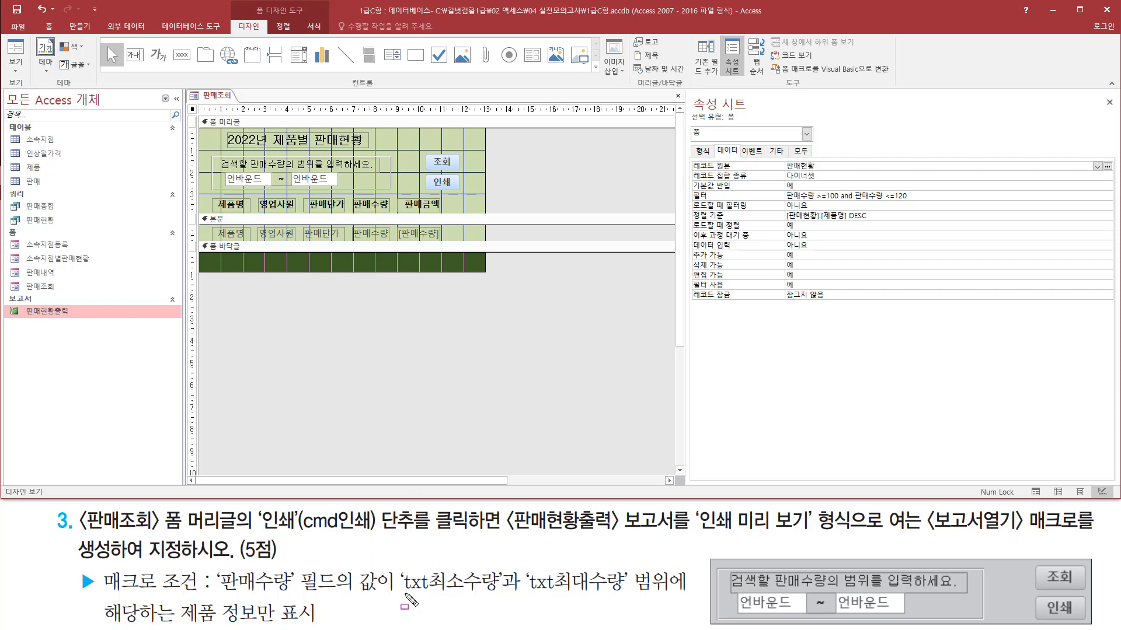
# - Check the control names of the two unbound quantity range text boxes in the 판매조회 form header
pyautogui.moveTo(404, 595); pyautogui.dragTo(629, 602)
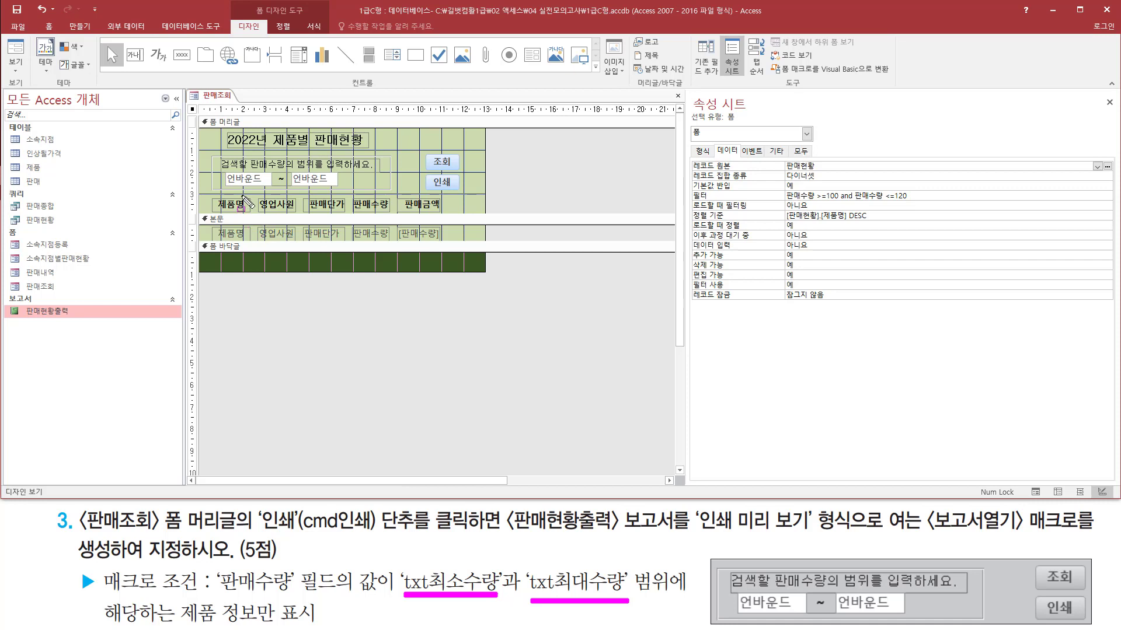
pyautogui.press('Escape')
pyautogui.click(245, 179)
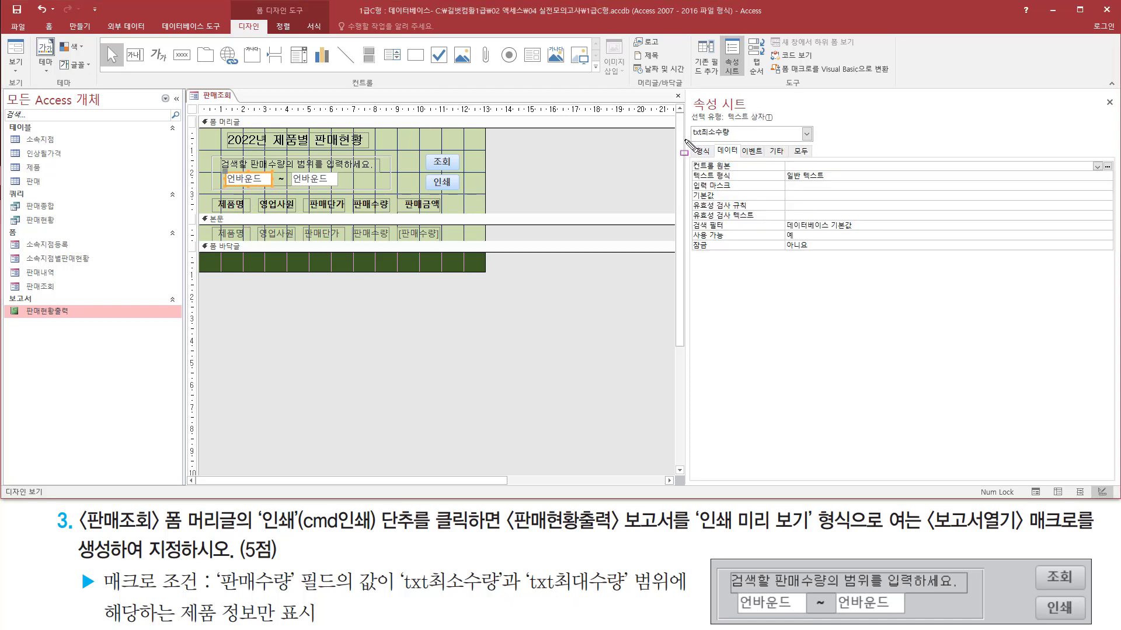
pyautogui.moveTo(684, 140); pyautogui.dragTo(739, 140)
pyautogui.press('Escape')
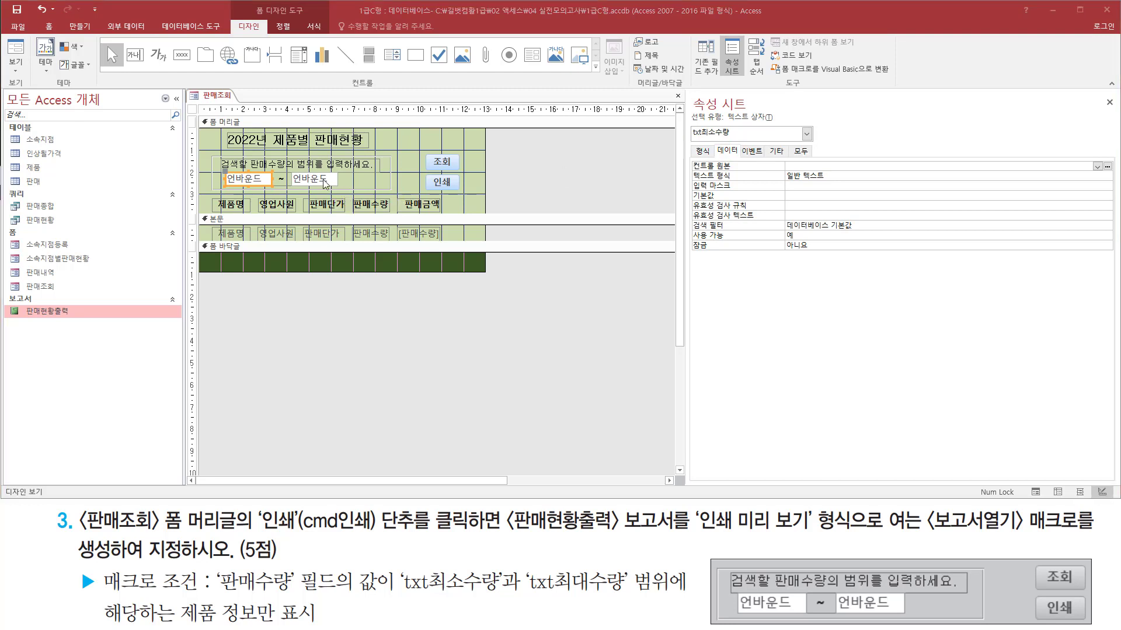
pyautogui.click(331, 180)
pyautogui.moveTo(687, 140); pyautogui.dragTo(736, 140)
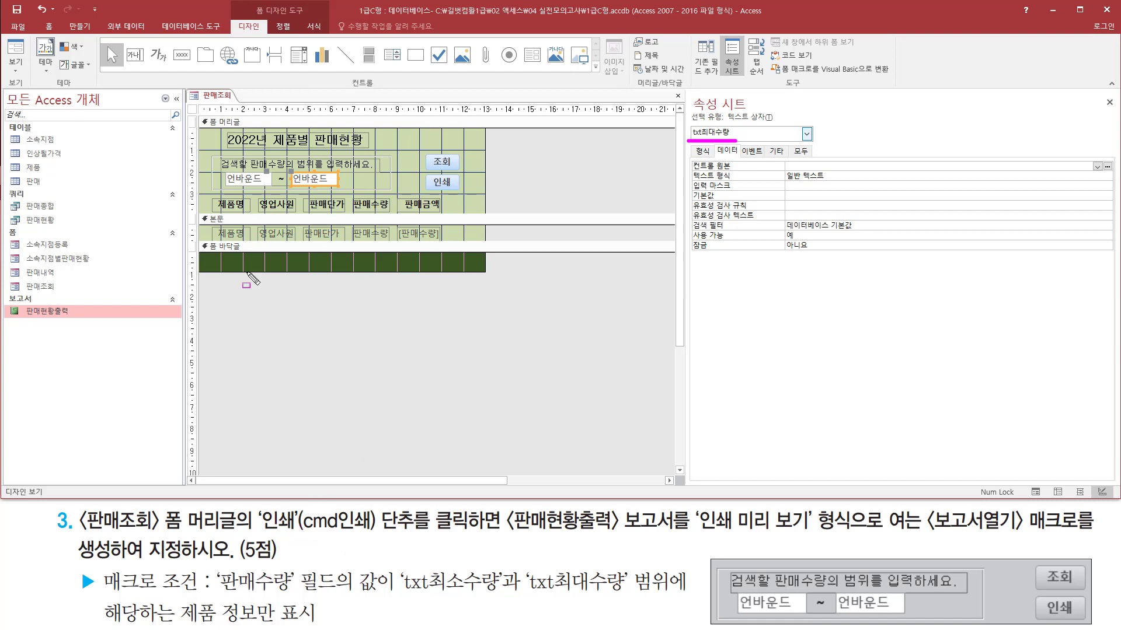
# - Read how the 판매수량 condition uses txt최소수량 and txt최대수량 and how the 보고서열기 macro relates to the form's 인쇄 button
pyautogui.moveTo(204, 562); pyautogui.dragTo(301, 599)
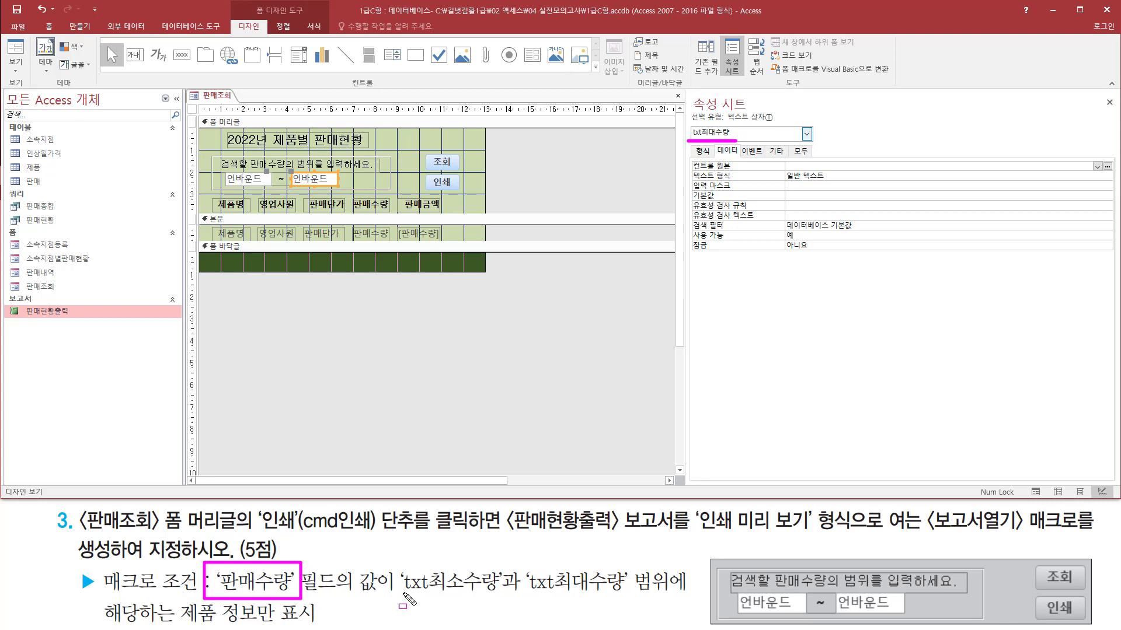
pyautogui.moveTo(404, 595); pyautogui.dragTo(505, 593)
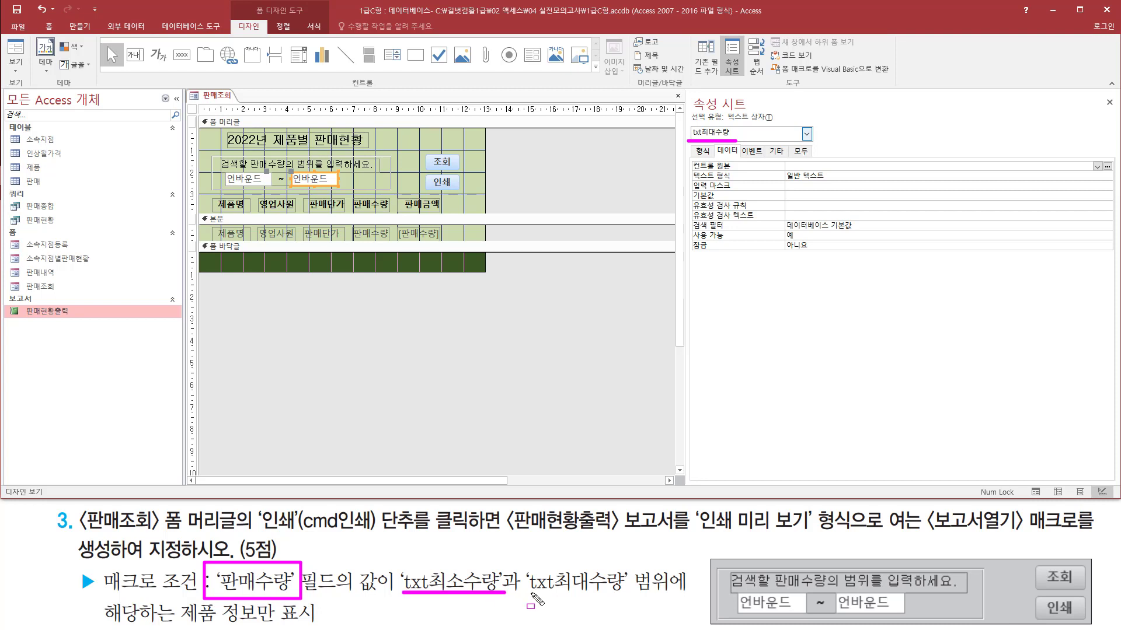
pyautogui.moveTo(529, 595); pyautogui.dragTo(632, 594)
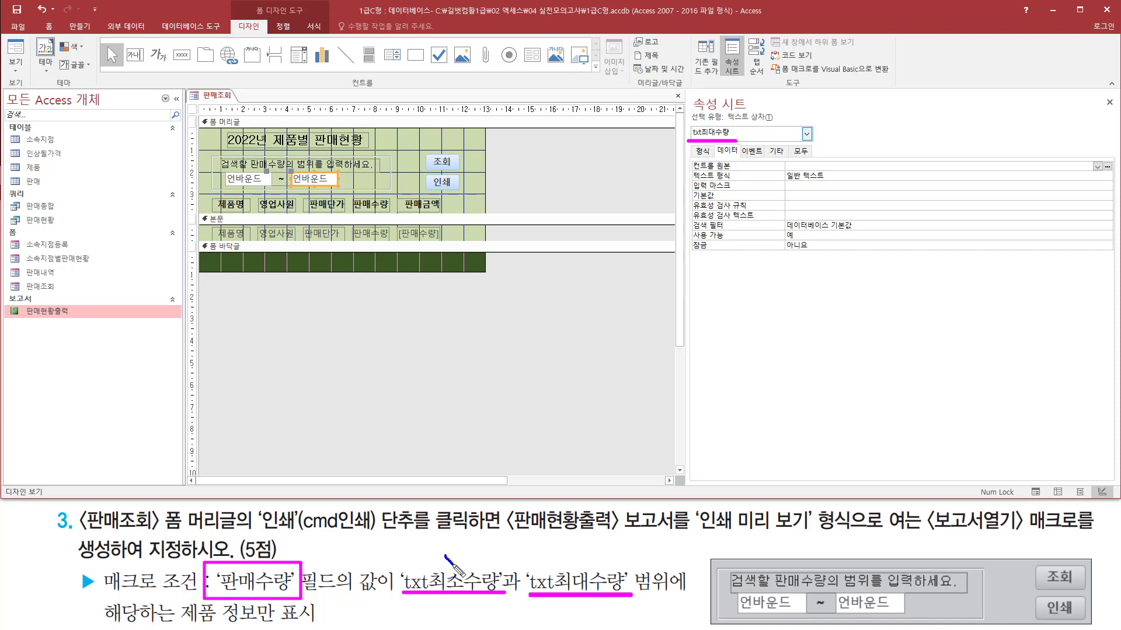
pyautogui.moveTo(454, 565); pyautogui.dragTo(489, 524)
pyautogui.moveTo(576, 556); pyautogui.dragTo(622, 518)
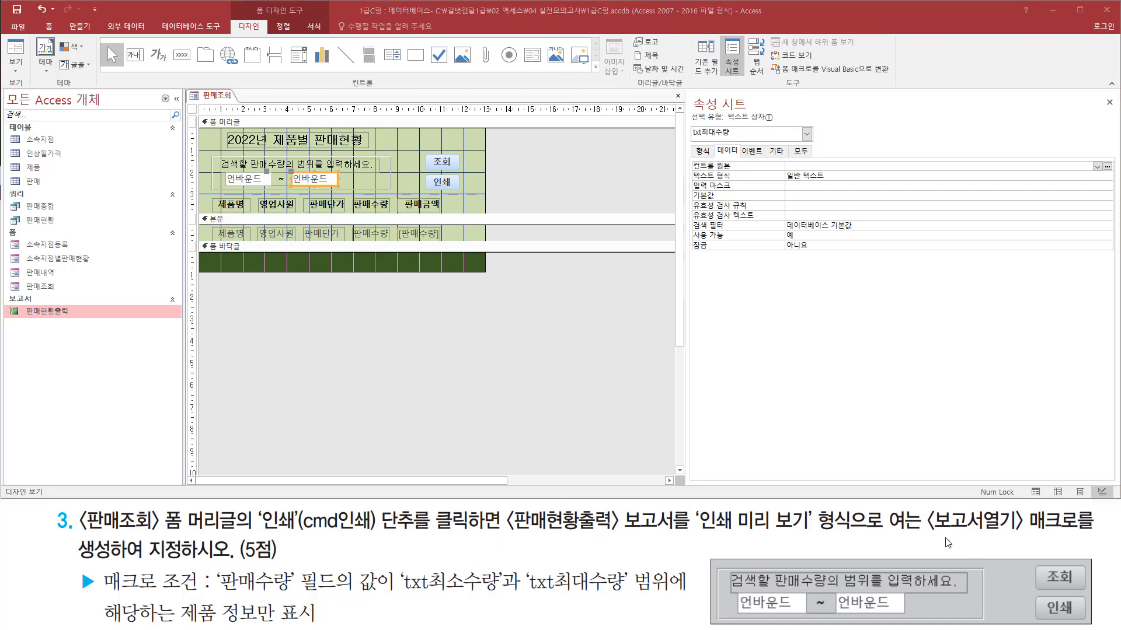
pyautogui.moveTo(921, 505); pyautogui.dragTo(1089, 537)
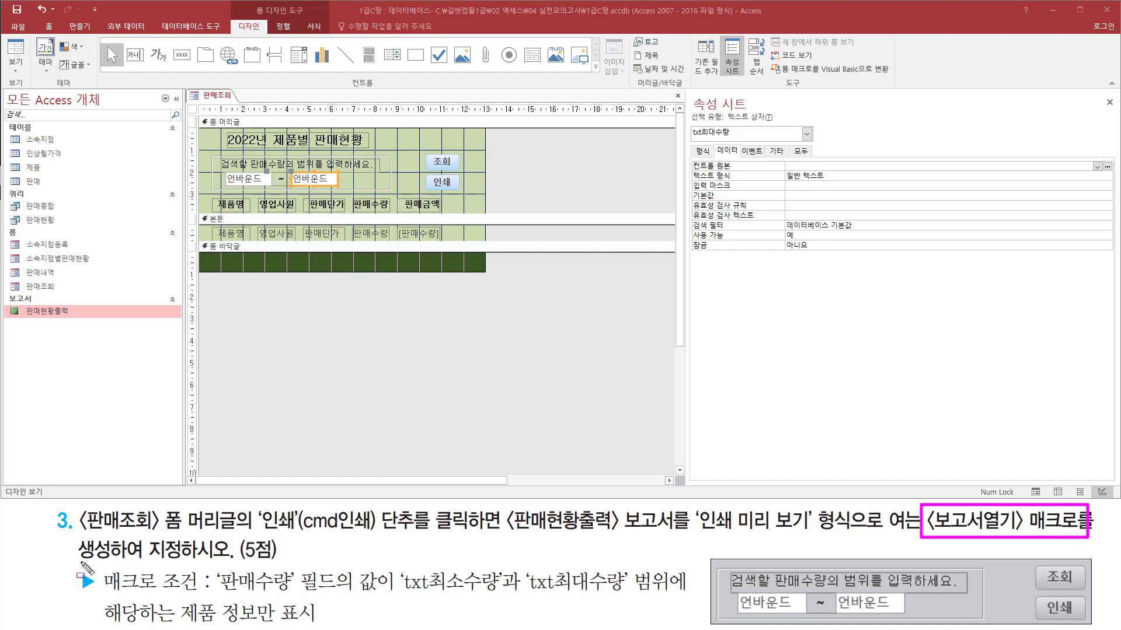
pyautogui.moveTo(78, 559); pyautogui.dragTo(116, 559)
pyautogui.moveTo(423, 190); pyautogui.dragTo(462, 174)
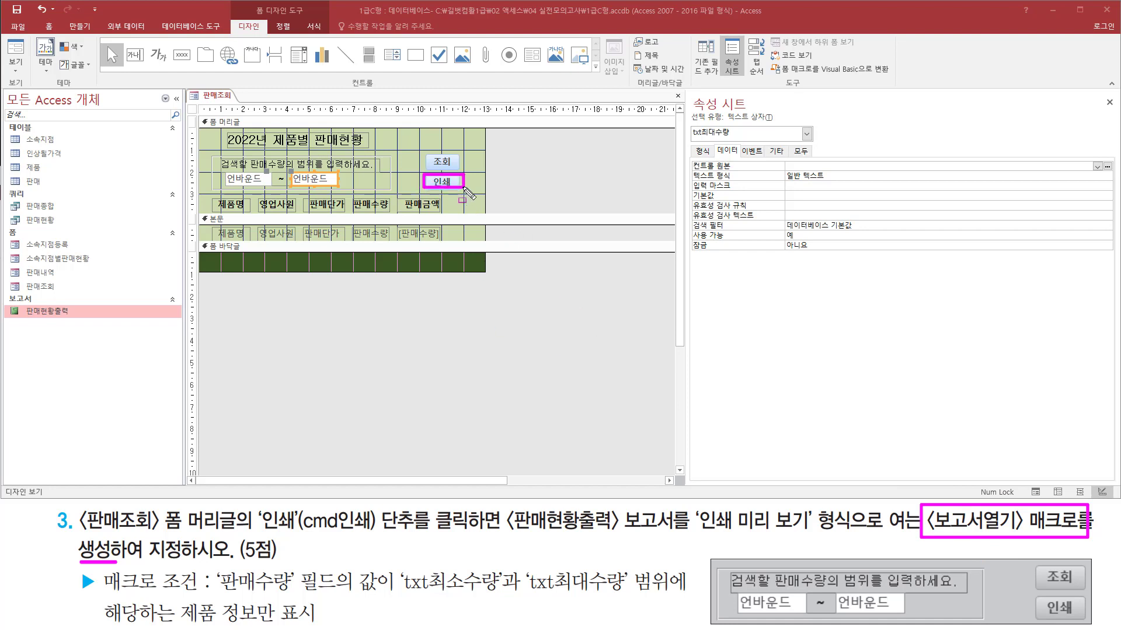
pyautogui.moveTo(435, 529); pyautogui.dragTo(490, 530)
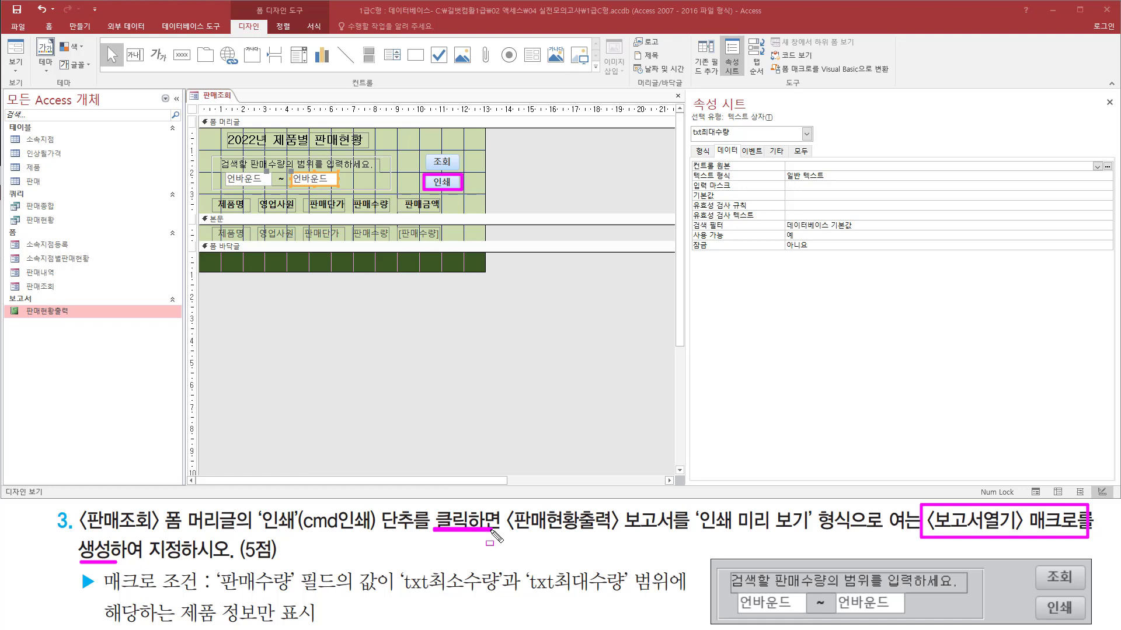
pyautogui.press('Escape')
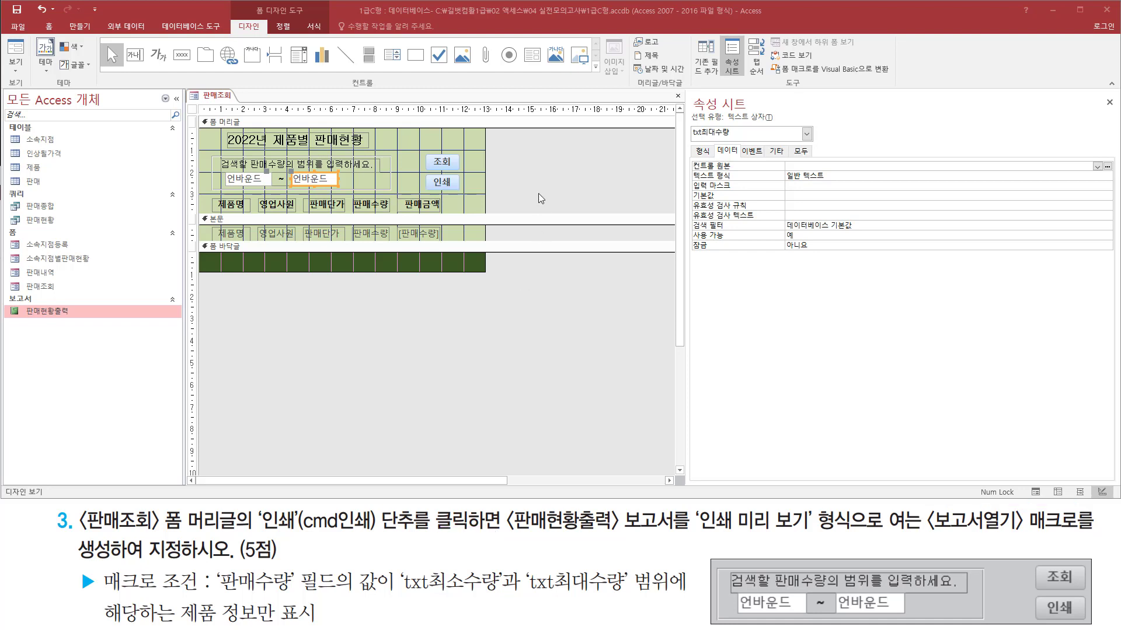
# - Create a new standalone macro for opening the 판매현황출력 report
pyautogui.click(538, 194)
pyautogui.click(79, 33)
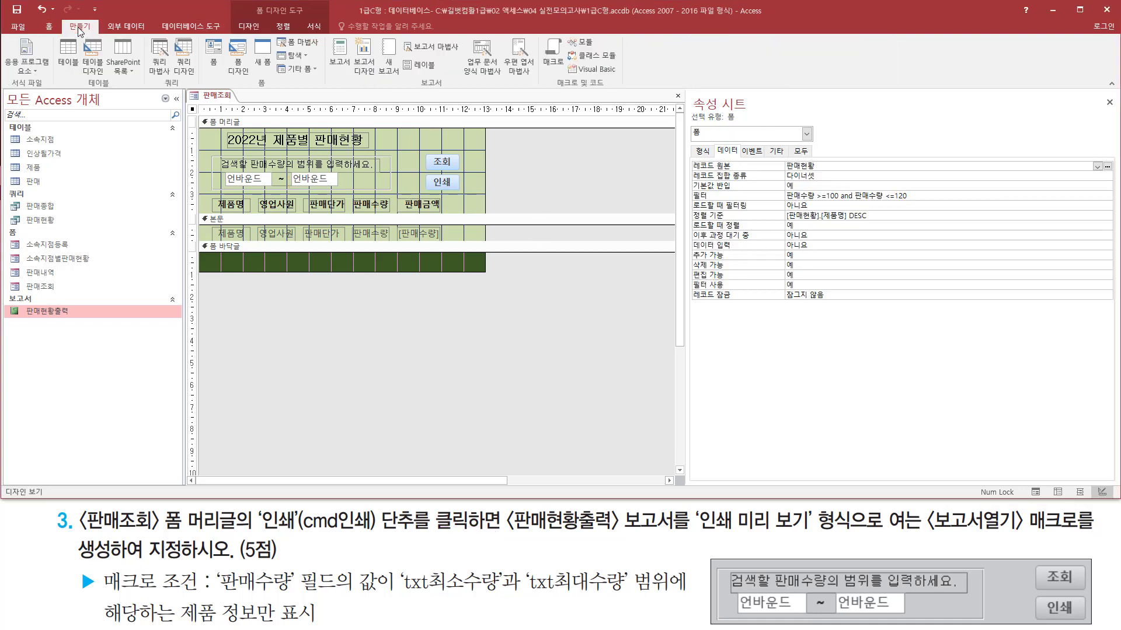
pyautogui.moveTo(63, 19); pyautogui.dragTo(95, 35)
pyautogui.moveTo(539, 30); pyautogui.dragTo(569, 77)
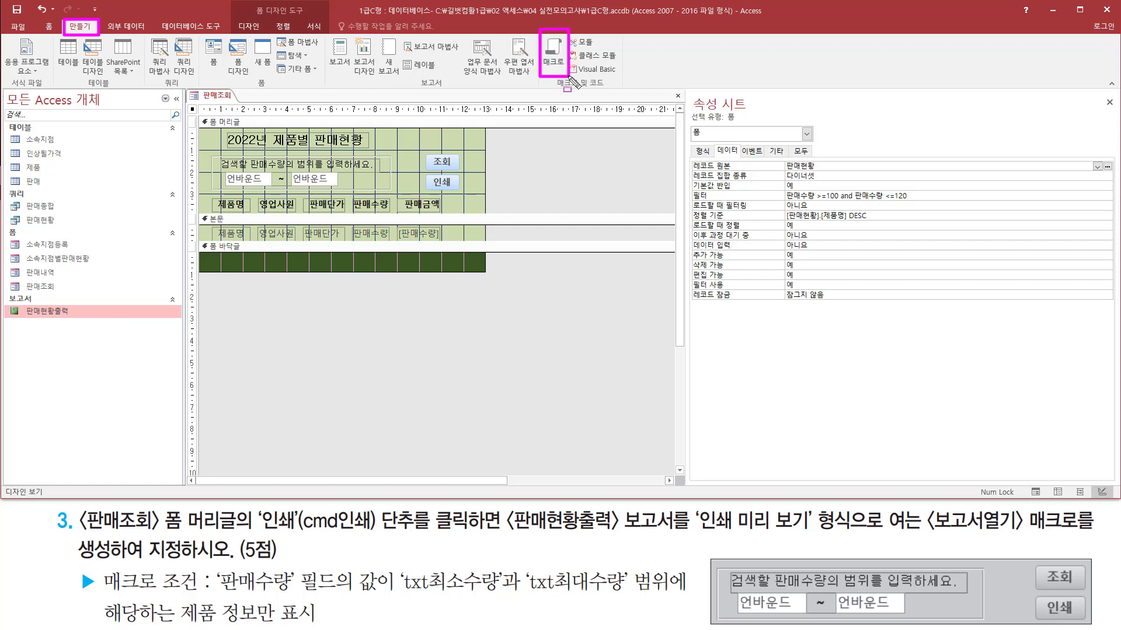
pyautogui.click(553, 59)
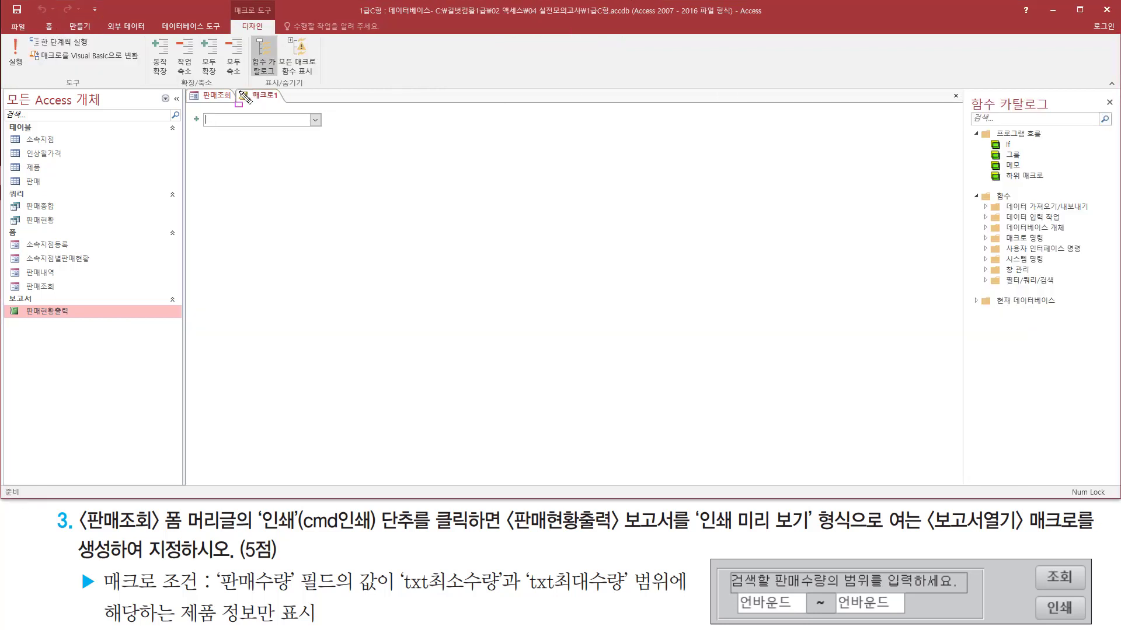
pyautogui.moveTo(238, 87); pyautogui.dragTo(291, 105)
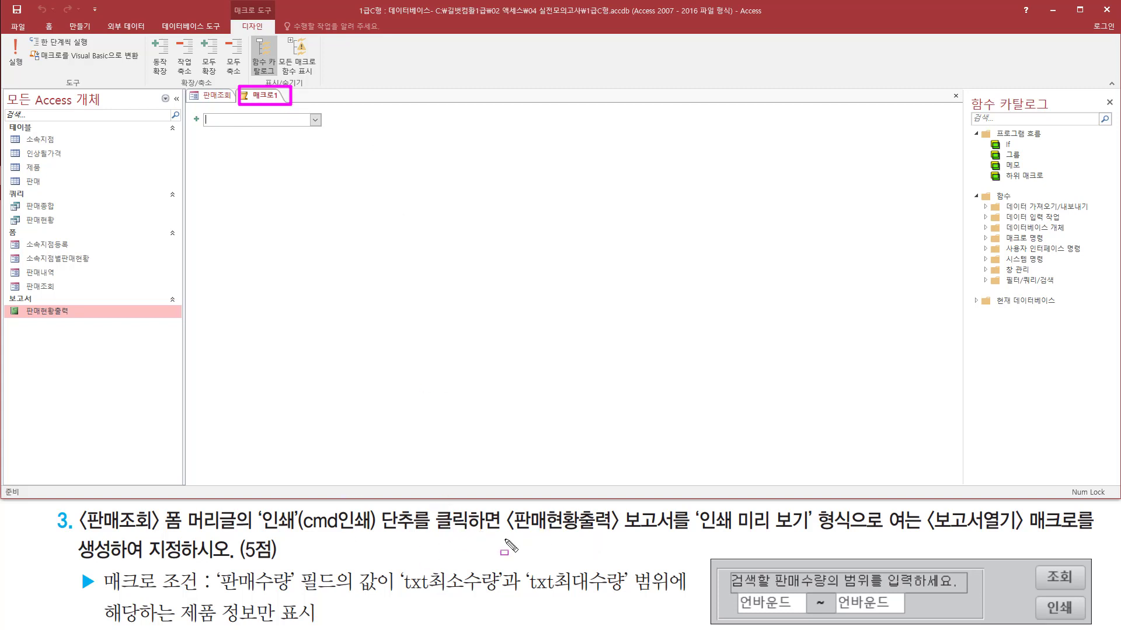
pyautogui.moveTo(504, 537); pyautogui.dragTo(865, 537)
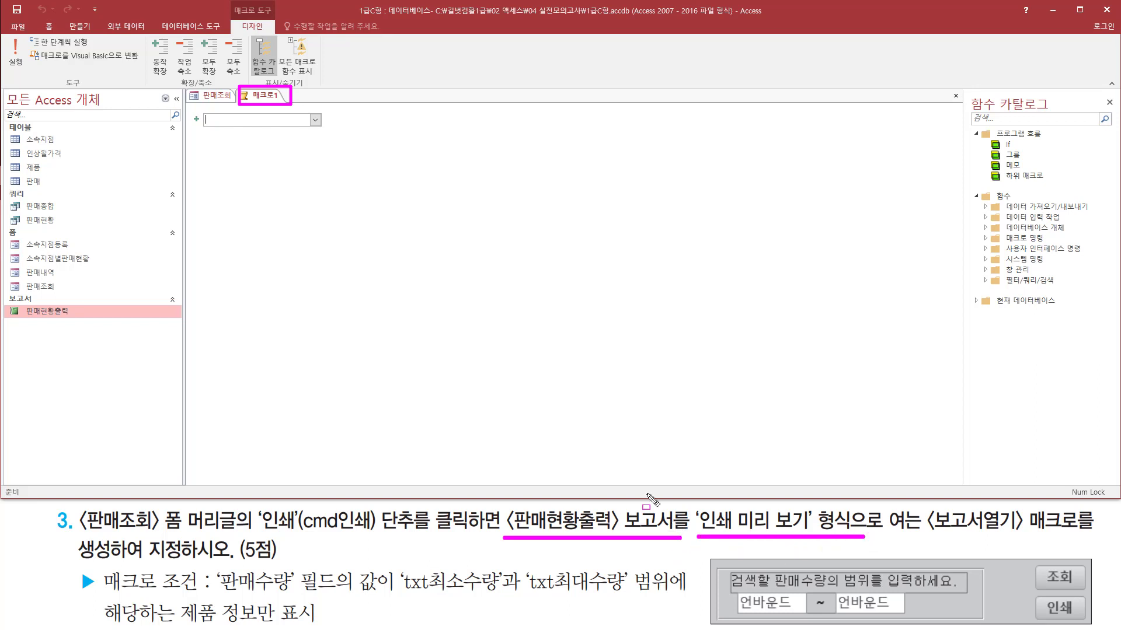
pyautogui.press('Escape')
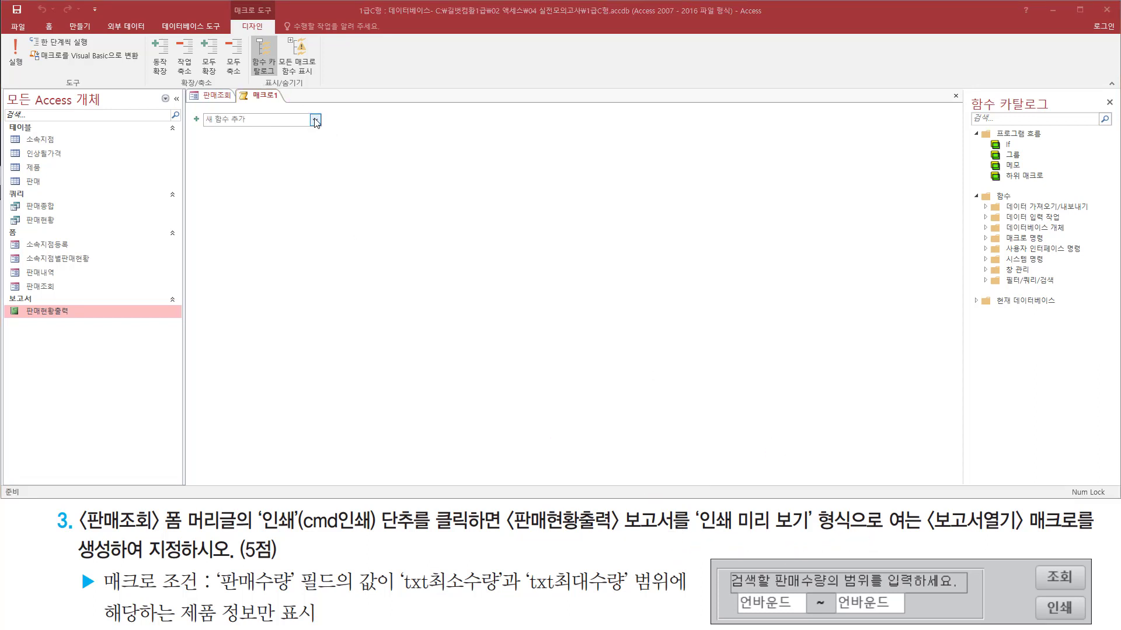
# - Add an OpenReport action to the new macro and set its report name to 판매현황출력
pyautogui.click(315, 120)
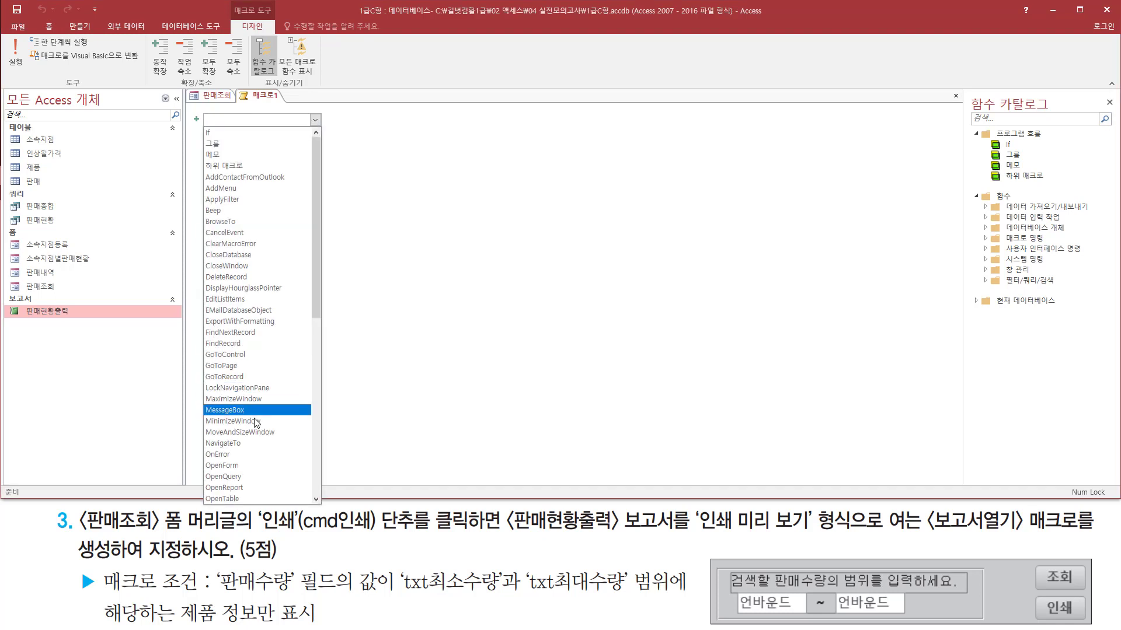
pyautogui.click(235, 488)
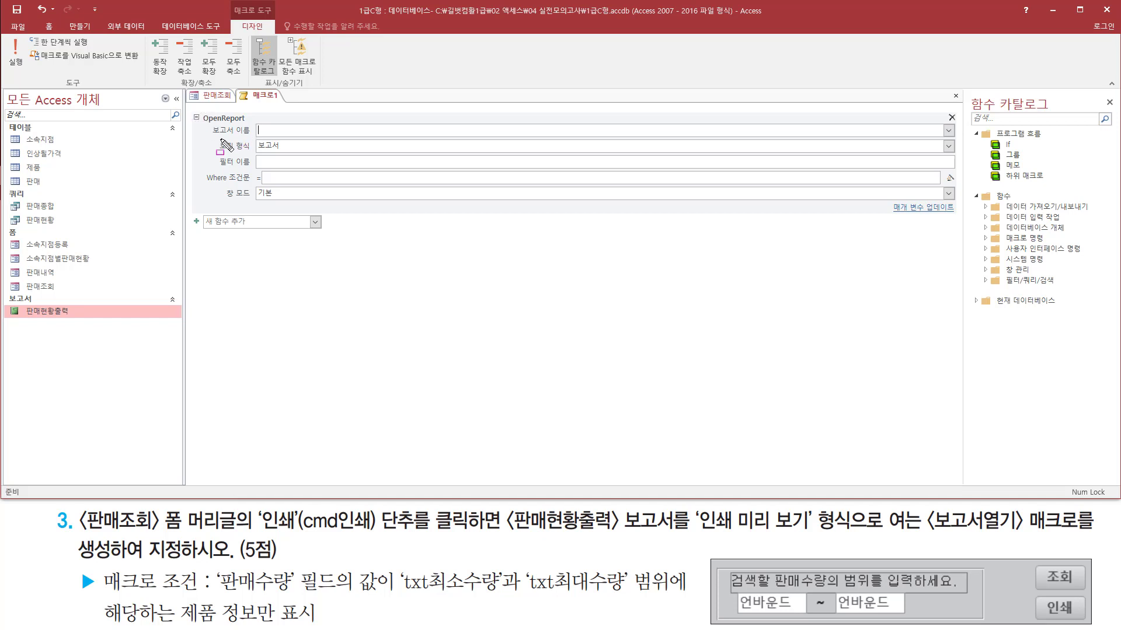
pyautogui.moveTo(205, 137)
pyautogui.mouseDown()
pyautogui.moveTo(296, 150)
pyautogui.moveTo(306, 123)
pyautogui.mouseUp()
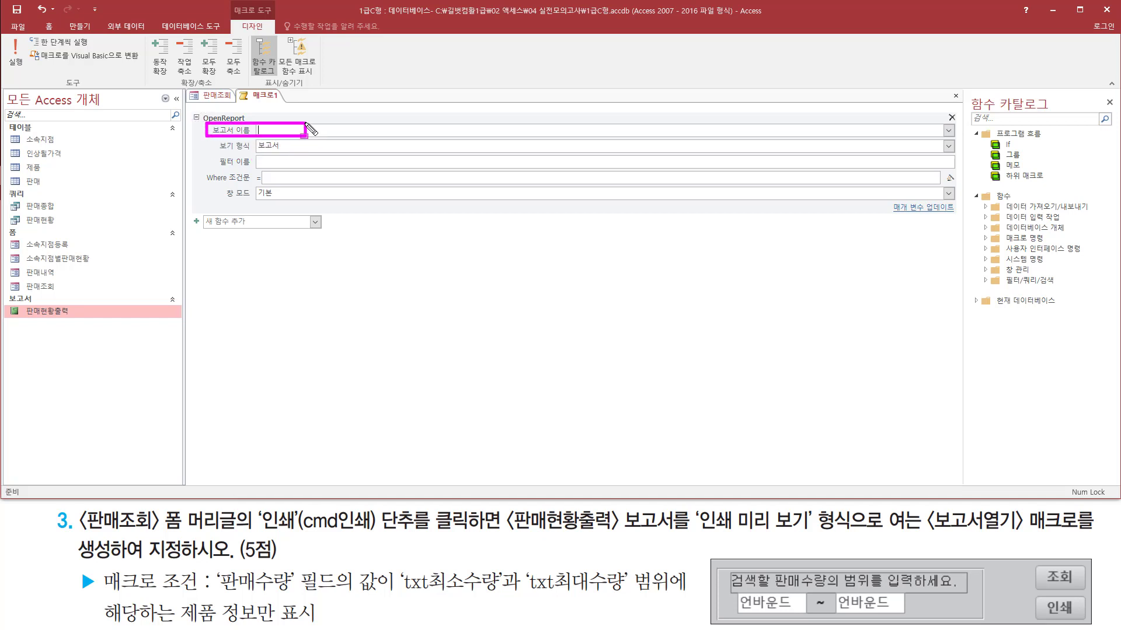
pyautogui.click(948, 131)
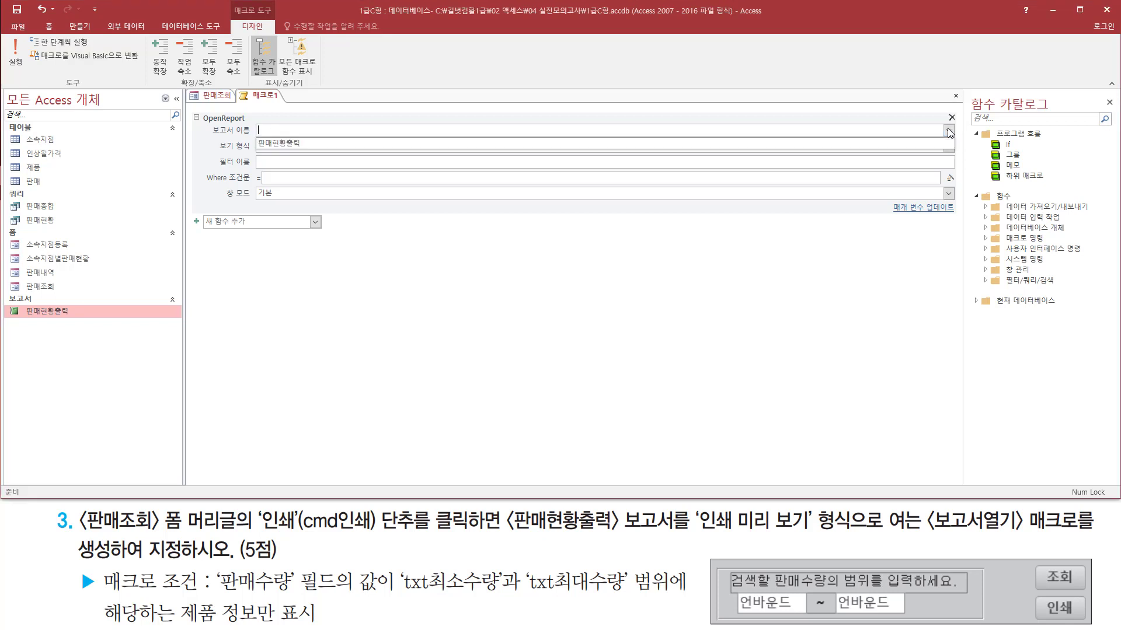
pyautogui.click(302, 145)
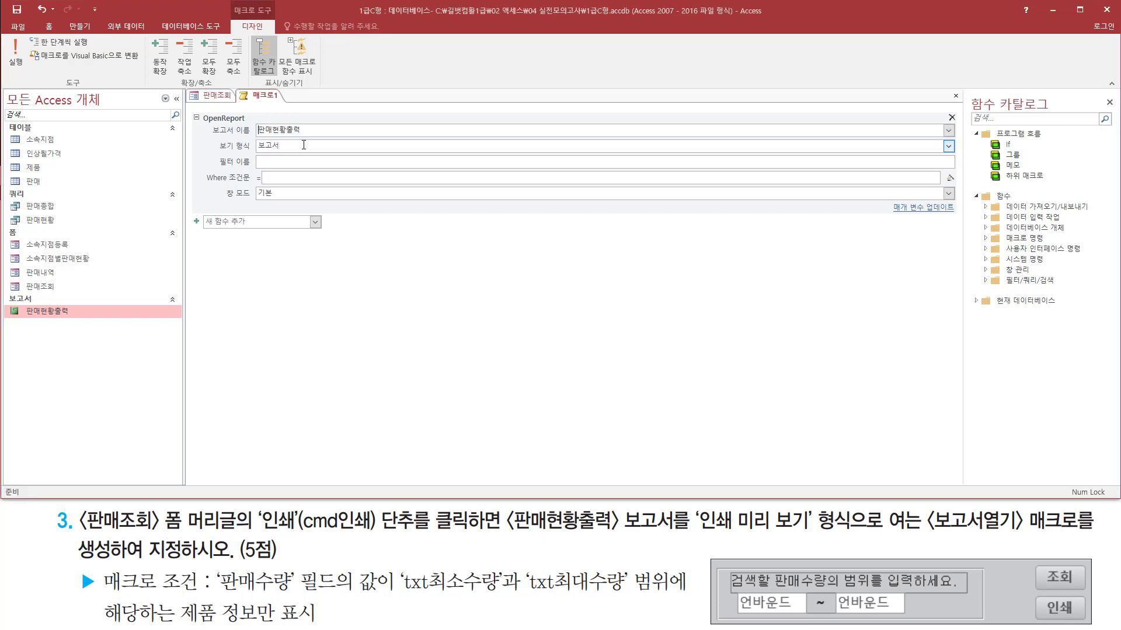
# - Set the OpenReport action's view format to 인쇄 미리 보기
pyautogui.moveTo(214, 139); pyautogui.dragTo(283, 154)
pyautogui.press('Escape')
pyautogui.click(948, 146)
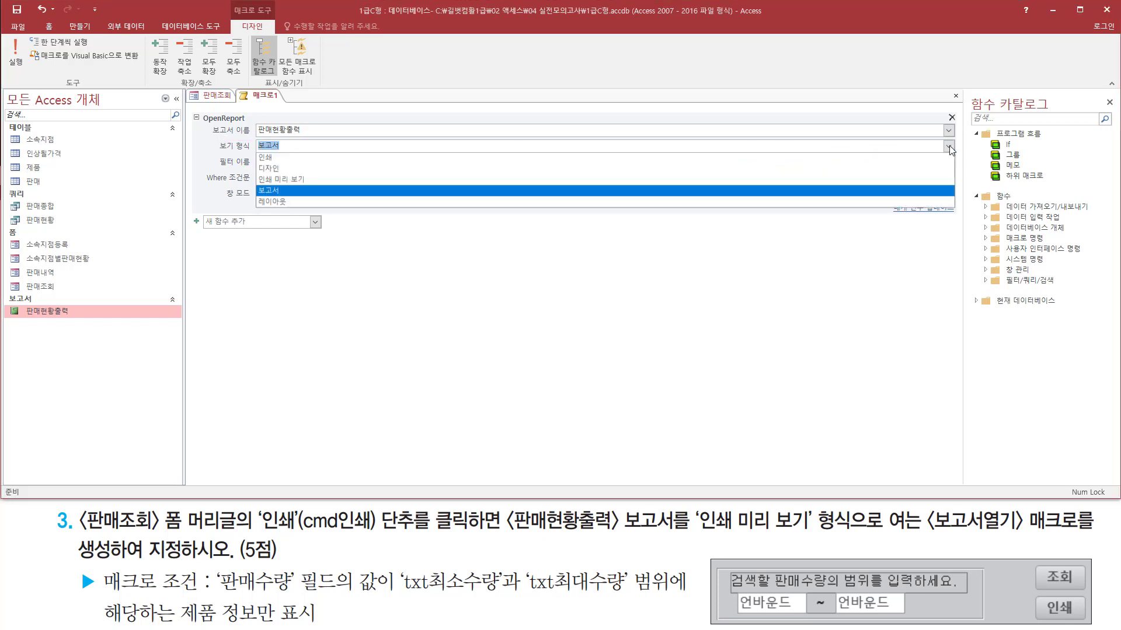
pyautogui.click(588, 182)
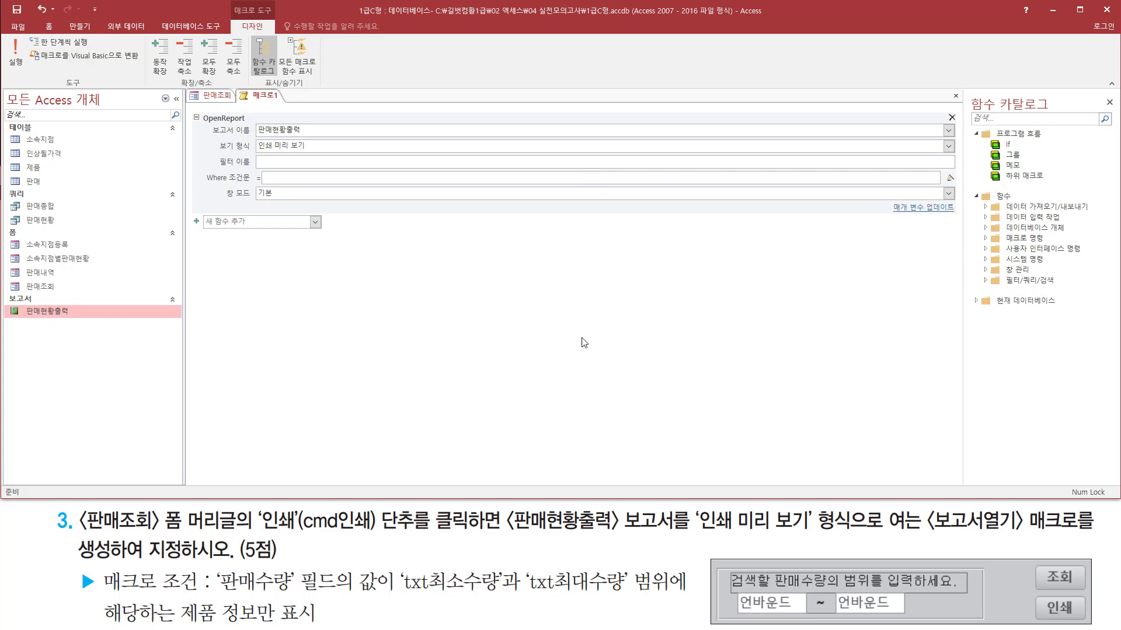
# - Open the expression builder for the OpenReport action's Where condition and start the expression with [판매수량]>=
pyautogui.moveTo(197, 167)
pyautogui.mouseDown()
pyautogui.moveTo(309, 187)
pyautogui.moveTo(965, 187)
pyautogui.mouseUp()
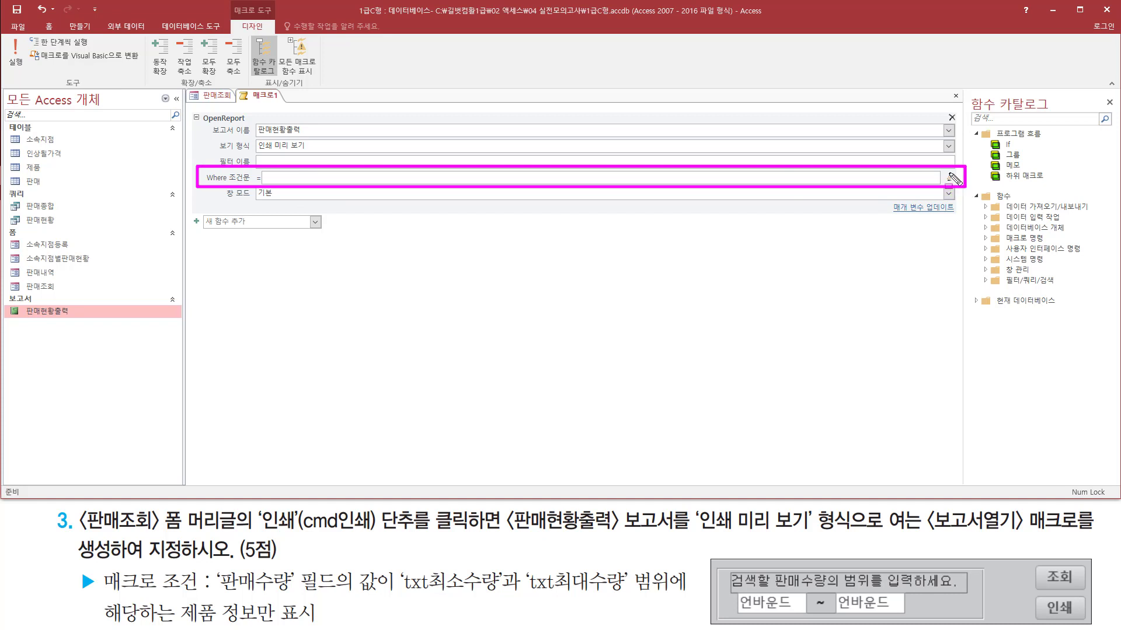
pyautogui.press('Escape')
pyautogui.click(950, 176)
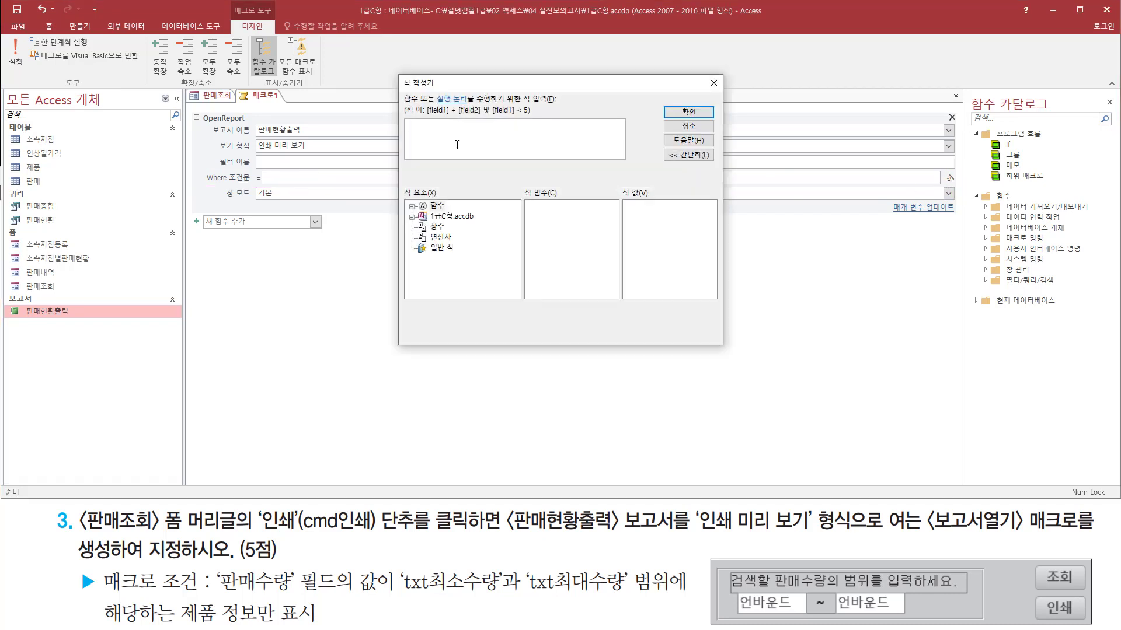
pyautogui.moveTo(397, 73); pyautogui.dragTo(725, 348)
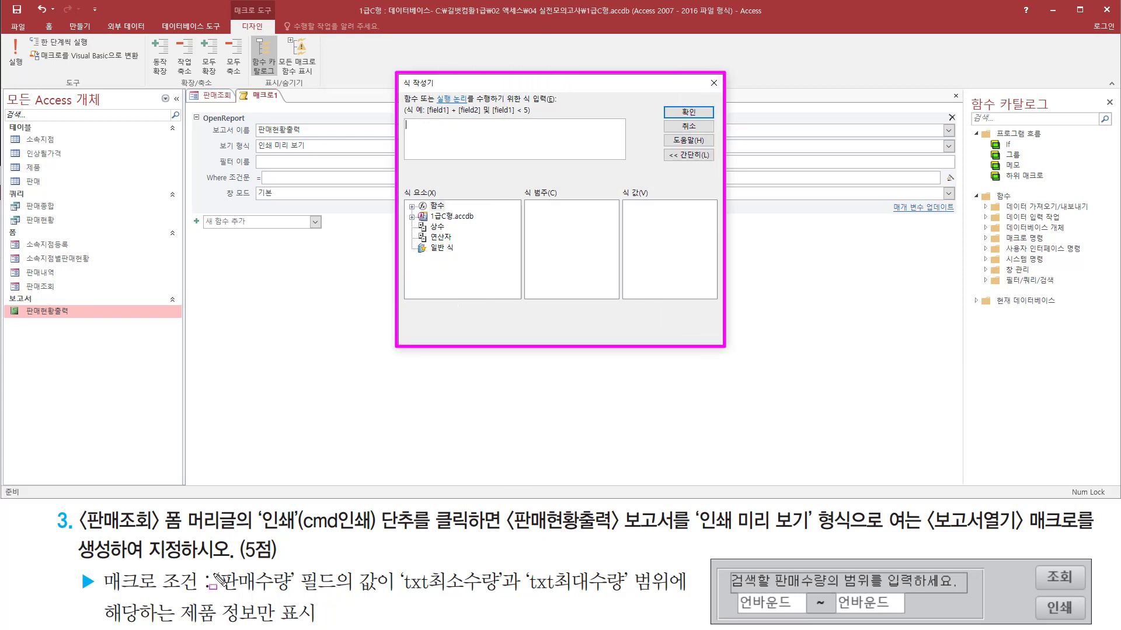
pyautogui.moveTo(213, 565); pyautogui.dragTo(340, 596)
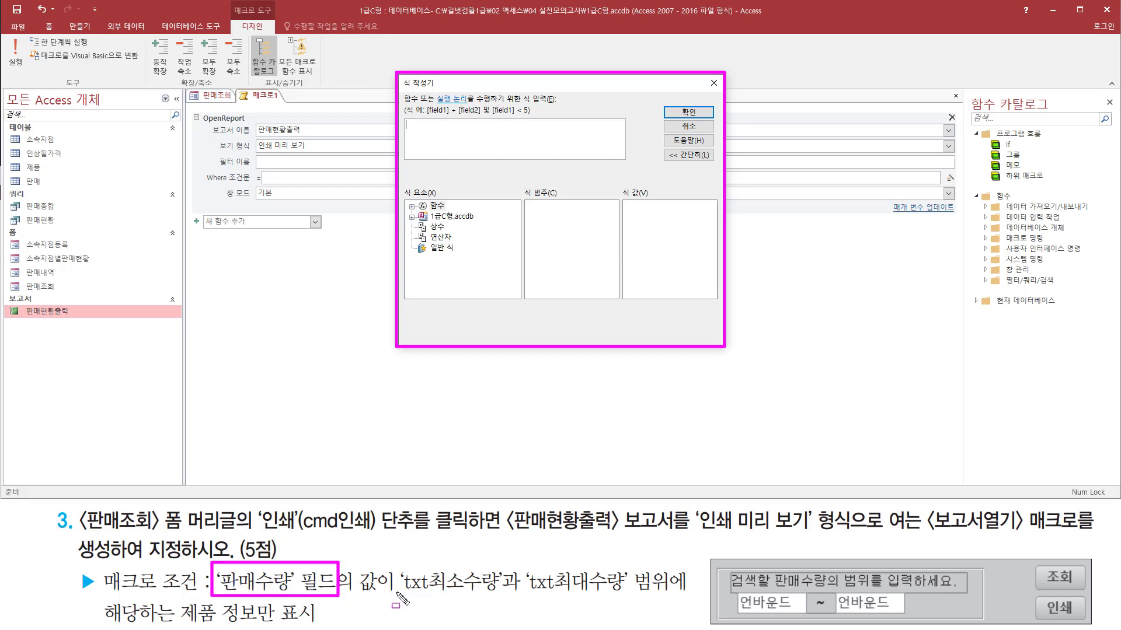
pyautogui.moveTo(402, 592); pyautogui.dragTo(501, 592)
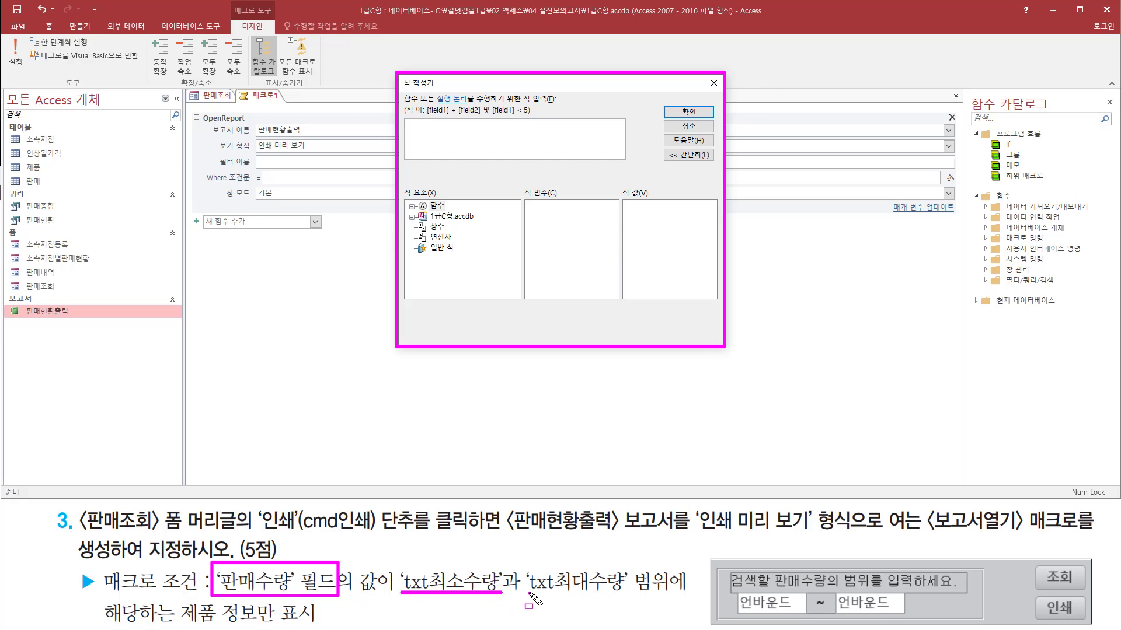
pyautogui.moveTo(528, 595); pyautogui.dragTo(629, 596)
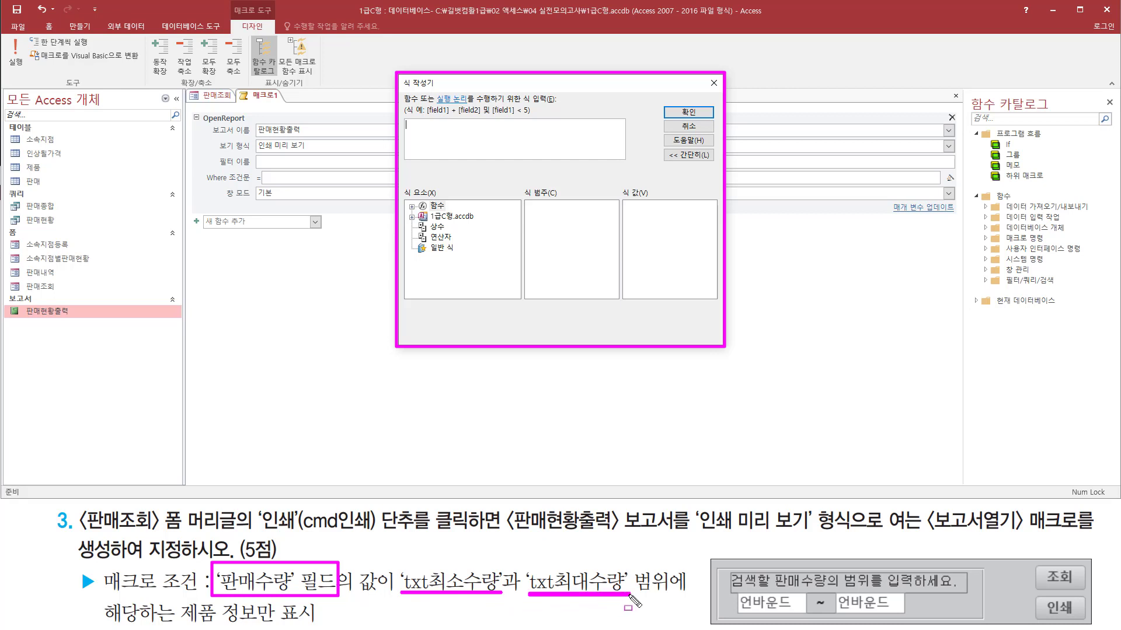
pyautogui.press('Escape')
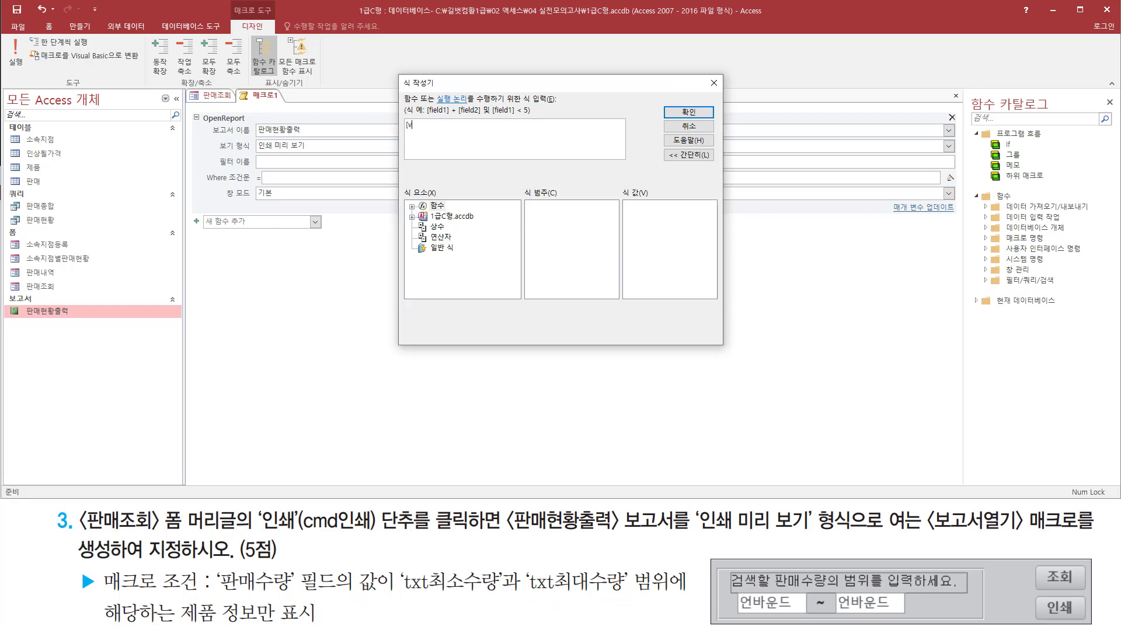
pyautogui.write('[판매수량')
pyautogui.moveTo(396, 598); pyautogui.dragTo(506, 600)
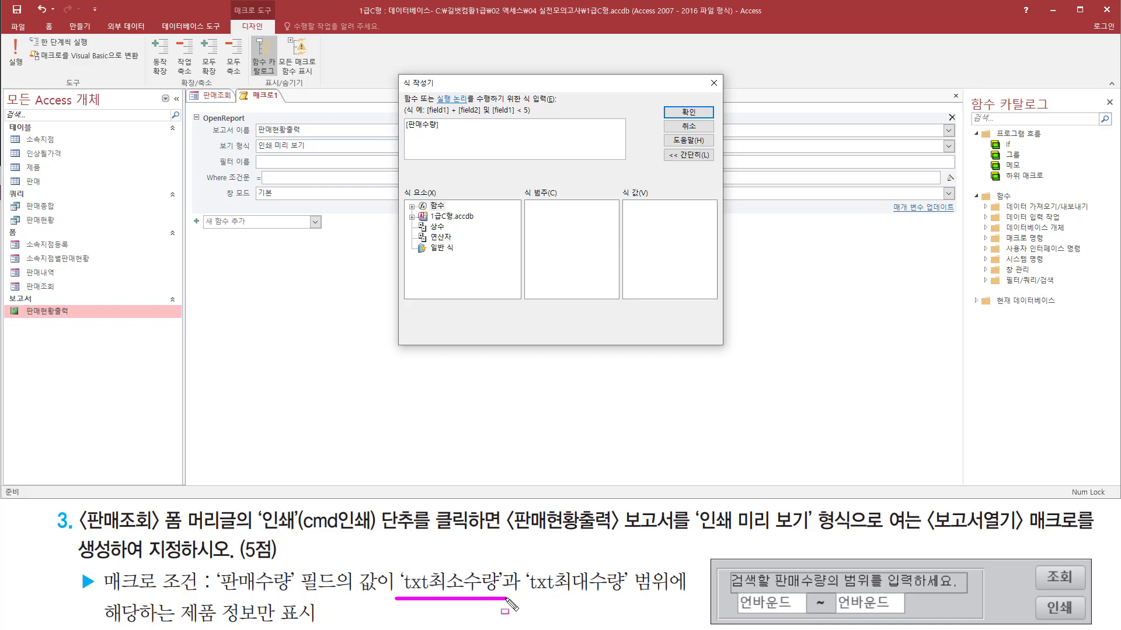
pyautogui.click(481, 136)
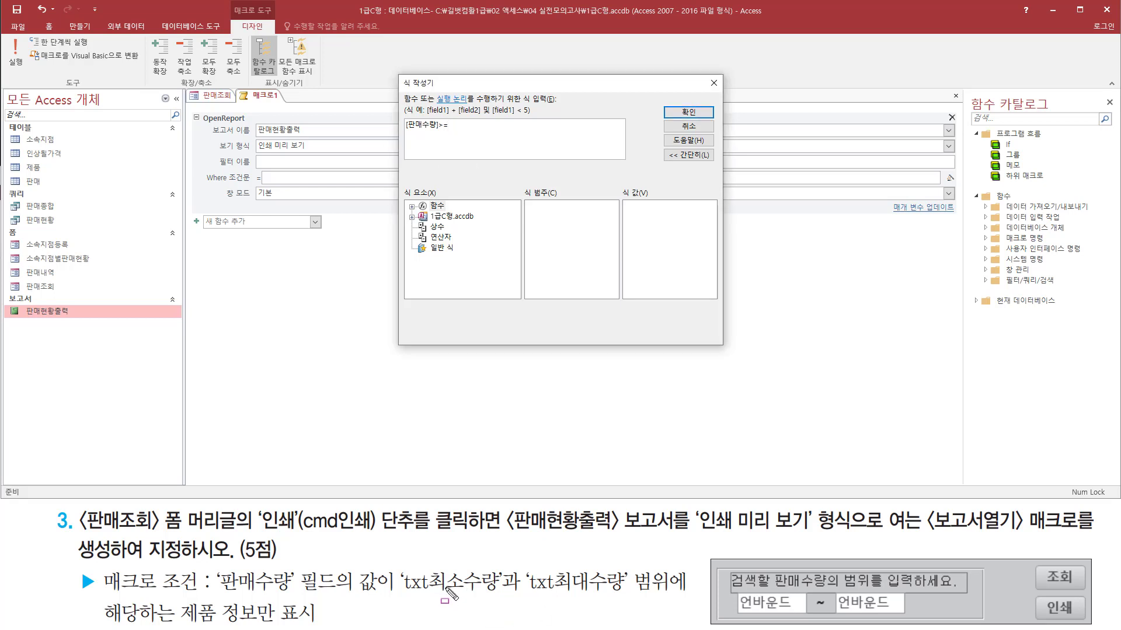
# - List the controls of the loaded 판매조회 form among the database's expression elements
pyautogui.moveTo(398, 594)
pyautogui.mouseDown()
pyautogui.moveTo(505, 595)
pyautogui.moveTo(502, 562)
pyautogui.mouseUp()
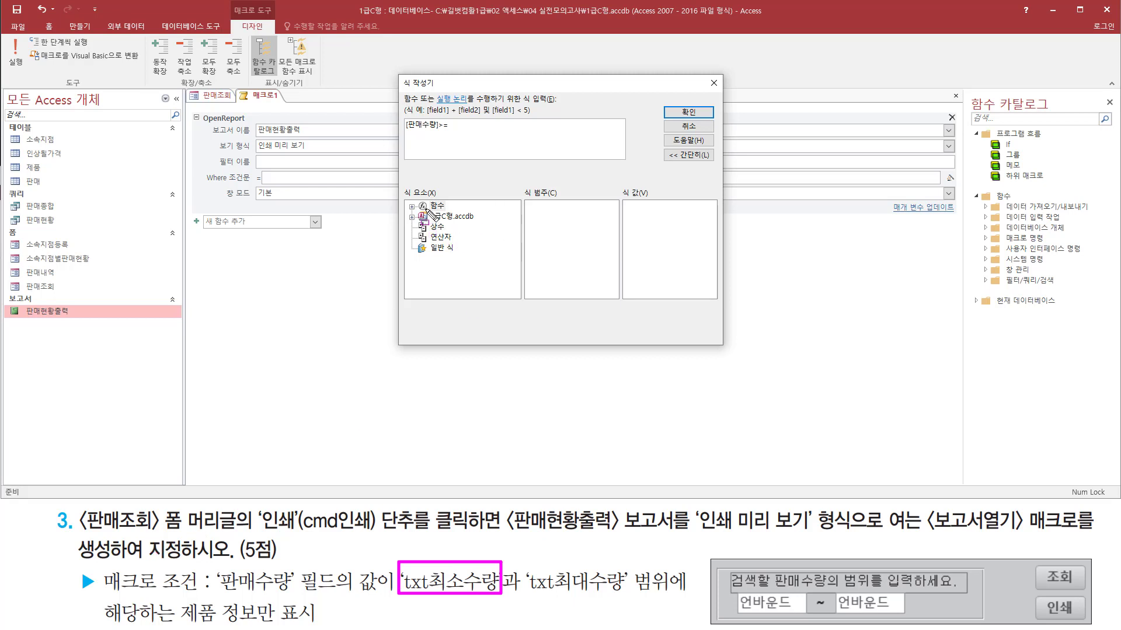
pyautogui.moveTo(426, 209); pyautogui.dragTo(483, 226)
pyautogui.press('Escape')
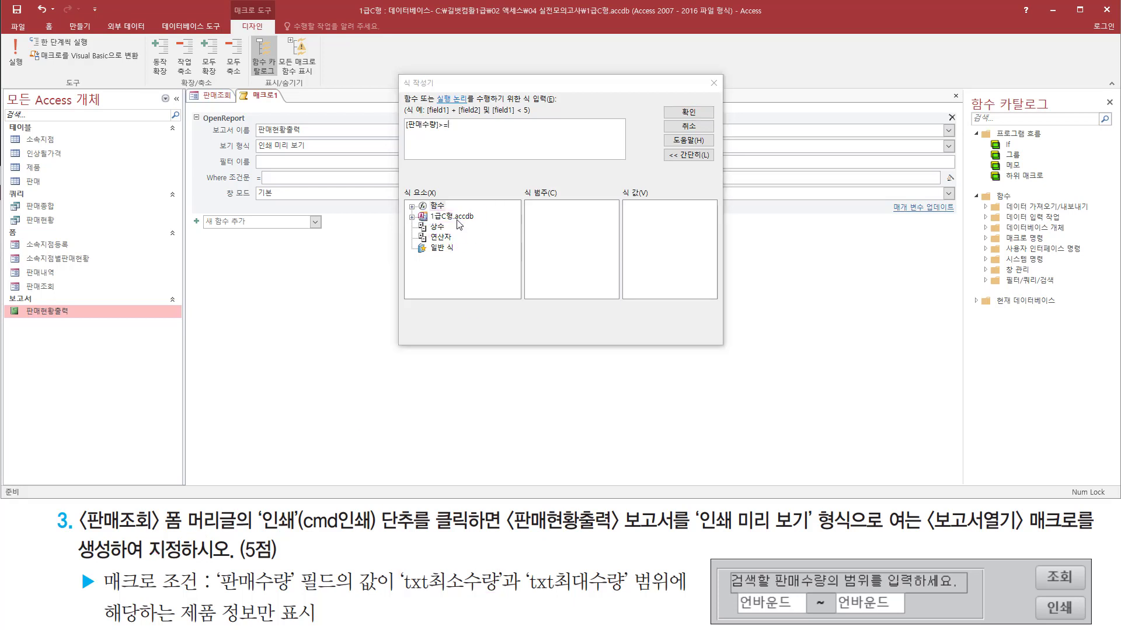
pyautogui.doubleClick(454, 217)
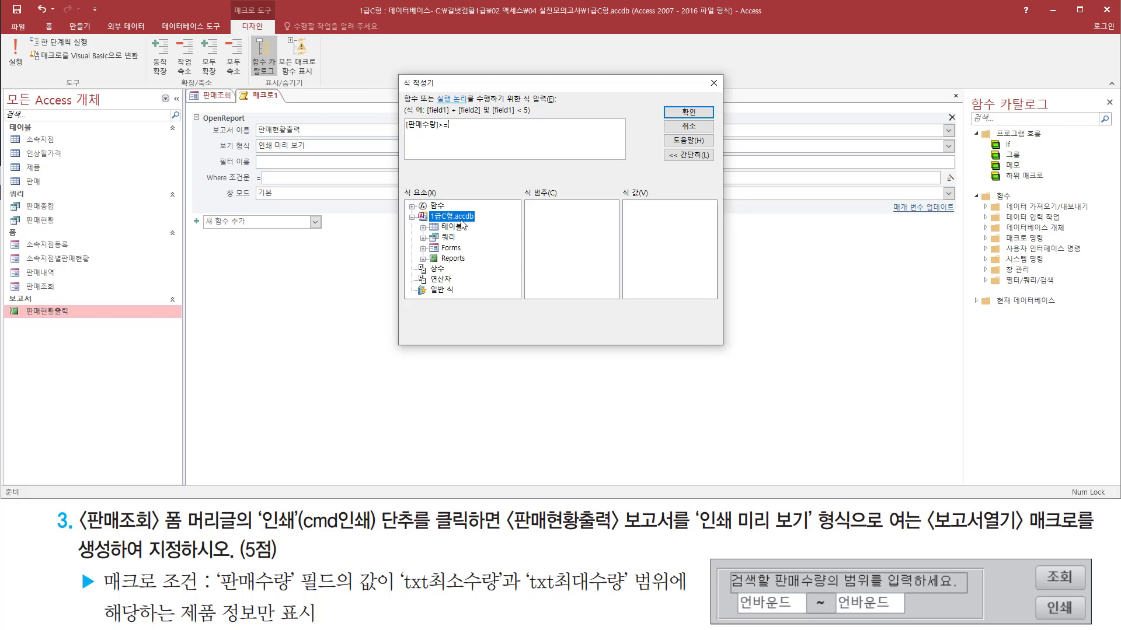
pyautogui.click(455, 250)
pyautogui.doubleClick(451, 249)
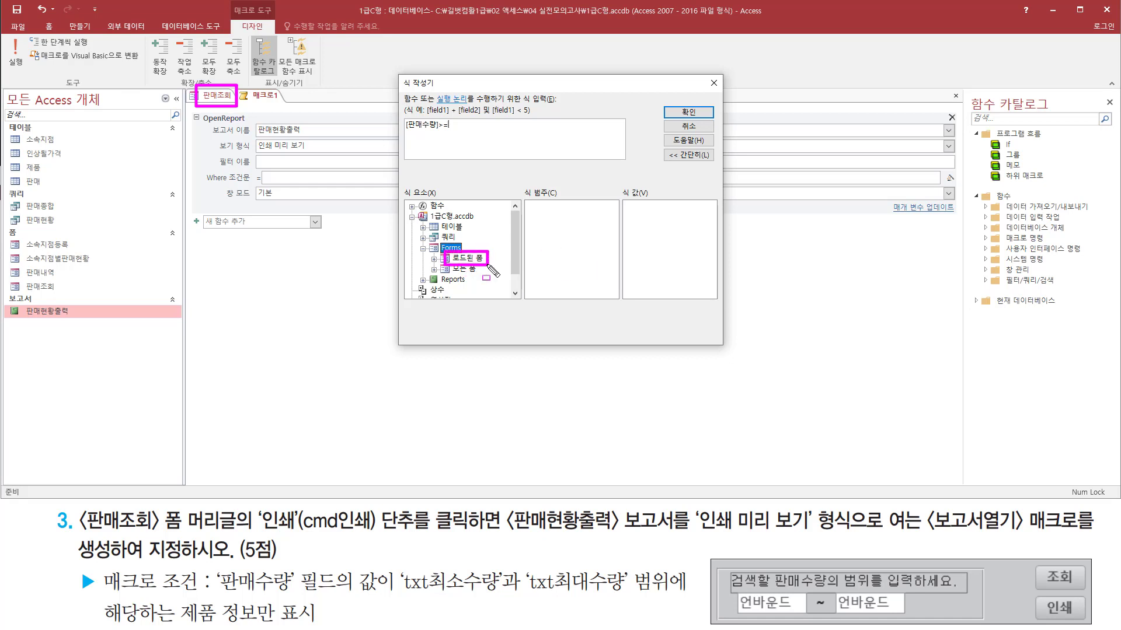
pyautogui.press('Escape')
pyautogui.doubleClick(477, 260)
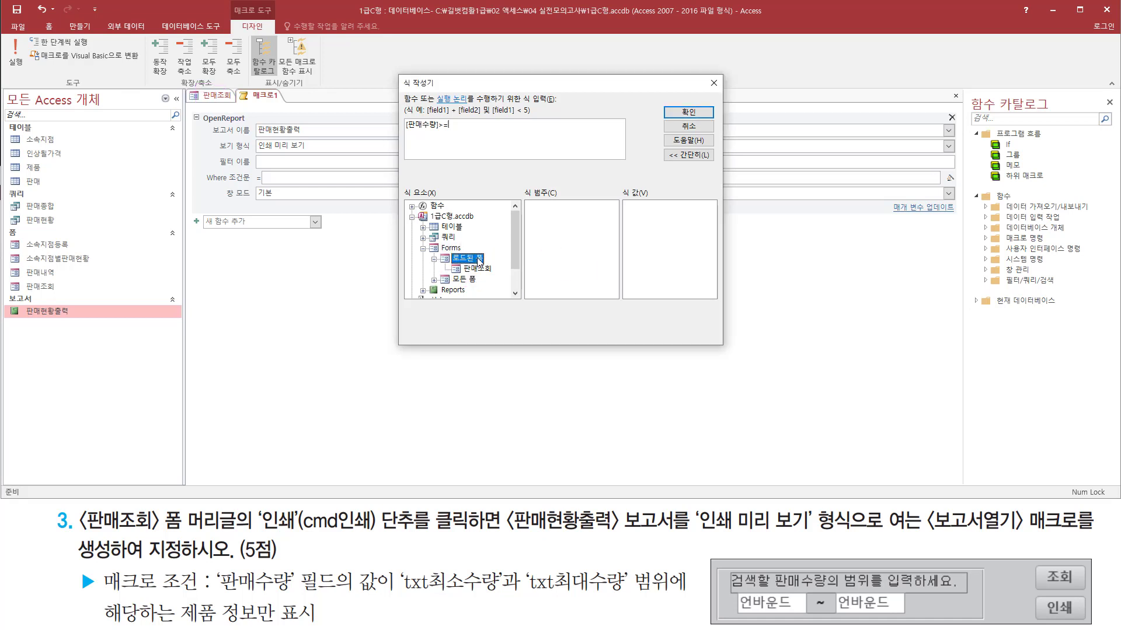
pyautogui.click(477, 269)
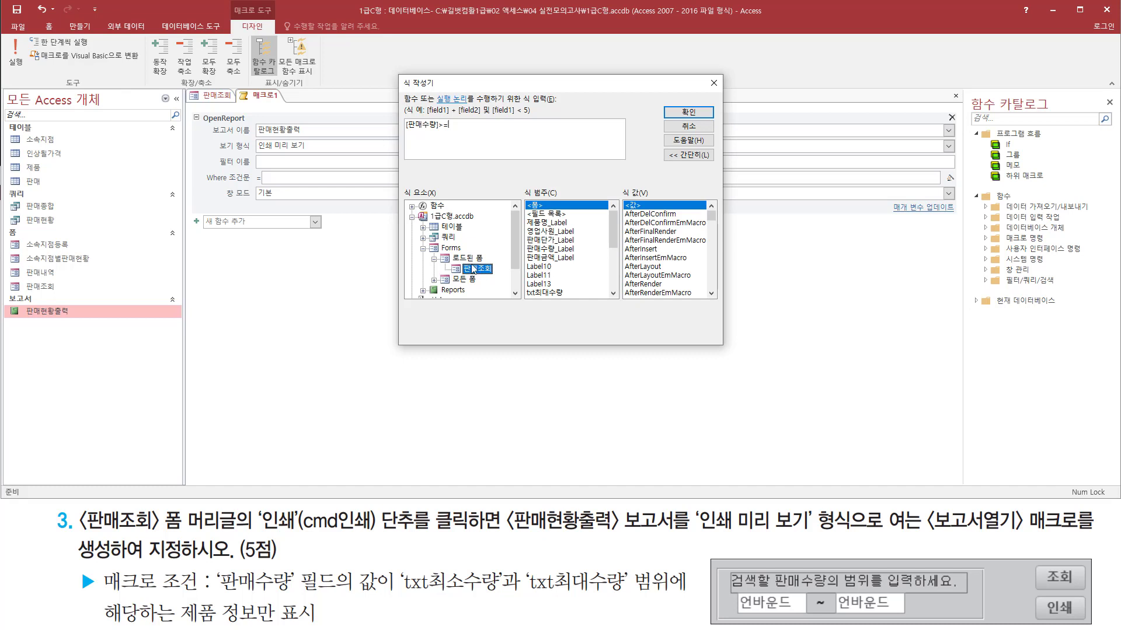
pyautogui.hotkey('ctrl', '2')
pyautogui.moveTo(458, 260); pyautogui.dragTo(501, 280)
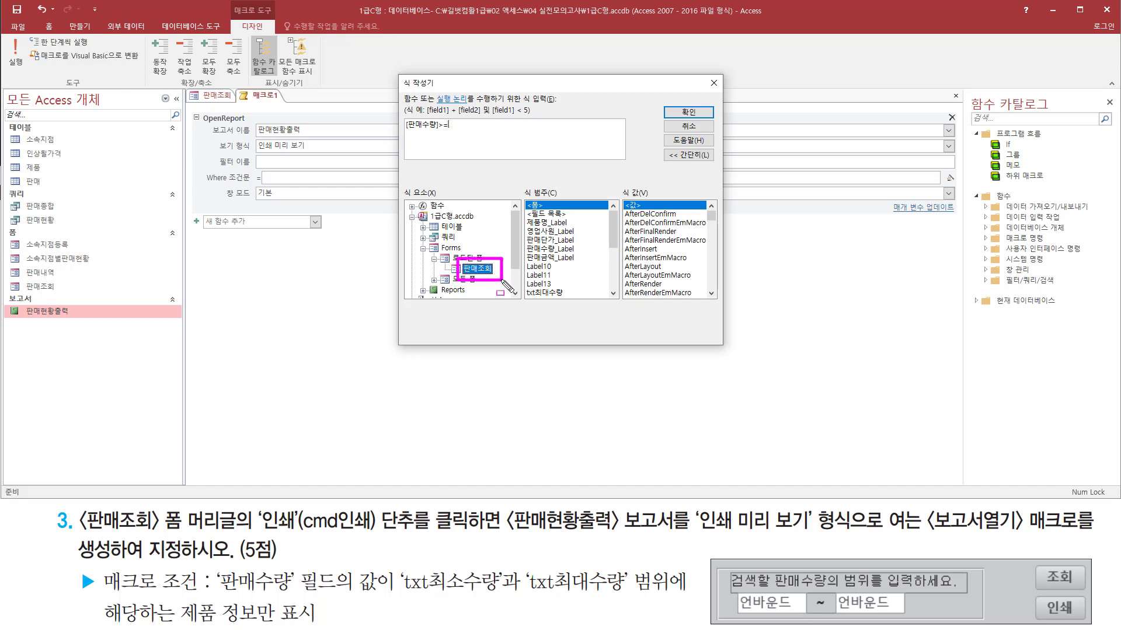
pyautogui.moveTo(521, 200)
pyautogui.mouseDown()
pyautogui.moveTo(535, 264)
pyautogui.moveTo(598, 301)
pyautogui.mouseUp()
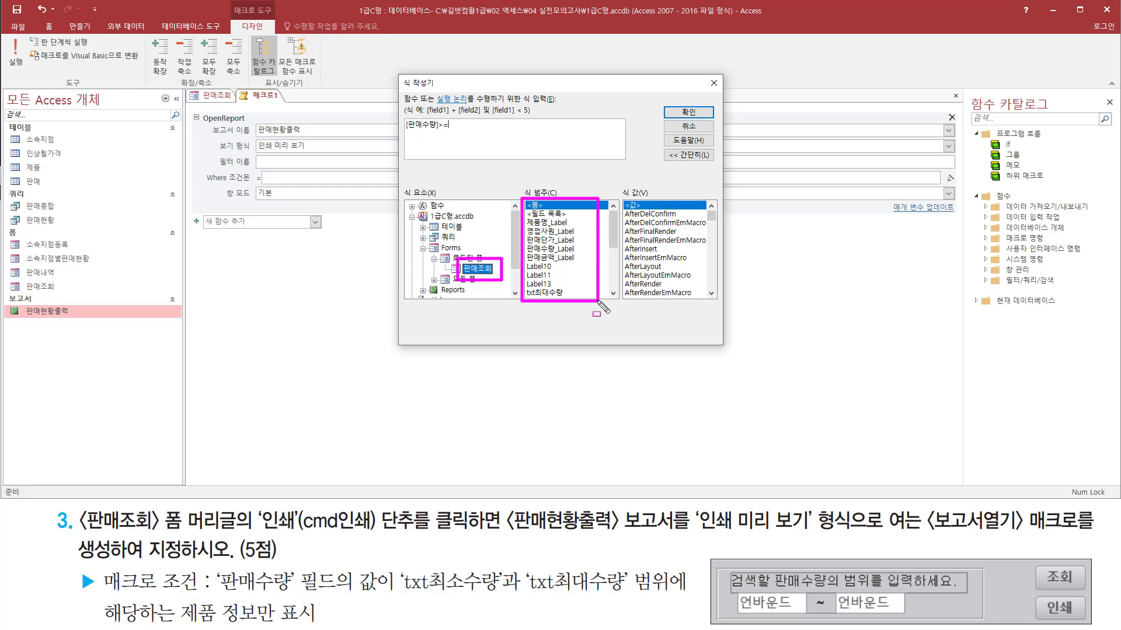
pyautogui.press('Escape')
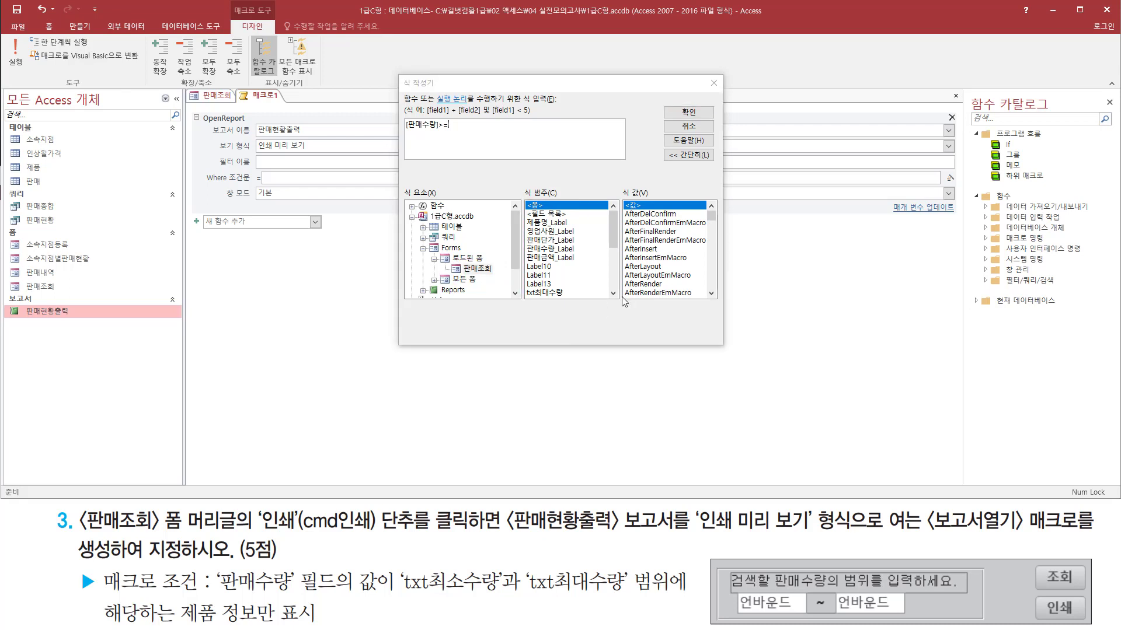
# - Insert the reference Forms![판매조회]![txt최소수량] after [판매수량]>= in the expression
pyautogui.click(613, 293)
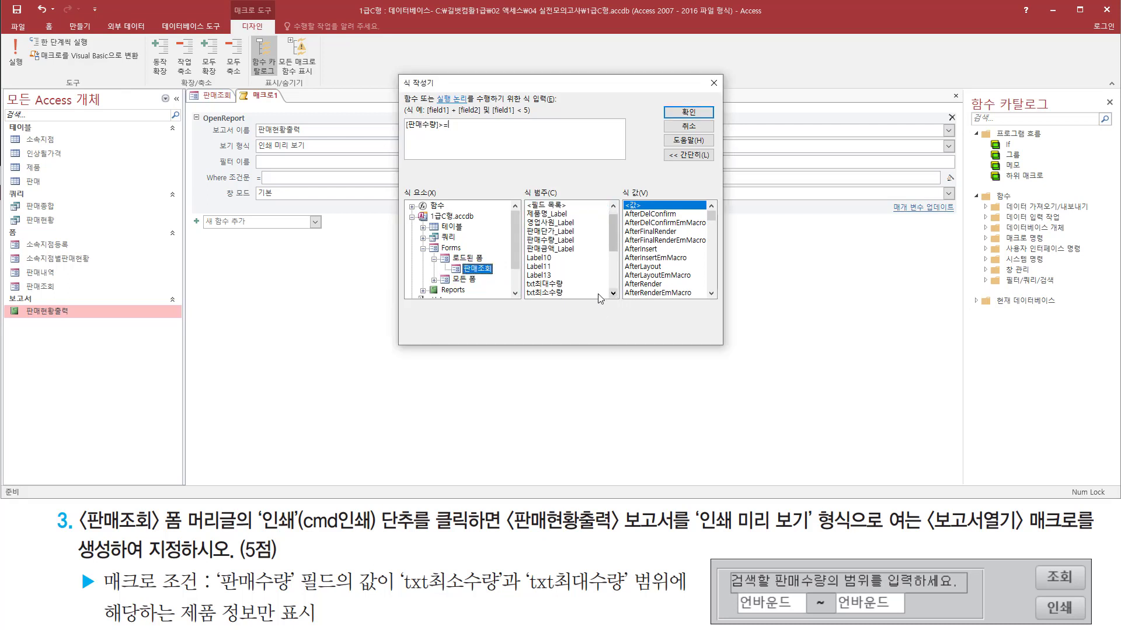
pyautogui.click(536, 292)
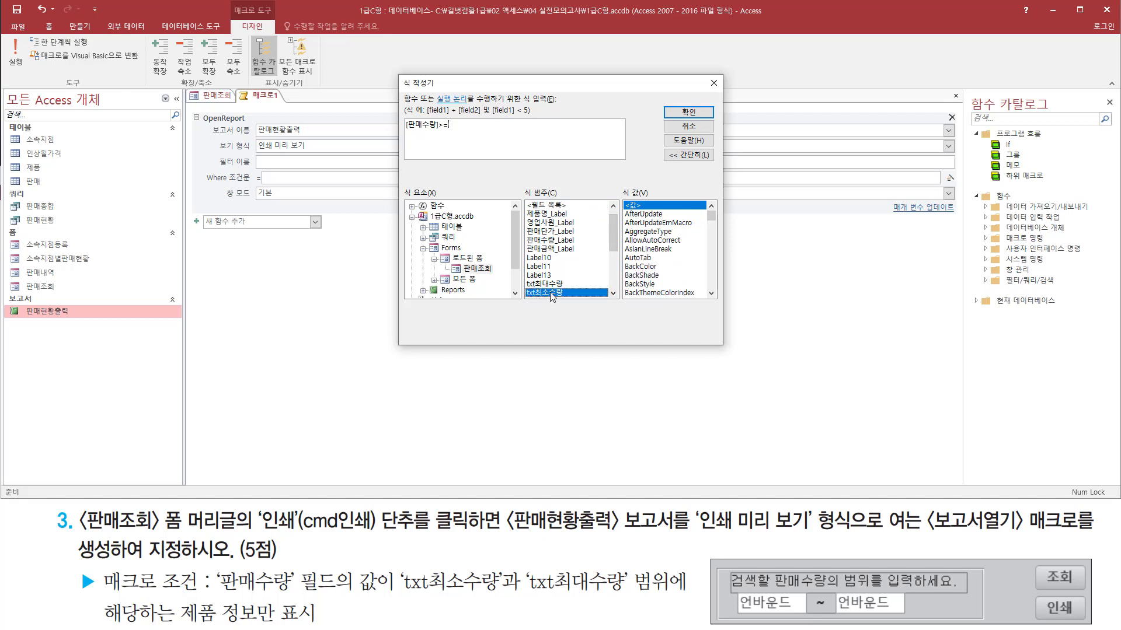
pyautogui.doubleClick(548, 293)
pyautogui.moveTo(447, 132); pyautogui.dragTo(550, 132)
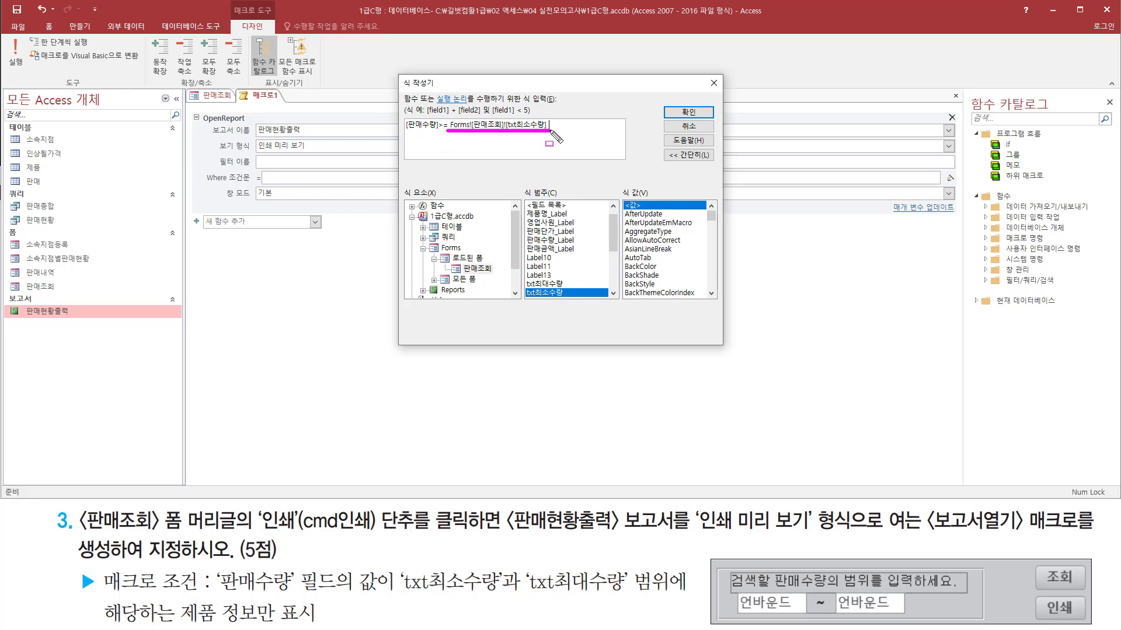
pyautogui.moveTo(219, 560); pyautogui.dragTo(296, 599)
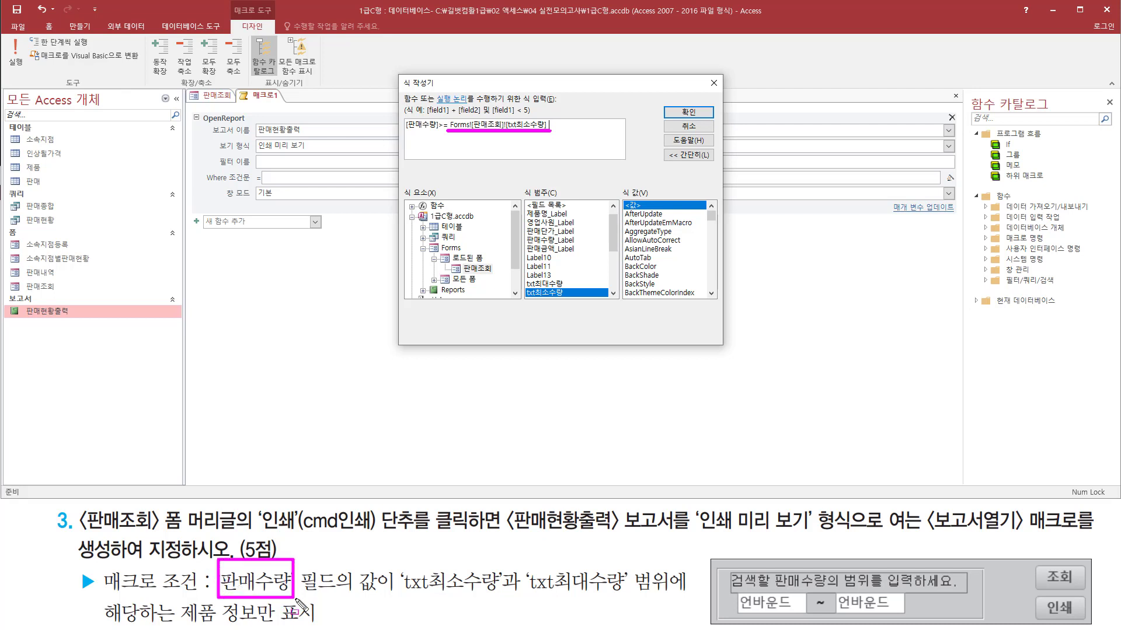
pyautogui.moveTo(396, 563)
pyautogui.mouseDown()
pyautogui.moveTo(506, 617)
pyautogui.moveTo(503, 600)
pyautogui.mouseUp()
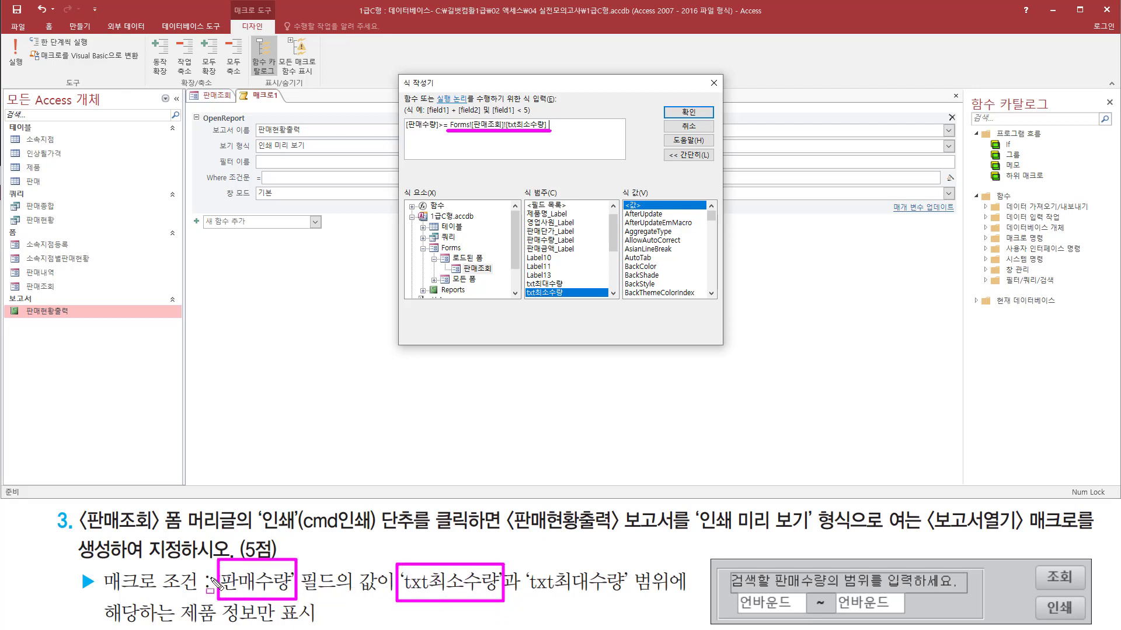
pyautogui.press('Escape')
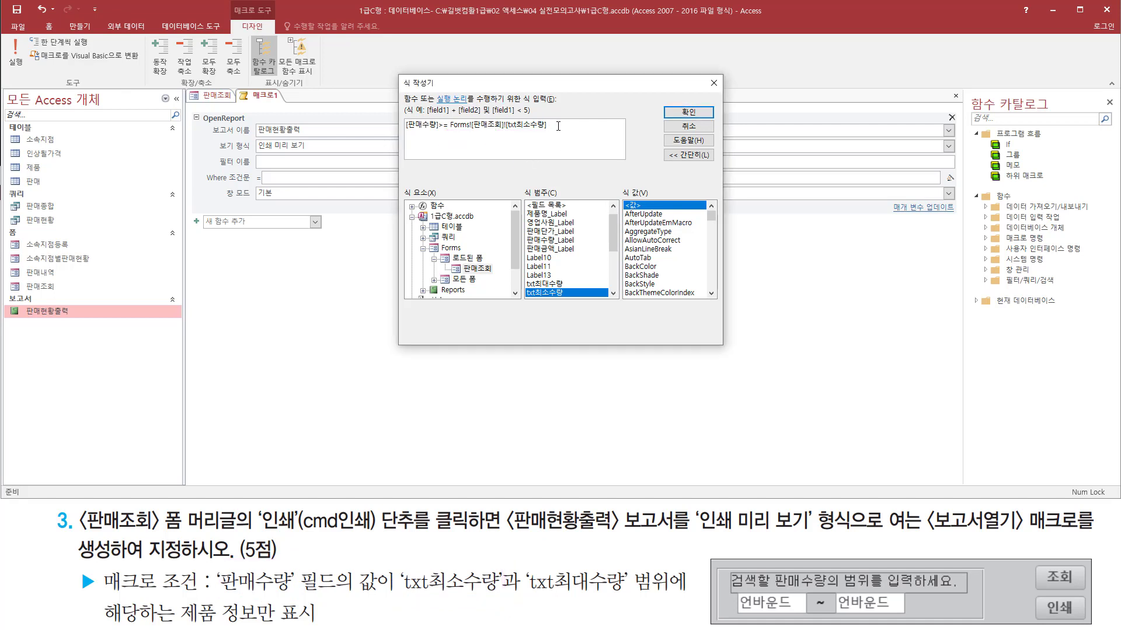
# - Add a second line to the expression comparing [판매수량]<= with Forms![판매조회]![txt최대수량]
pyautogui.hotkey('ctrl', '2')
pyautogui.moveTo(527, 568)
pyautogui.mouseDown()
pyautogui.moveTo(541, 594)
pyautogui.moveTo(630, 602)
pyautogui.mouseUp()
pyautogui.press('Escape')
pyautogui.write('판매수량]<=')
pyautogui.click(554, 285)
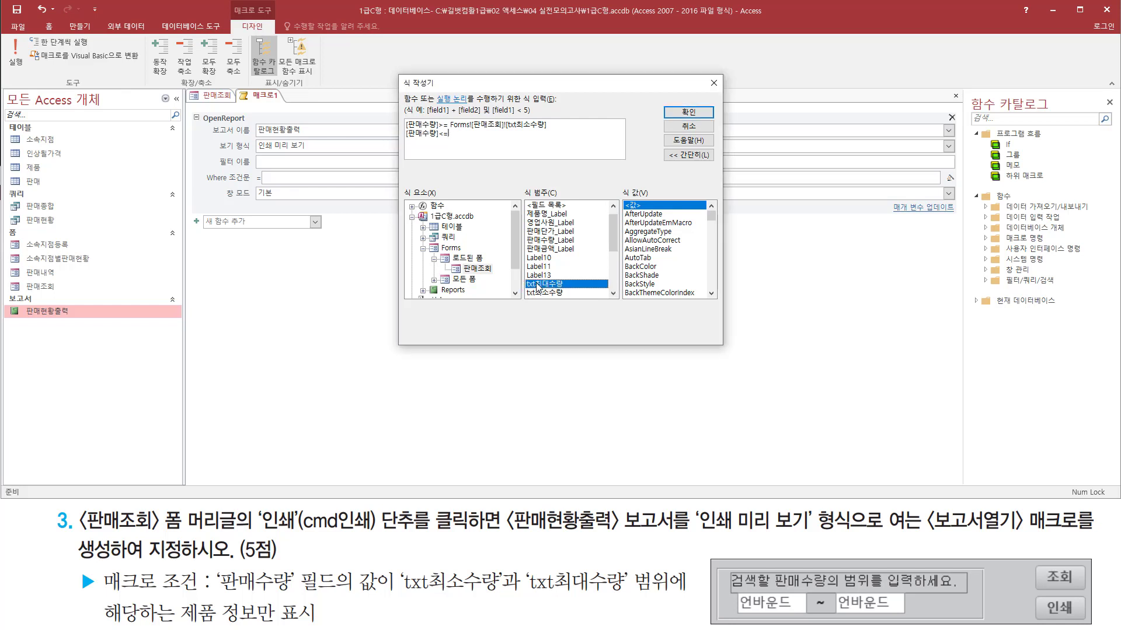
pyautogui.doubleClick(561, 285)
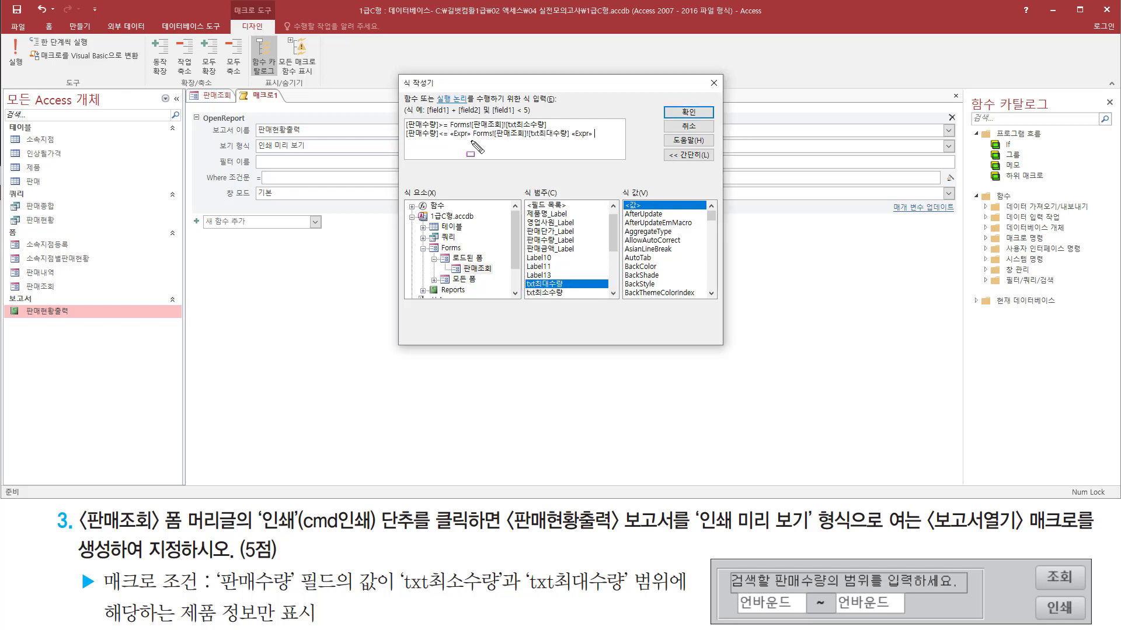
# - Remove both «Expr» placeholders around the txt최대수량 reference in the second condition
pyautogui.moveTo(470, 138); pyautogui.dragTo(571, 140)
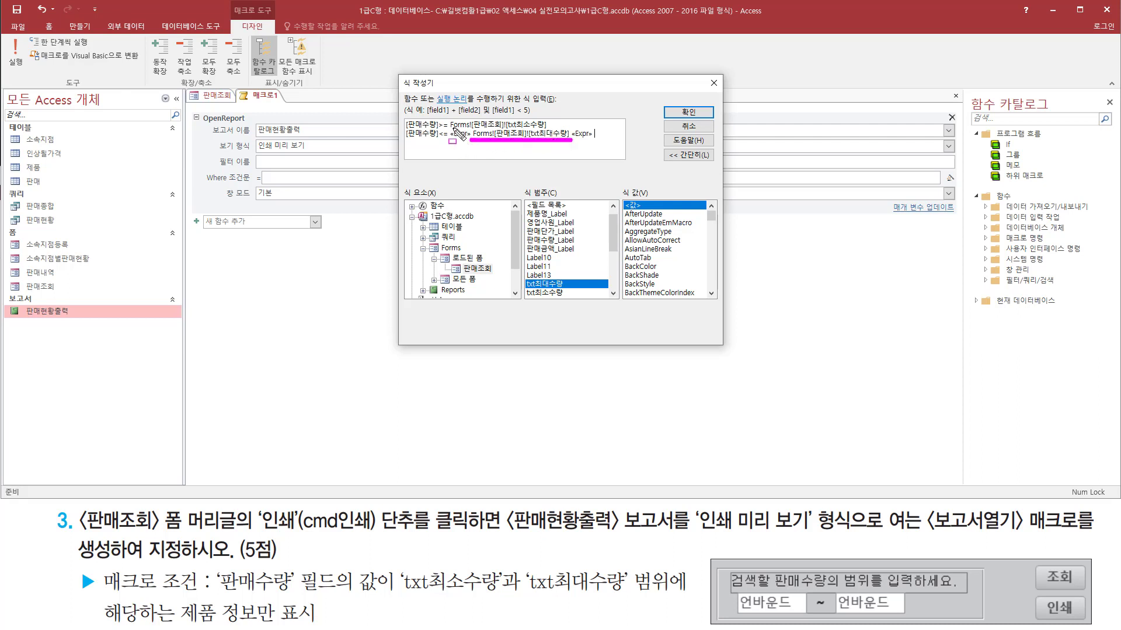
pyautogui.moveTo(450, 140); pyautogui.dragTo(470, 140)
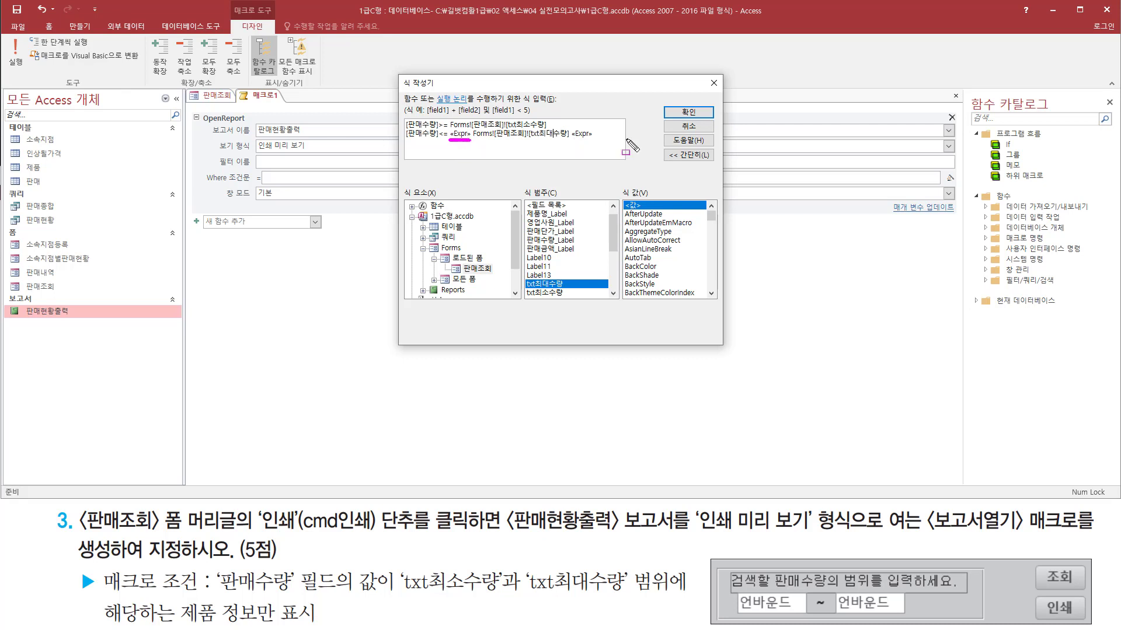
pyautogui.moveTo(571, 140); pyautogui.dragTo(595, 140)
pyautogui.press('Escape')
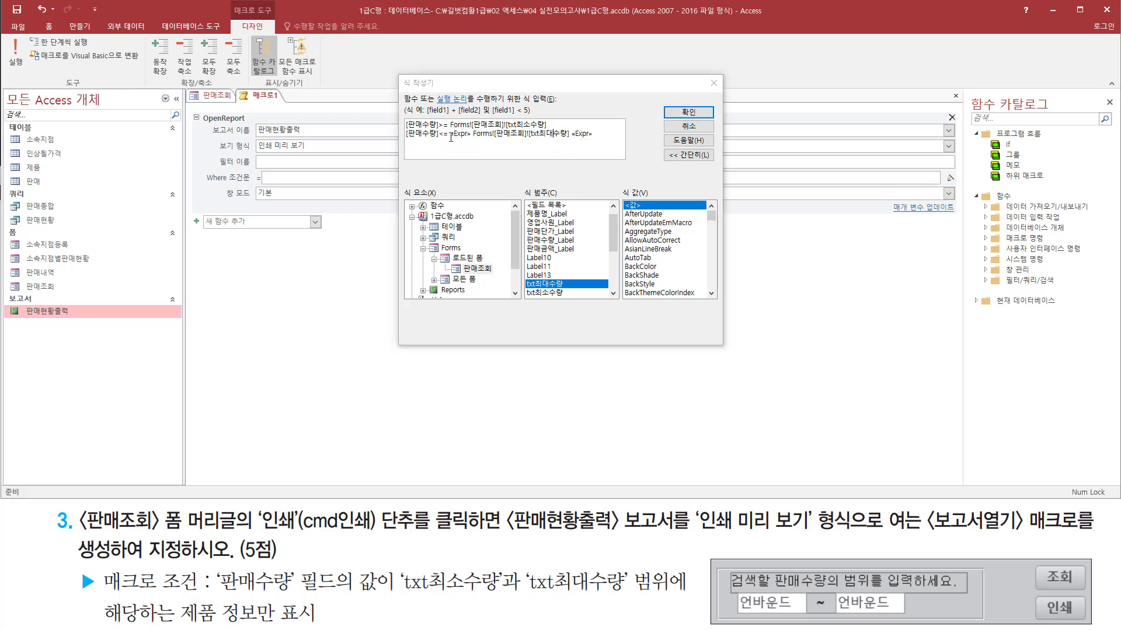
pyautogui.click(469, 133)
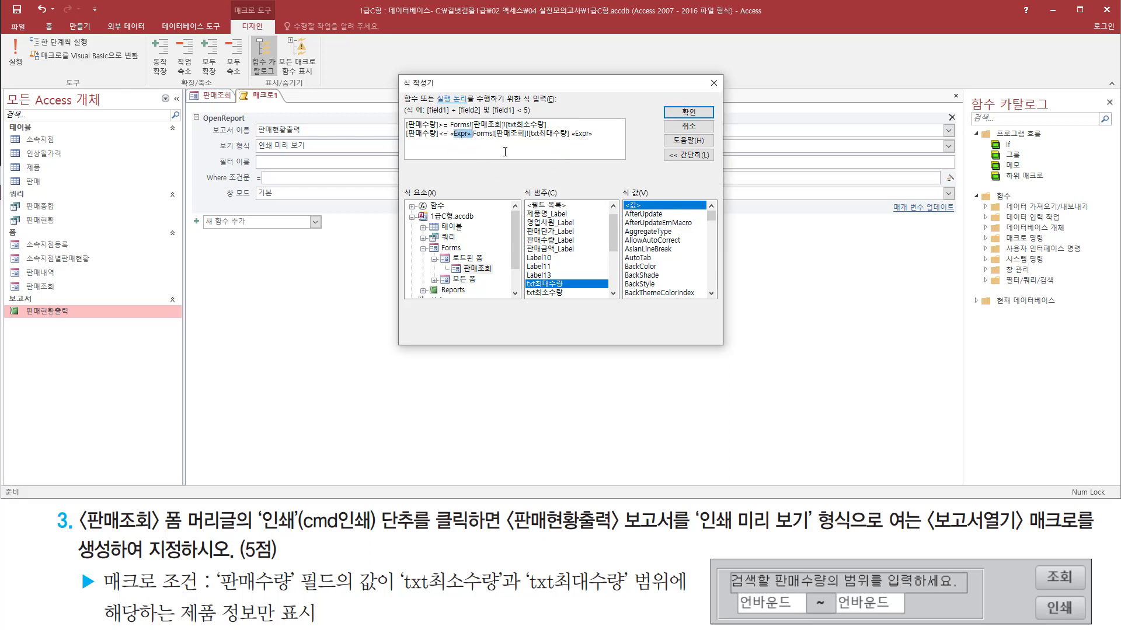
pyautogui.press('Delete')
# - Copy the two conditions into the memo note and join them on a single line with and
pyautogui.hotkey('ctrl', 'a')
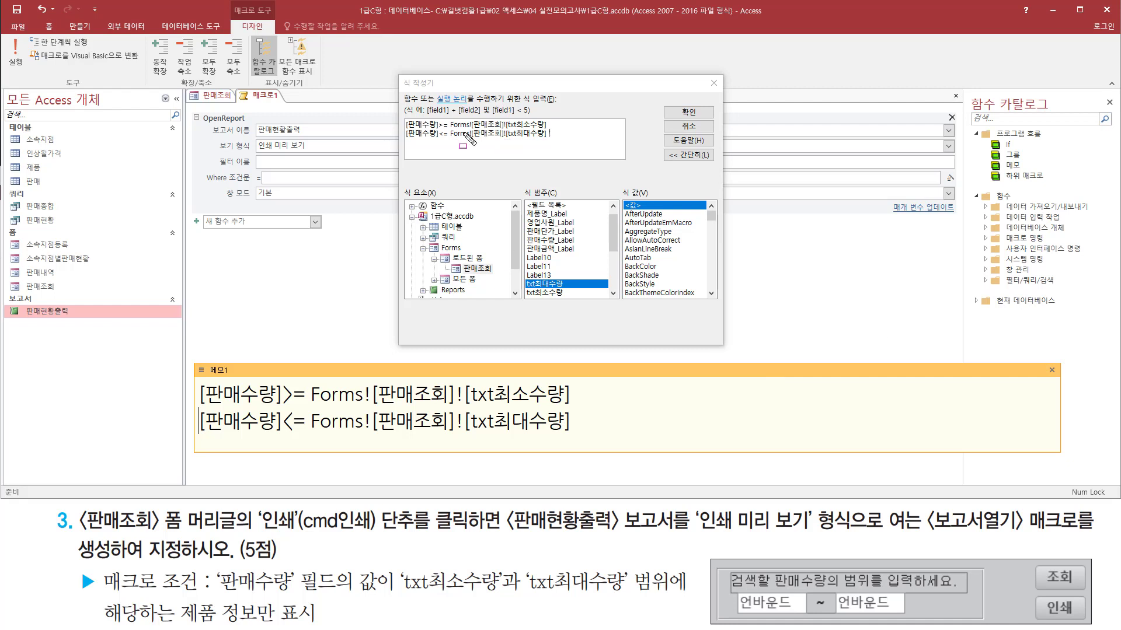
pyautogui.moveTo(191, 377)
pyautogui.mouseDown()
pyautogui.moveTo(468, 439)
pyautogui.moveTo(614, 444)
pyautogui.mouseUp()
pyautogui.moveTo(194, 406); pyautogui.dragTo(573, 404)
pyautogui.moveTo(199, 435); pyautogui.dragTo(572, 434)
pyautogui.press('Escape')
pyautogui.write('and')
pyautogui.press('Delete')
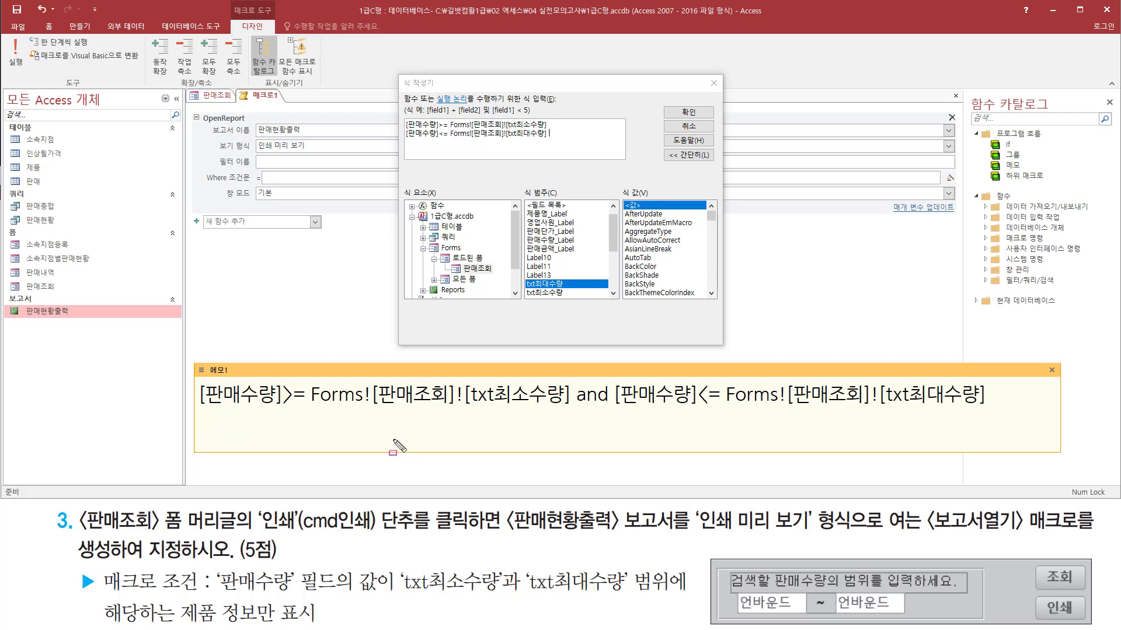
pyautogui.moveTo(195, 413); pyautogui.dragTo(571, 412)
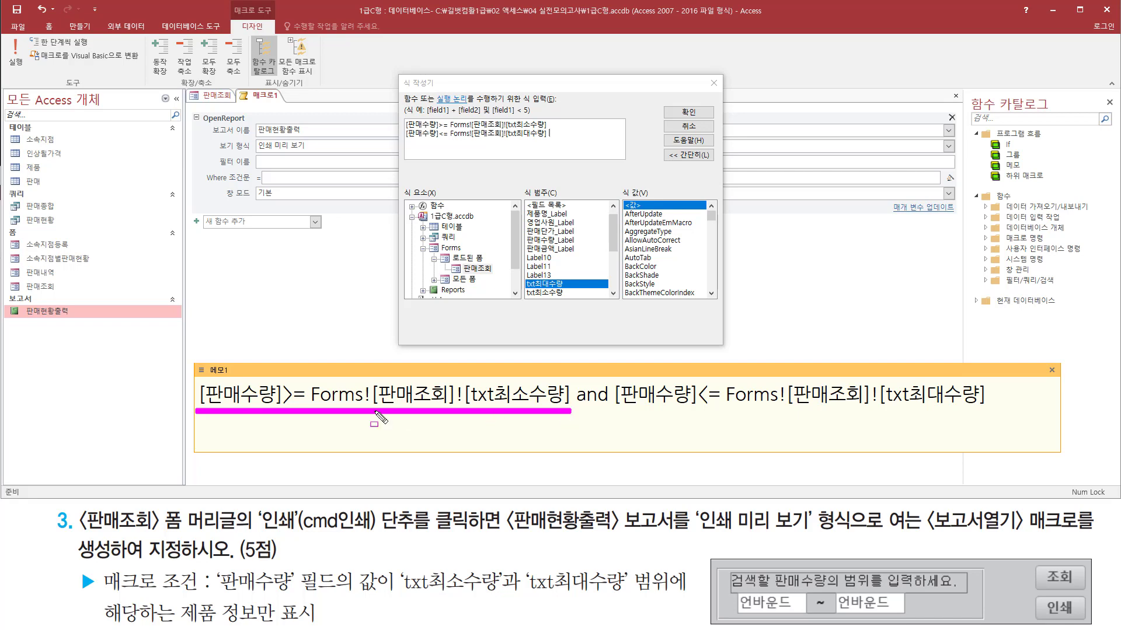
pyautogui.moveTo(279, 409)
pyautogui.mouseDown()
pyautogui.moveTo(278, 377)
pyautogui.moveTo(312, 413)
pyautogui.mouseUp()
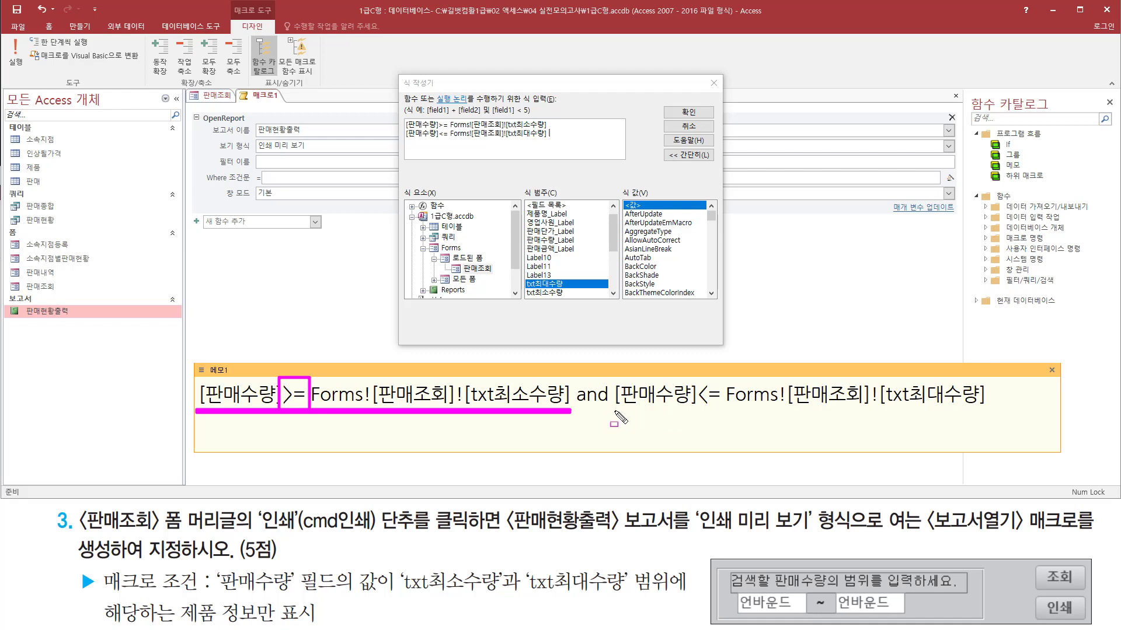
pyautogui.moveTo(615, 411); pyautogui.dragTo(993, 411)
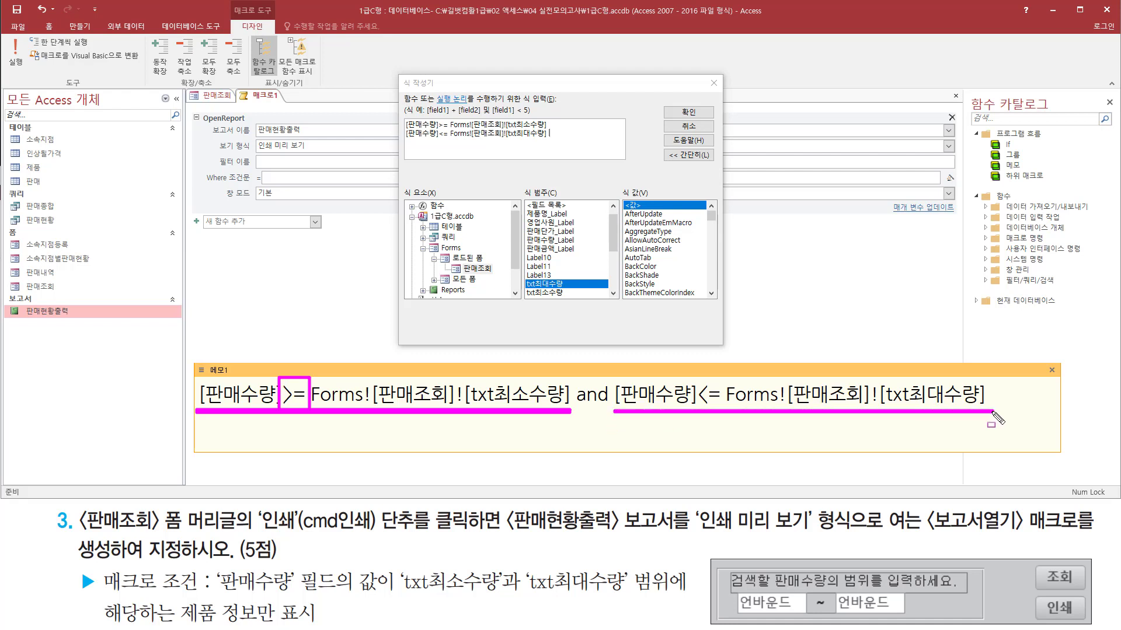
pyautogui.moveTo(698, 410)
pyautogui.mouseDown()
pyautogui.moveTo(699, 379)
pyautogui.moveTo(727, 413)
pyautogui.moveTo(699, 407)
pyautogui.mouseUp()
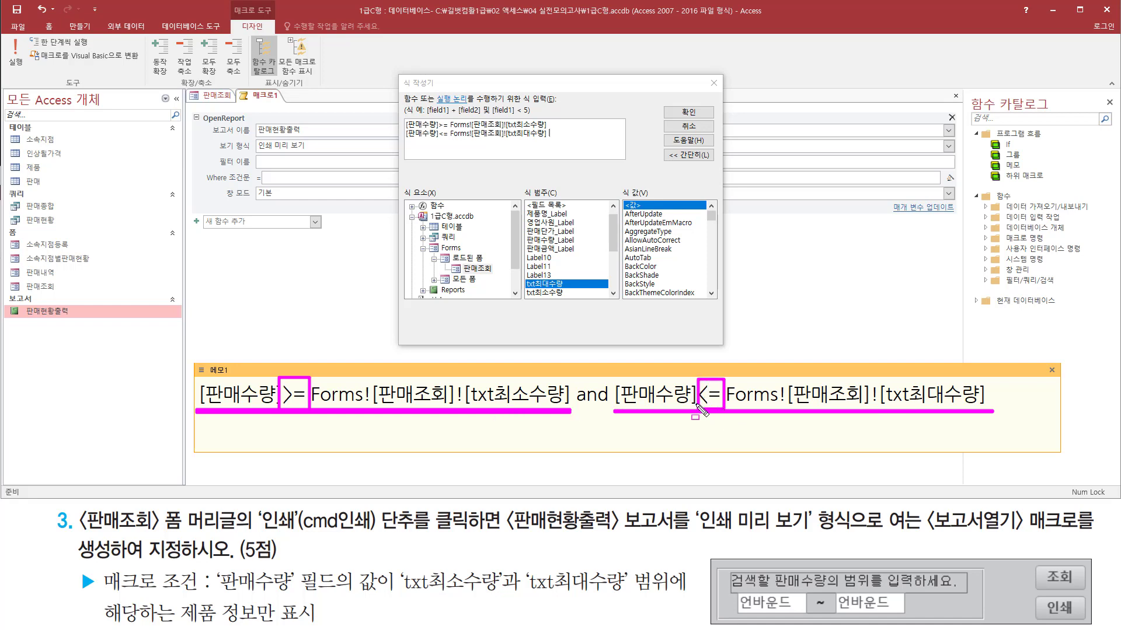
pyautogui.moveTo(509, 372); pyautogui.dragTo(529, 369)
pyautogui.moveTo(908, 372); pyautogui.dragTo(926, 362)
pyautogui.moveTo(582, 423); pyautogui.dragTo(588, 419)
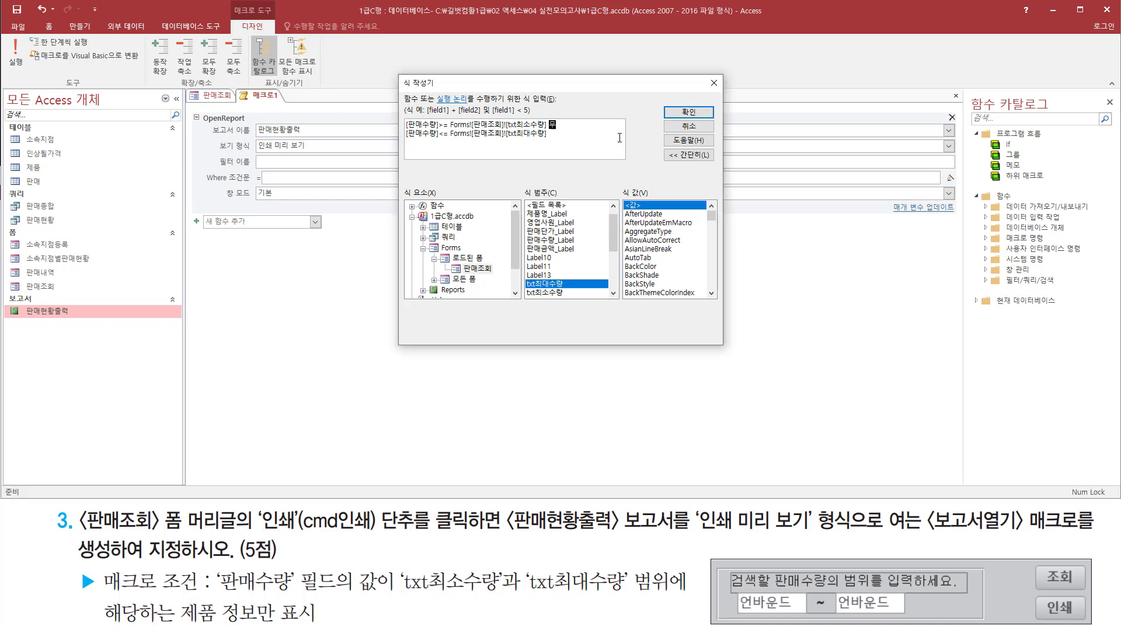
# - Join the txt최소수량 and txt최대수량 conditions on 판매수량 with and, and accept the expression as OpenReport's Where condition
pyautogui.write('and[판매수량]<=')
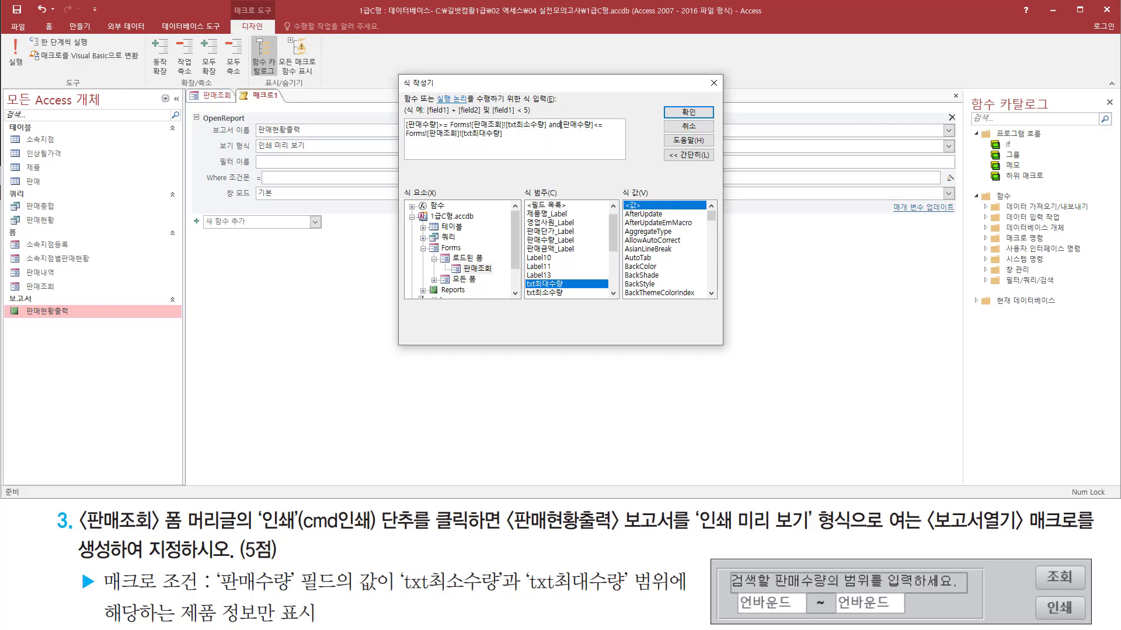
pyautogui.press('Delete')
pyautogui.moveTo(664, 101); pyautogui.dragTo(715, 119)
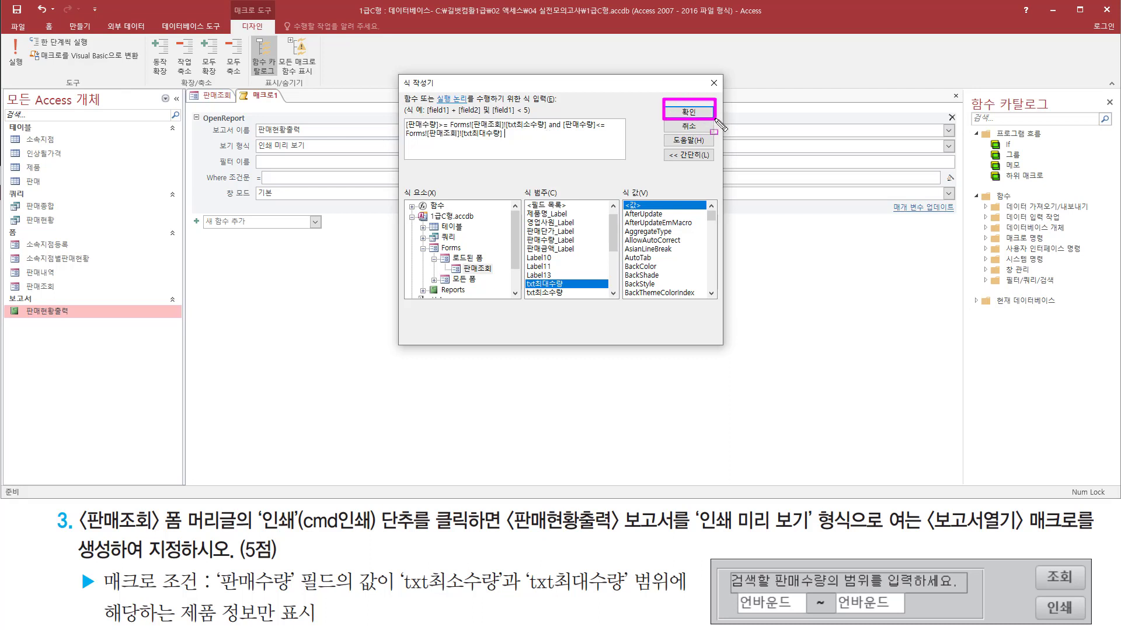
pyautogui.click(688, 111)
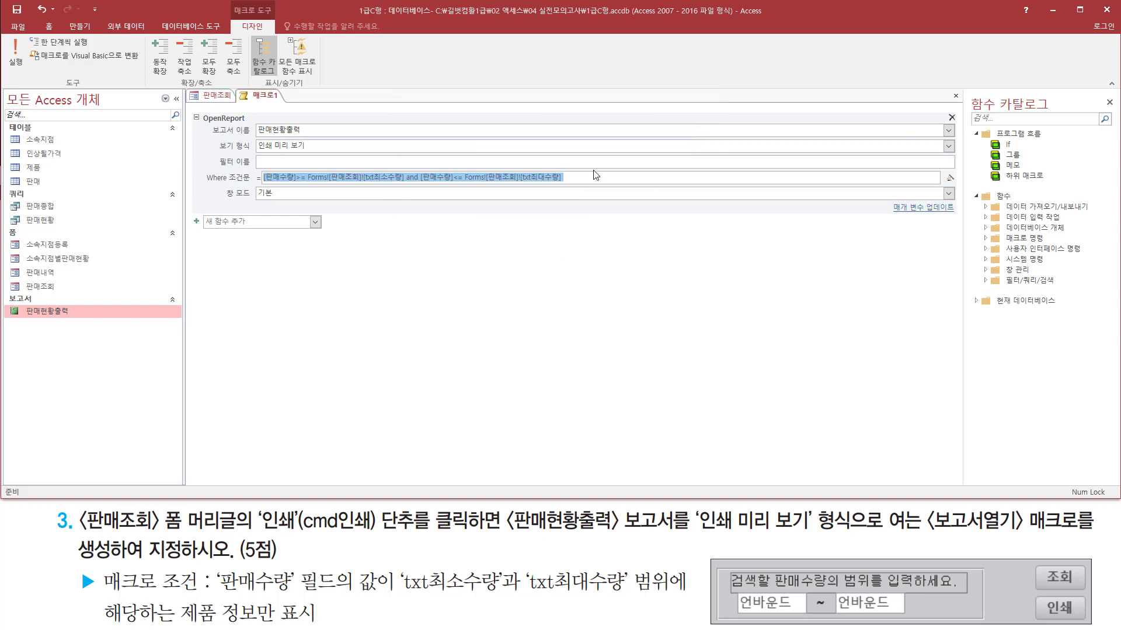
pyautogui.click(599, 177)
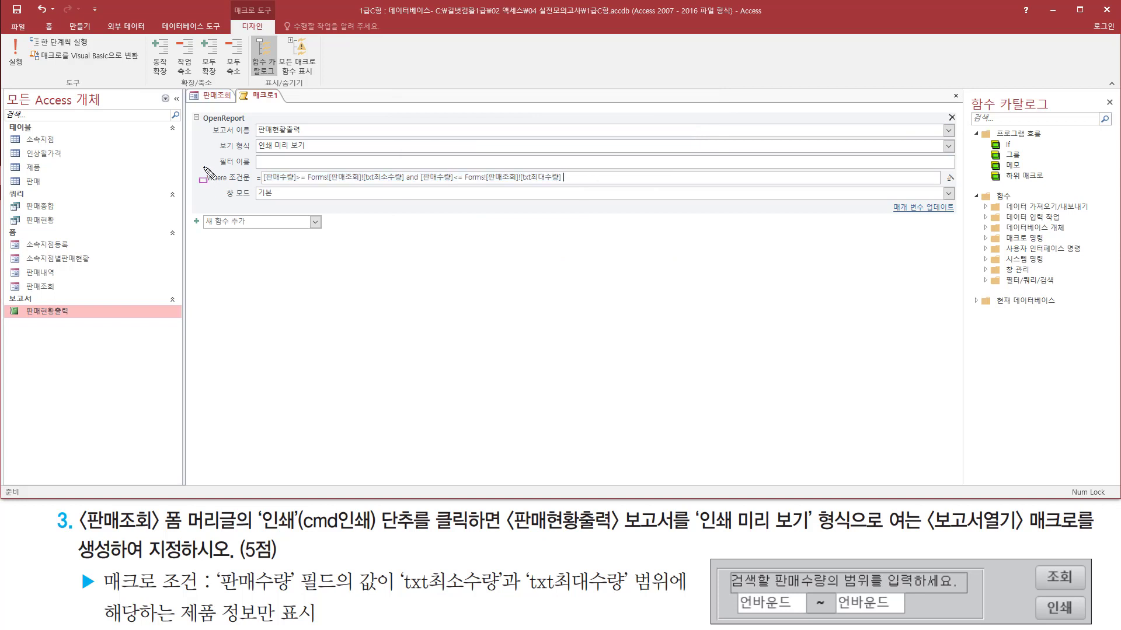
pyautogui.moveTo(199, 167)
pyautogui.mouseDown()
pyautogui.moveTo(583, 189)
pyautogui.moveTo(566, 185)
pyautogui.mouseUp()
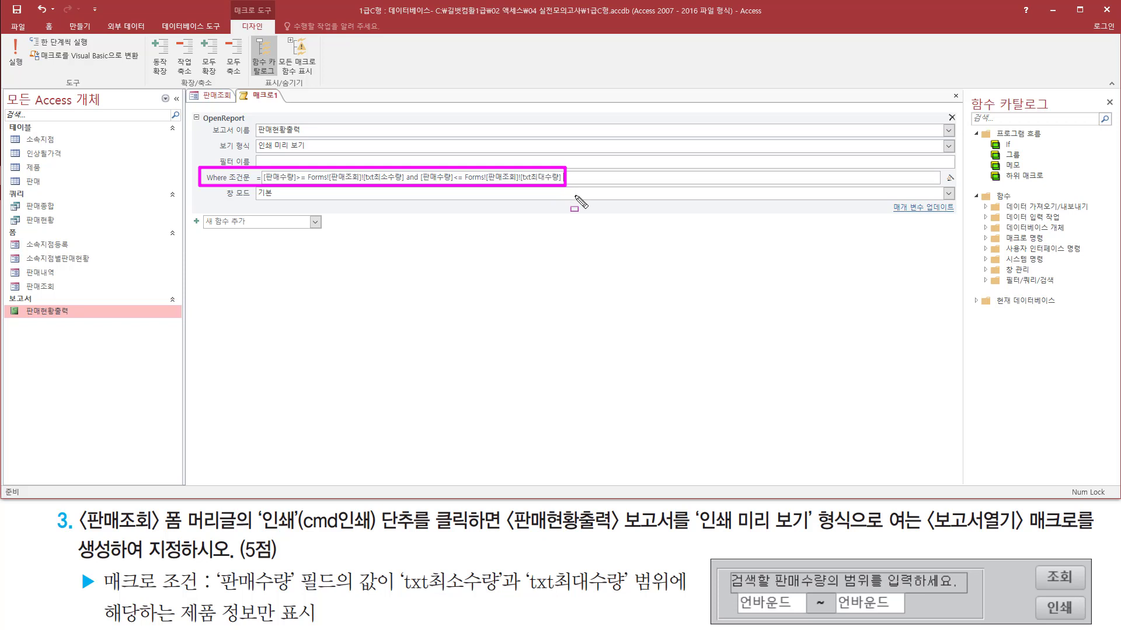
pyautogui.press('Escape')
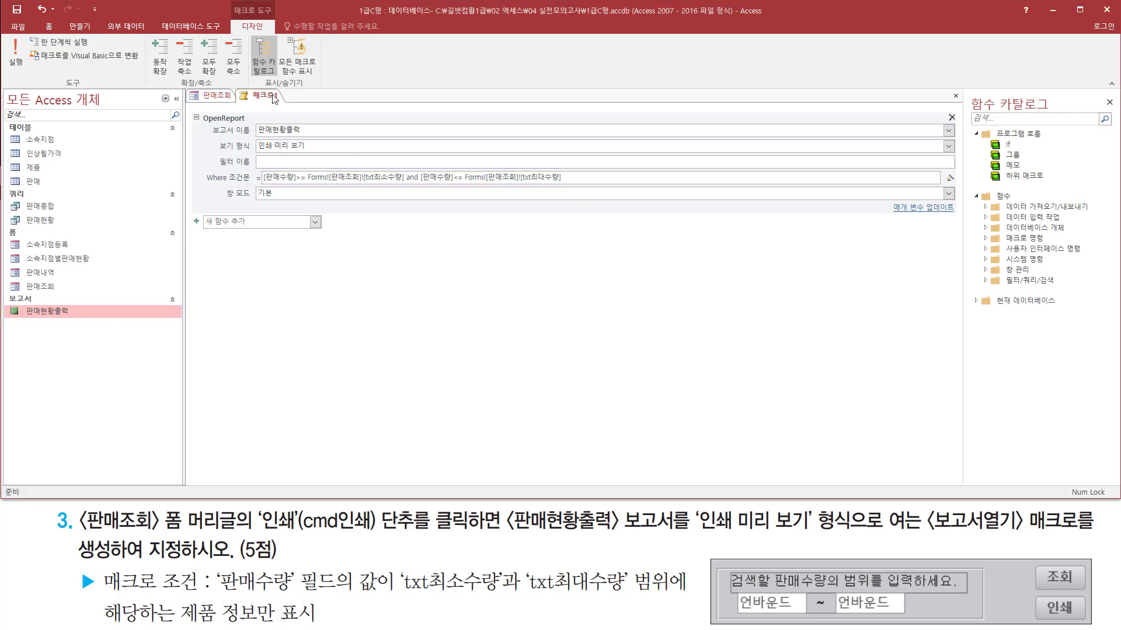
# - Close the new macro and save it under the name 보고서열기
pyautogui.rightClick(273, 99)
pyautogui.click(299, 116)
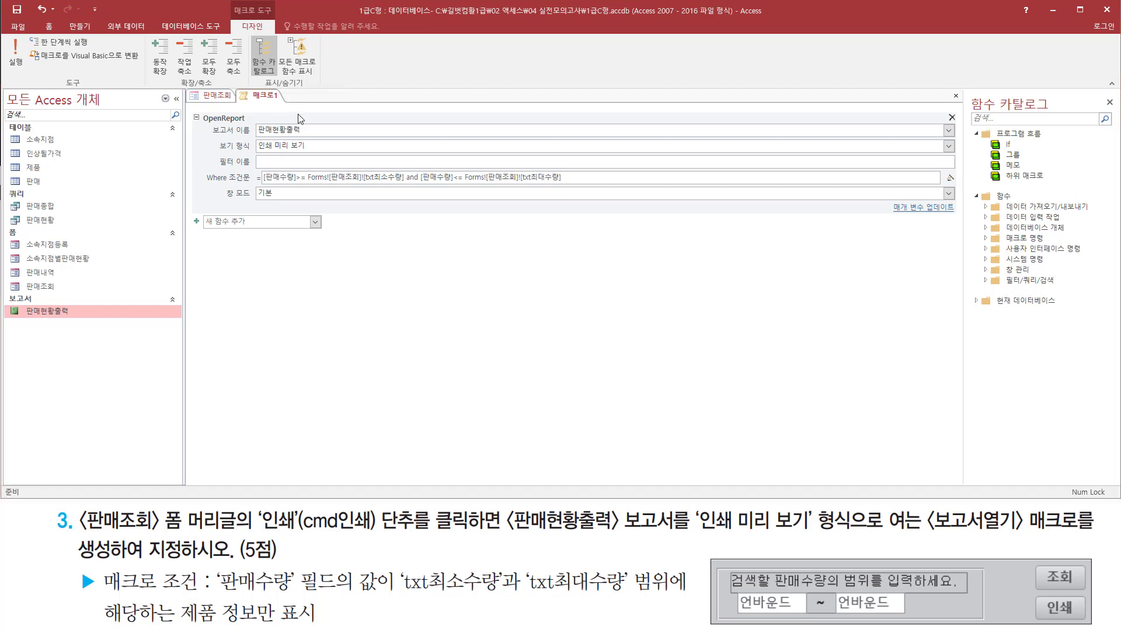
pyautogui.hotkey('ctrl', '2')
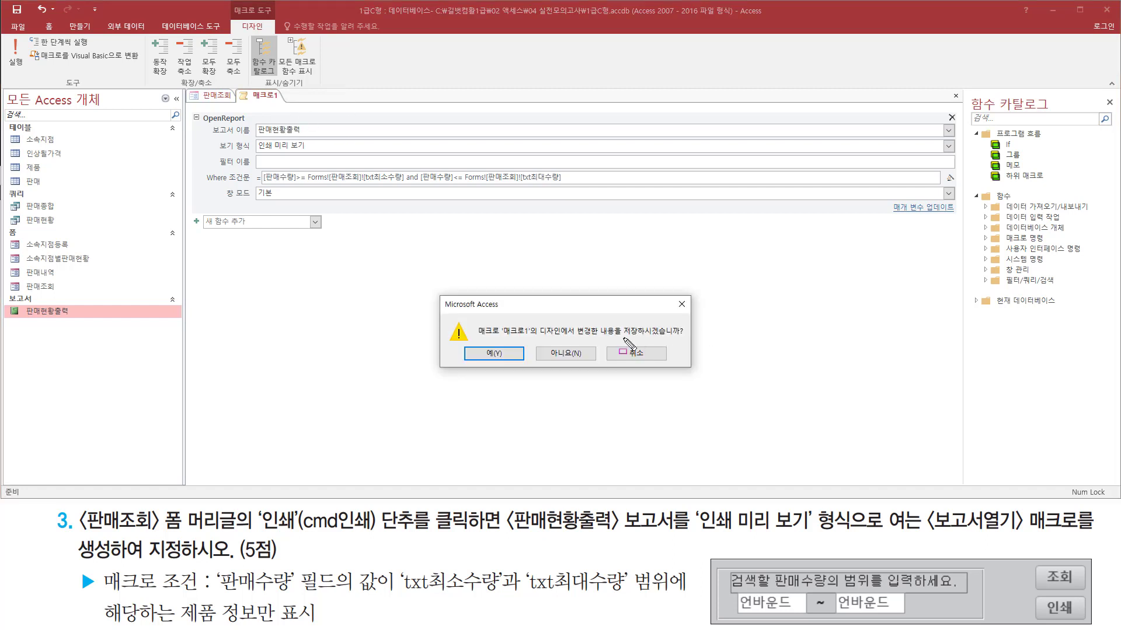
pyautogui.moveTo(623, 338); pyautogui.dragTo(681, 338)
pyautogui.moveTo(473, 343); pyautogui.dragTo(518, 363)
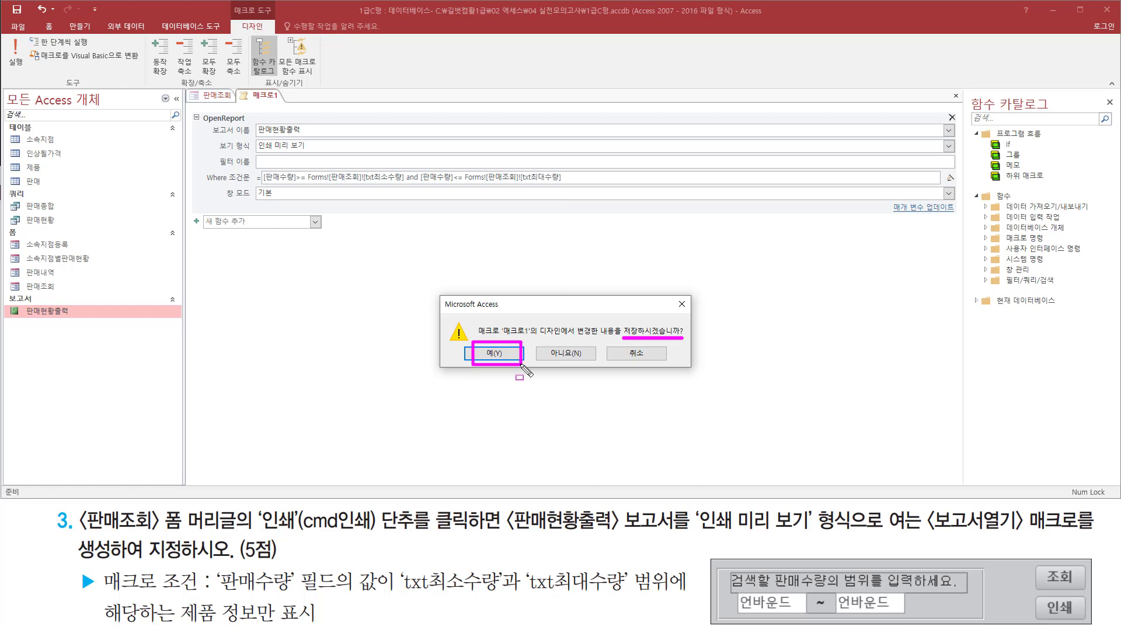
pyautogui.press('Escape')
pyautogui.click(508, 355)
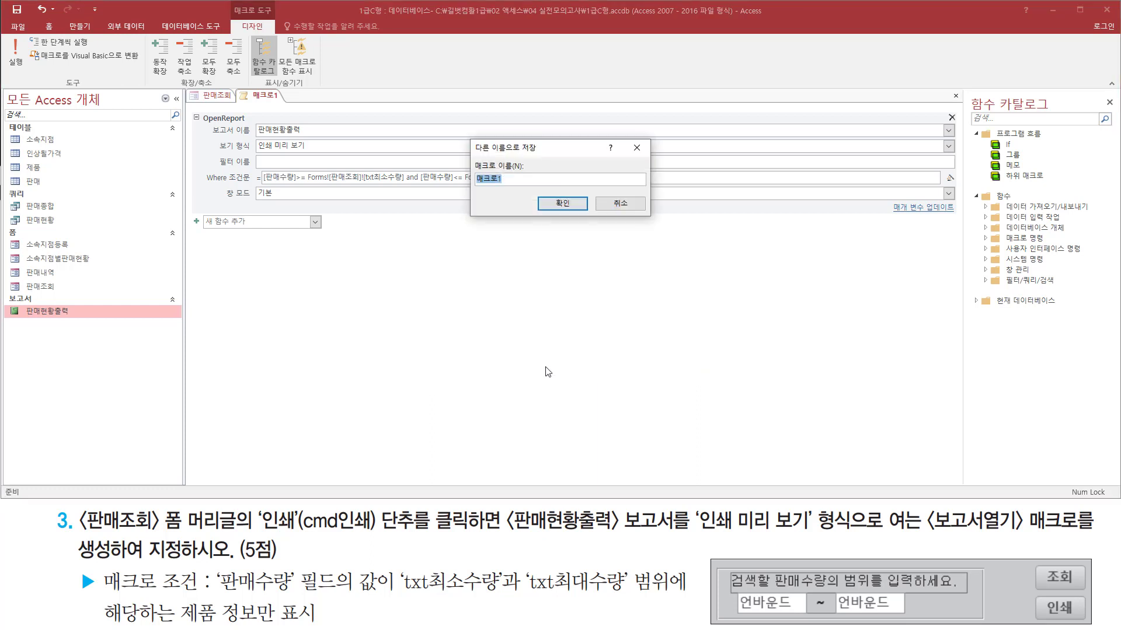
pyautogui.moveTo(471, 157); pyautogui.dragTo(535, 187)
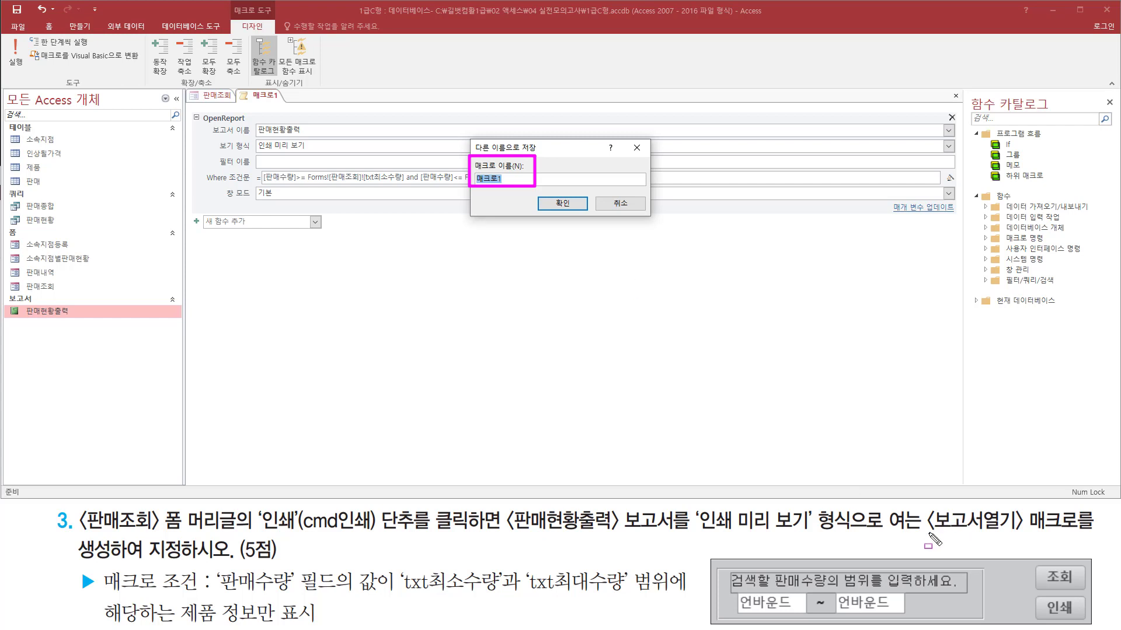
pyautogui.moveTo(928, 532); pyautogui.dragTo(1074, 531)
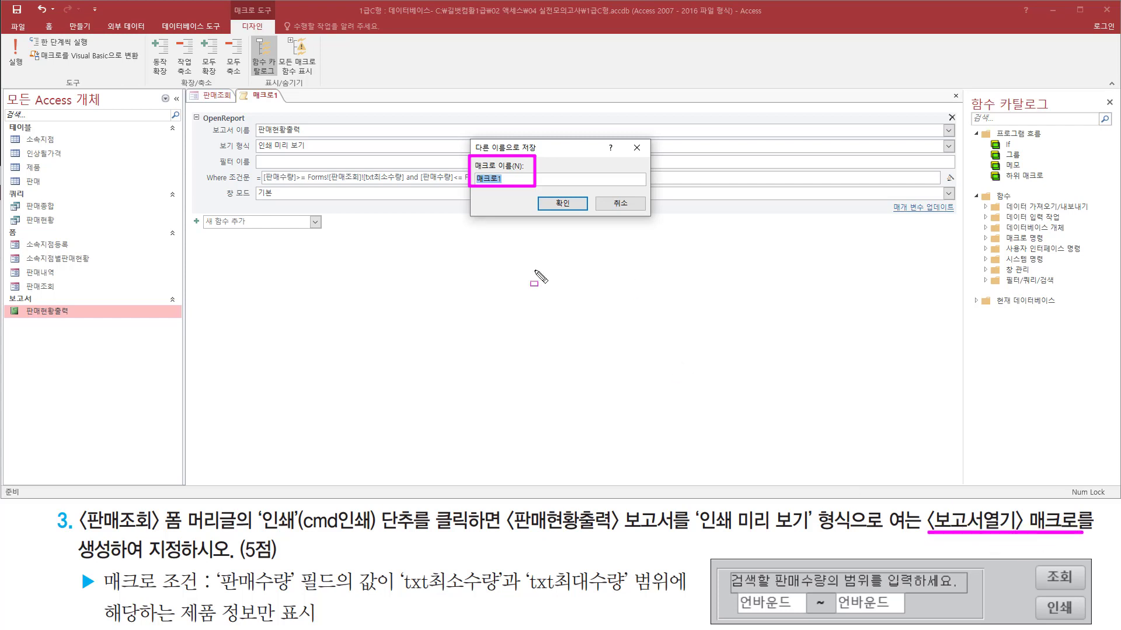
pyautogui.press('Escape')
pyautogui.write('qh')
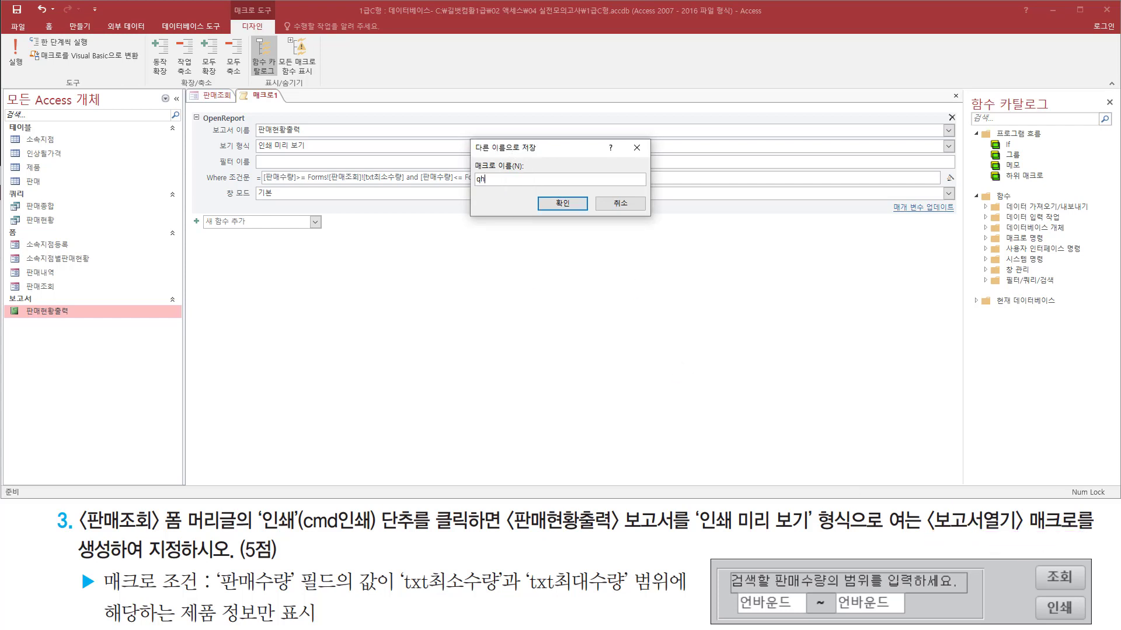
pyautogui.write('보고서열기')
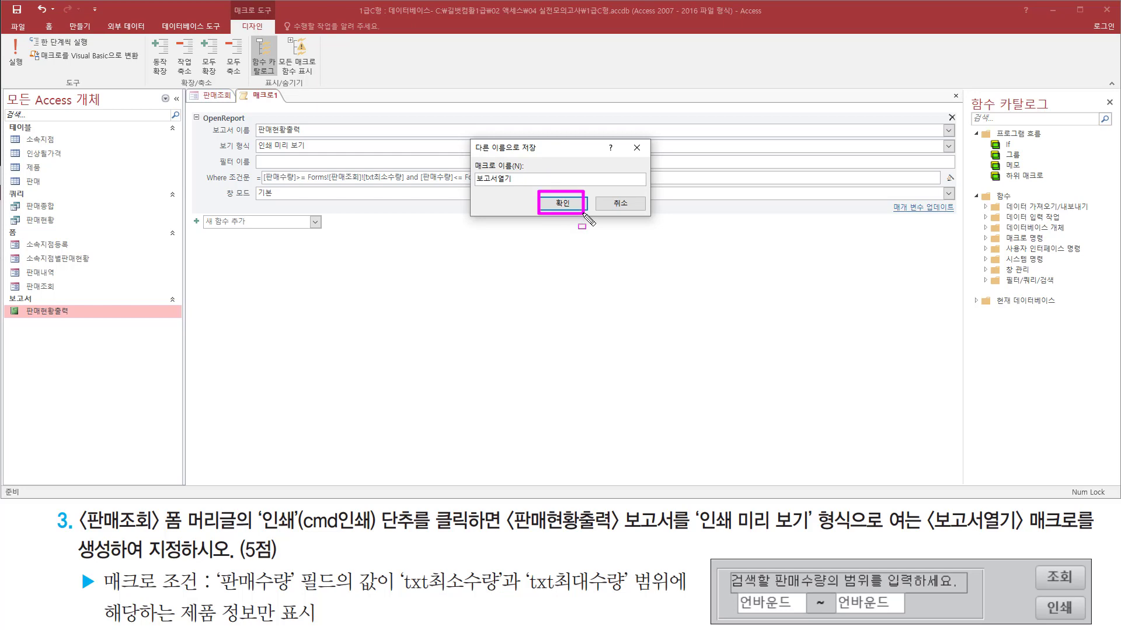
pyautogui.click(562, 204)
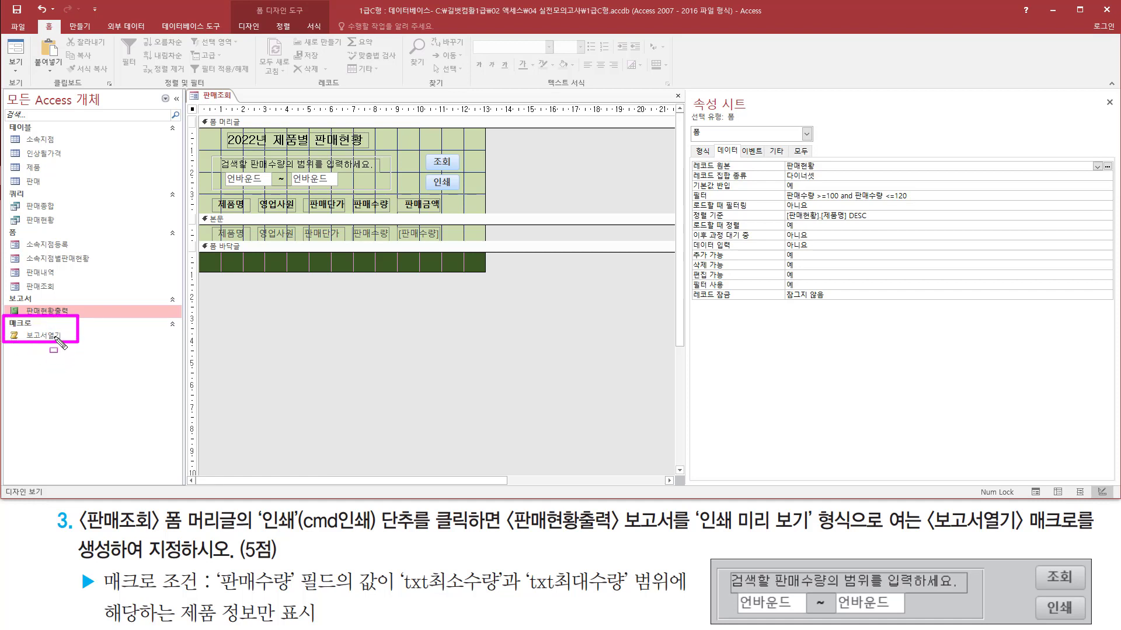
# - Assign the 보고서열기 macro to the On Click event of the 인쇄 button (cmd인쇄) in the form header
pyautogui.moveTo(18, 336); pyautogui.dragTo(453, 184)
pyautogui.click(451, 181)
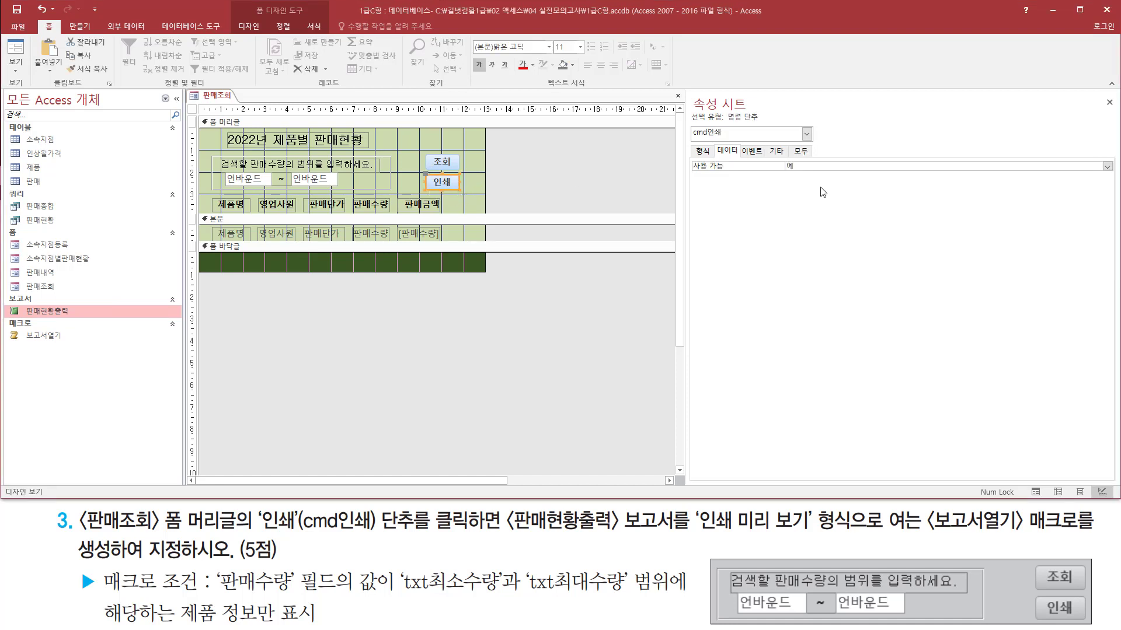
pyautogui.click(752, 151)
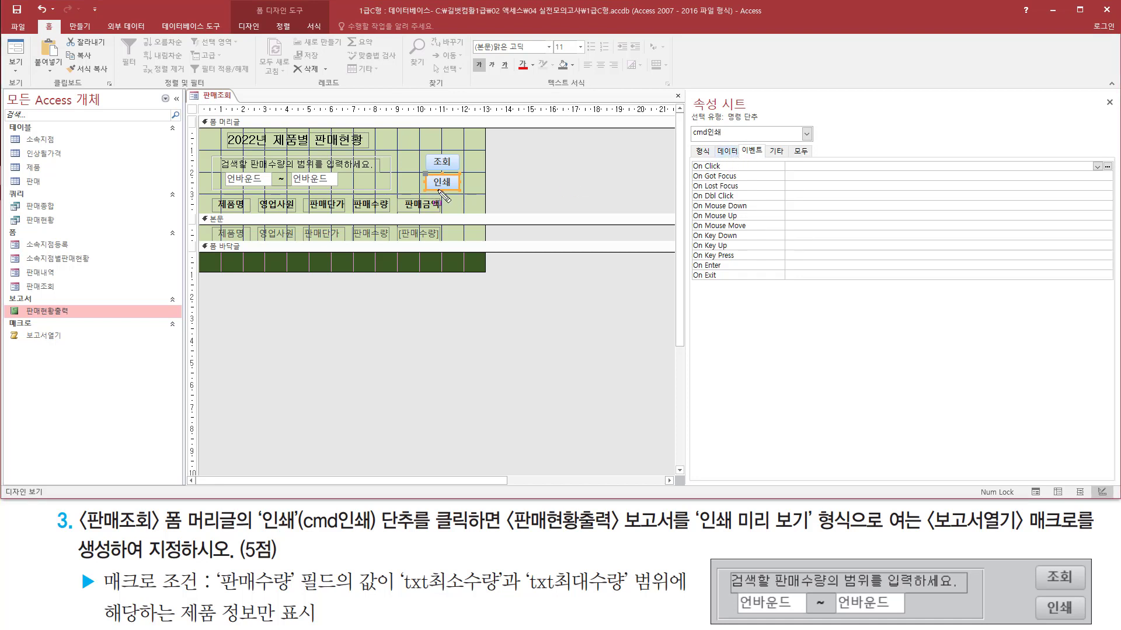
pyautogui.moveTo(434, 533); pyautogui.dragTo(491, 532)
pyautogui.moveTo(252, 502); pyautogui.dragTo(412, 542)
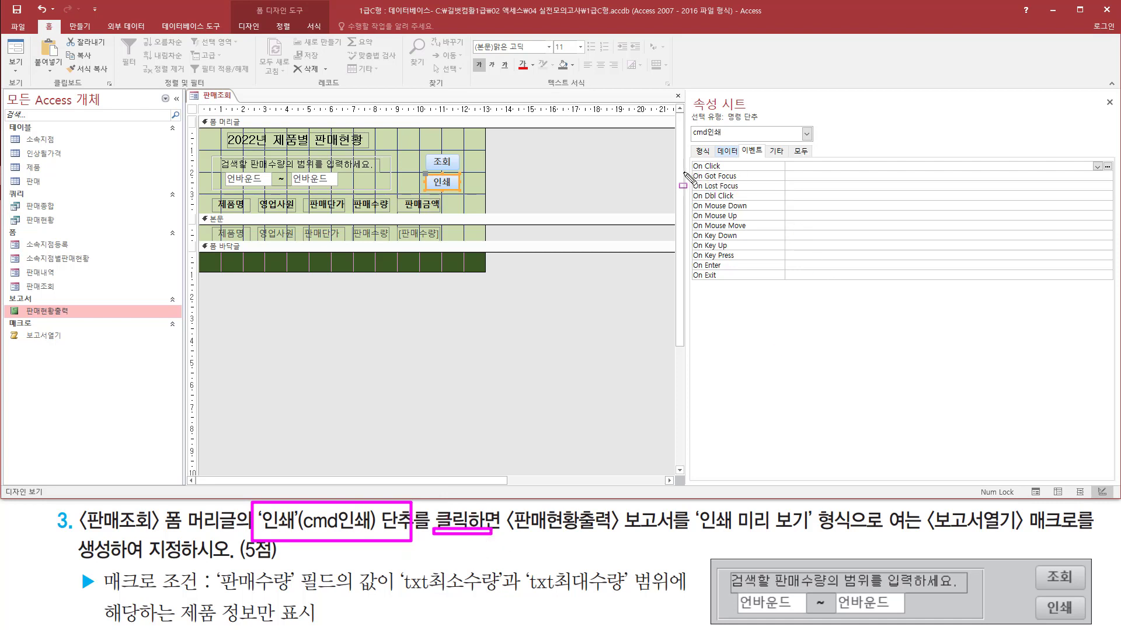
pyautogui.moveTo(684, 172); pyautogui.dragTo(737, 173)
pyautogui.moveTo(1107, 156)
pyautogui.mouseDown()
pyautogui.moveTo(1088, 166)
pyautogui.moveTo(1108, 177)
pyautogui.mouseUp()
pyautogui.press('Escape')
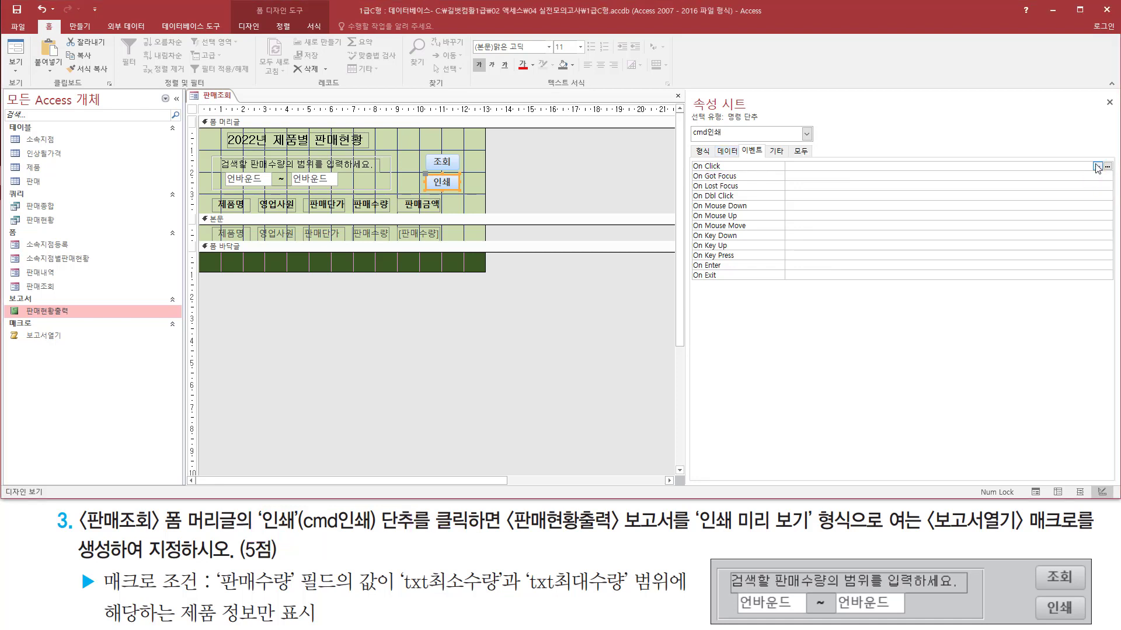
pyautogui.click(1097, 167)
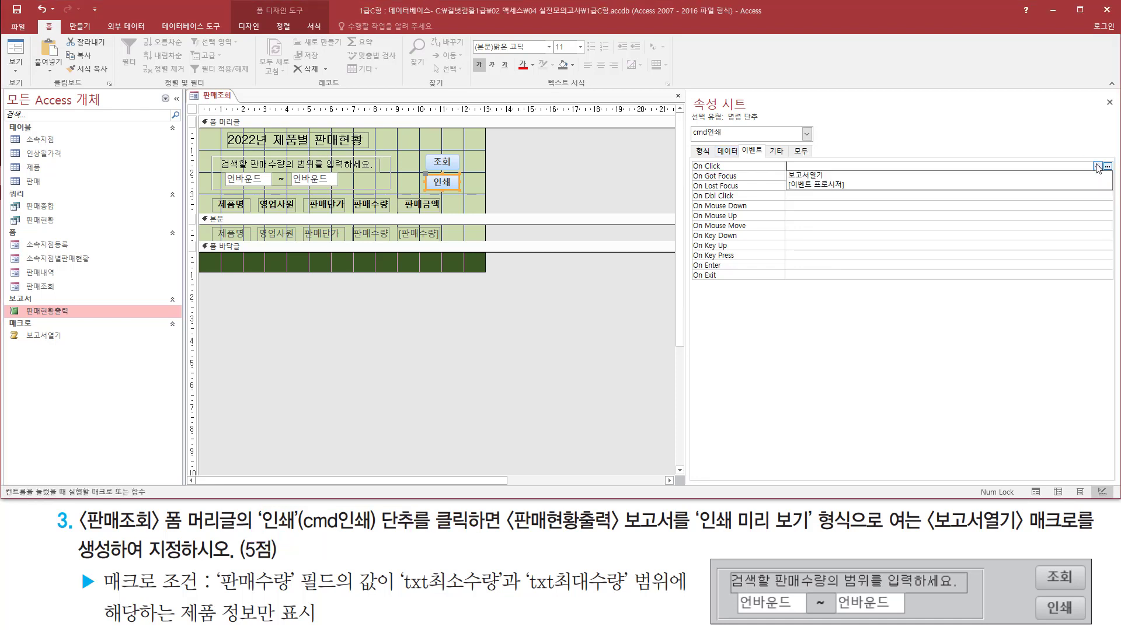
pyautogui.click(835, 176)
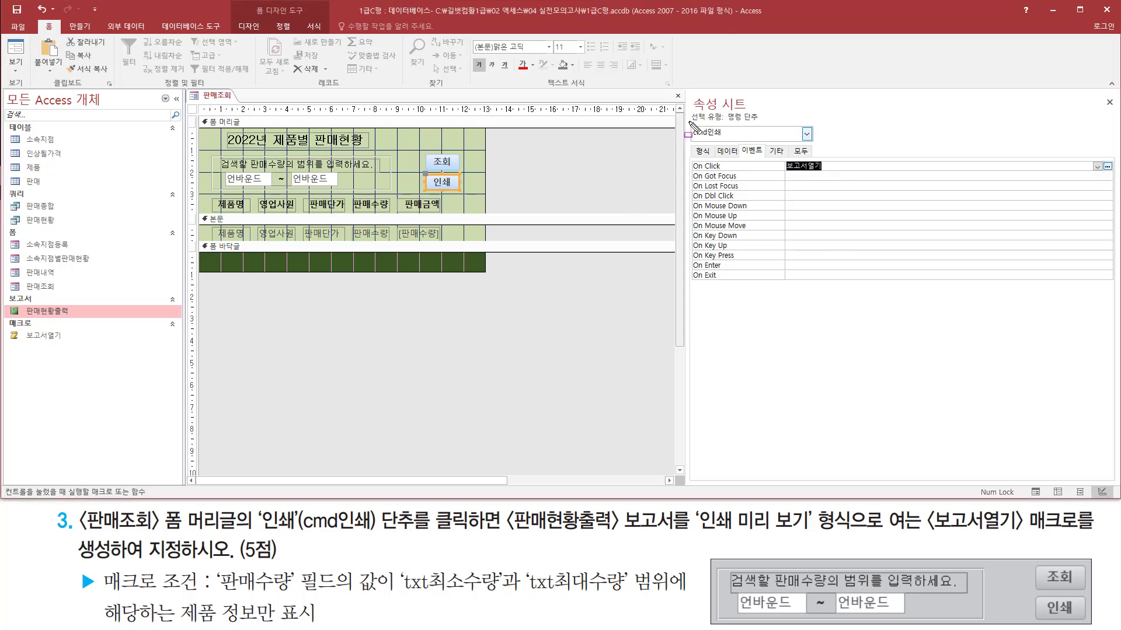
pyautogui.moveTo(686, 124)
pyautogui.mouseDown()
pyautogui.moveTo(724, 138)
pyautogui.moveTo(721, 171)
pyautogui.moveTo(833, 173)
pyautogui.mouseUp()
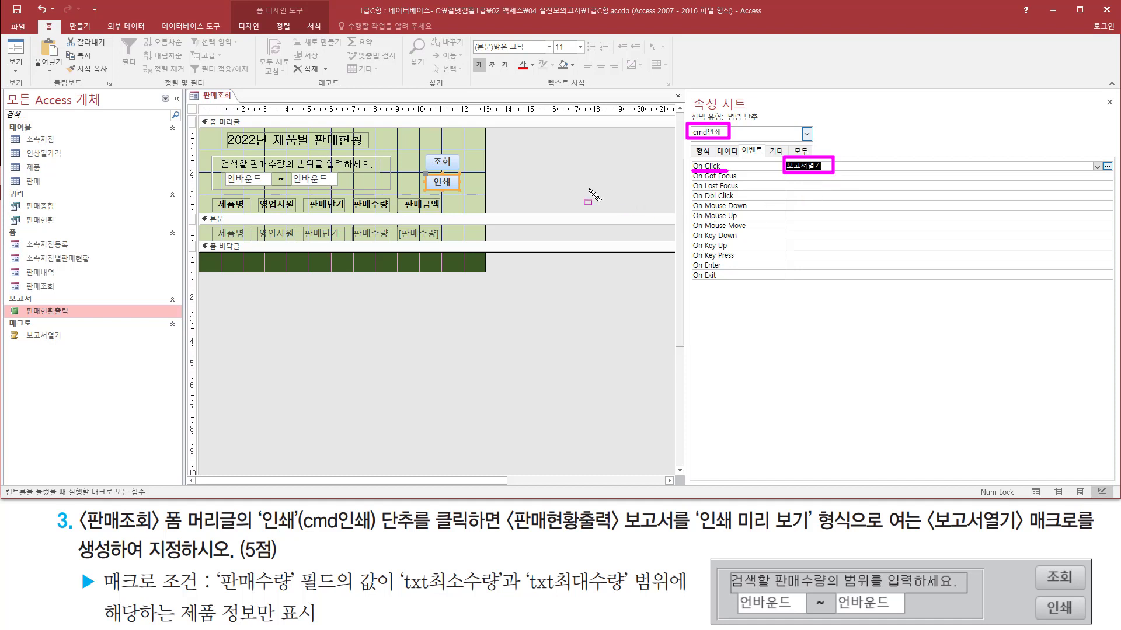
# - Show 판매조회 in form view, enter the 판매수량 range 50 to 100, and run the 인쇄 button
pyautogui.click(555, 164)
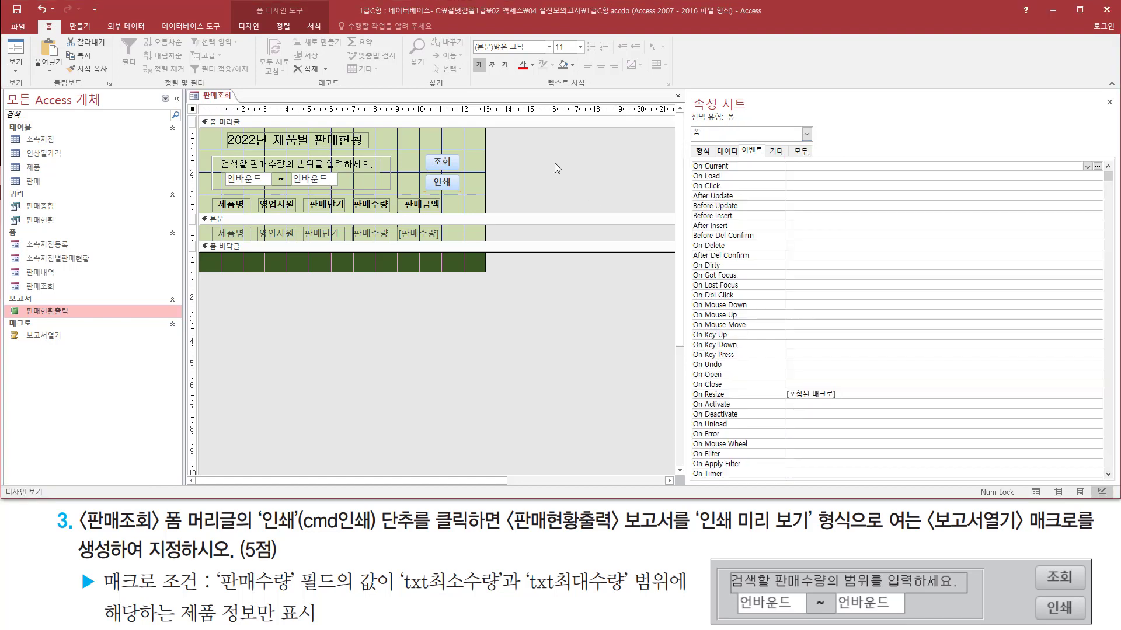
pyautogui.rightClick(555, 168)
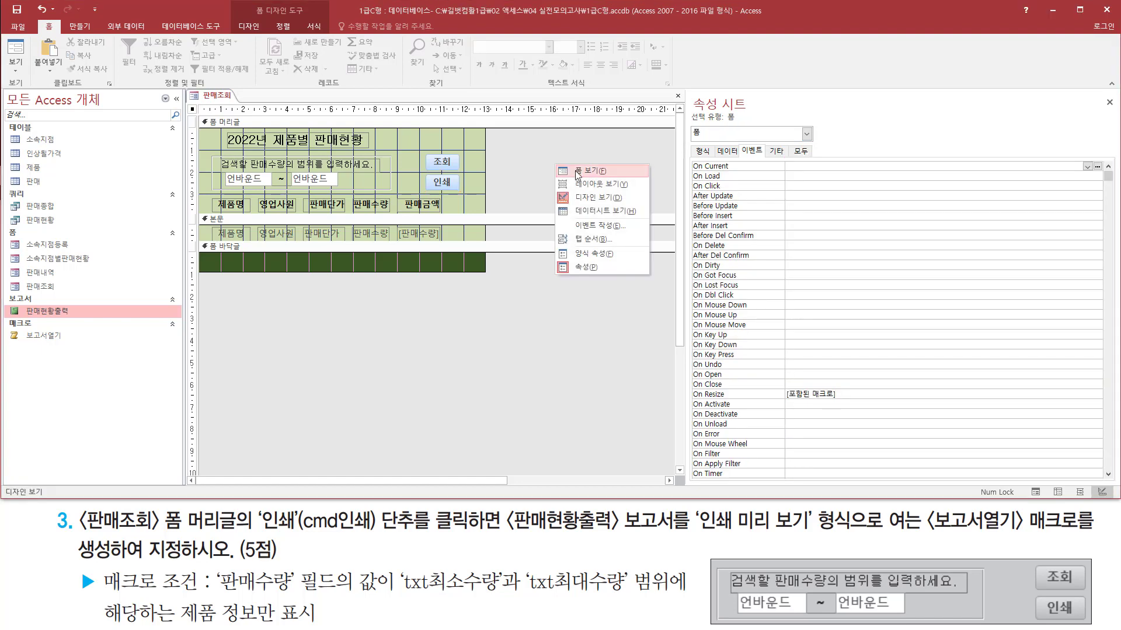
pyautogui.click(577, 171)
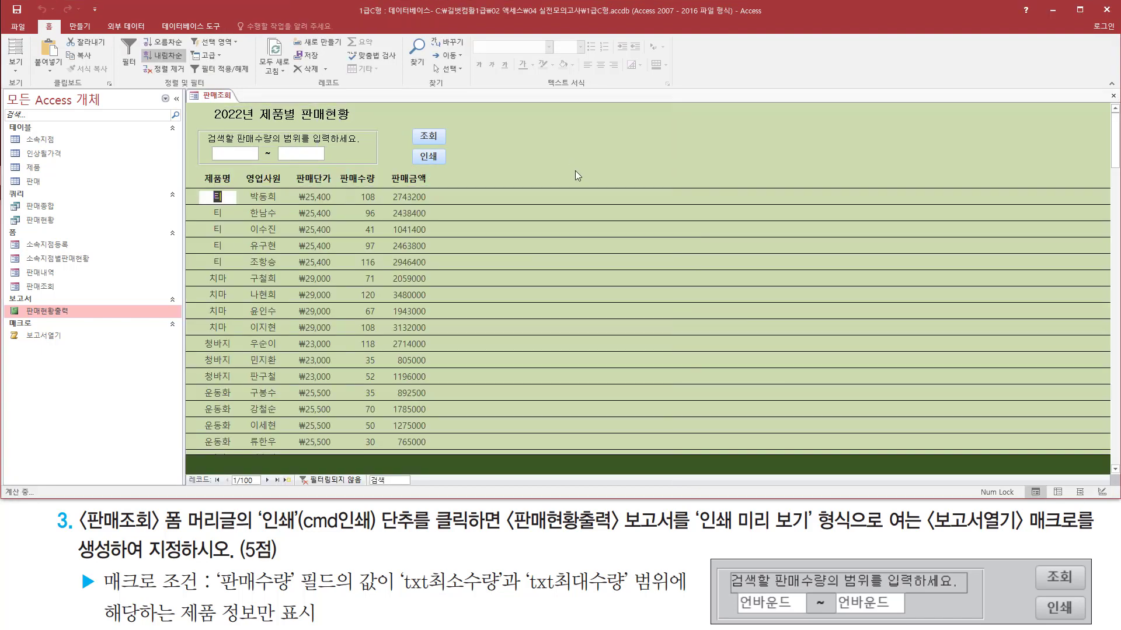
pyautogui.click(247, 154)
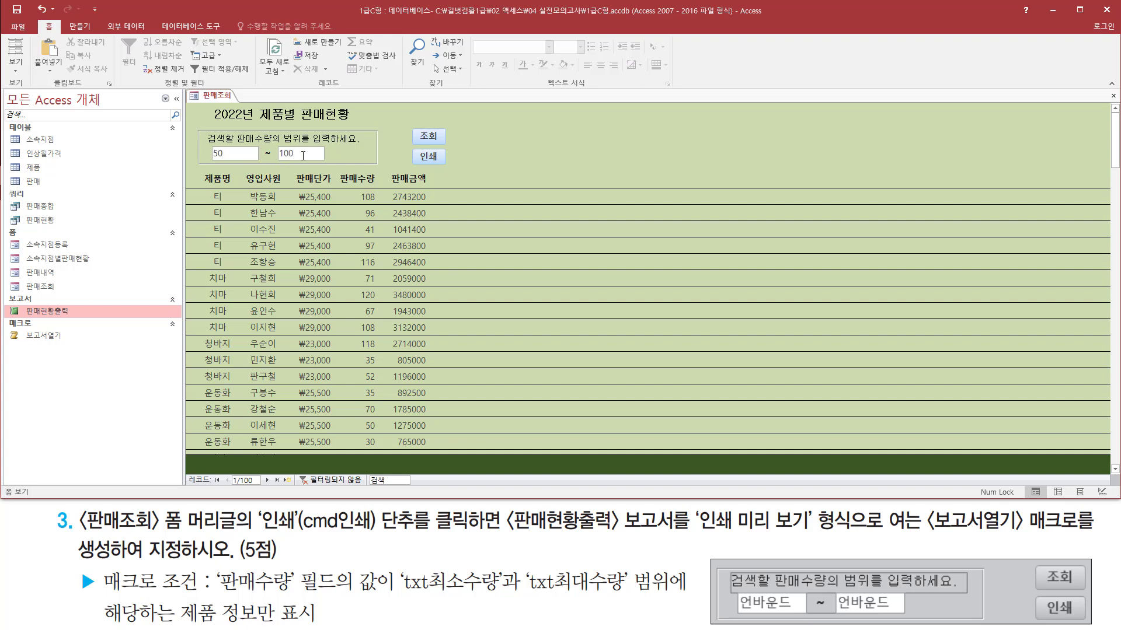
pyautogui.hotkey('ctrl', 'shift', 'd')
pyautogui.moveTo(414, 148); pyautogui.dragTo(447, 165)
pyautogui.press('Escape')
pyautogui.click(435, 158)
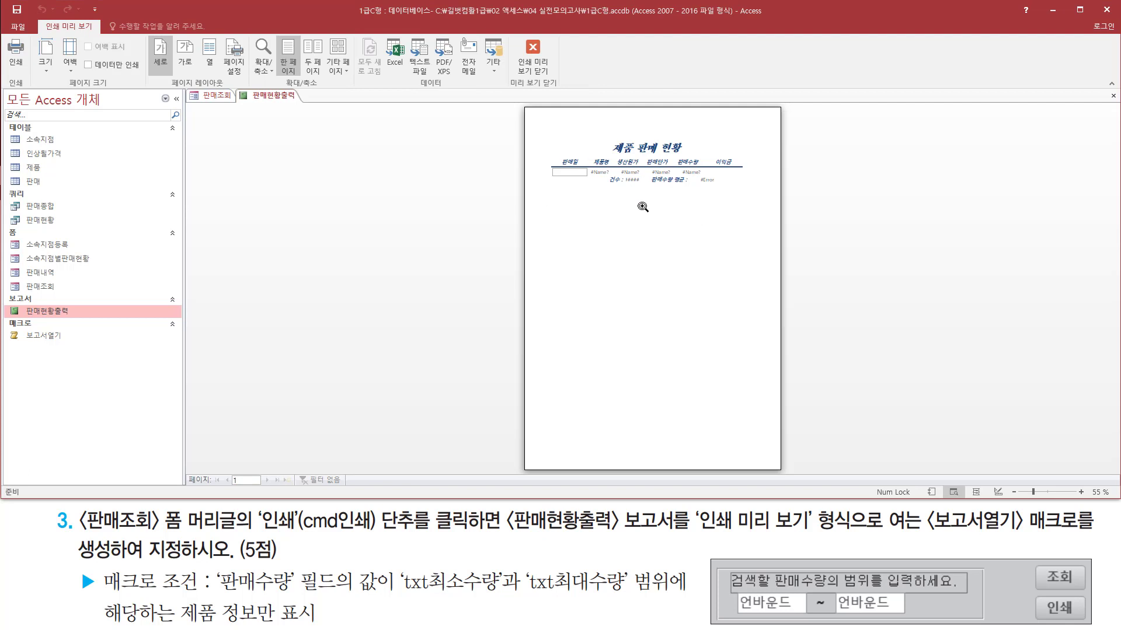
# - Examine the enlarged 판매현황출력 print preview for the filtered records and close it
pyautogui.click(647, 171)
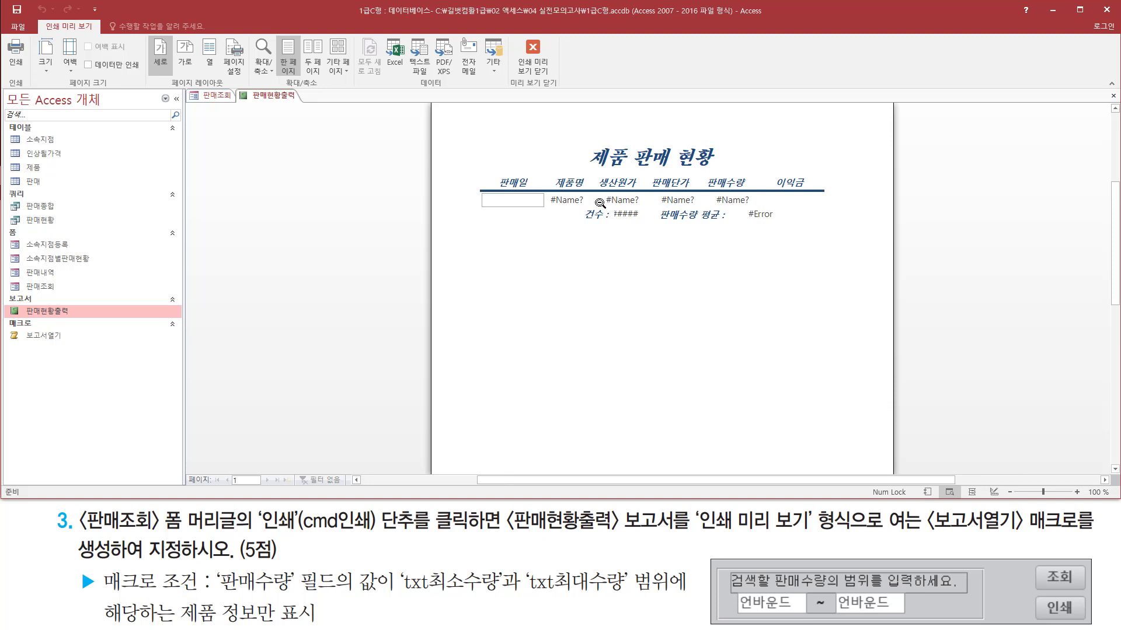
pyautogui.moveTo(474, 169)
pyautogui.mouseDown()
pyautogui.moveTo(829, 257)
pyautogui.moveTo(848, 240)
pyautogui.mouseUp()
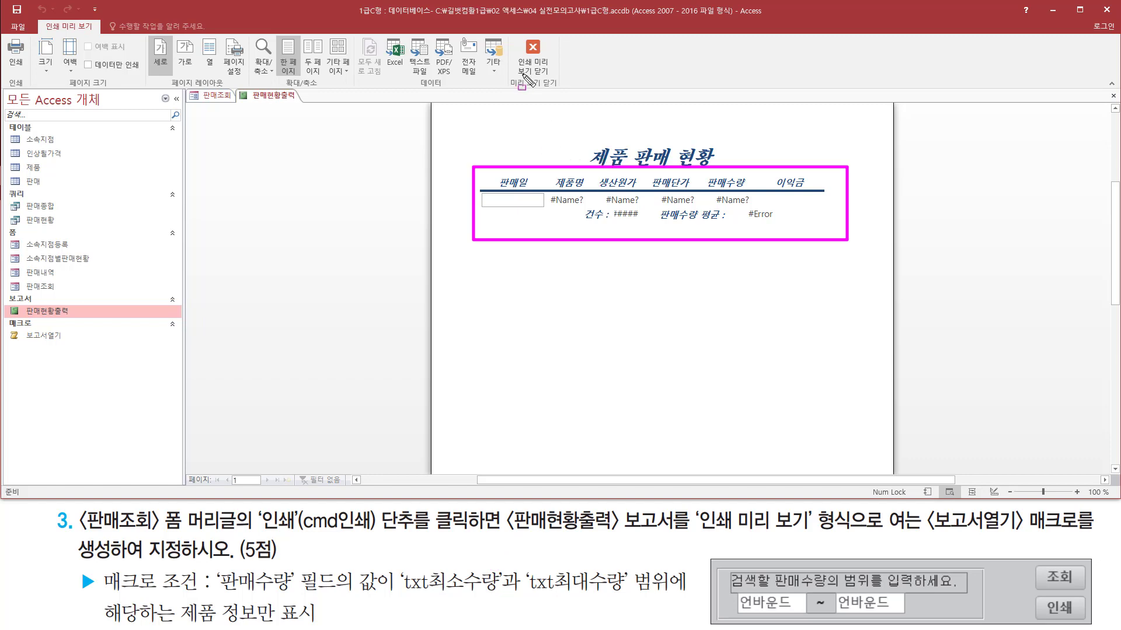
pyautogui.rightClick(366, 149)
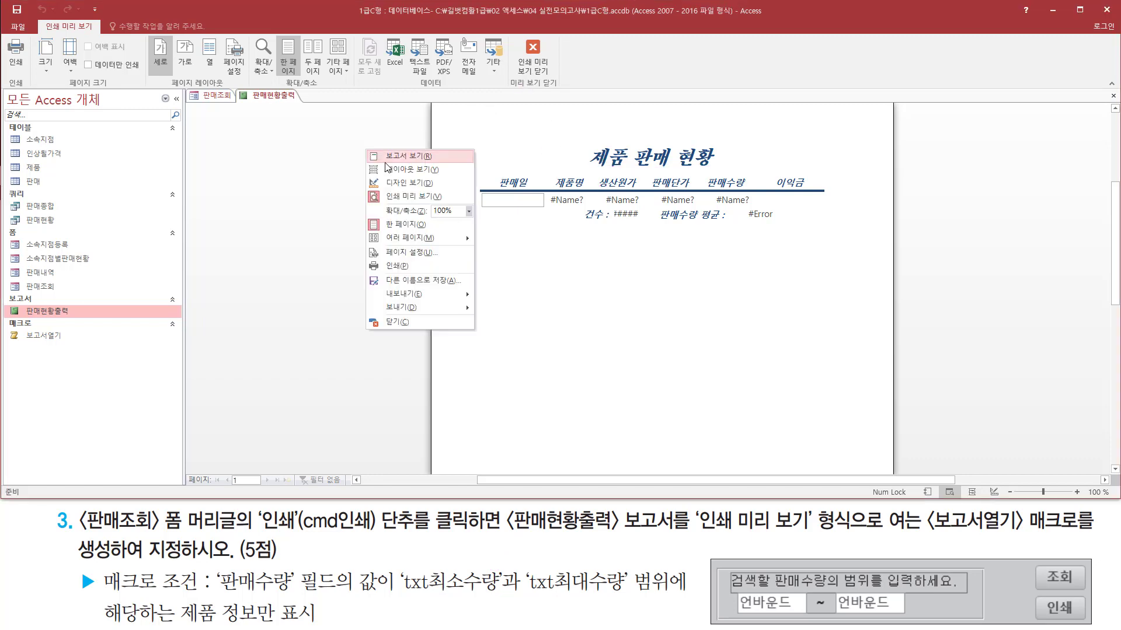
pyautogui.click(394, 323)
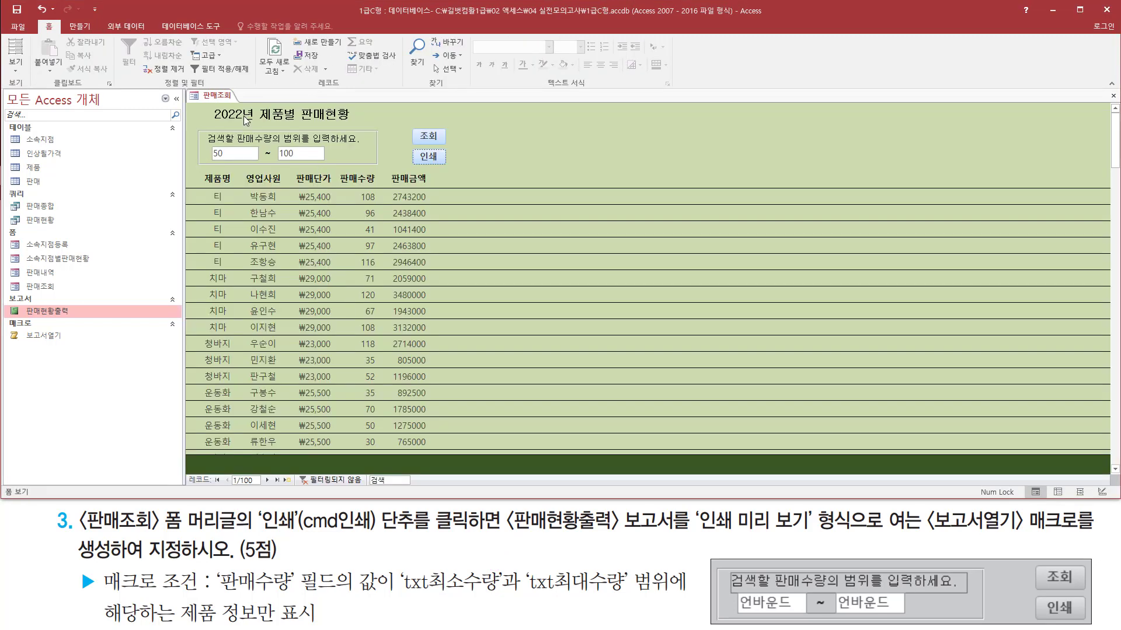
# - Close the 판매조회 form and save its design changes
pyautogui.rightClick(214, 99)
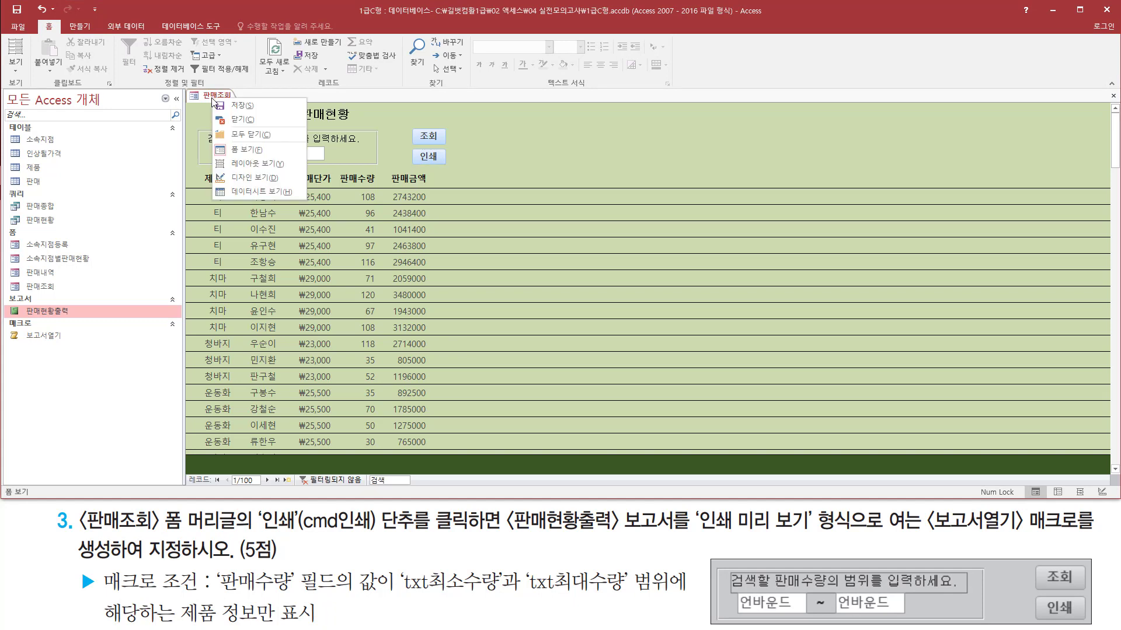
pyautogui.click(236, 120)
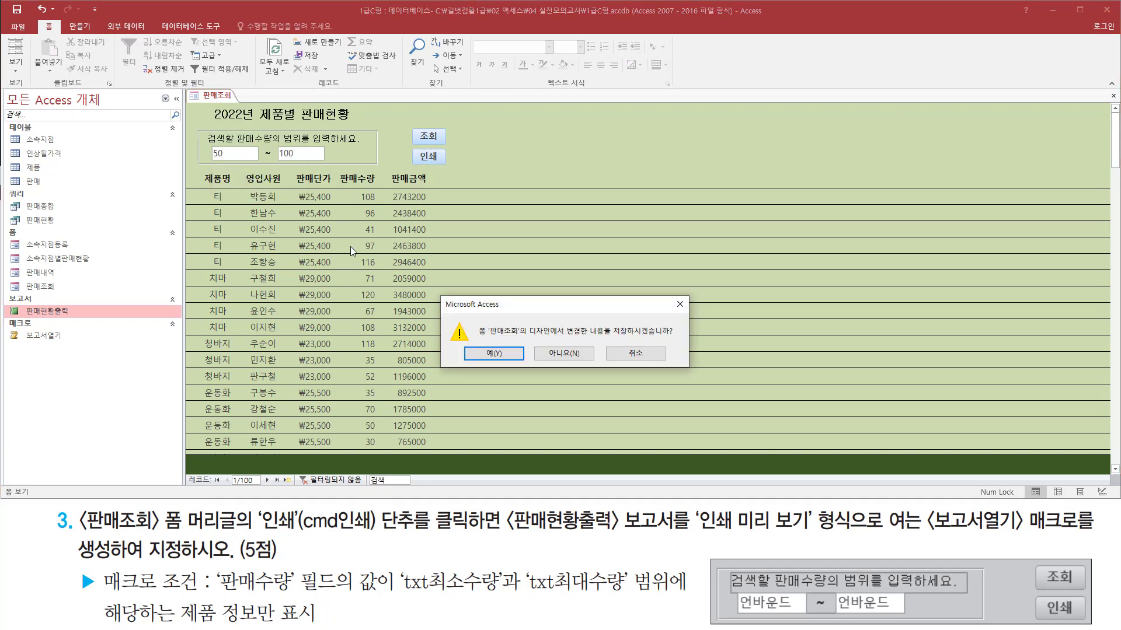
pyautogui.moveTo(471, 343); pyautogui.dragTo(518, 364)
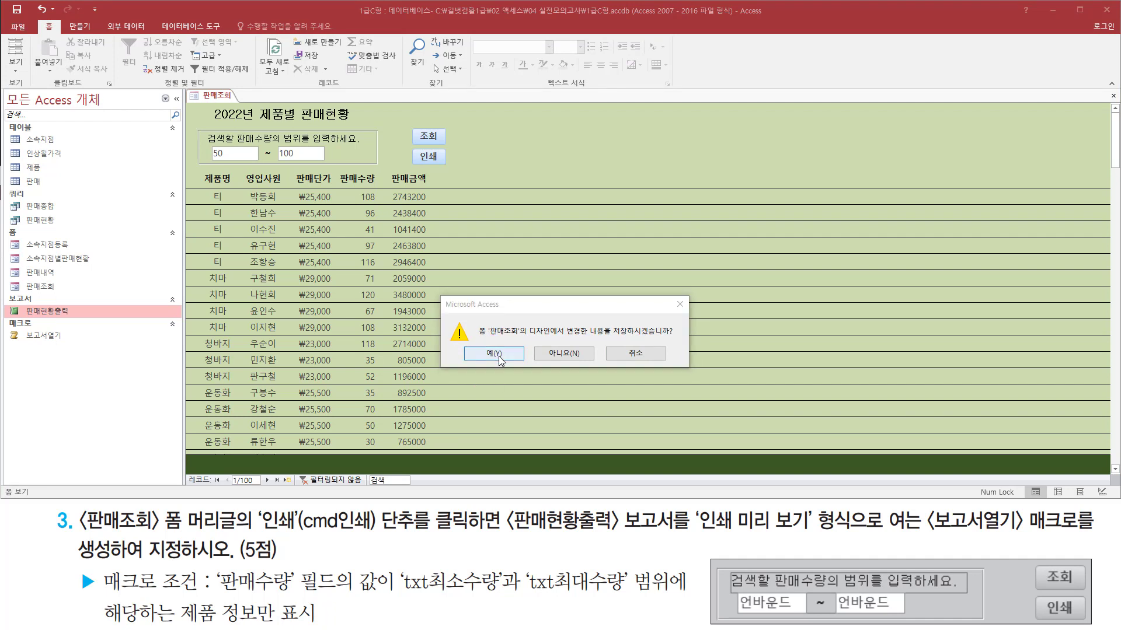
pyautogui.click(495, 353)
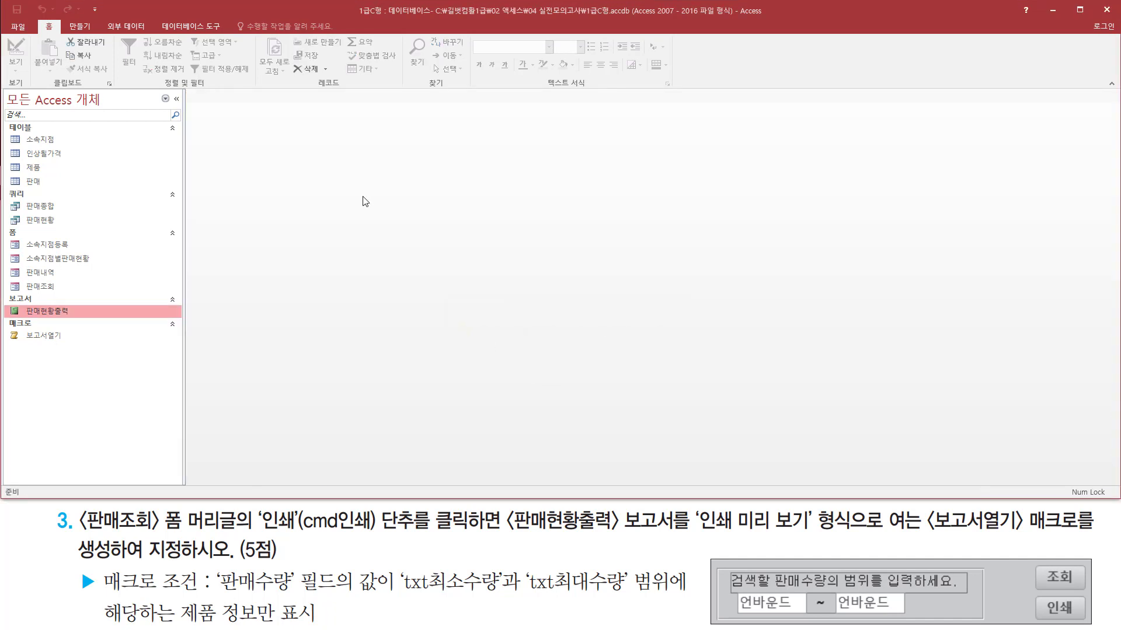